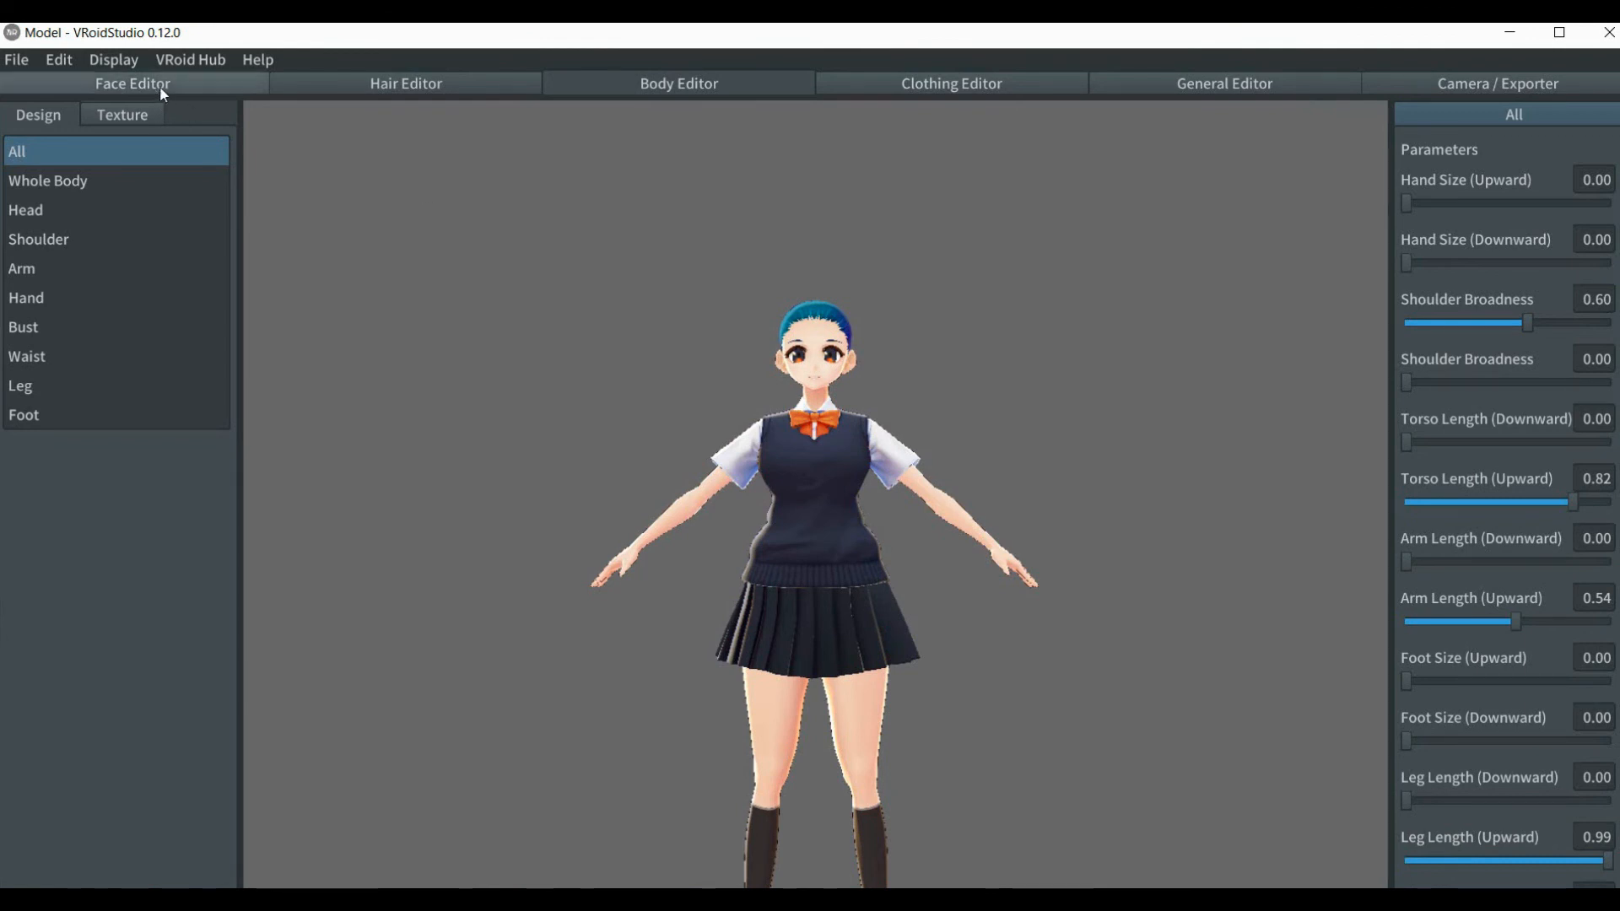
- Add a procedural hair group to the character in the Hair Editor
left_click(397, 89)
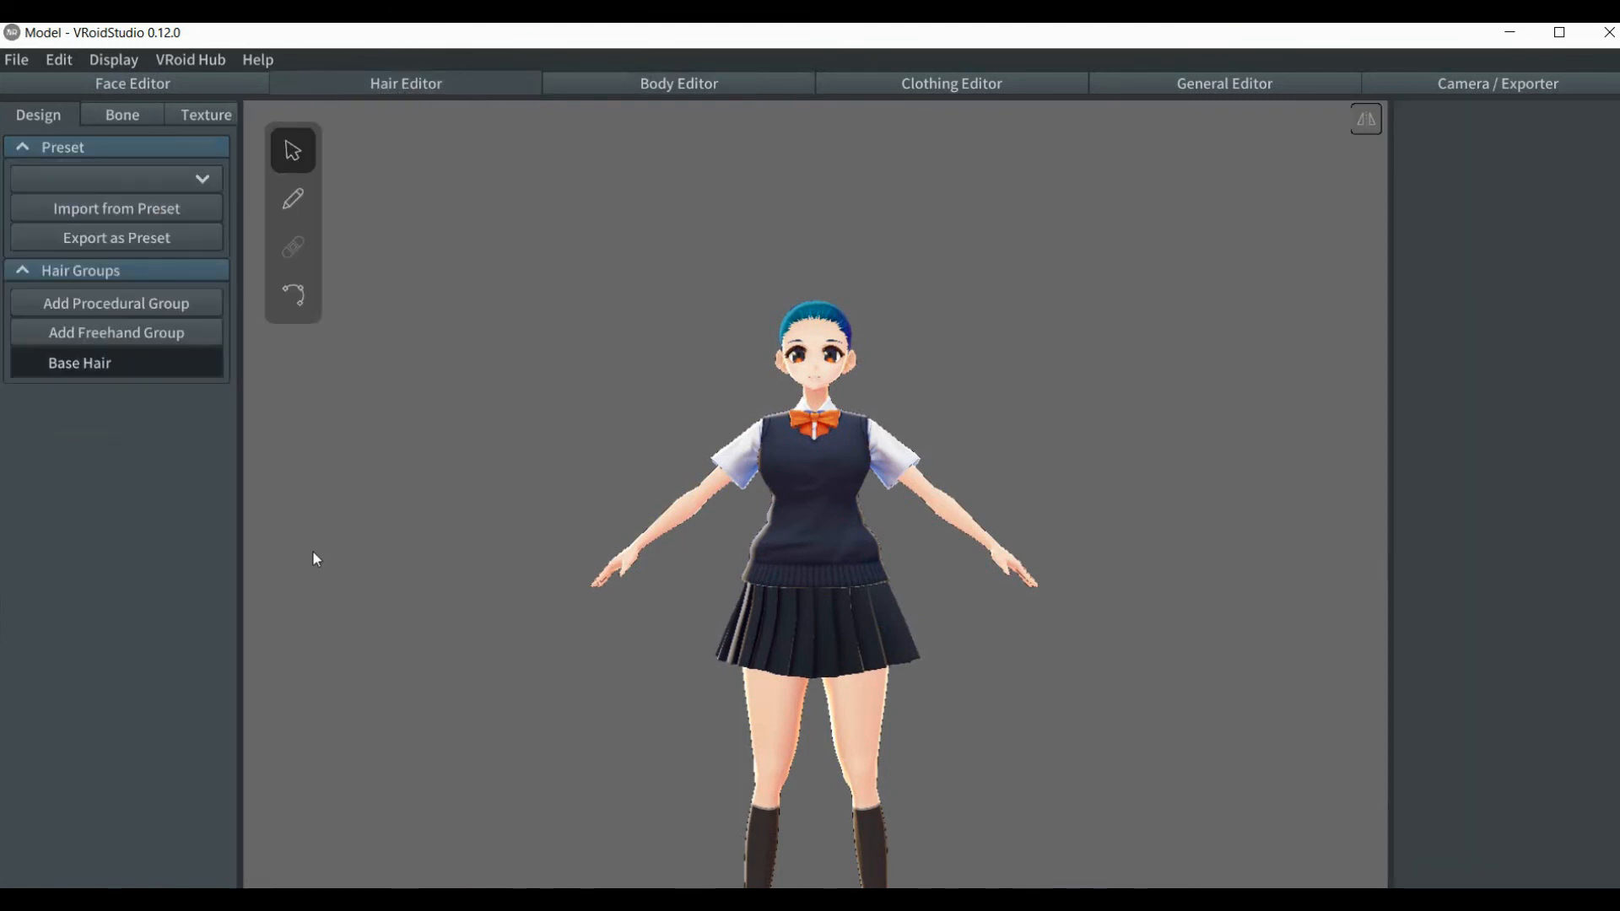
left_click(137, 299)
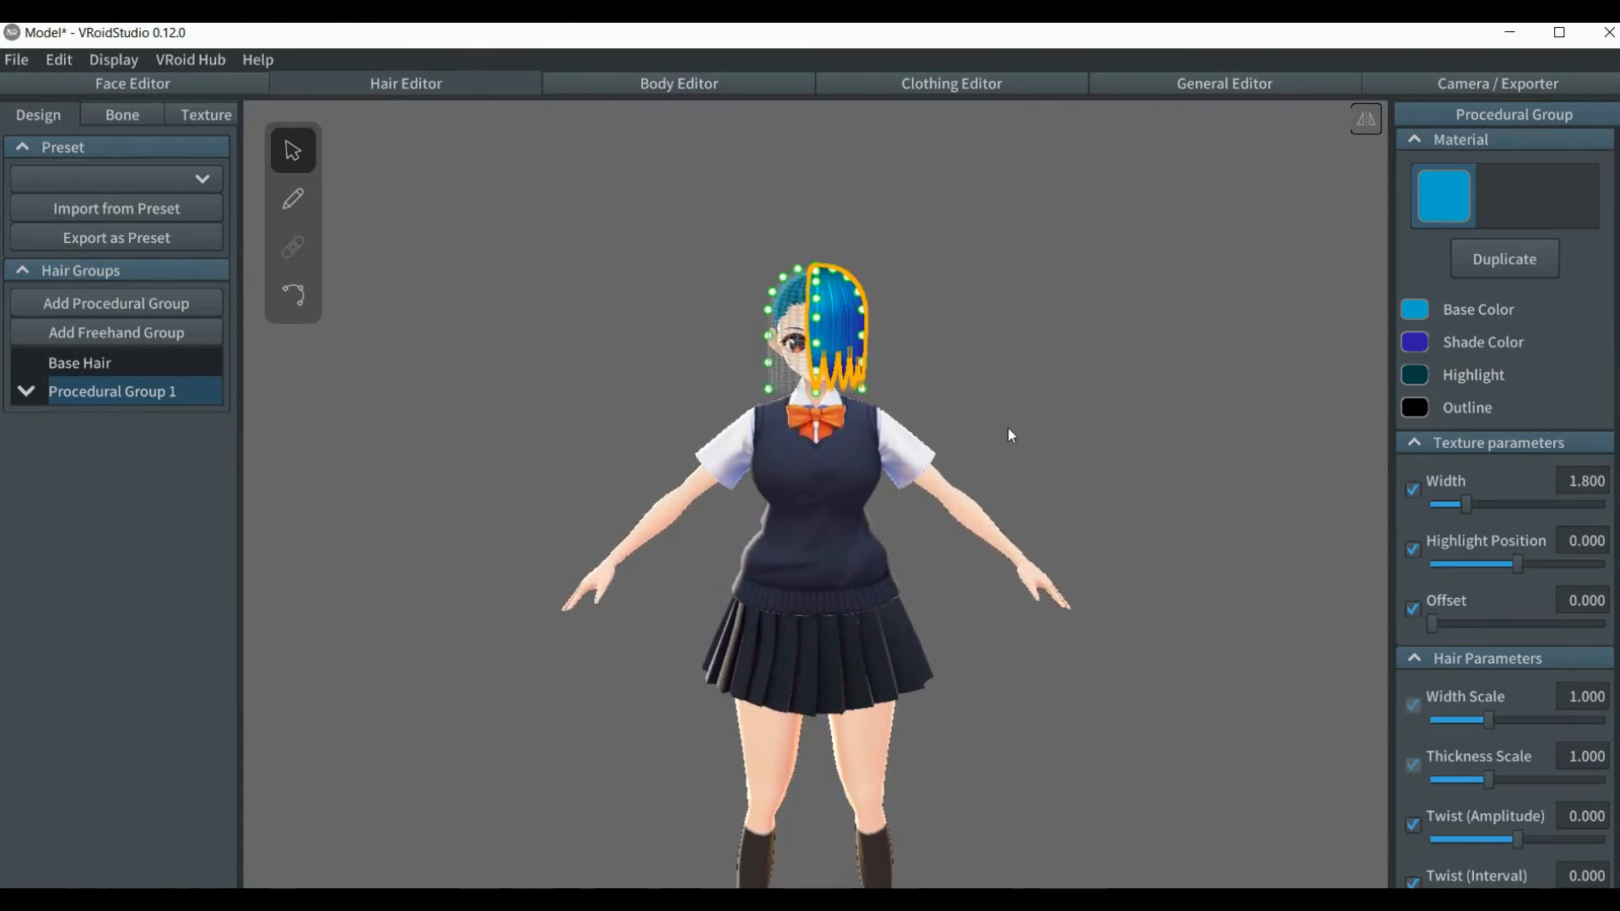
- Reshape the procedural group's guide mesh by bulging its side outward and curling its lower edge inward and up to eye level
scroll(1009, 431, "up", 3)
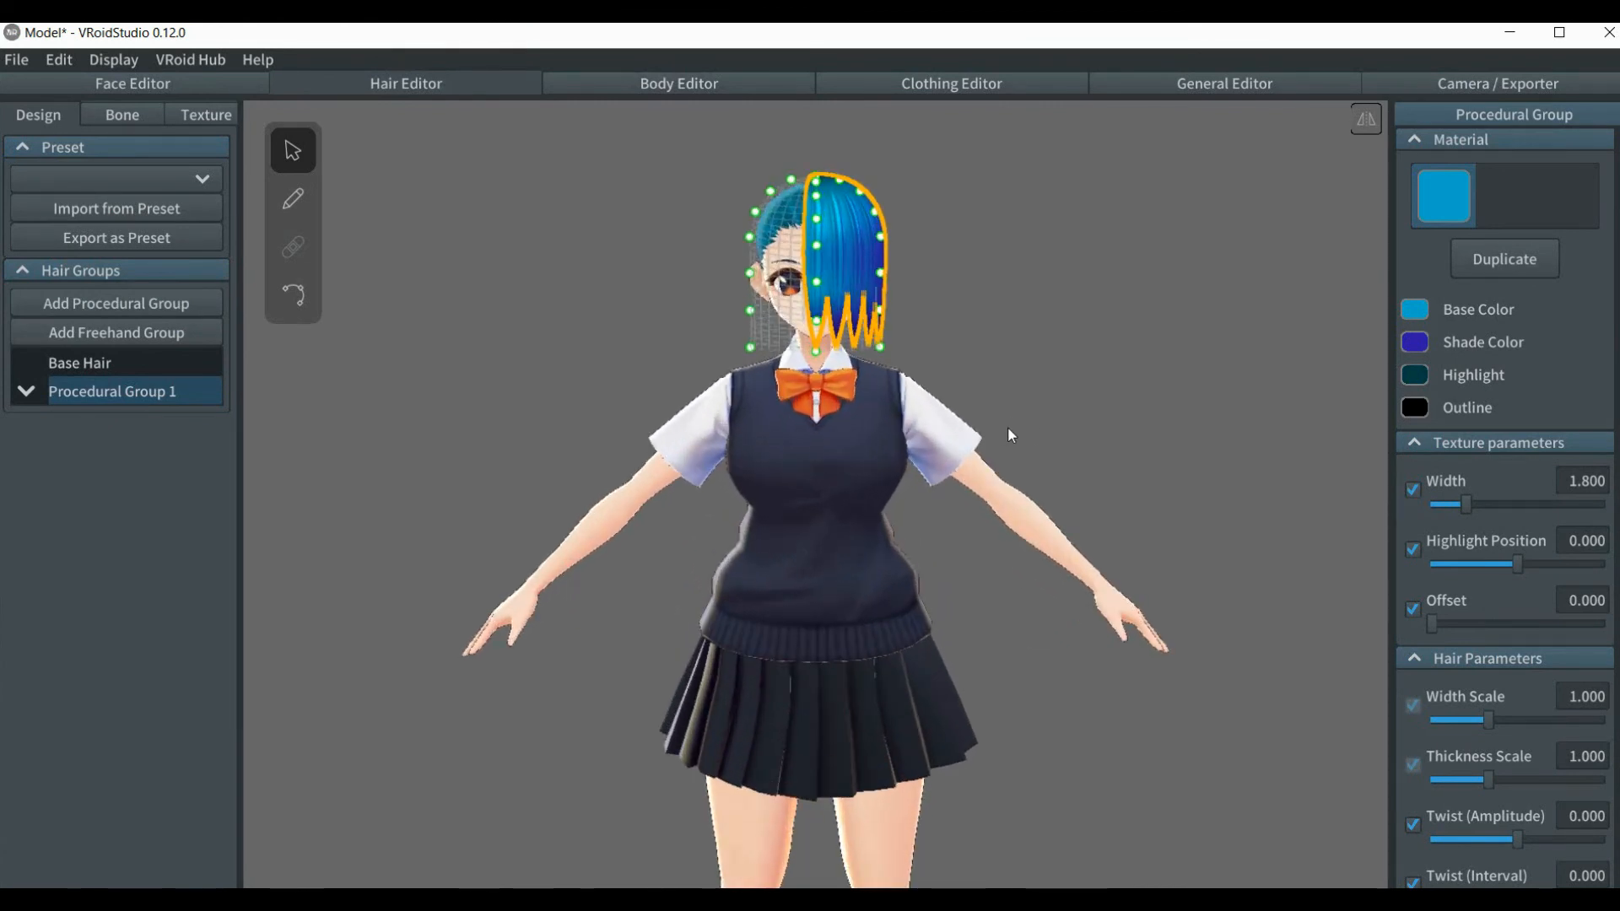
scroll(1008, 427, "up", 3)
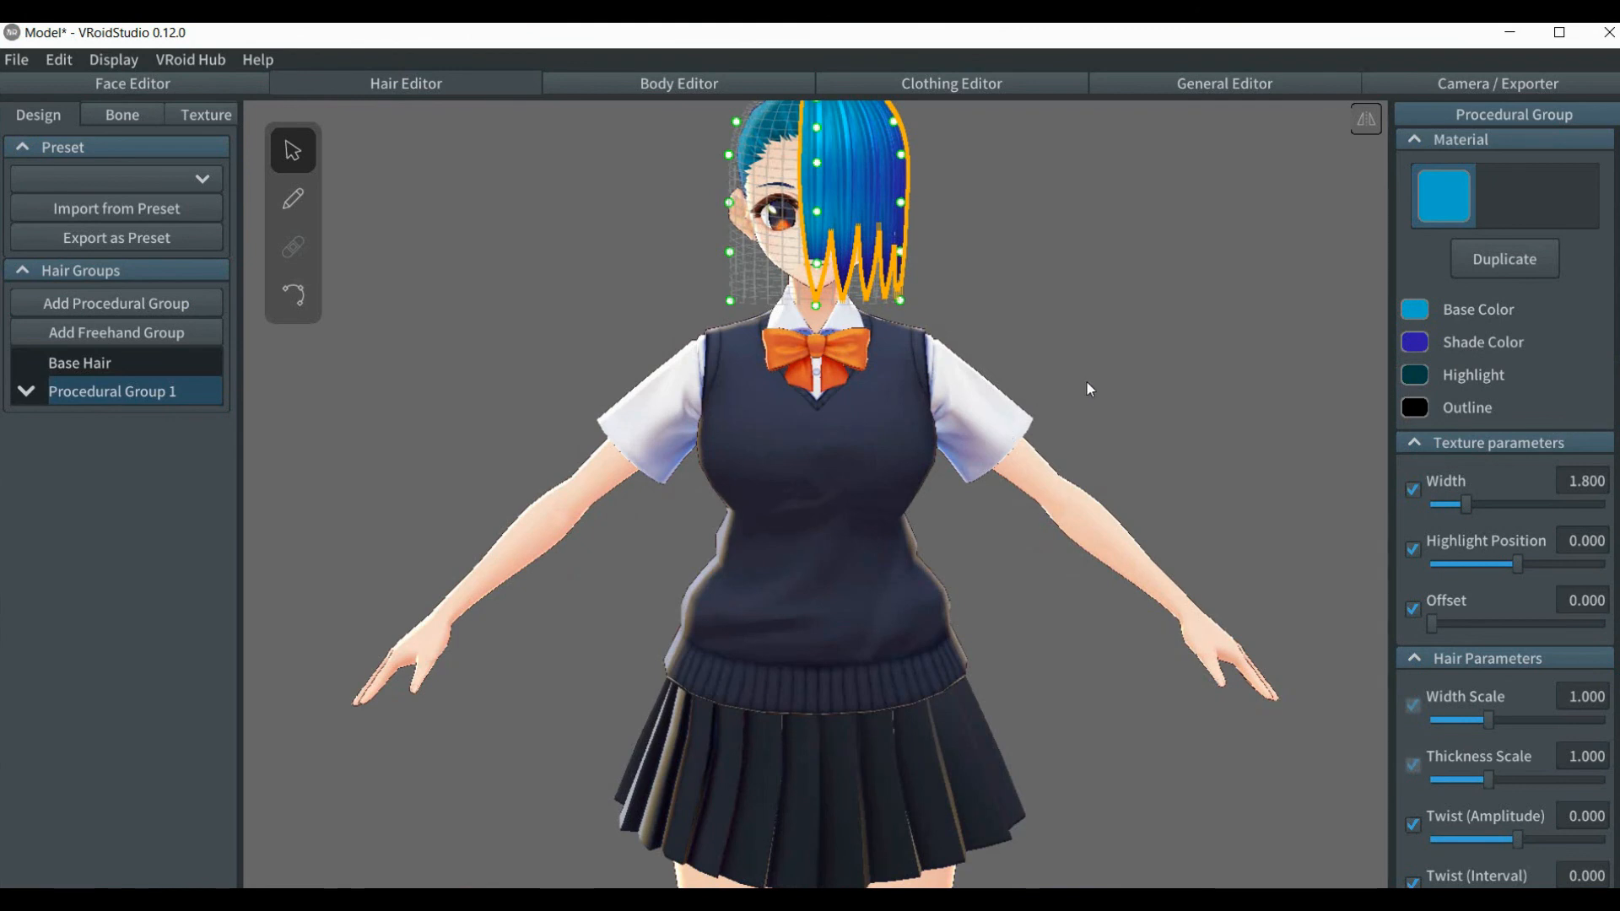
middle_click_drag(1087, 383, 1074, 505)
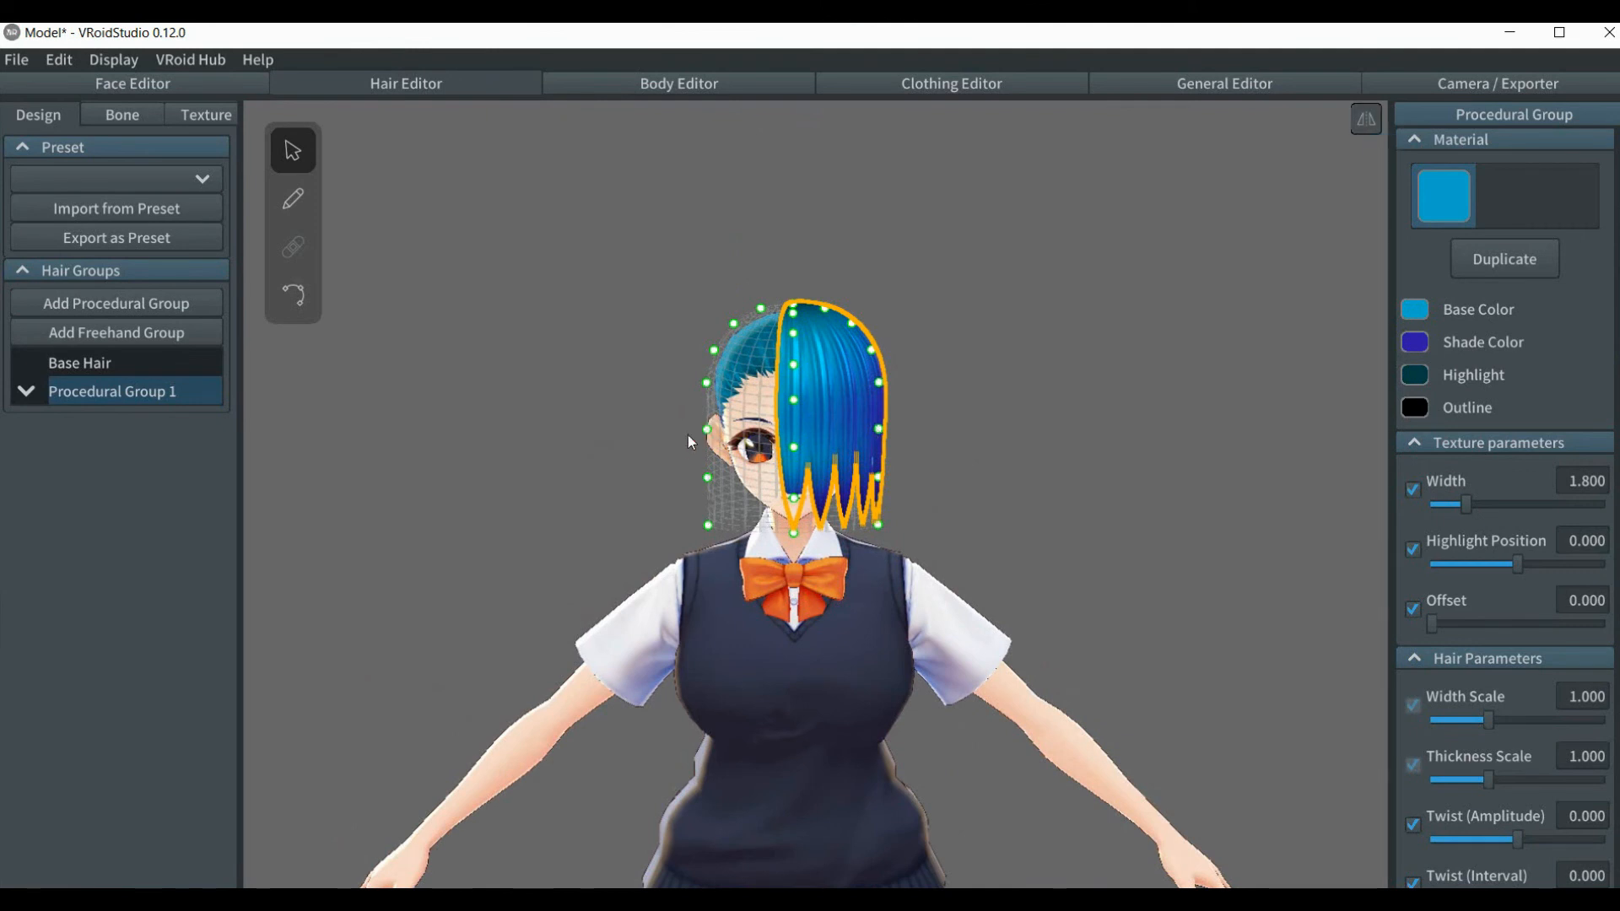
left_click_drag(707, 428, 661, 424)
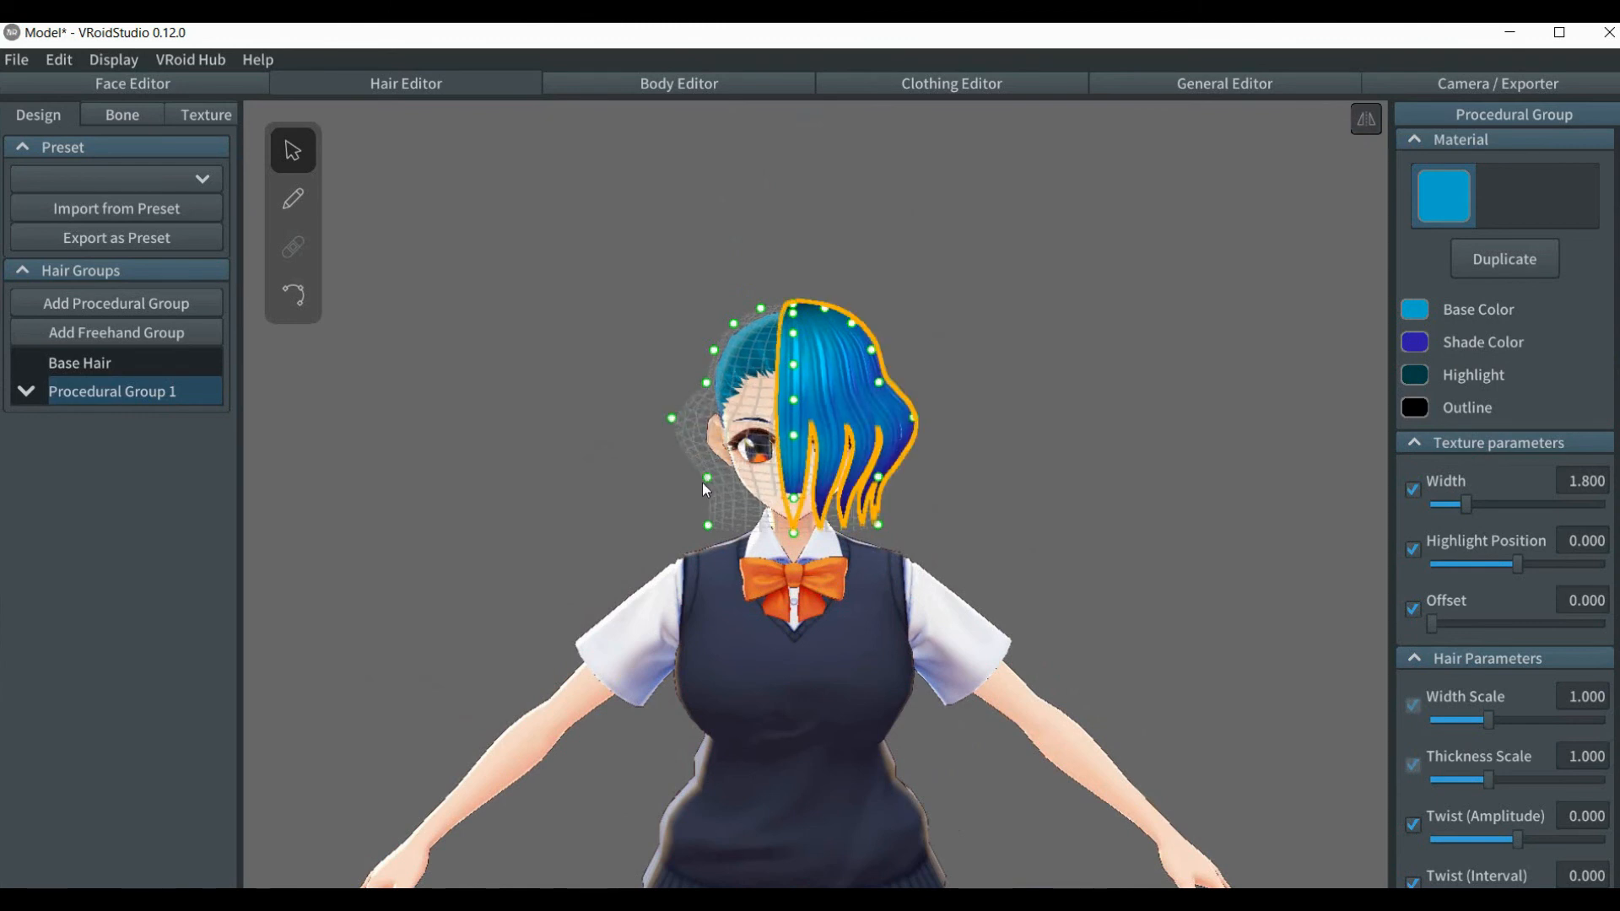
left_click_drag(704, 479, 737, 487)
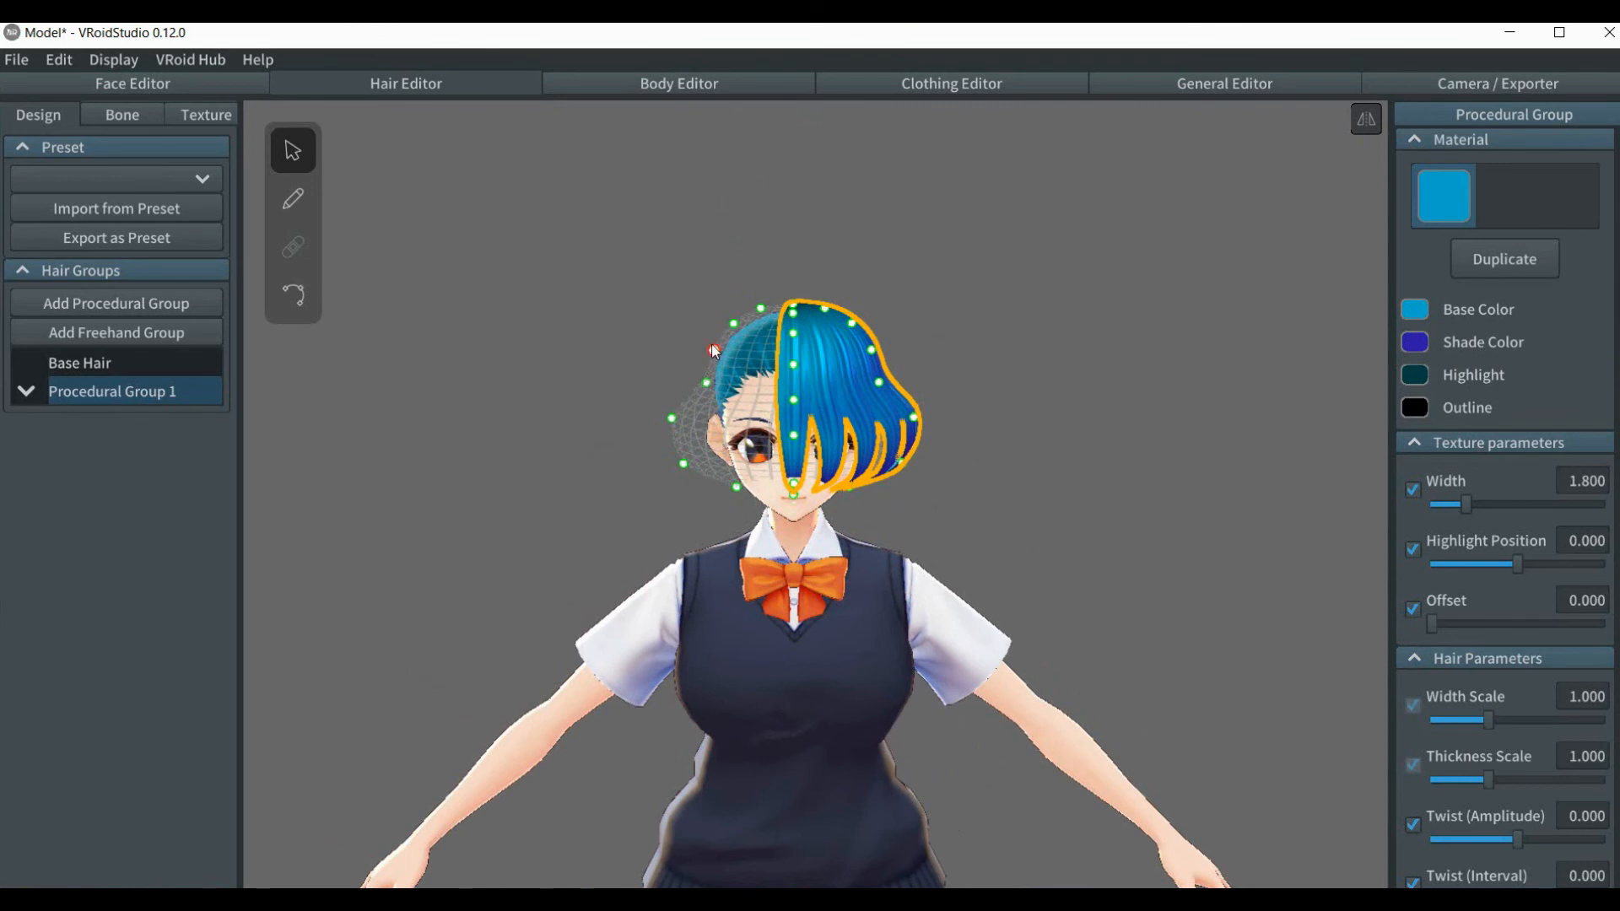
left_click_drag(706, 381, 685, 371)
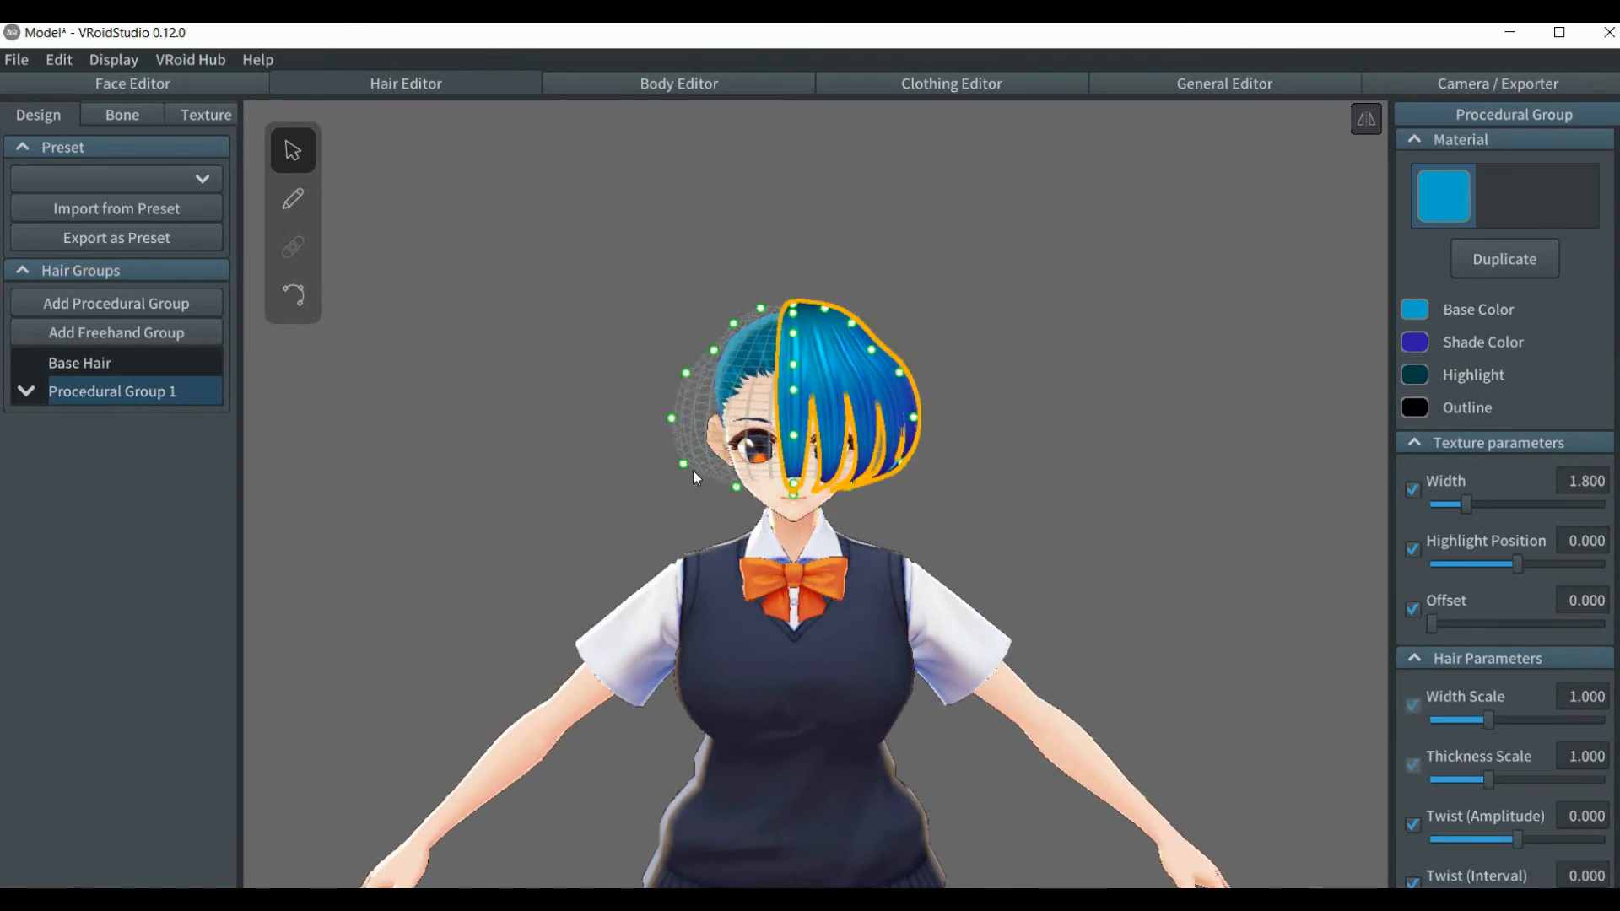
left_click_drag(682, 464, 748, 466)
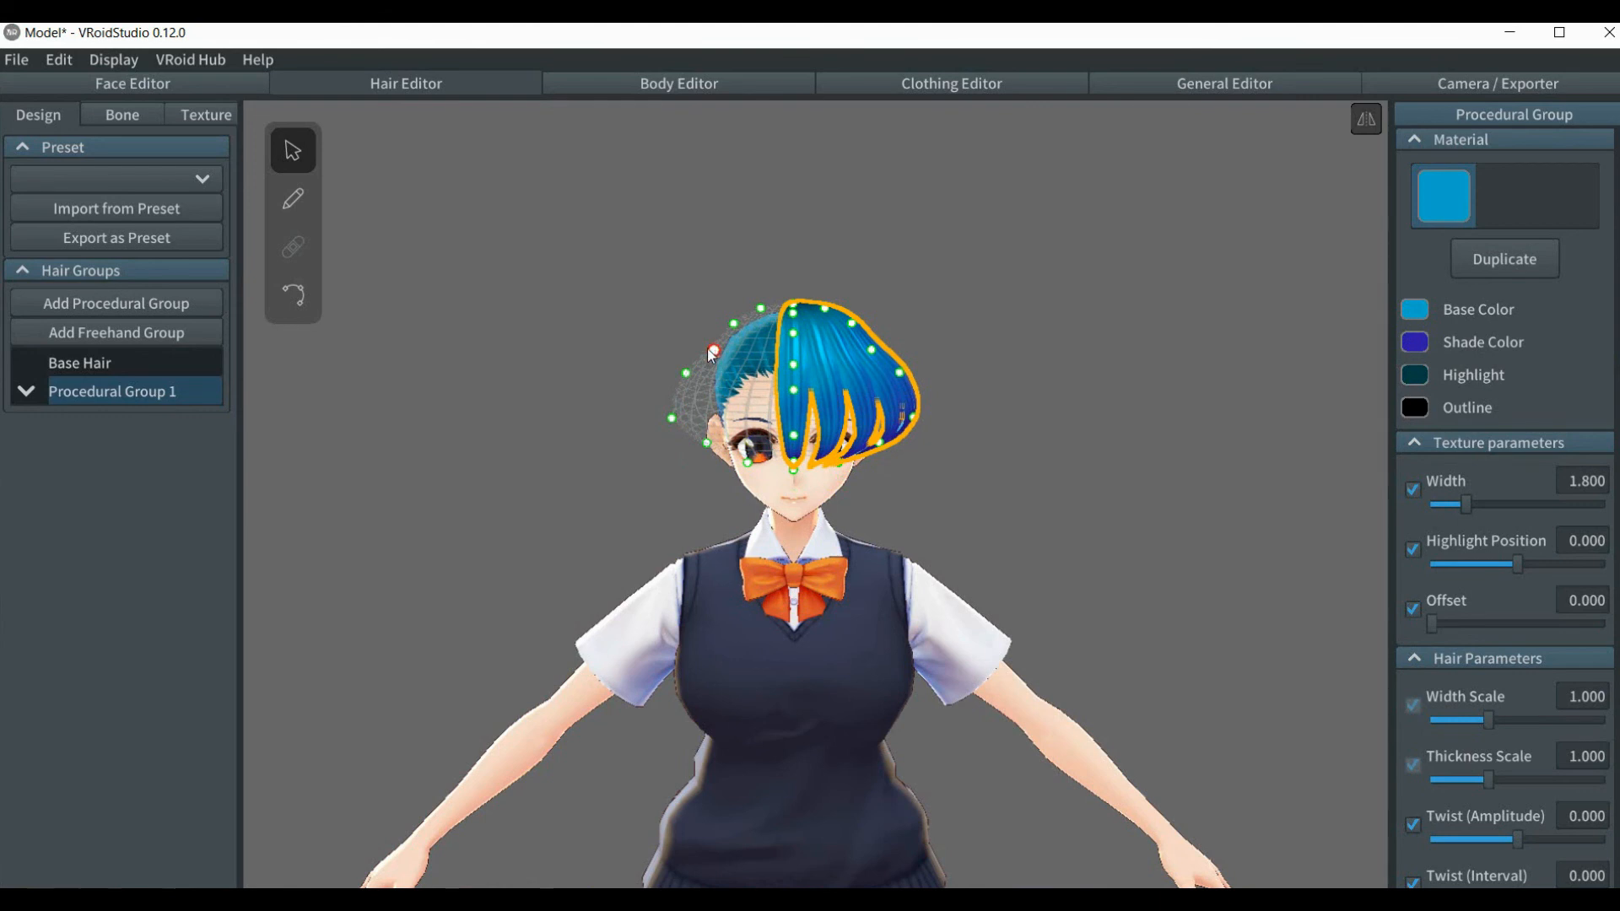
left_click_drag(715, 351, 680, 408)
left_click_drag(742, 464, 714, 447)
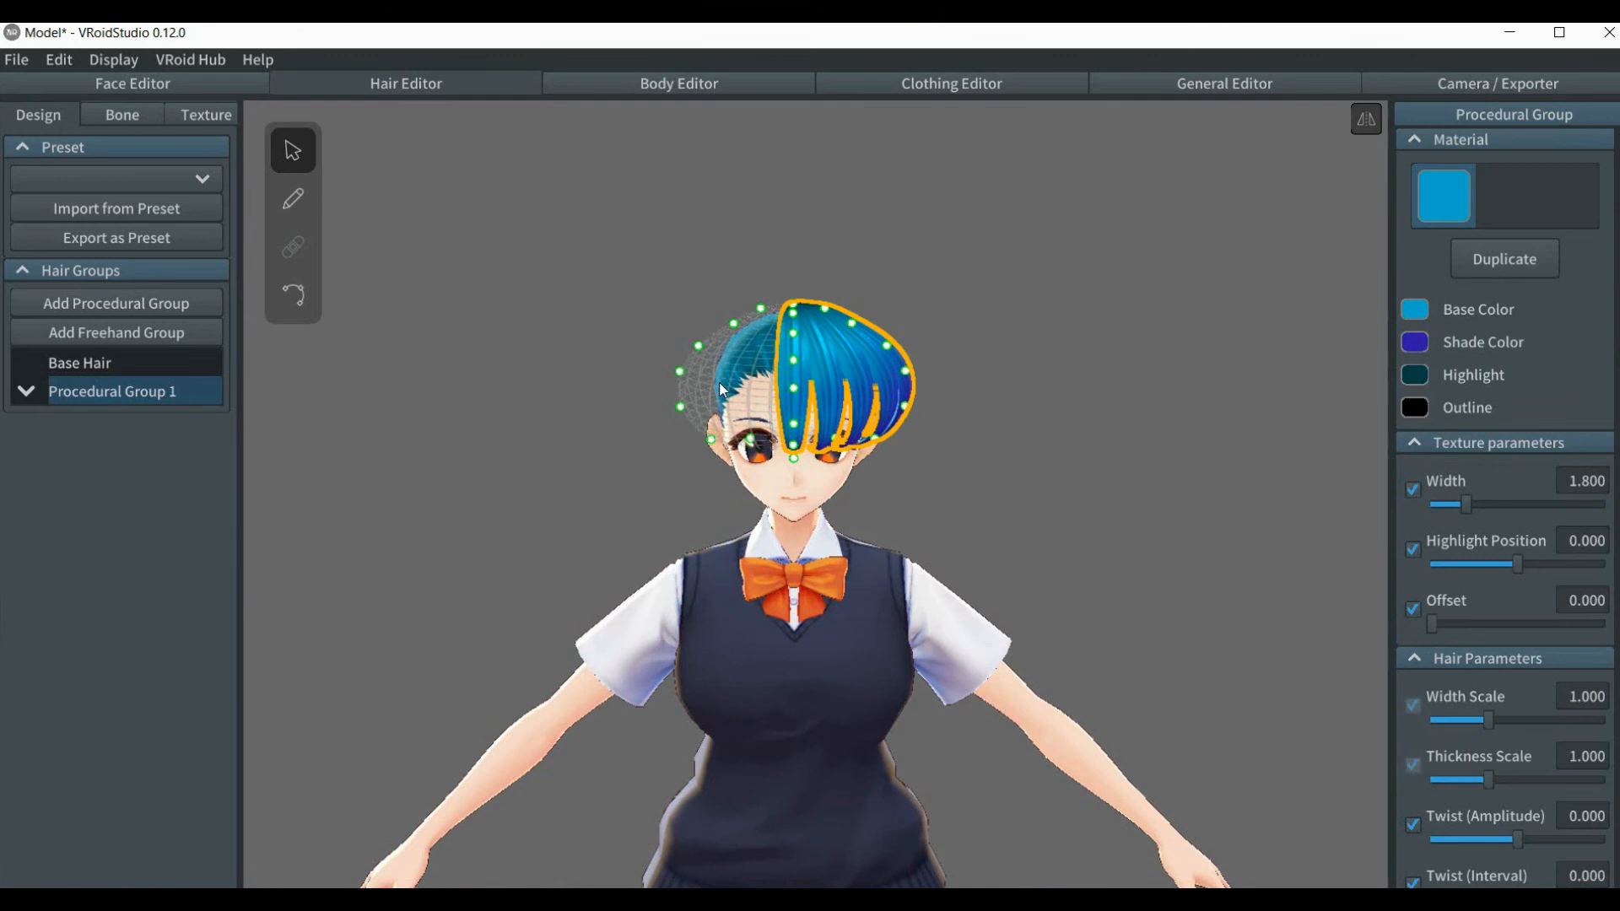
- Flatten the crown of Procedural Group 1 by lowering its top guide points, and nudge the lower side point
left_click(744, 329)
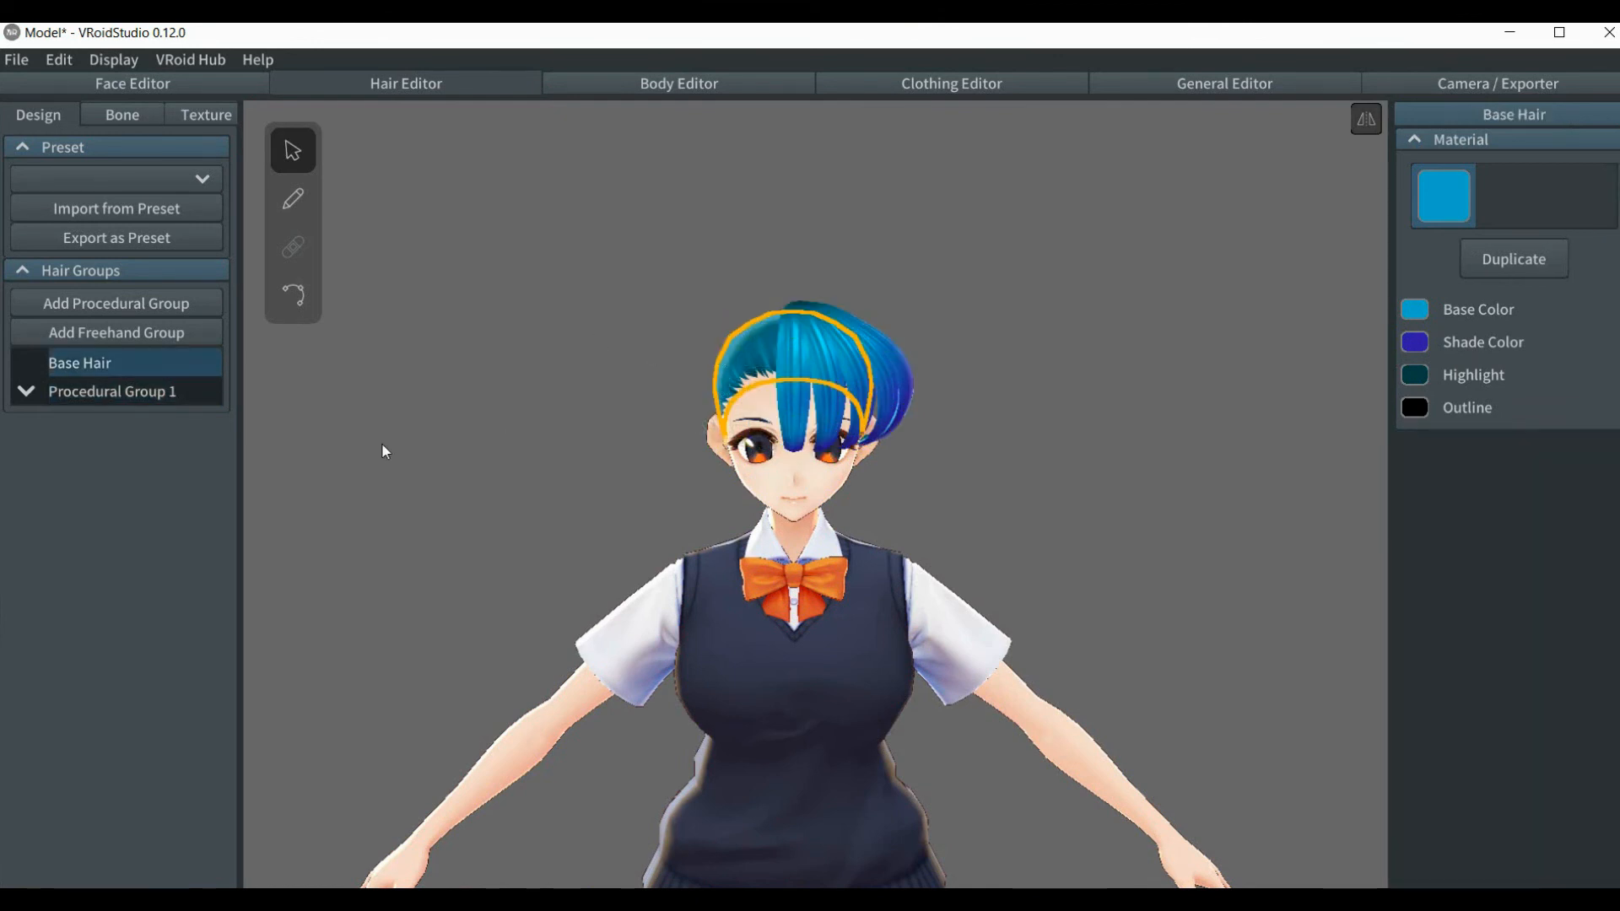
left_click(130, 391)
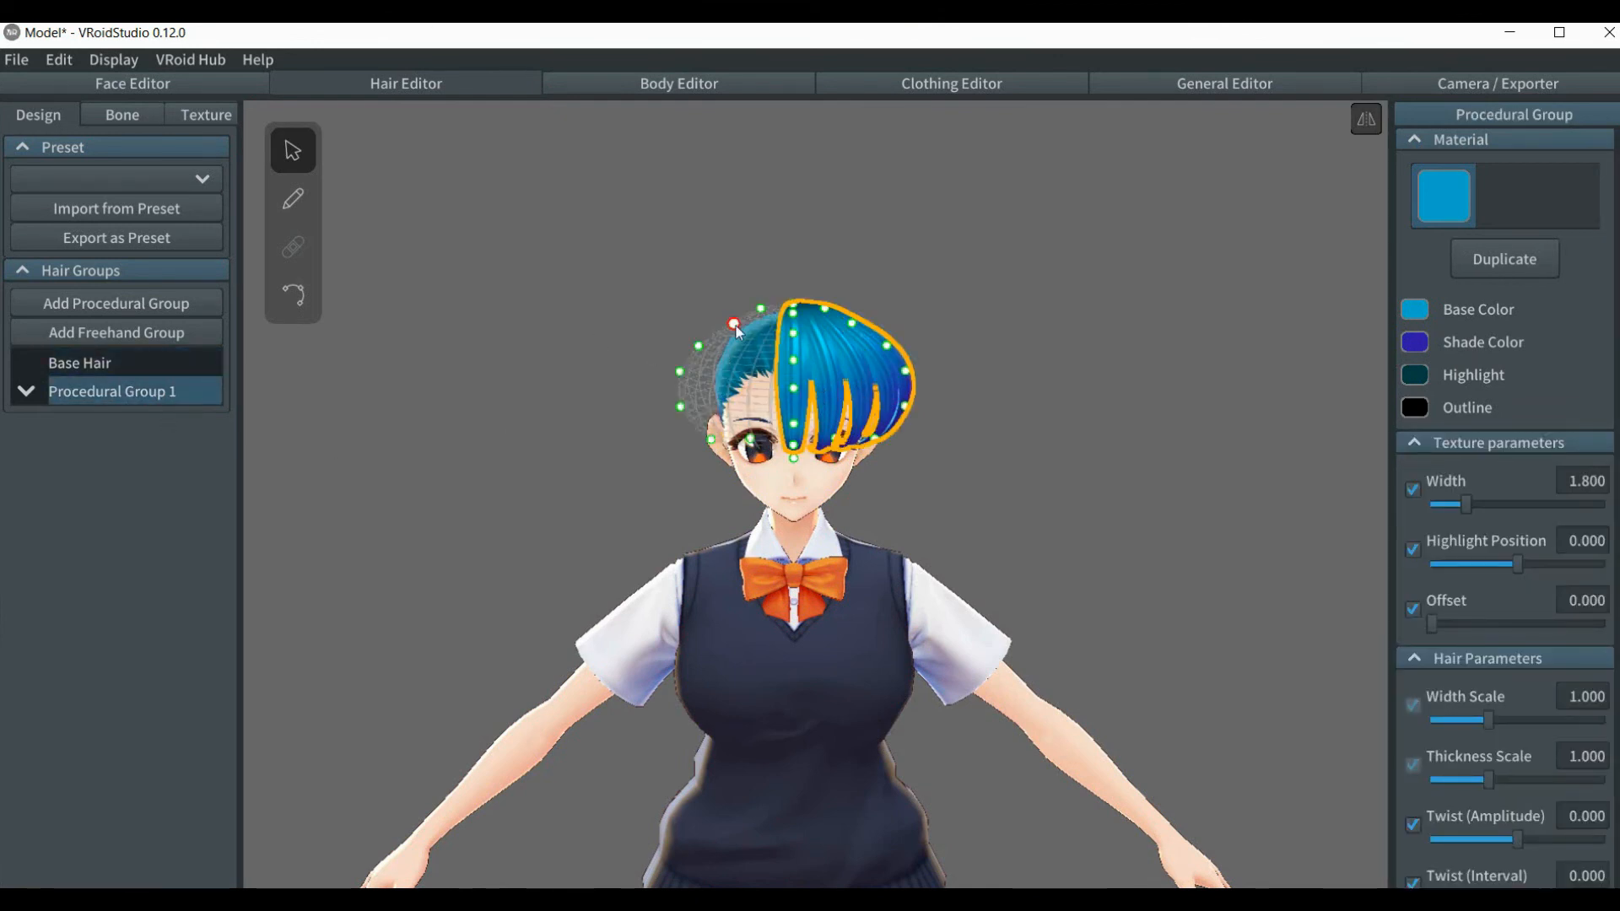
left_click_drag(735, 328, 795, 324)
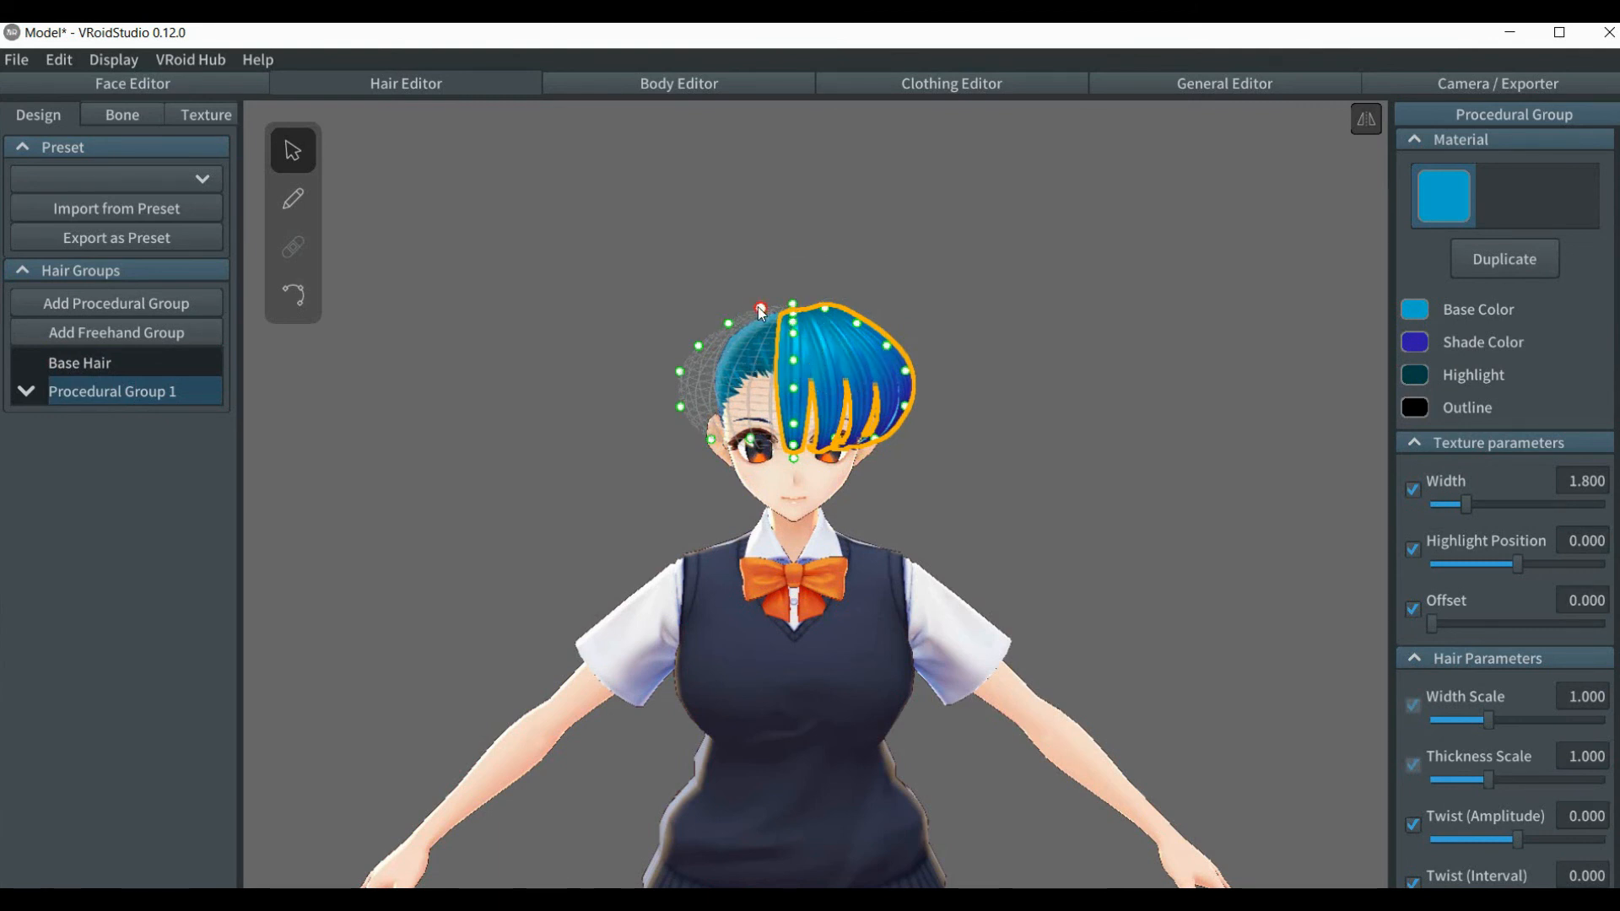
left_click_drag(762, 314, 766, 324)
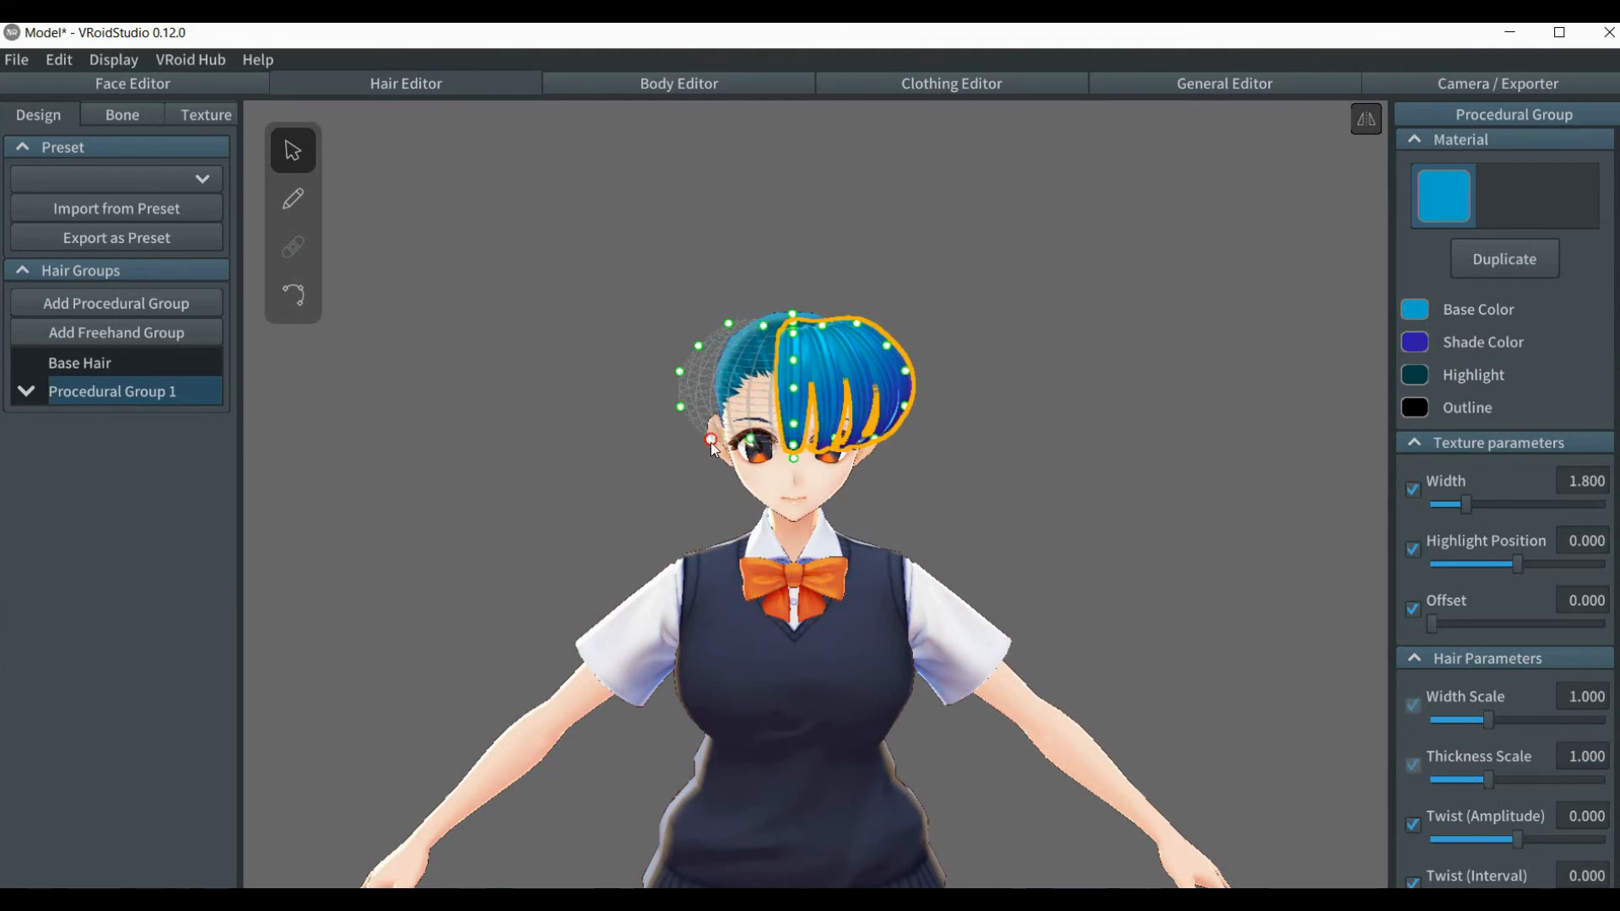
left_click_drag(713, 445, 711, 443)
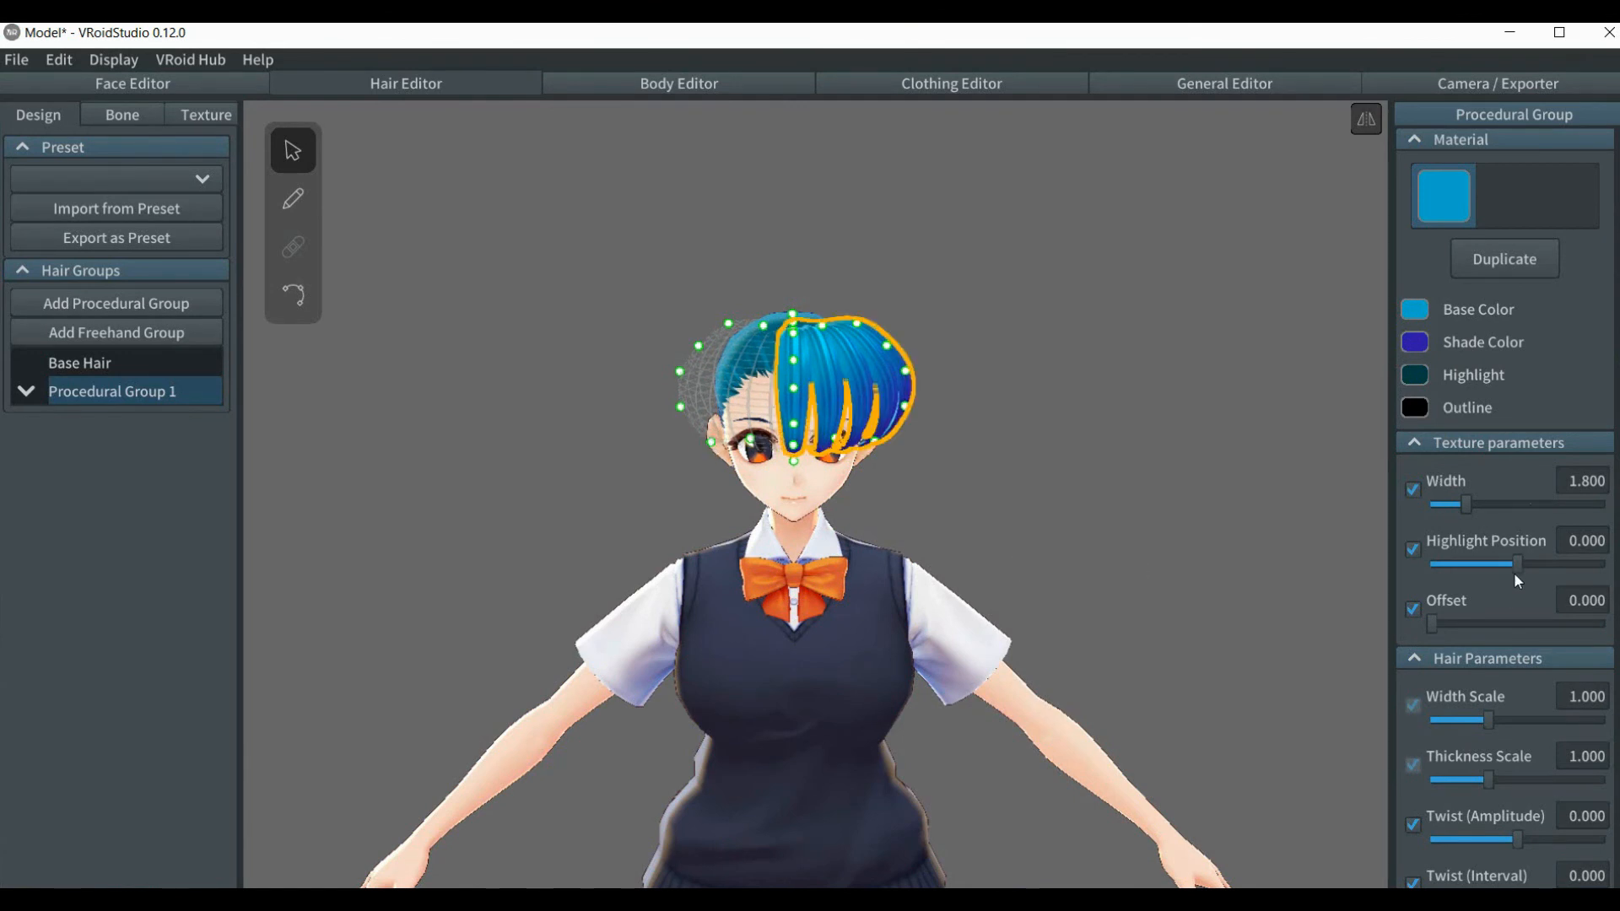
- Widen the strands of the procedural group by setting its Width Scale to about 1.549, then deselect the group
scroll(1525, 522, "down", 13)
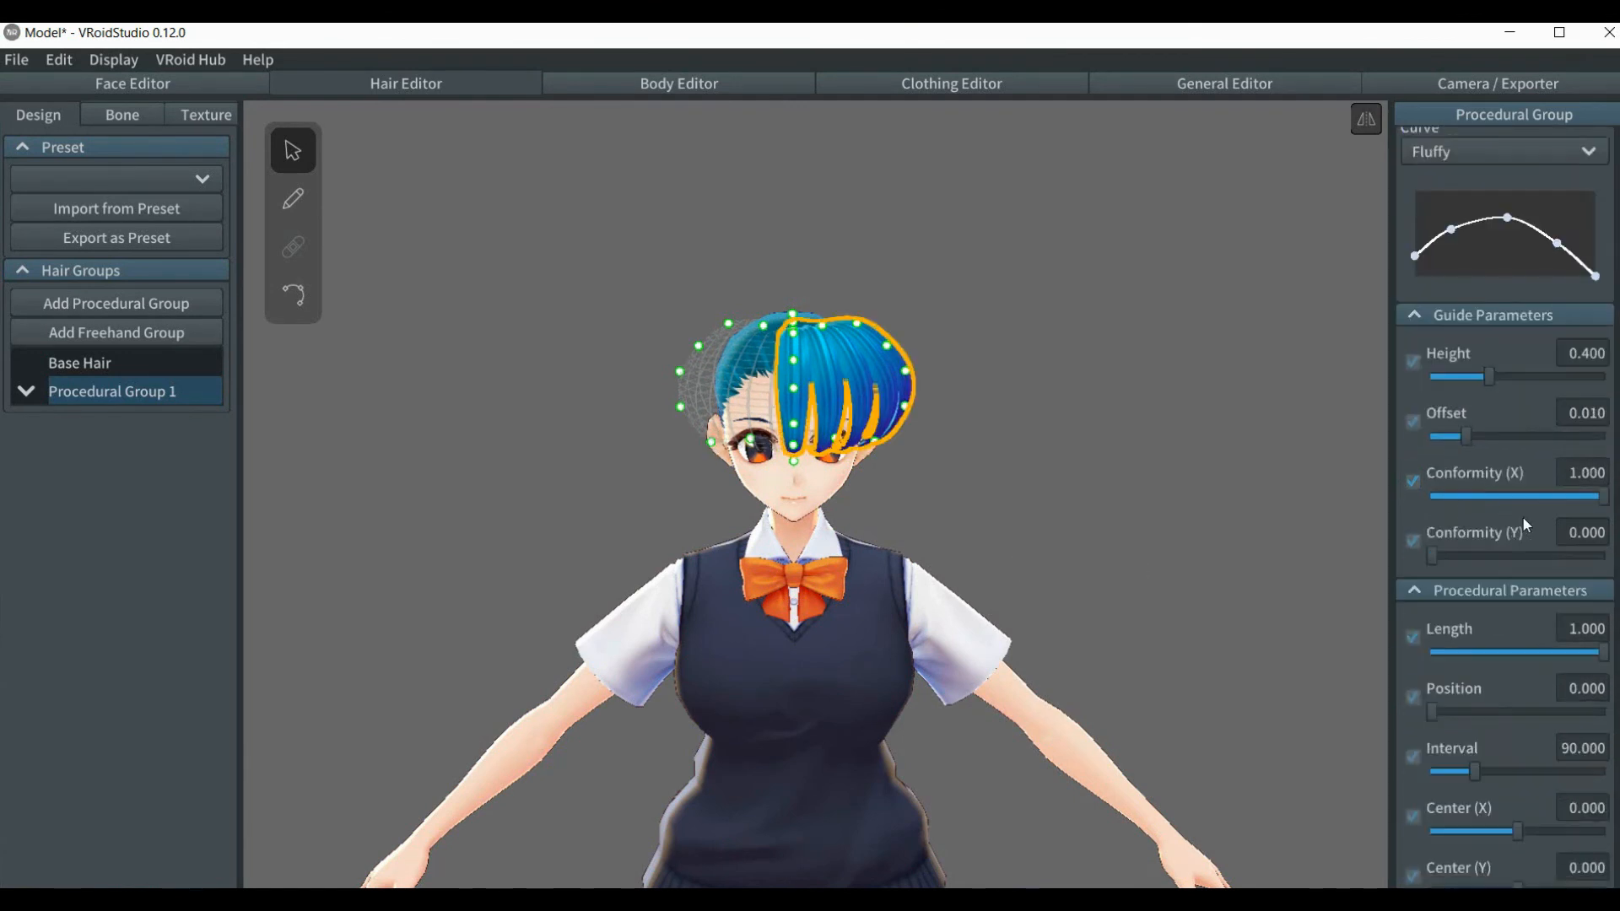
scroll(1525, 521, "up", 13)
scroll(1525, 522, "down", 2)
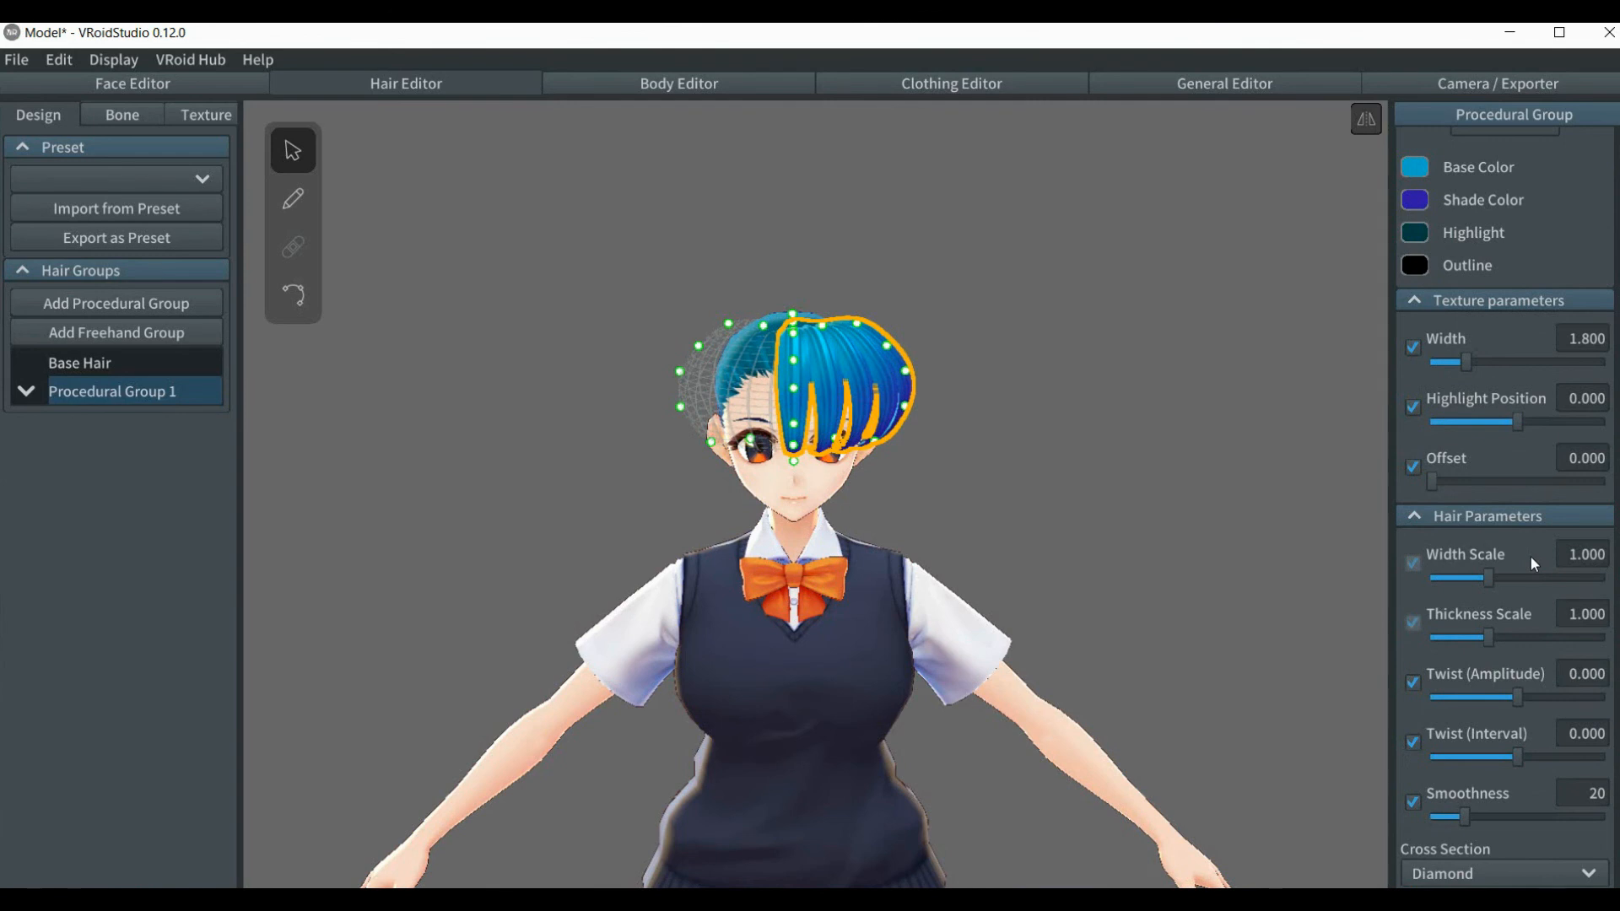
left_click_drag(1487, 580, 1517, 584)
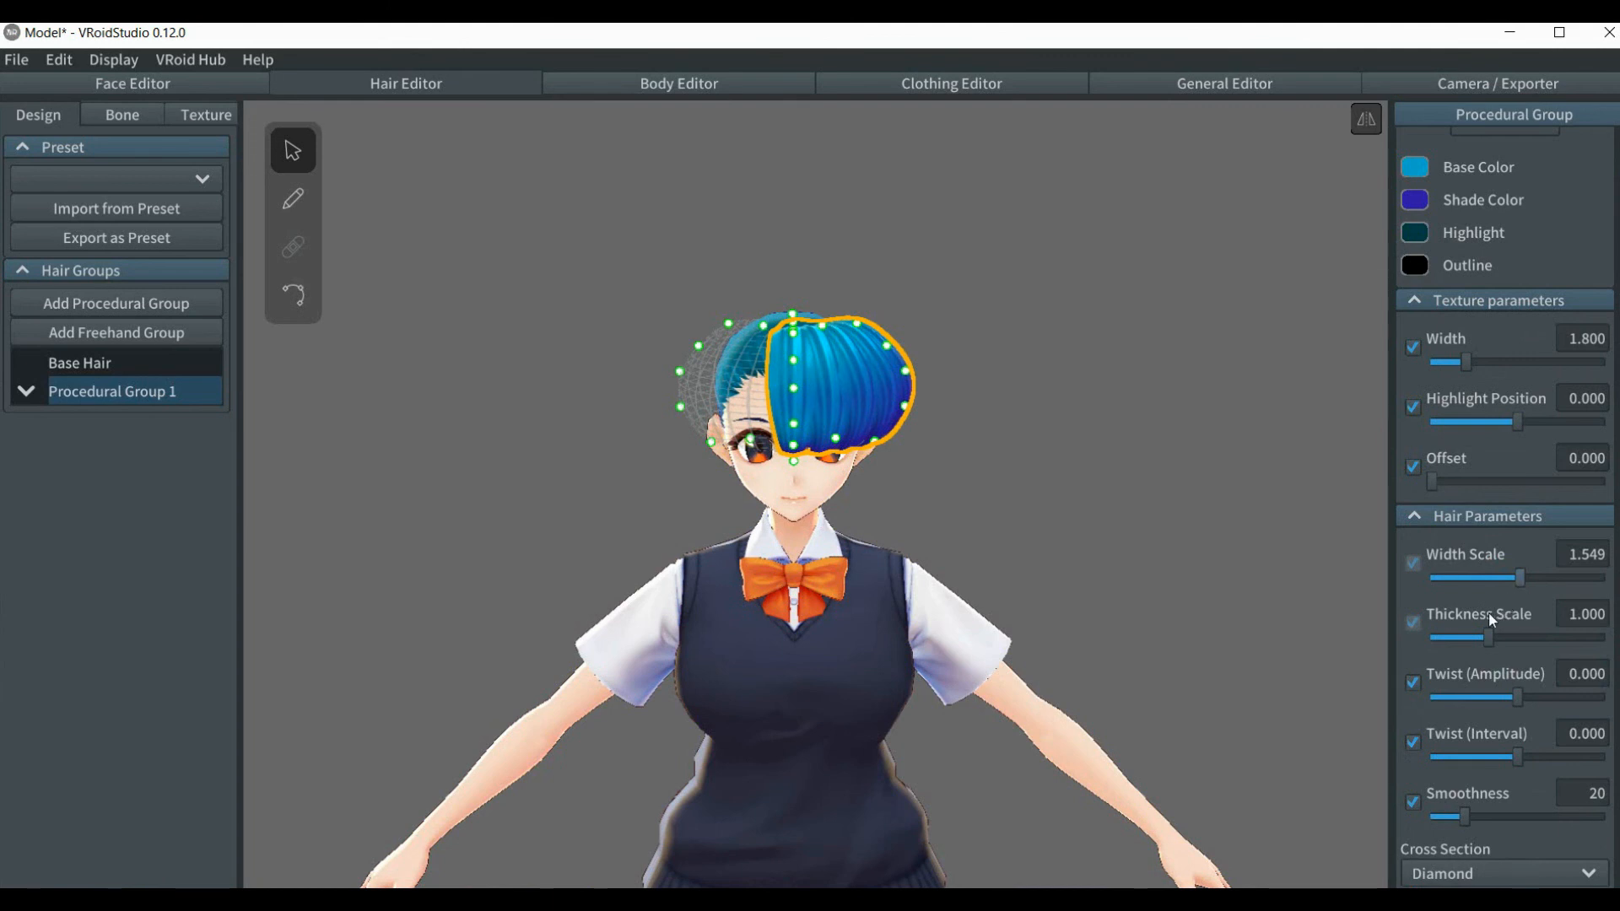
scroll(1490, 599, "down", 4)
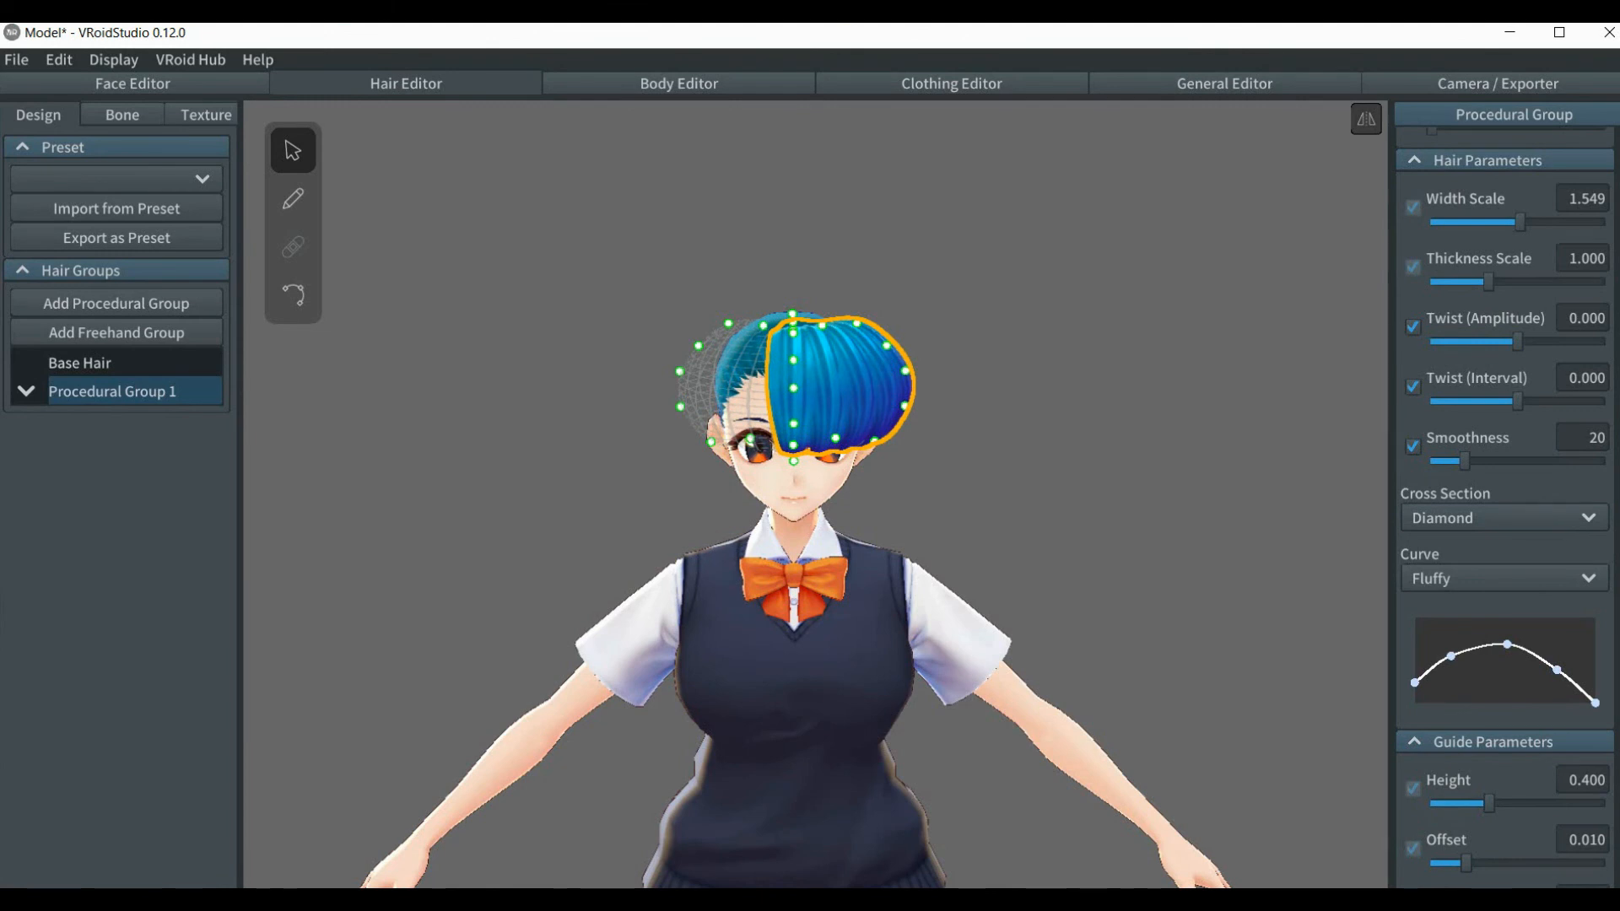
scroll(1504, 506, "up", 1)
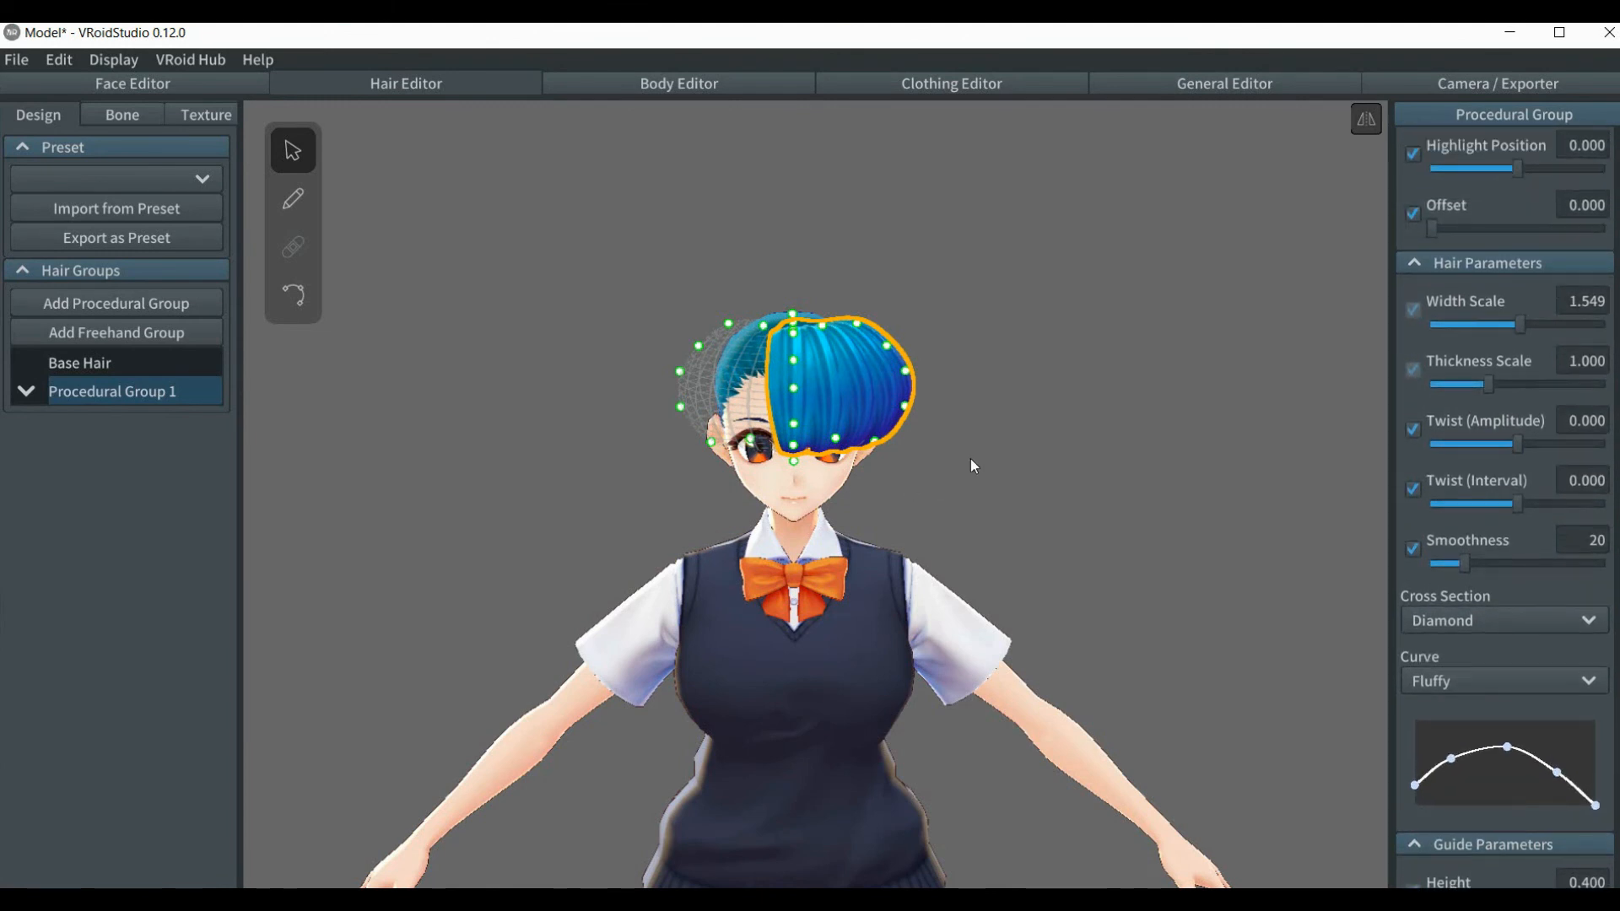
left_click(1002, 450)
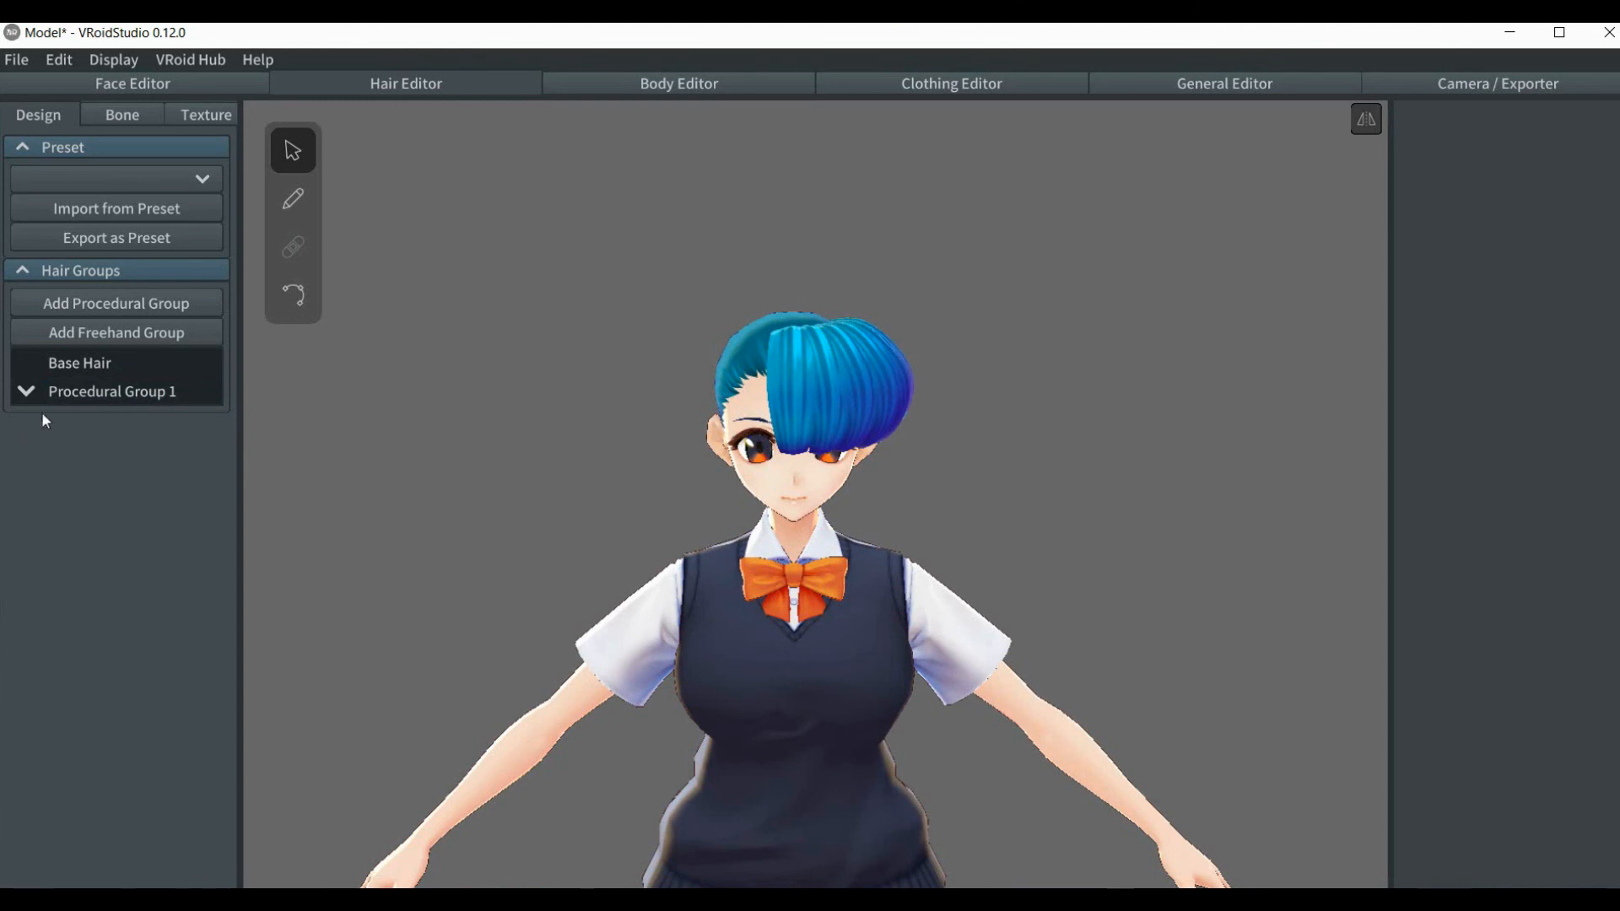
- Try a Twist (Amplitude) of about 0.496 on Procedural Group 1, and reset it to 0
left_click(104, 393)
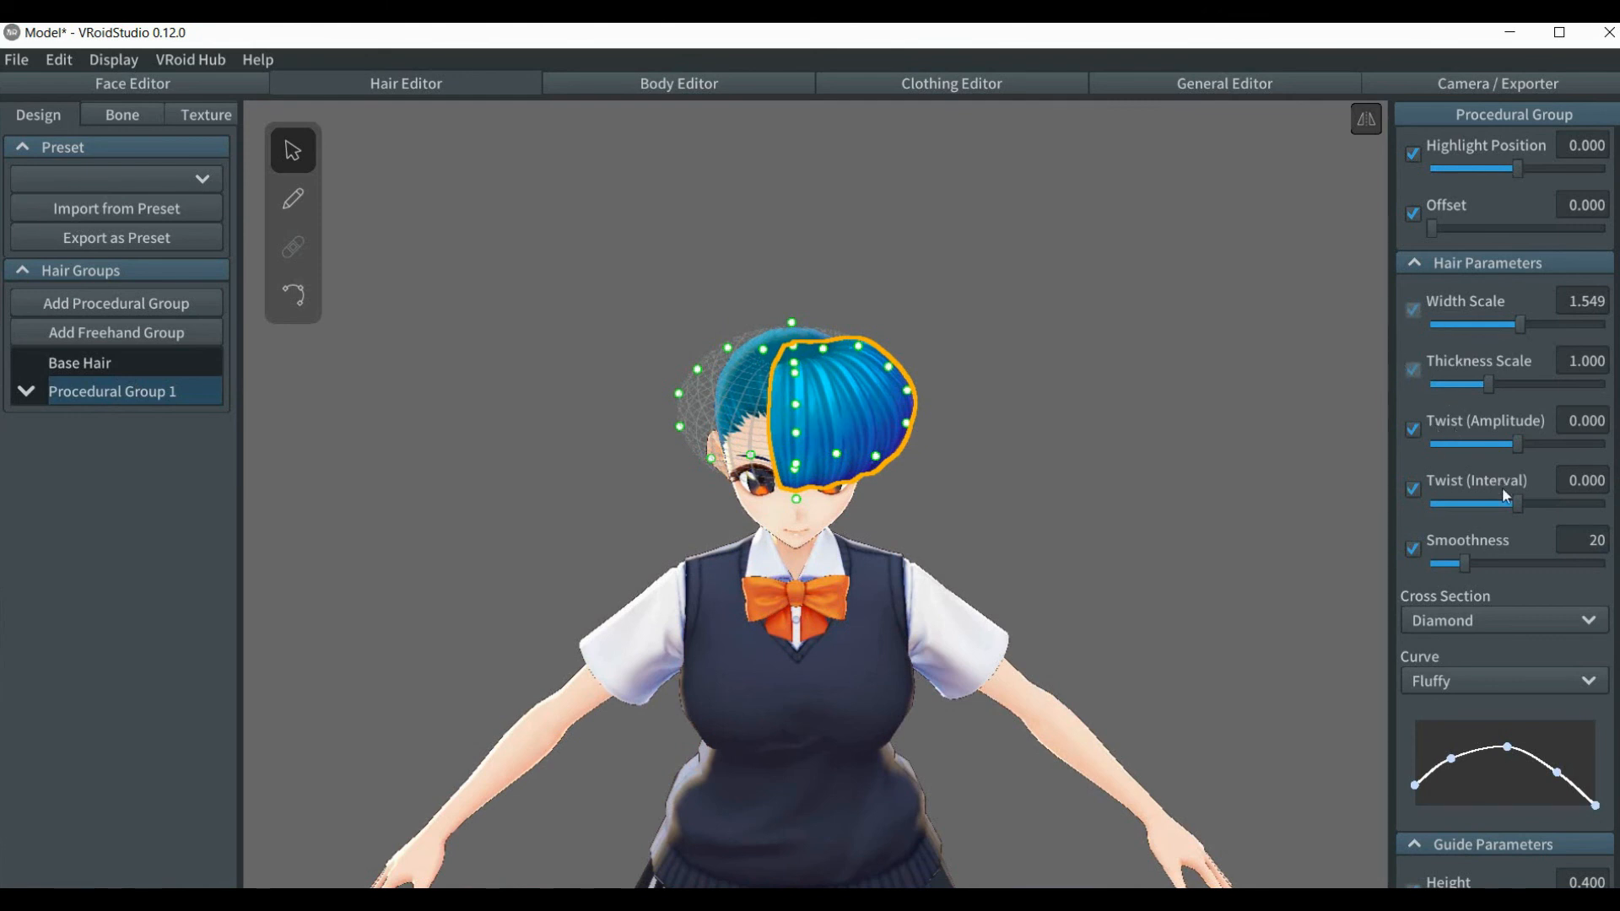
left_click(1518, 442)
left_click_drag(1518, 442, 1527, 449)
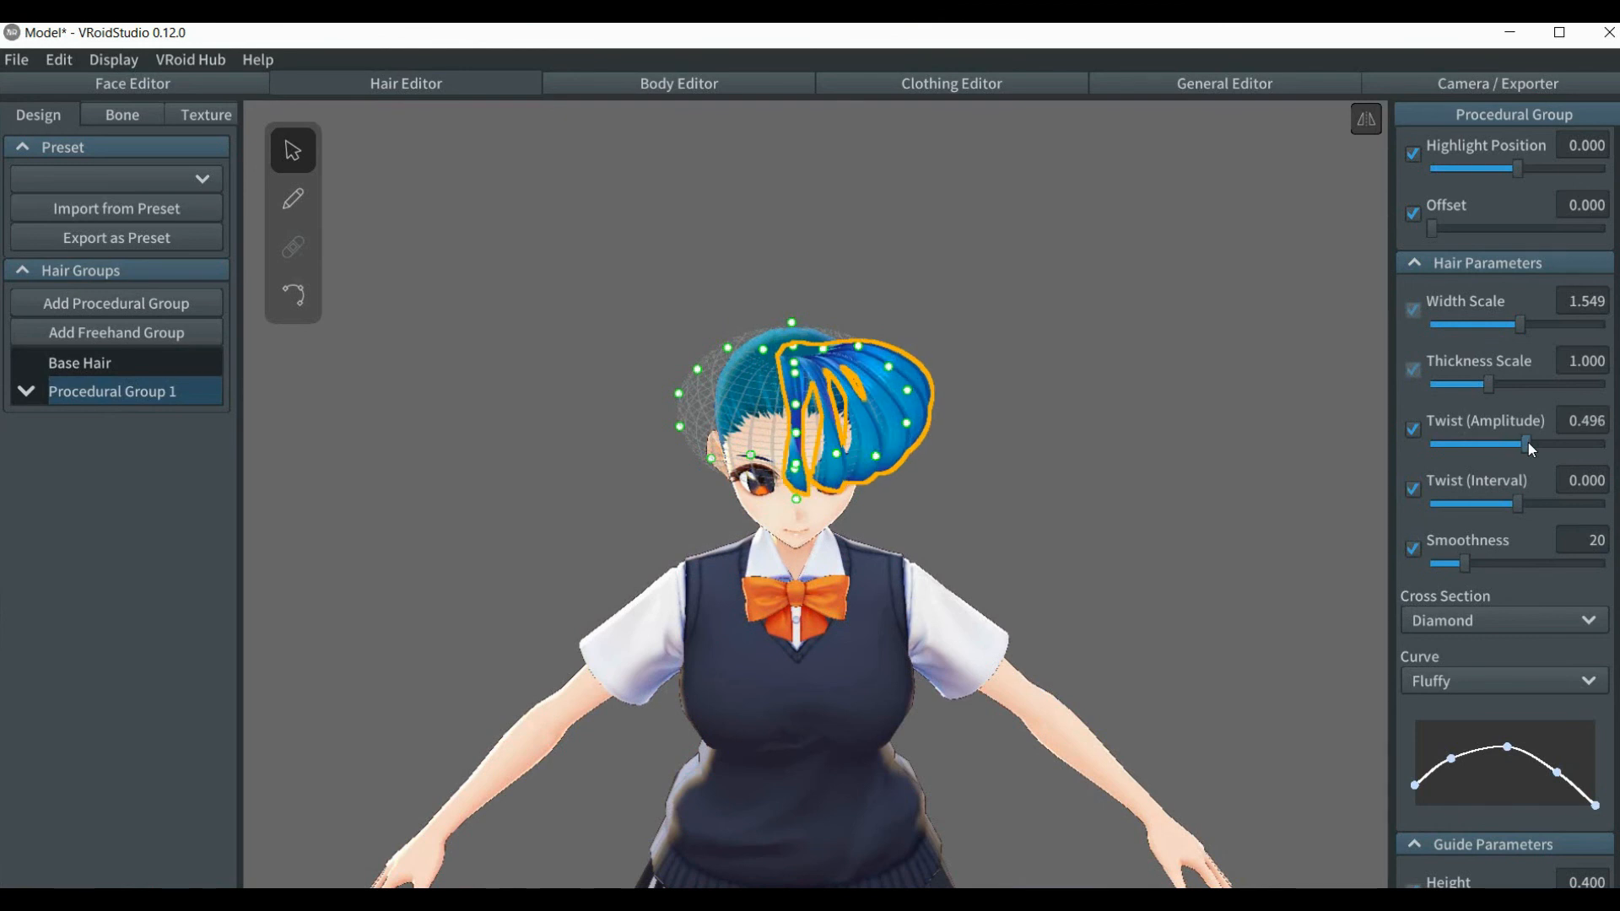
left_click(1581, 428)
type("0")
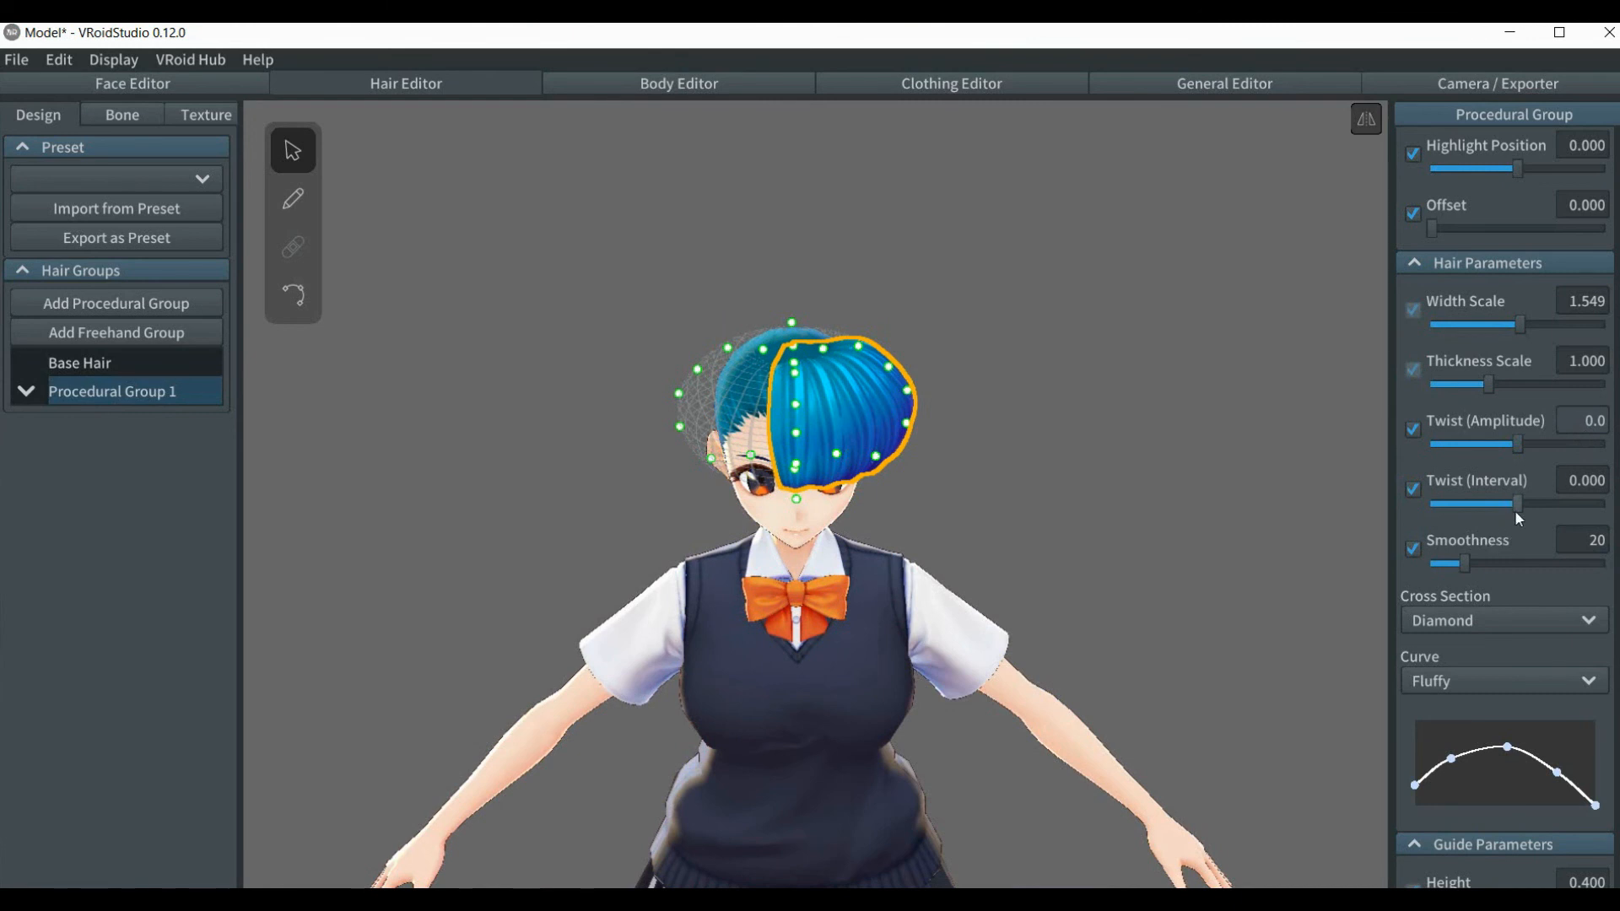
- Set the procedural group's Twist (Interval) to about 0.052 and deselect the group to view the hair
left_click_drag(1515, 509, 1537, 507)
left_click(1338, 448)
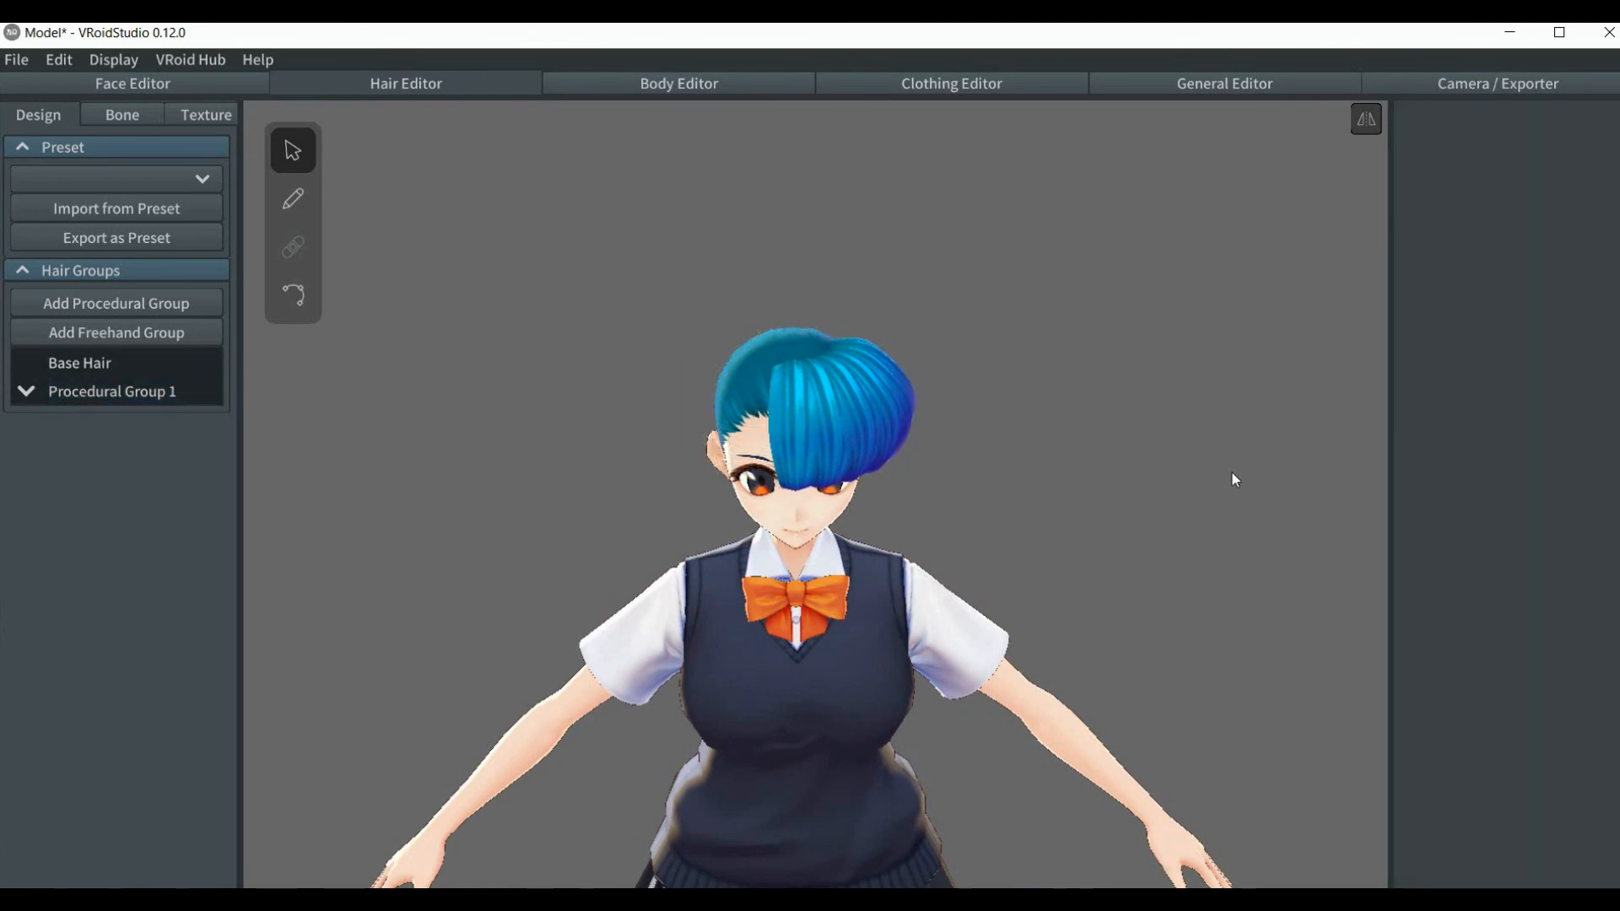
left_click_drag(1172, 516, 1175, 509)
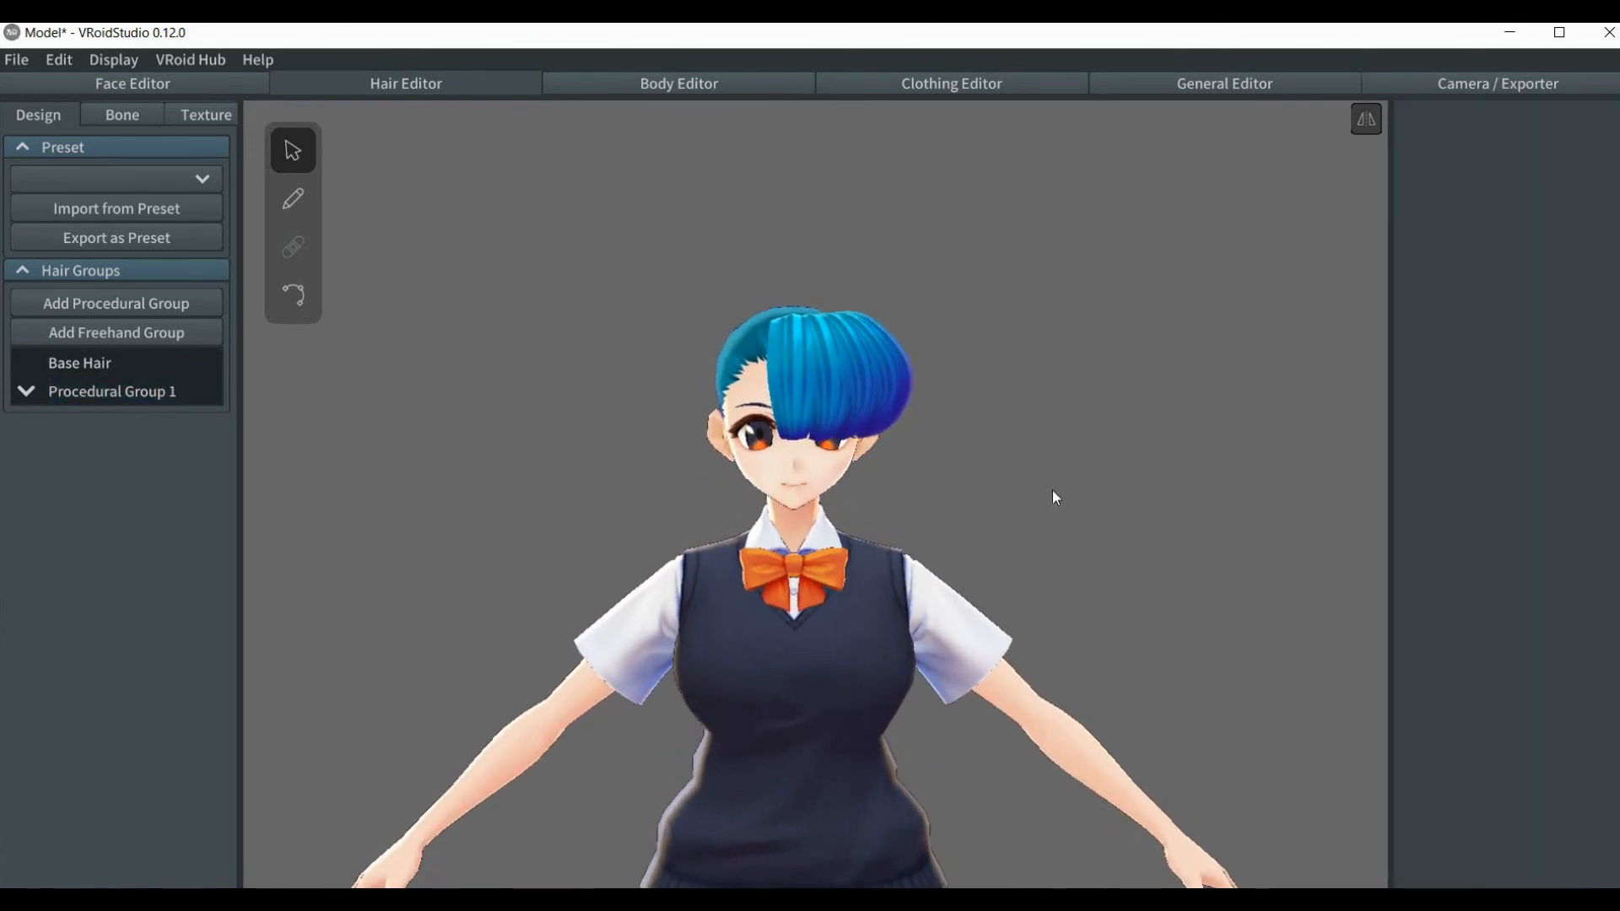
- Spread the strands of Procedural Group 1 around the head by setting its Interval to about 259.58
left_click(88, 395)
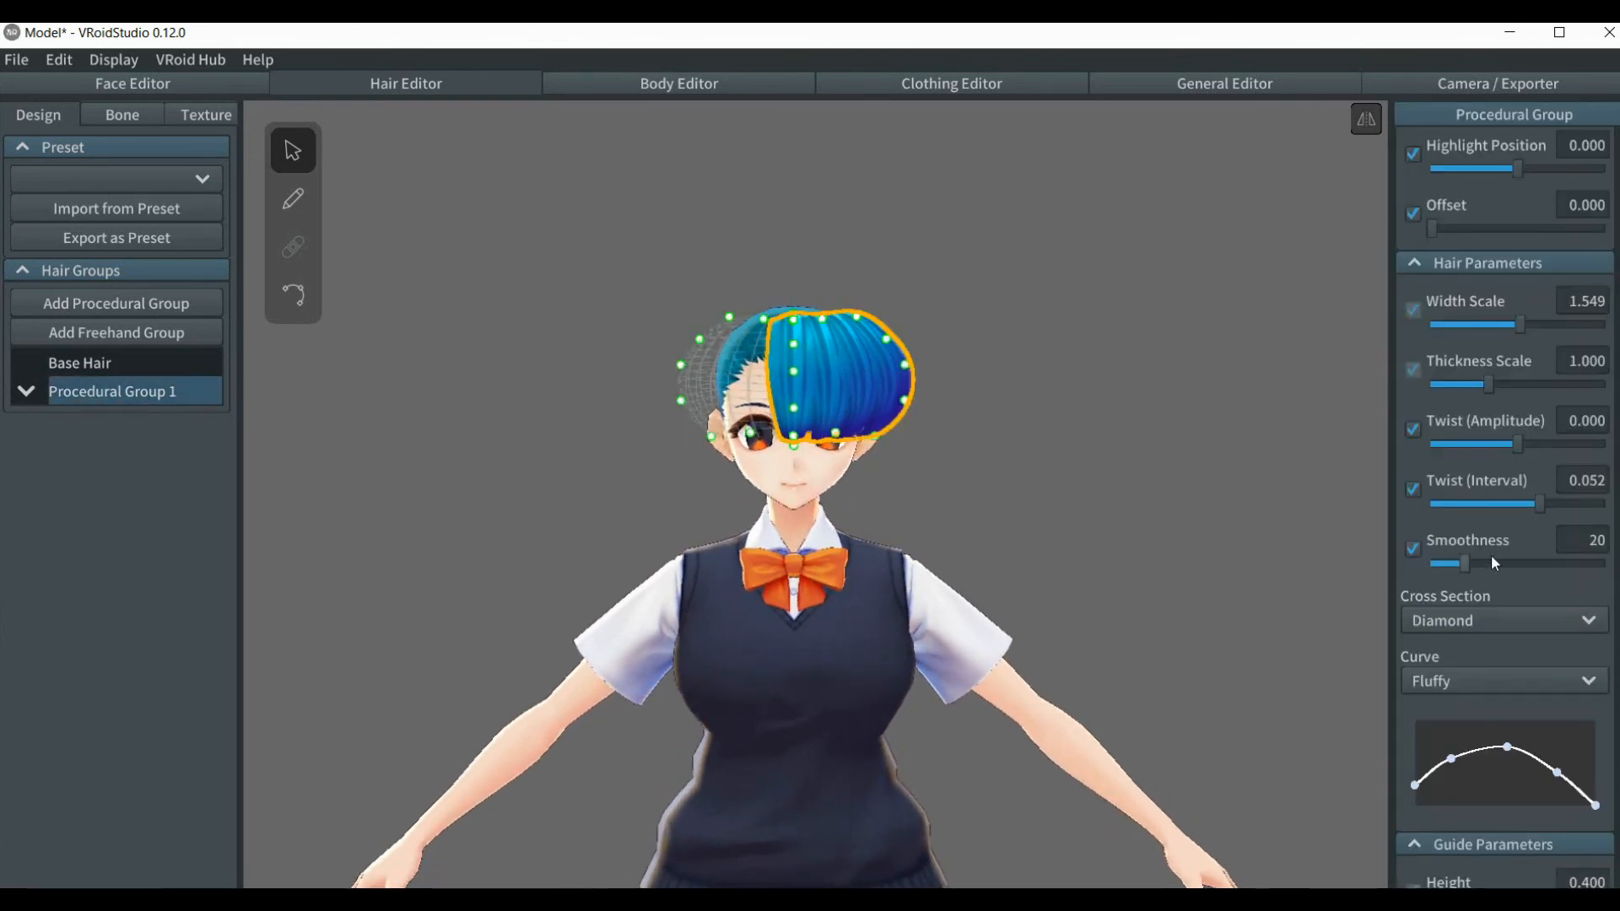
scroll(1490, 554, "down", 10)
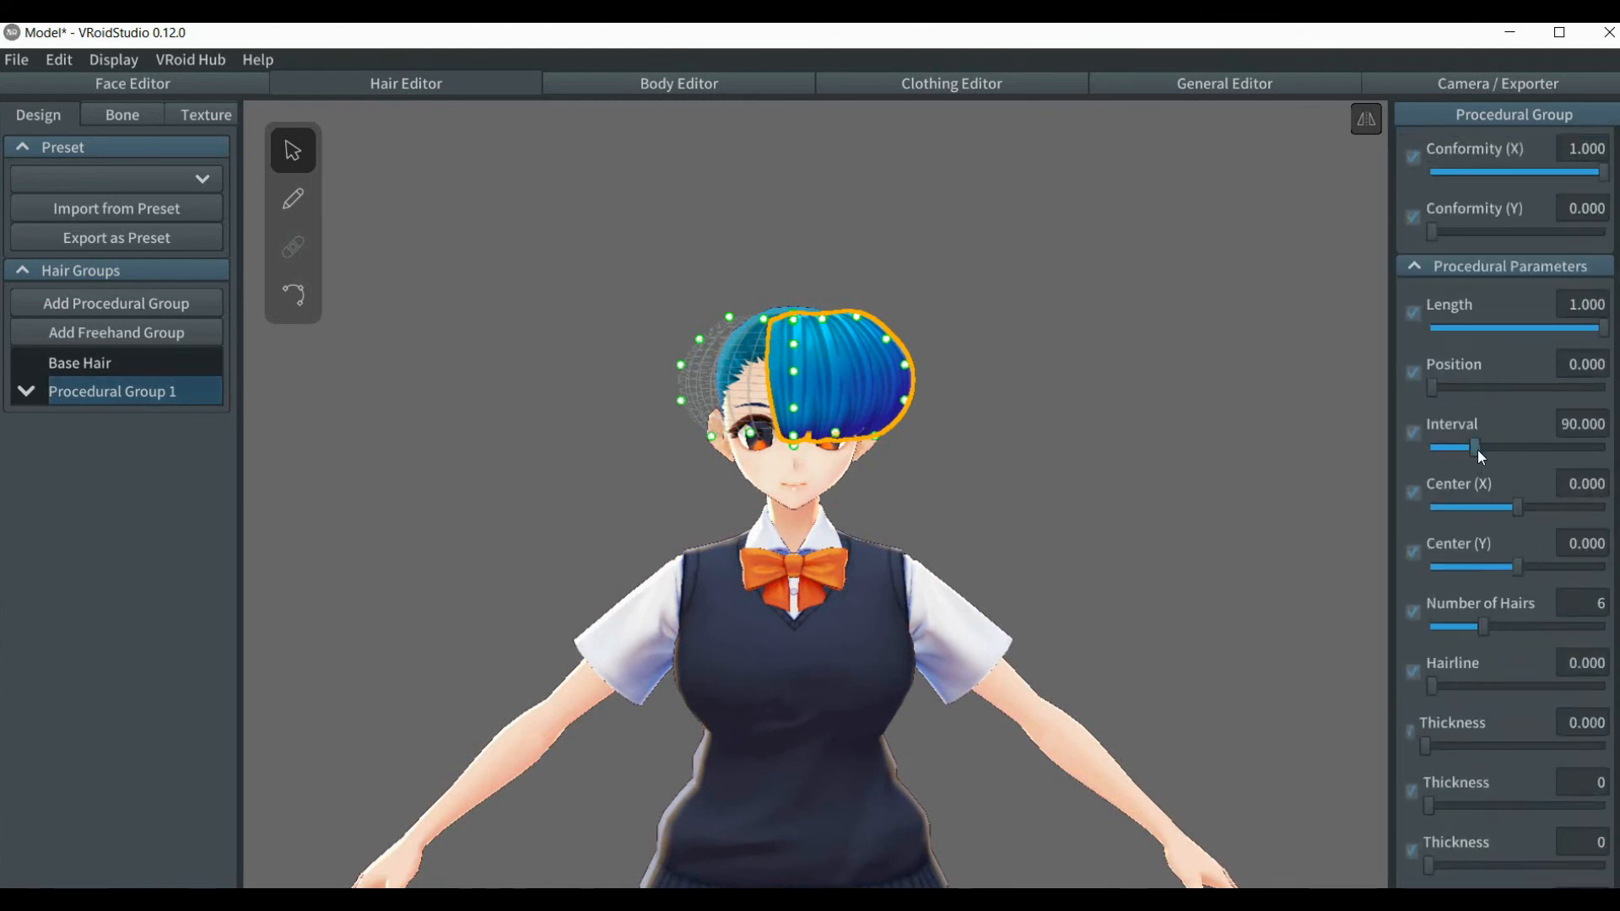
left_click_drag(1476, 449, 1557, 474)
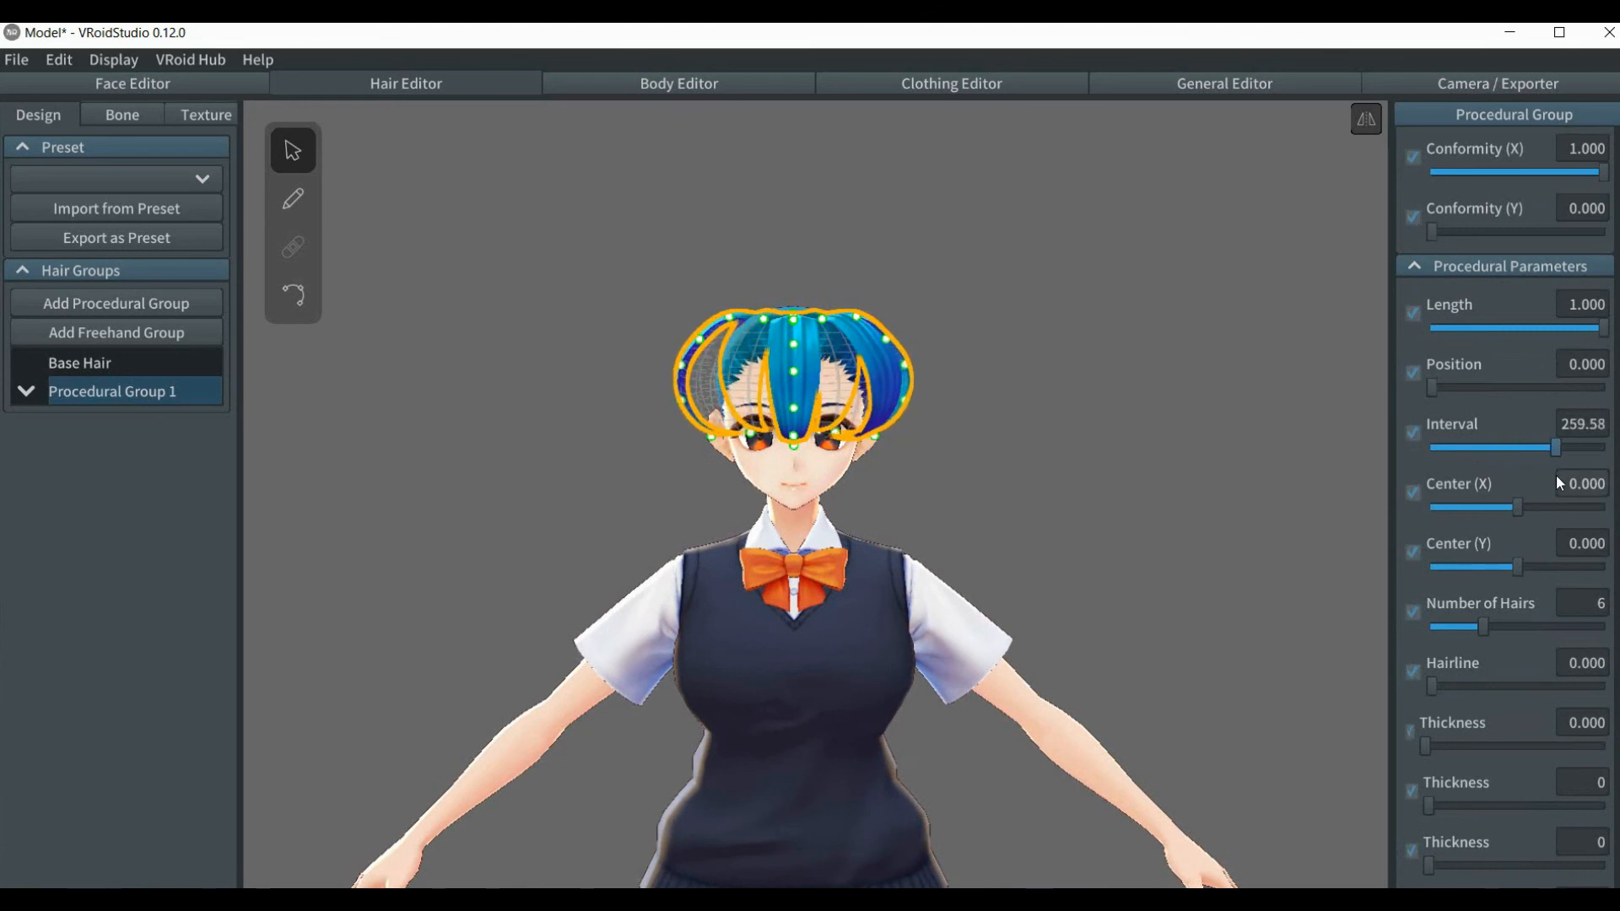
- Try shifting the hair group's center to about -0.099 in Y and 0.079 in X, and reset both to 0.0
right_click_drag(1177, 454, 1177, 487)
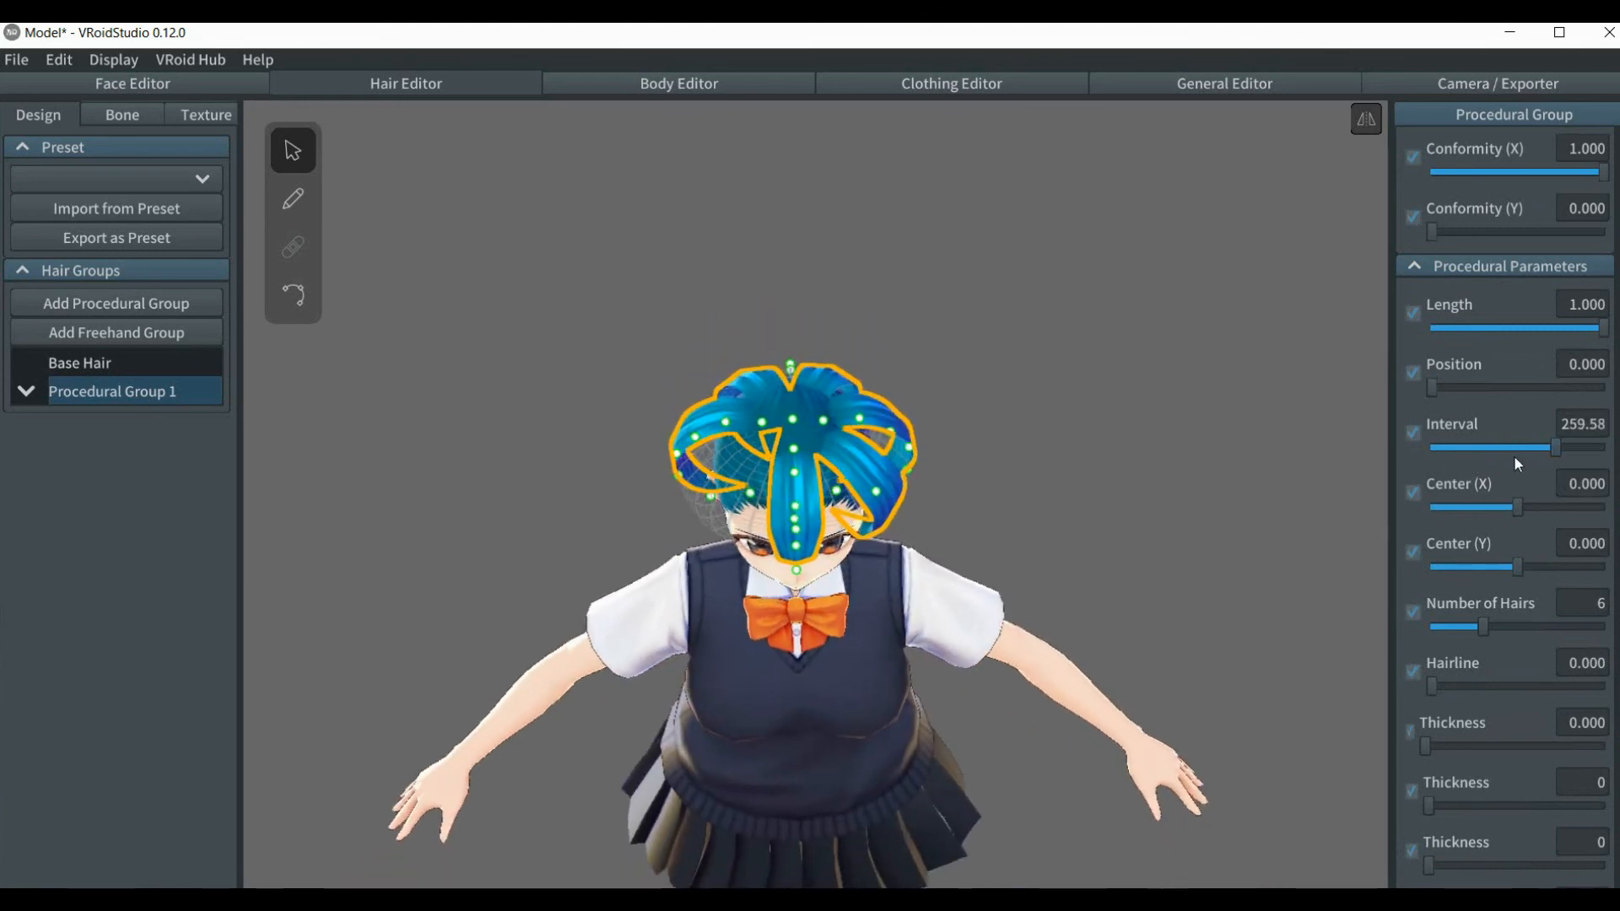
left_click_drag(1516, 569, 1510, 563)
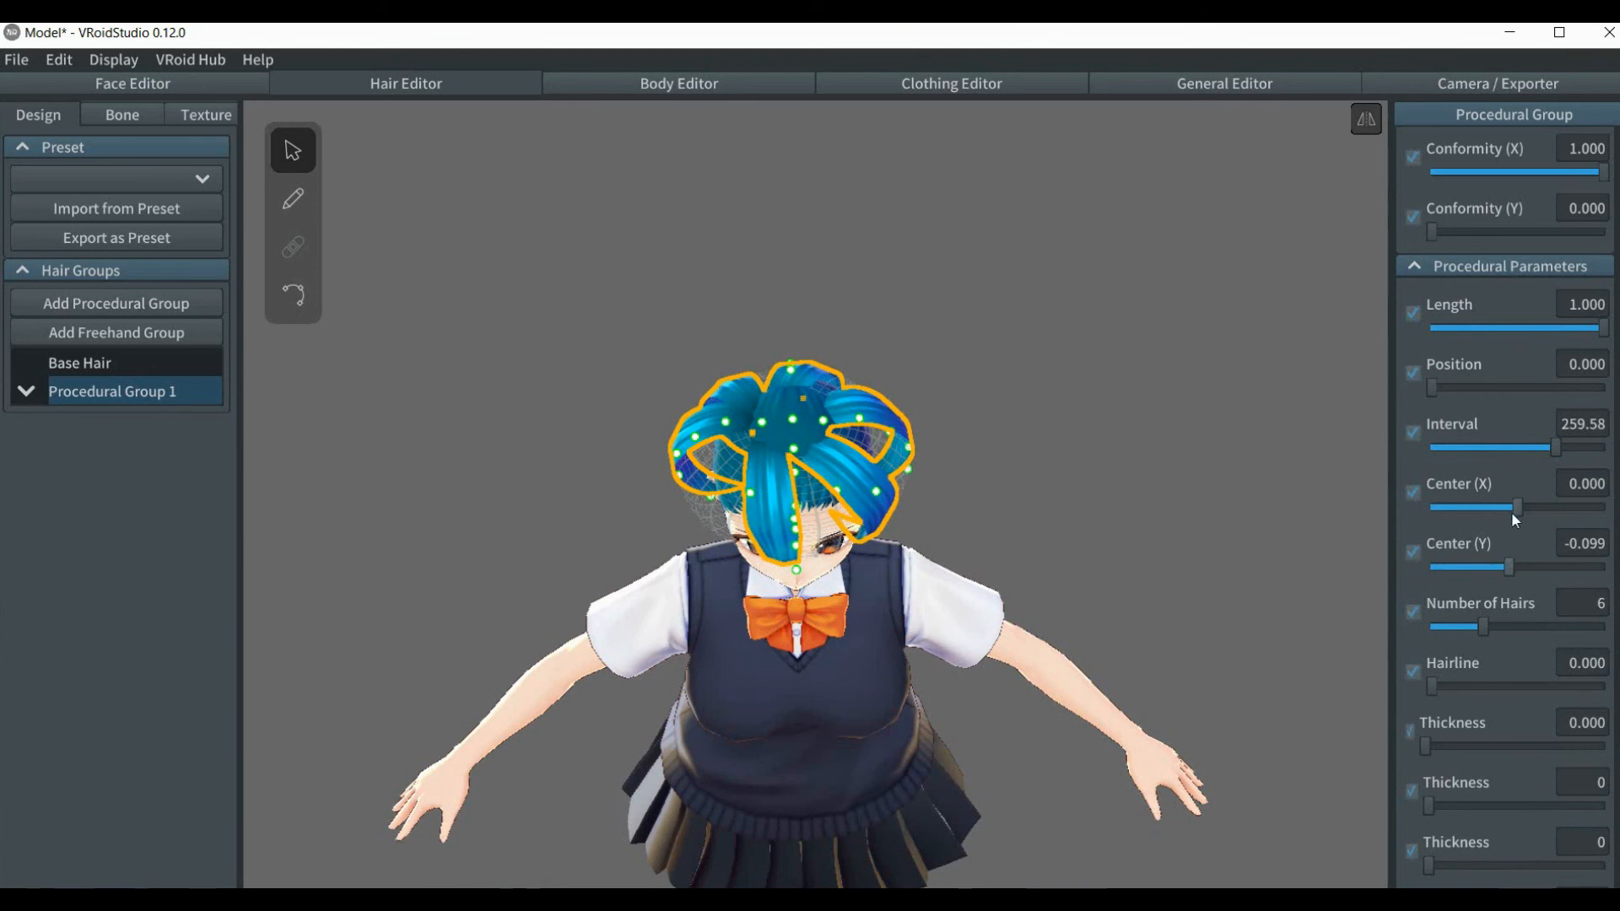
left_click_drag(1515, 509, 1525, 511)
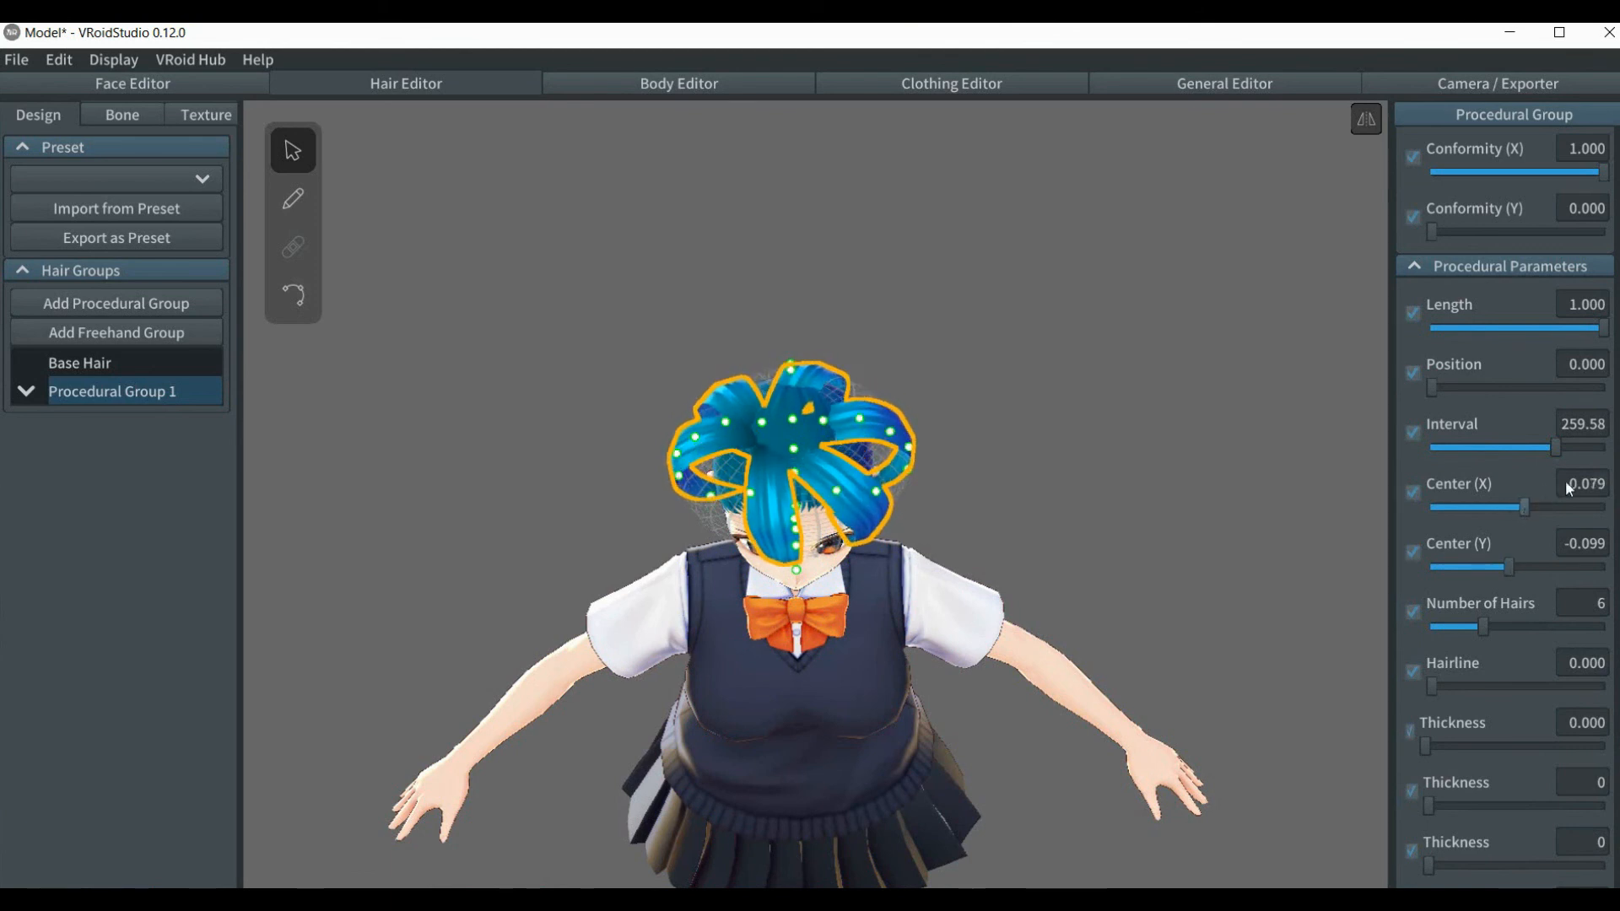
left_click(1584, 483)
type("0.0")
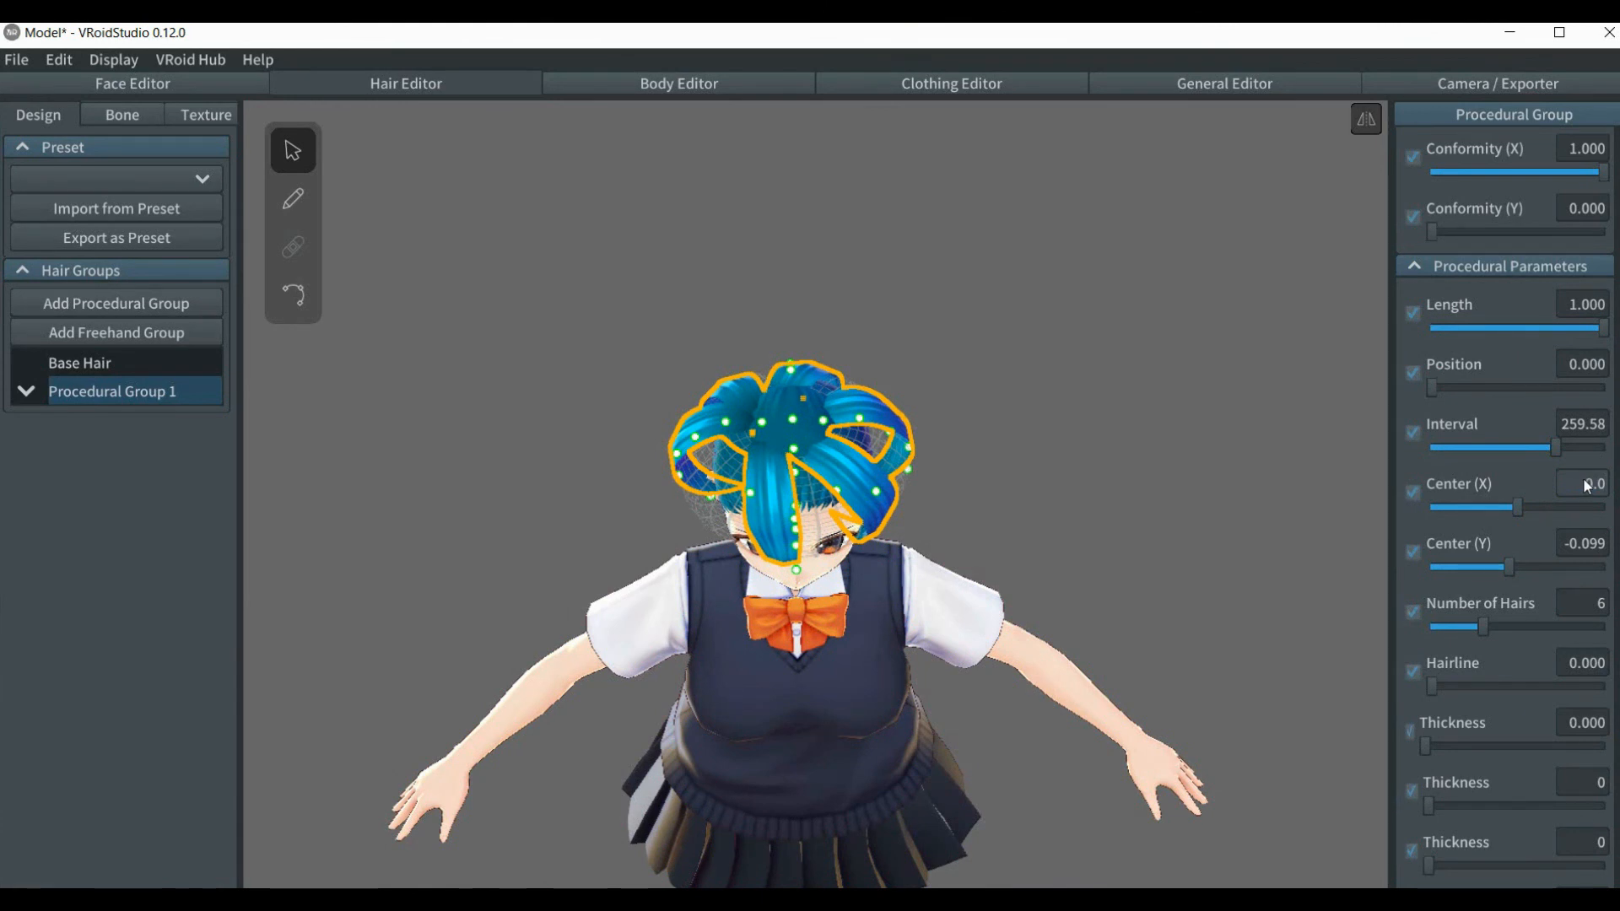
left_click(1584, 545)
type("0.0")
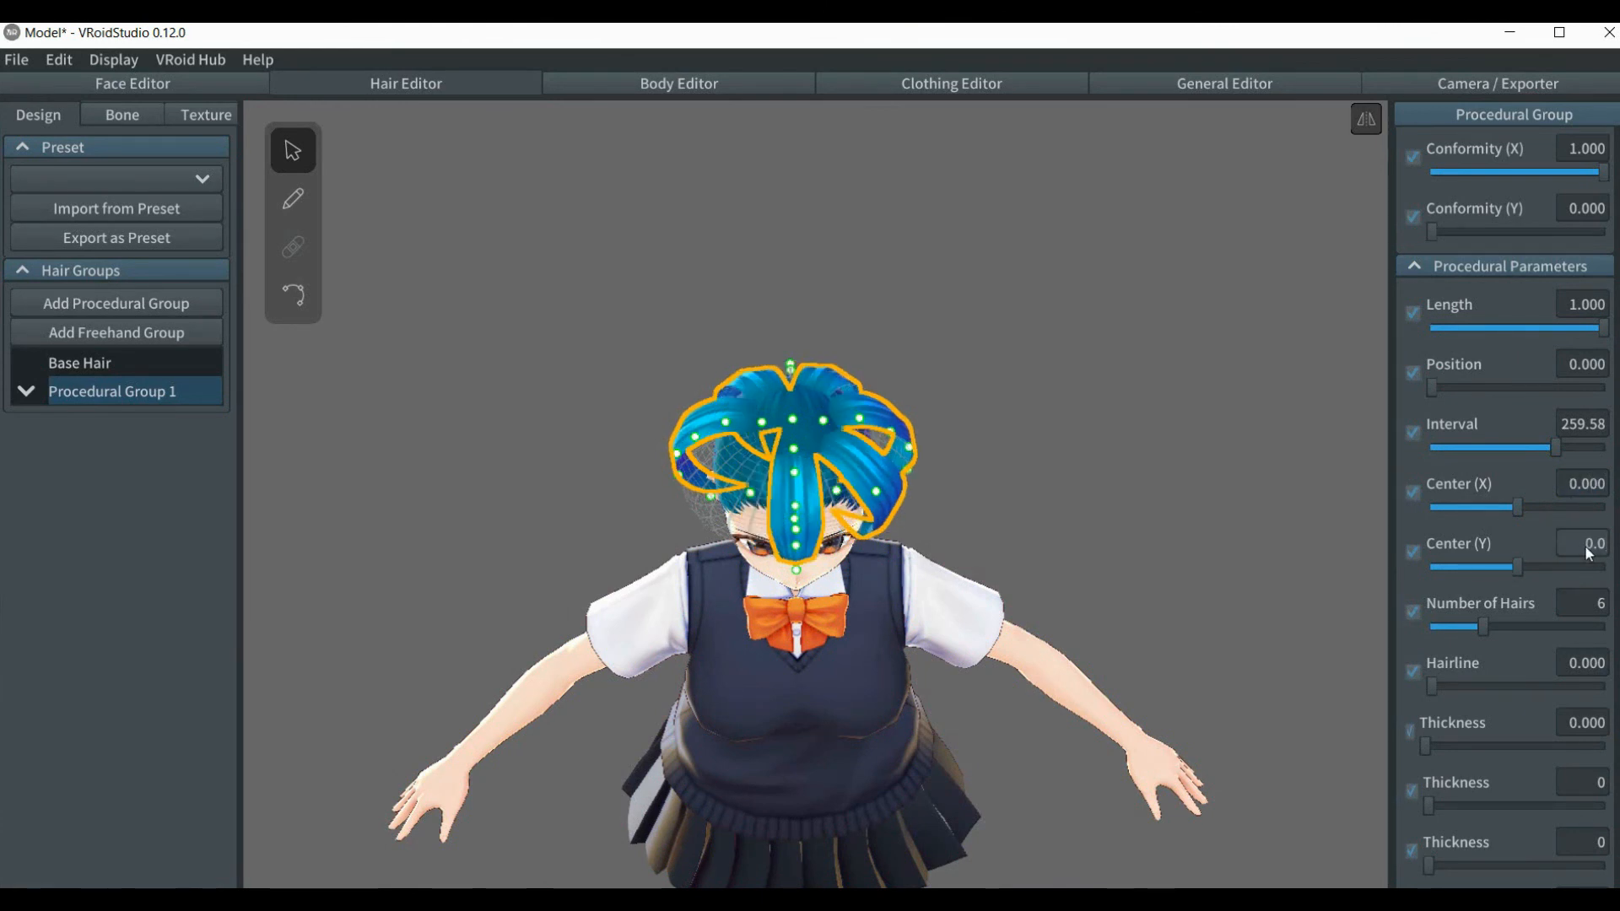
double_click(1589, 548)
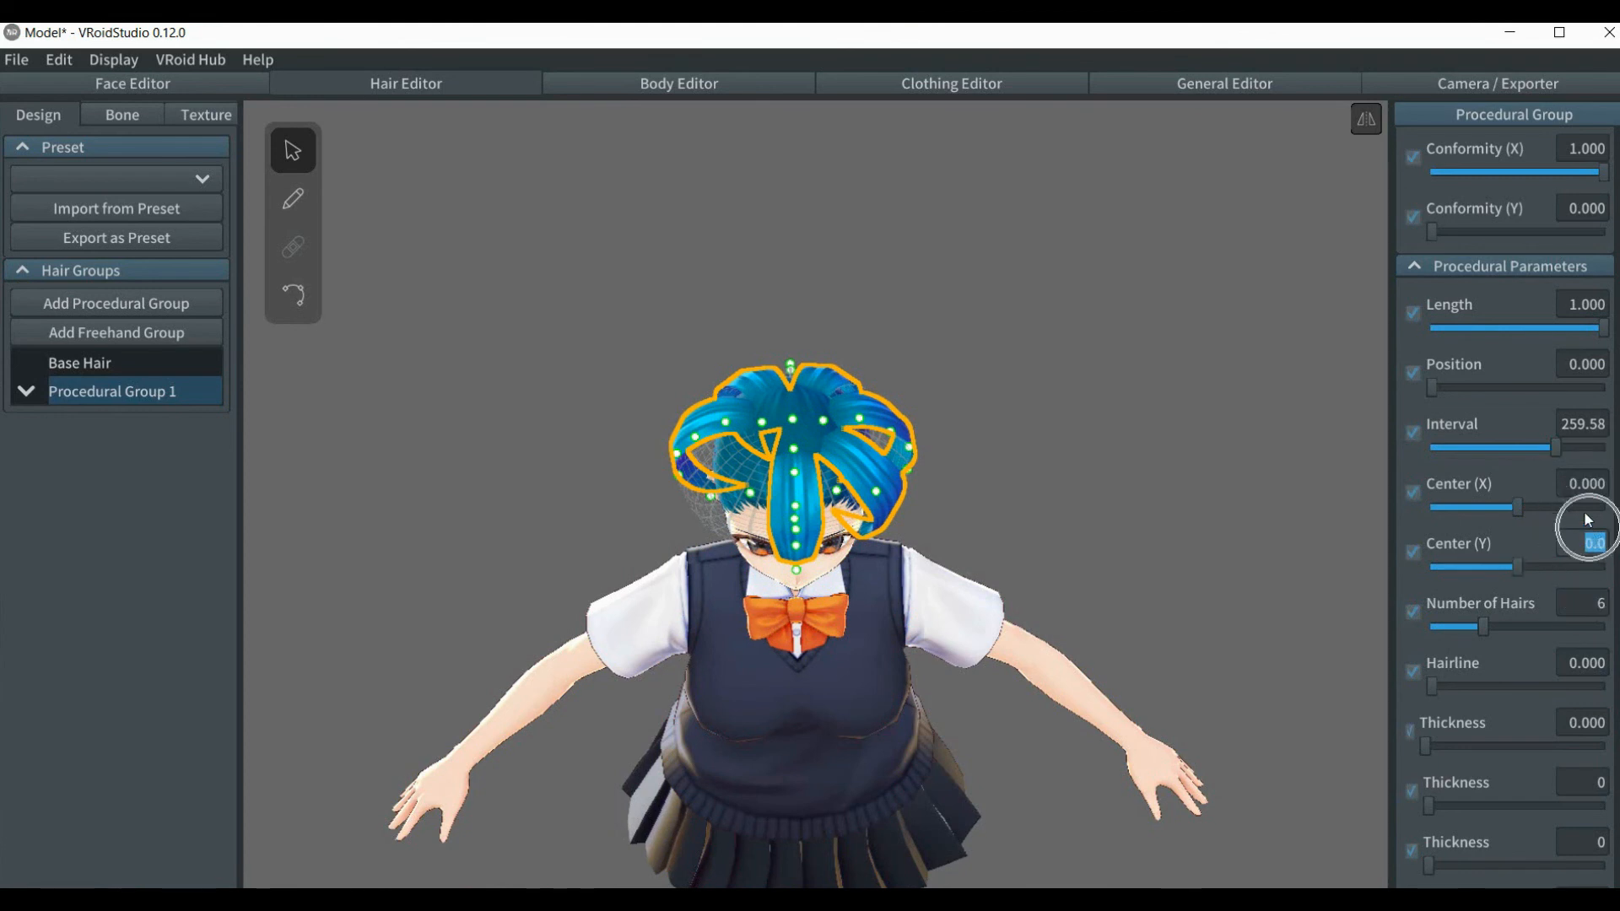
- Widen the strands of Procedural Group 1 by setting its Width Scale to about 2.675
key("Return")
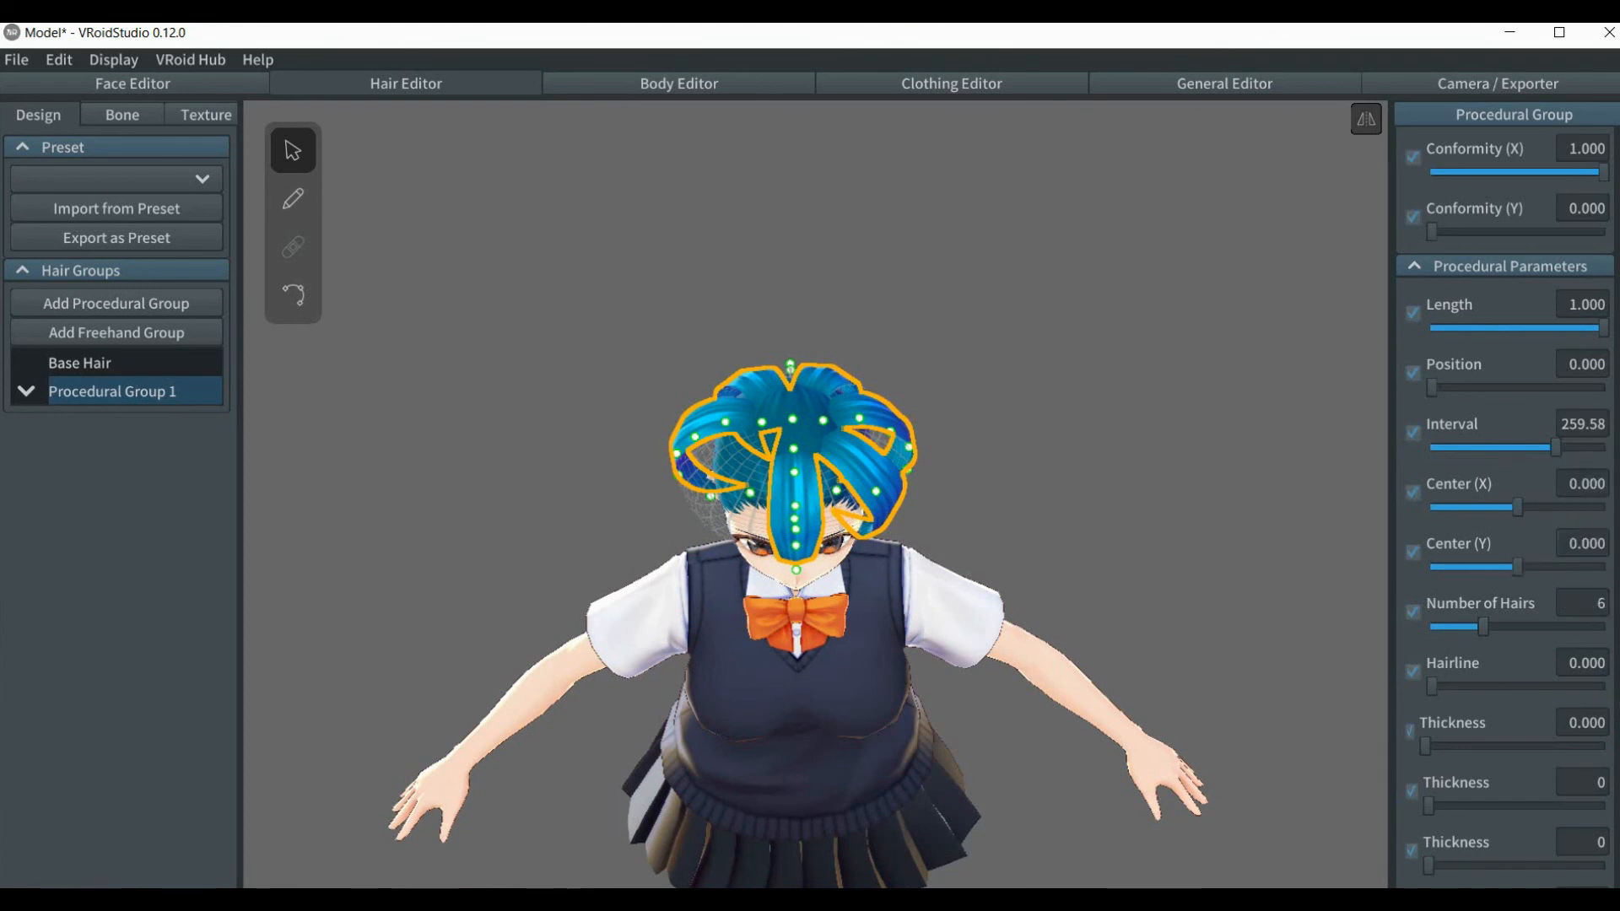
scroll(1504, 506, "down", 5)
scroll(1616, 797, "down", 8)
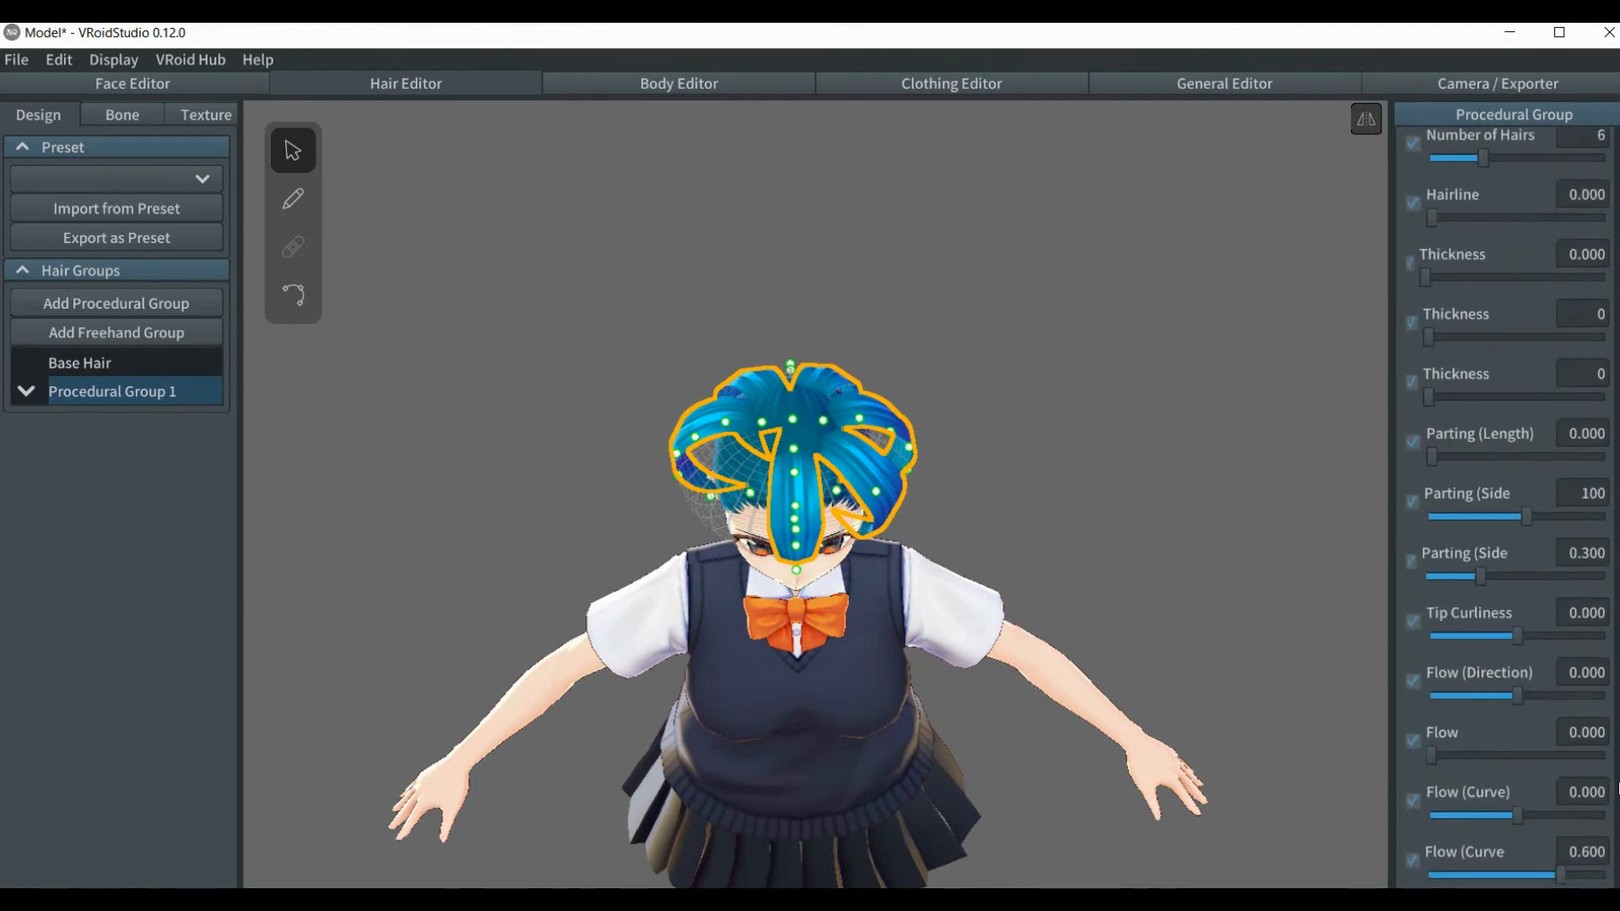
scroll(1617, 809, "up", 12)
scroll(1504, 506, "up", 8)
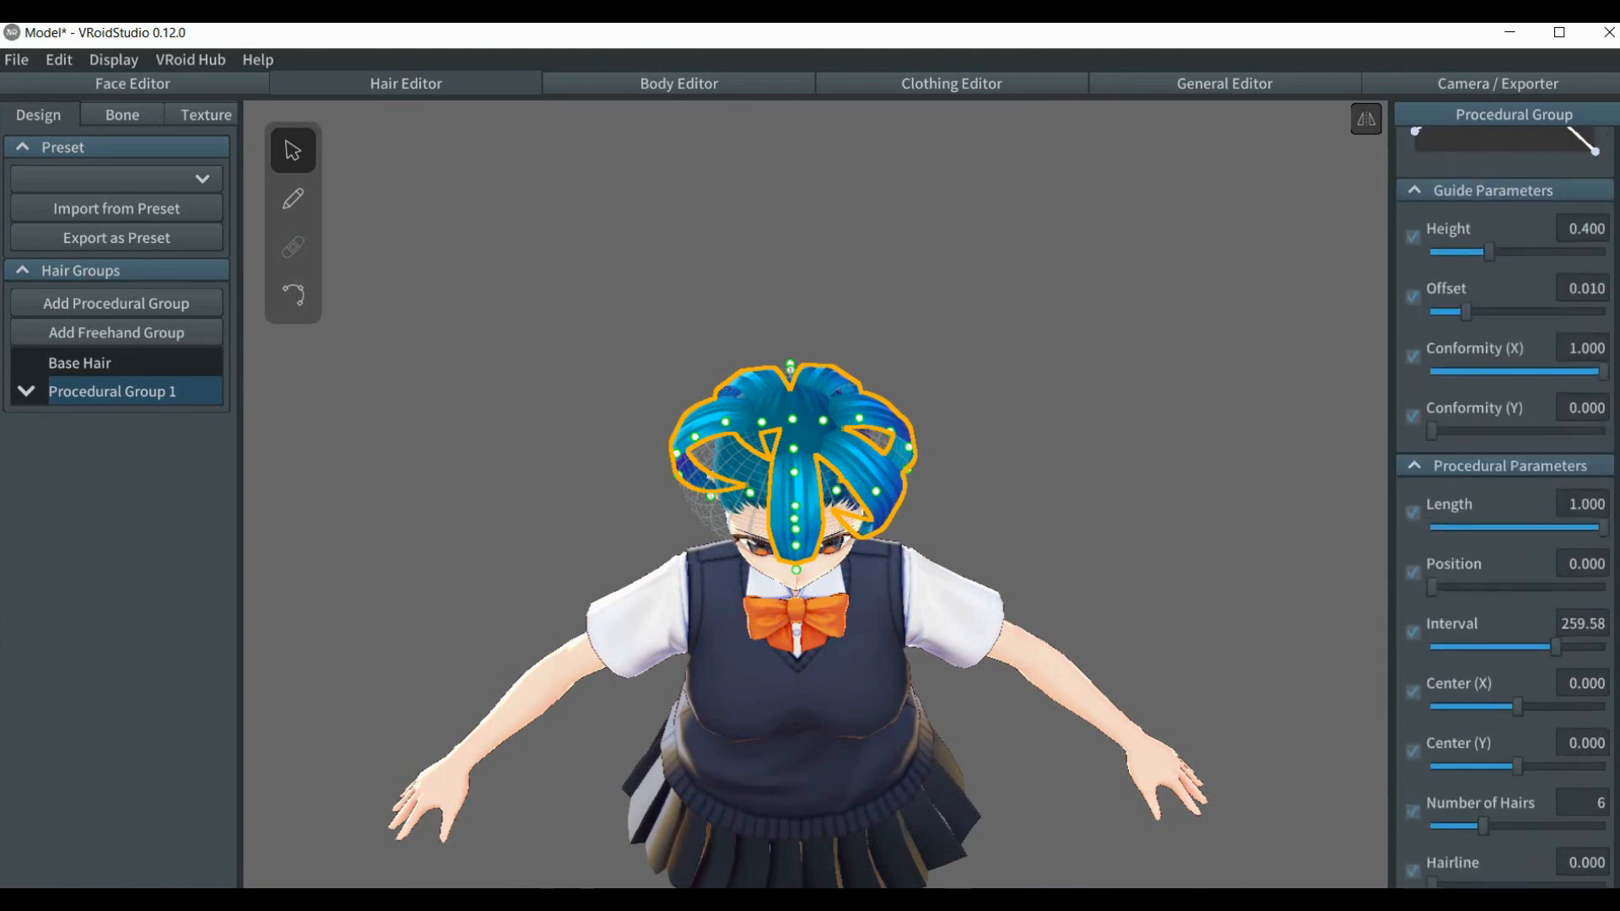
scroll(1505, 507, "up", 10)
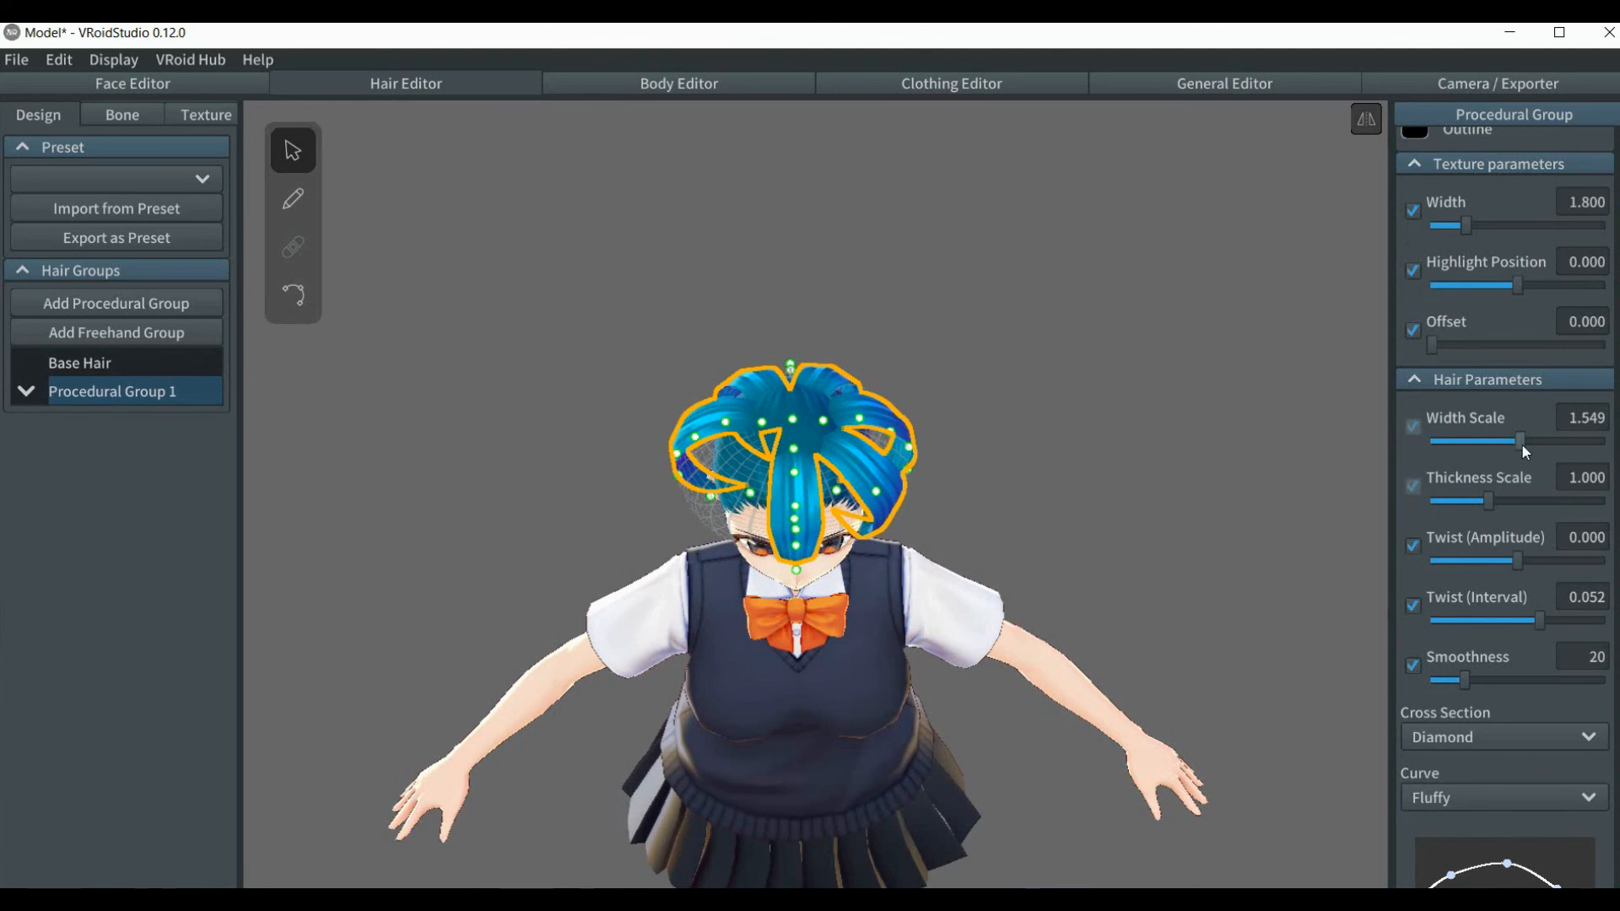
left_click_drag(1521, 443, 1589, 474)
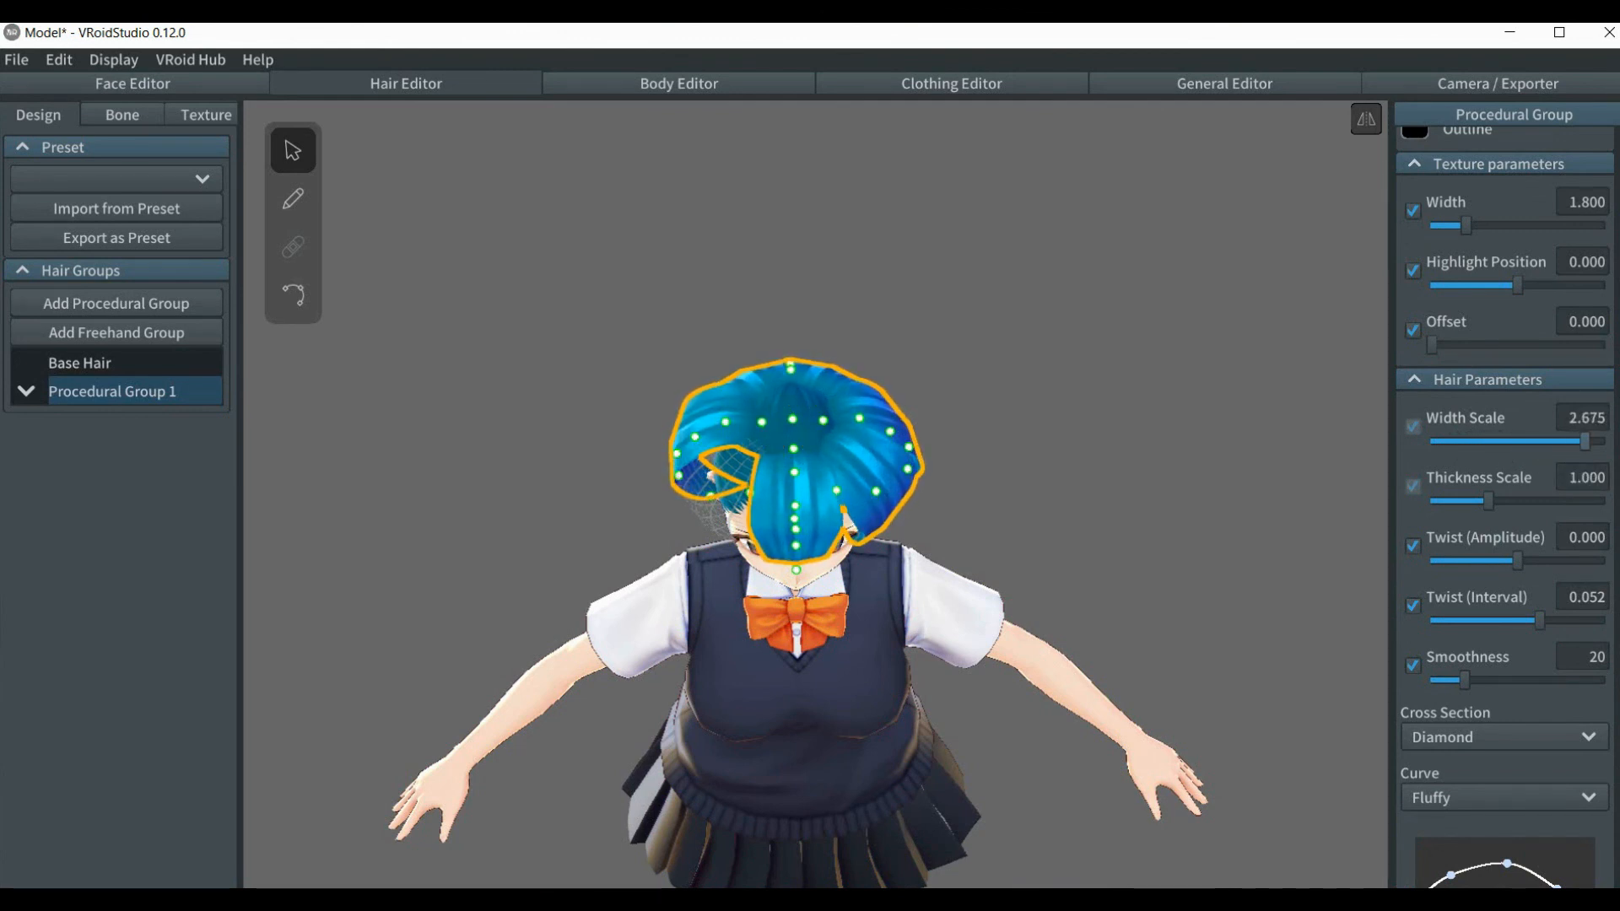
- Try a guide Conformity (Y) of about 0.352 on the procedural group, and reset it to 0.0
scroll(1504, 506, "down", 5)
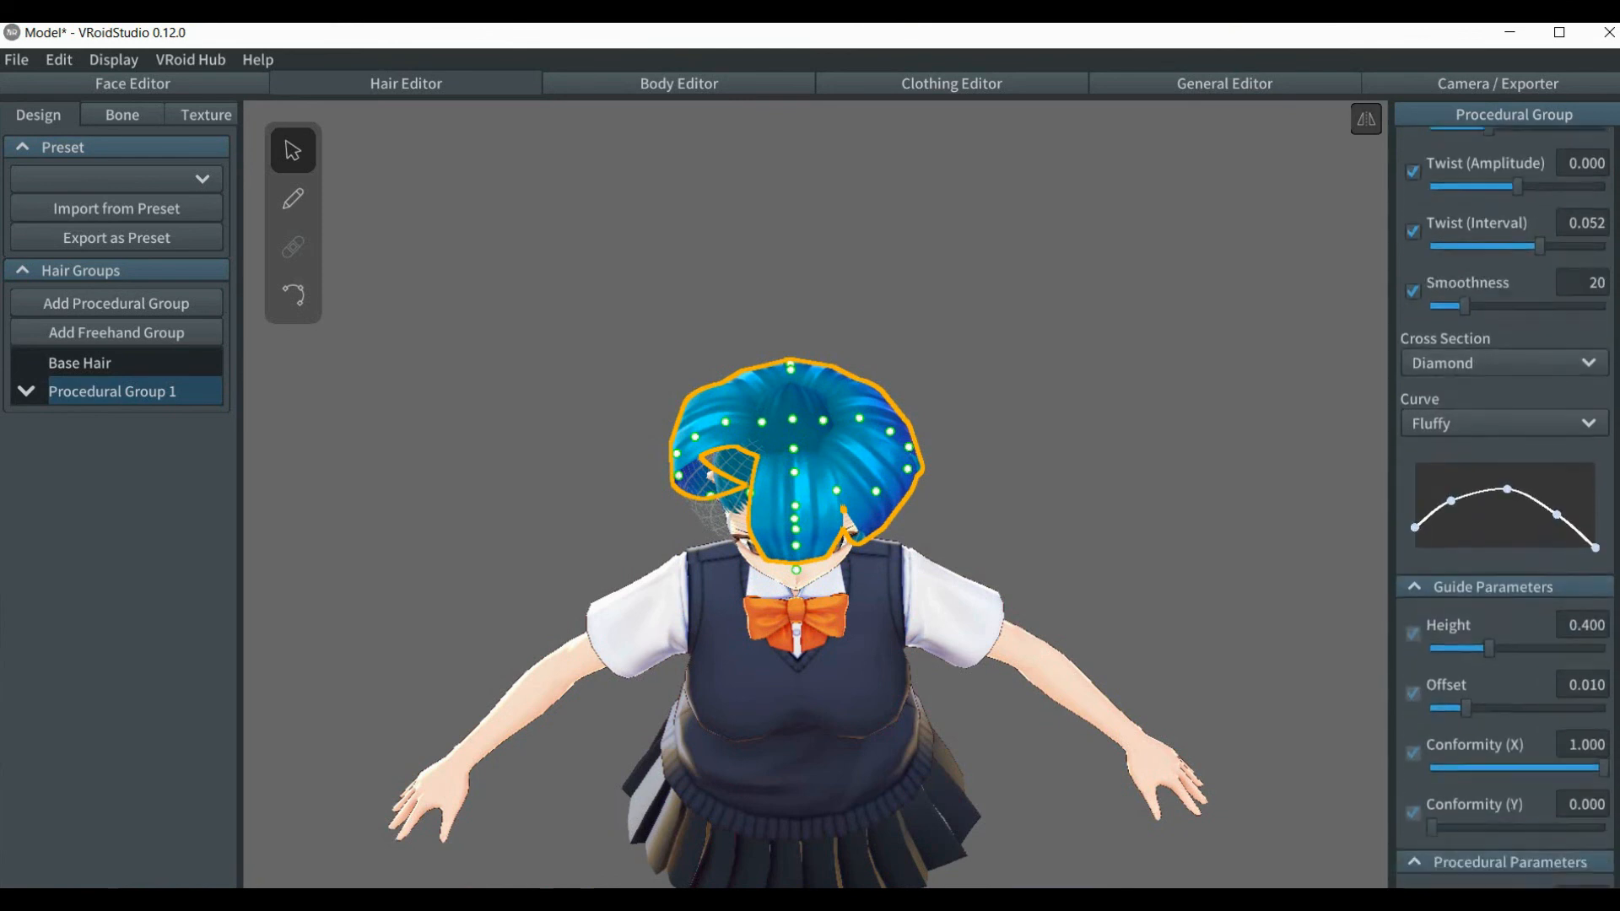
scroll(1504, 506, "down", 5)
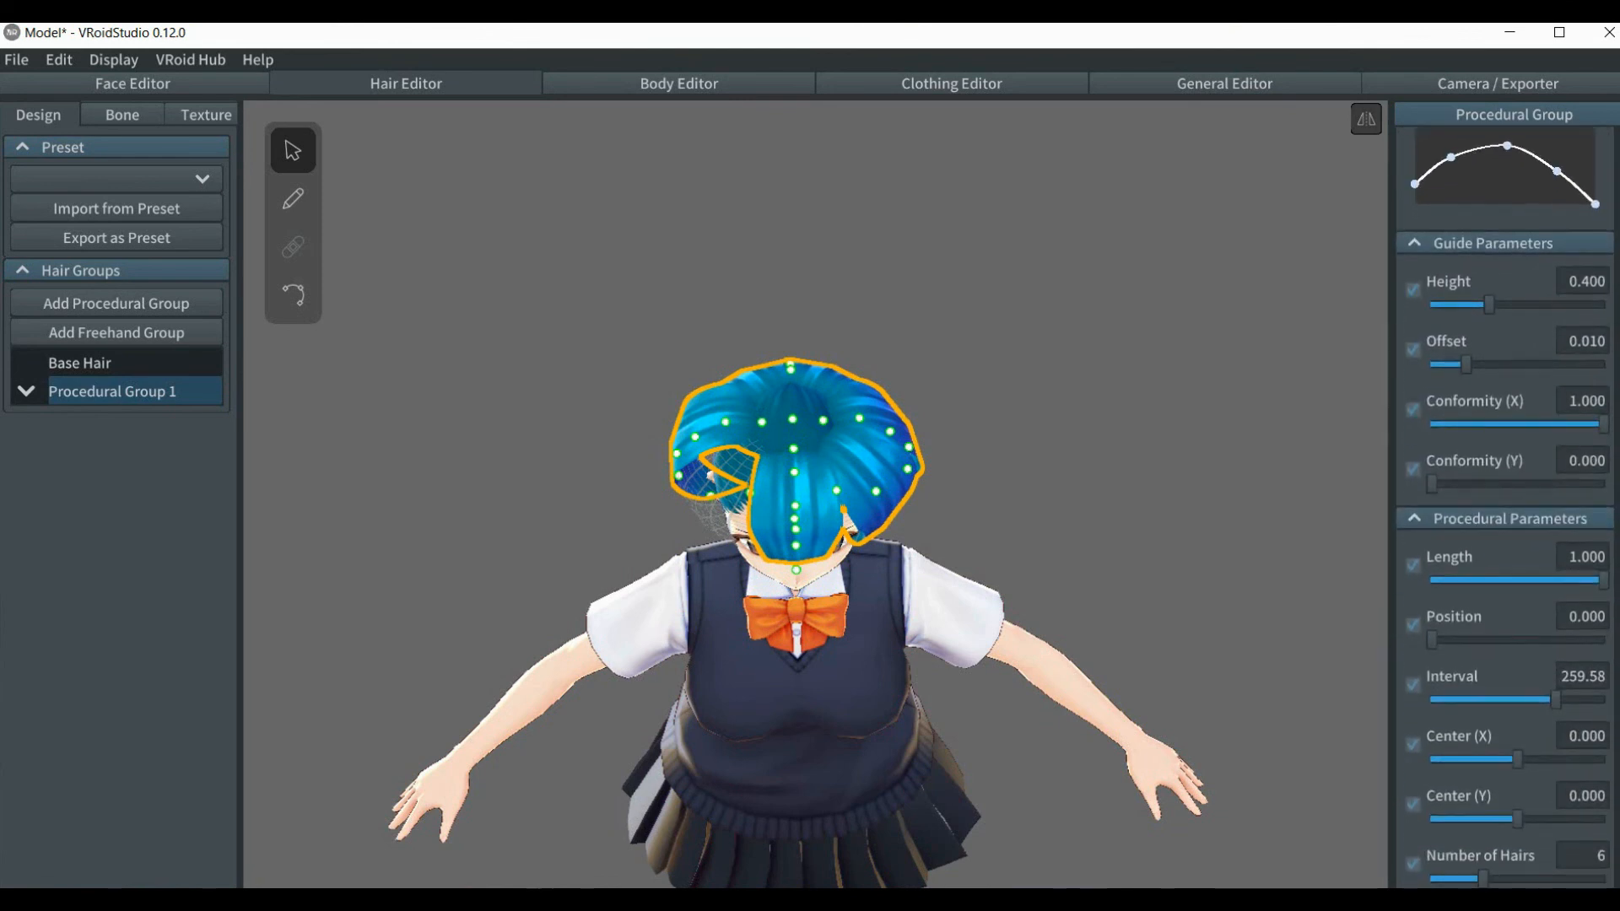
left_click_drag(1431, 488, 1492, 487)
left_click(1593, 470)
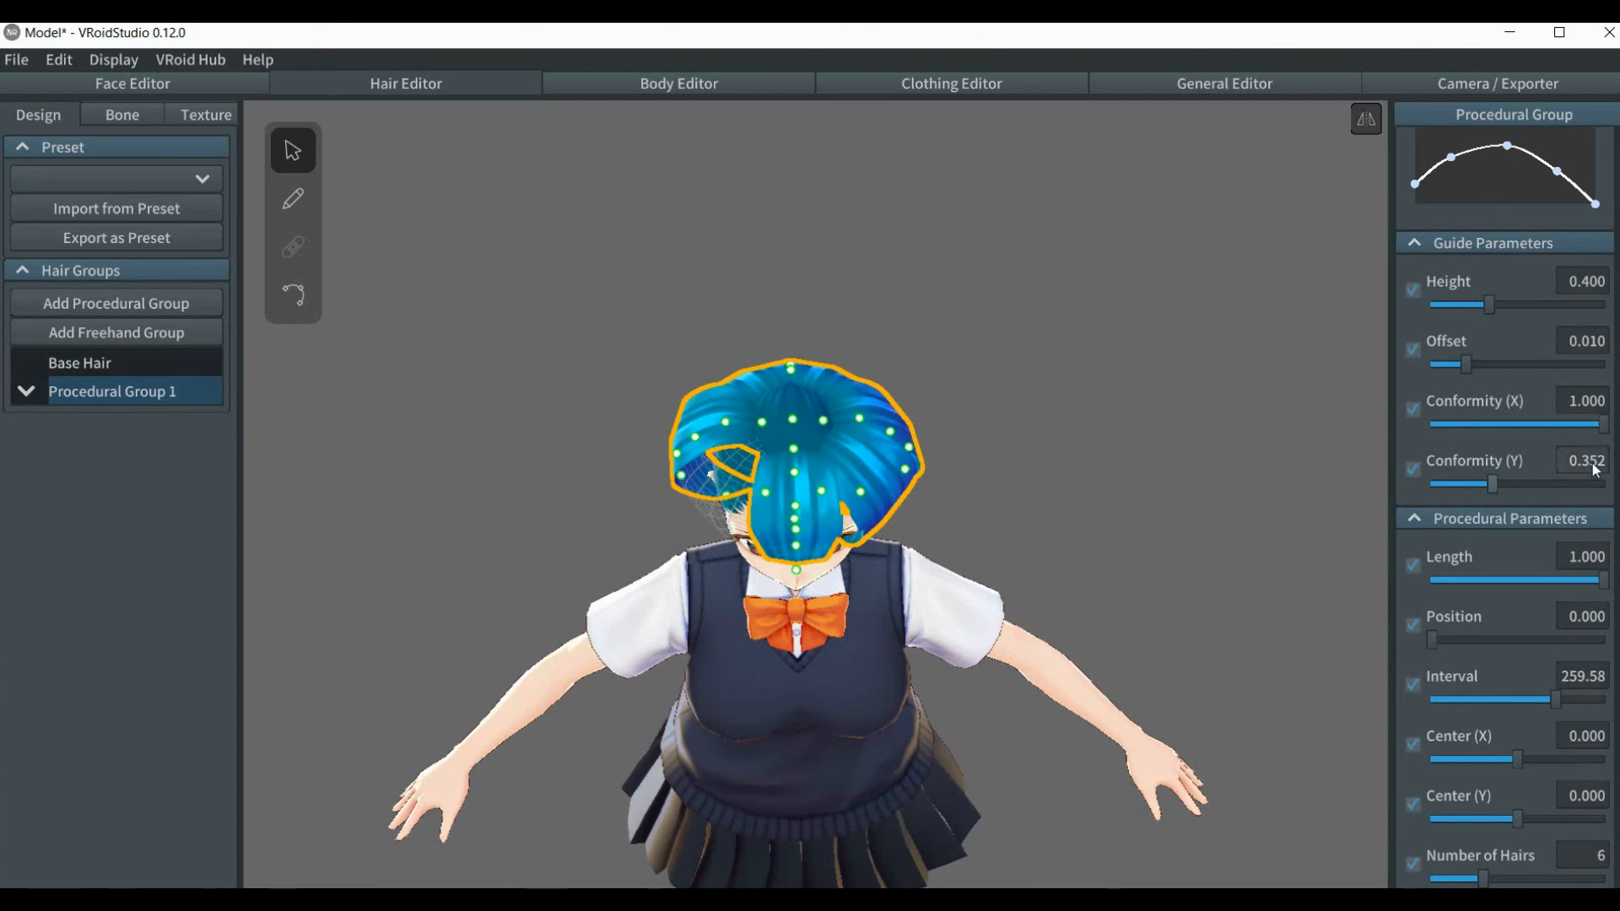
type("0.0")
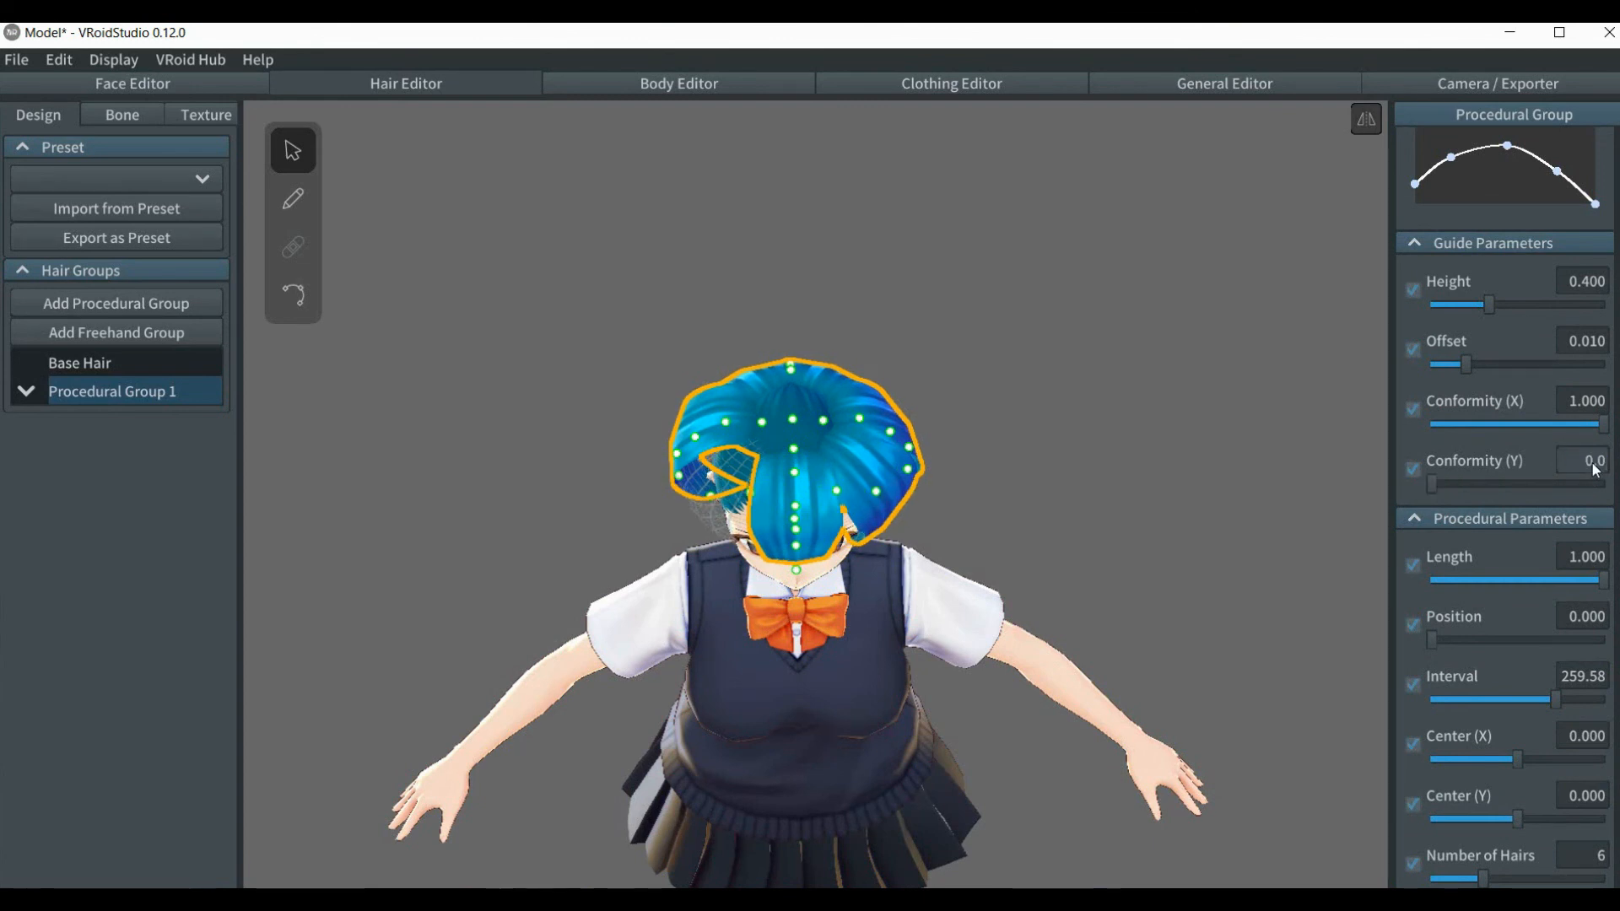
key("Return")
- Spread the strands further around the head by setting Interval to about 309.57, and view the hair from the front
scroll(1595, 470, "down", 1)
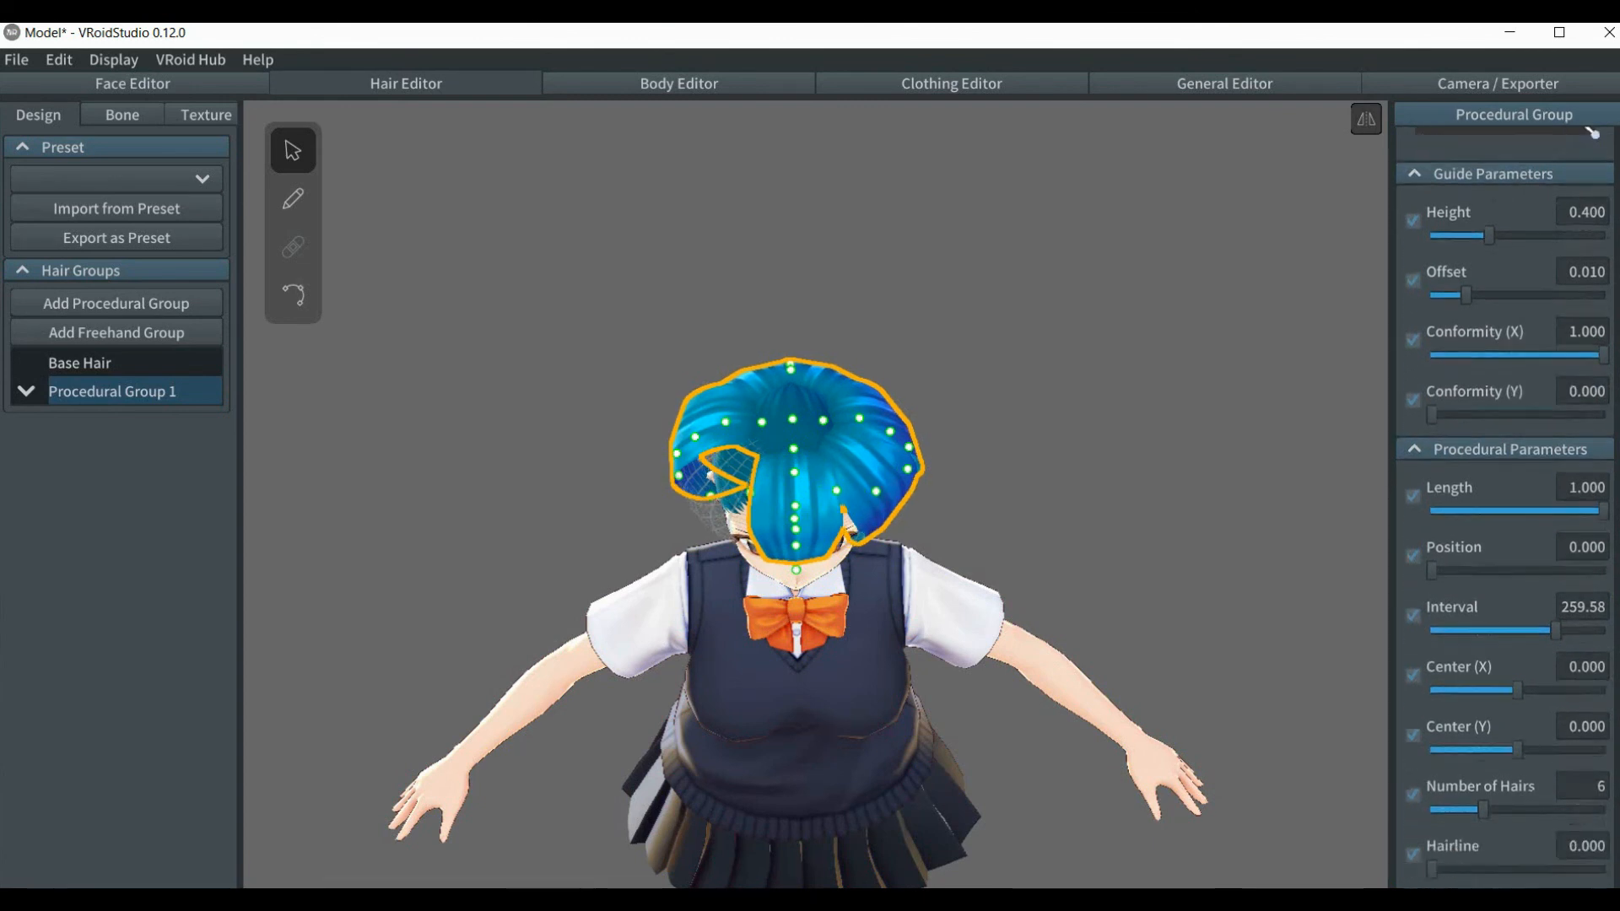
scroll(1593, 133, "down", 3)
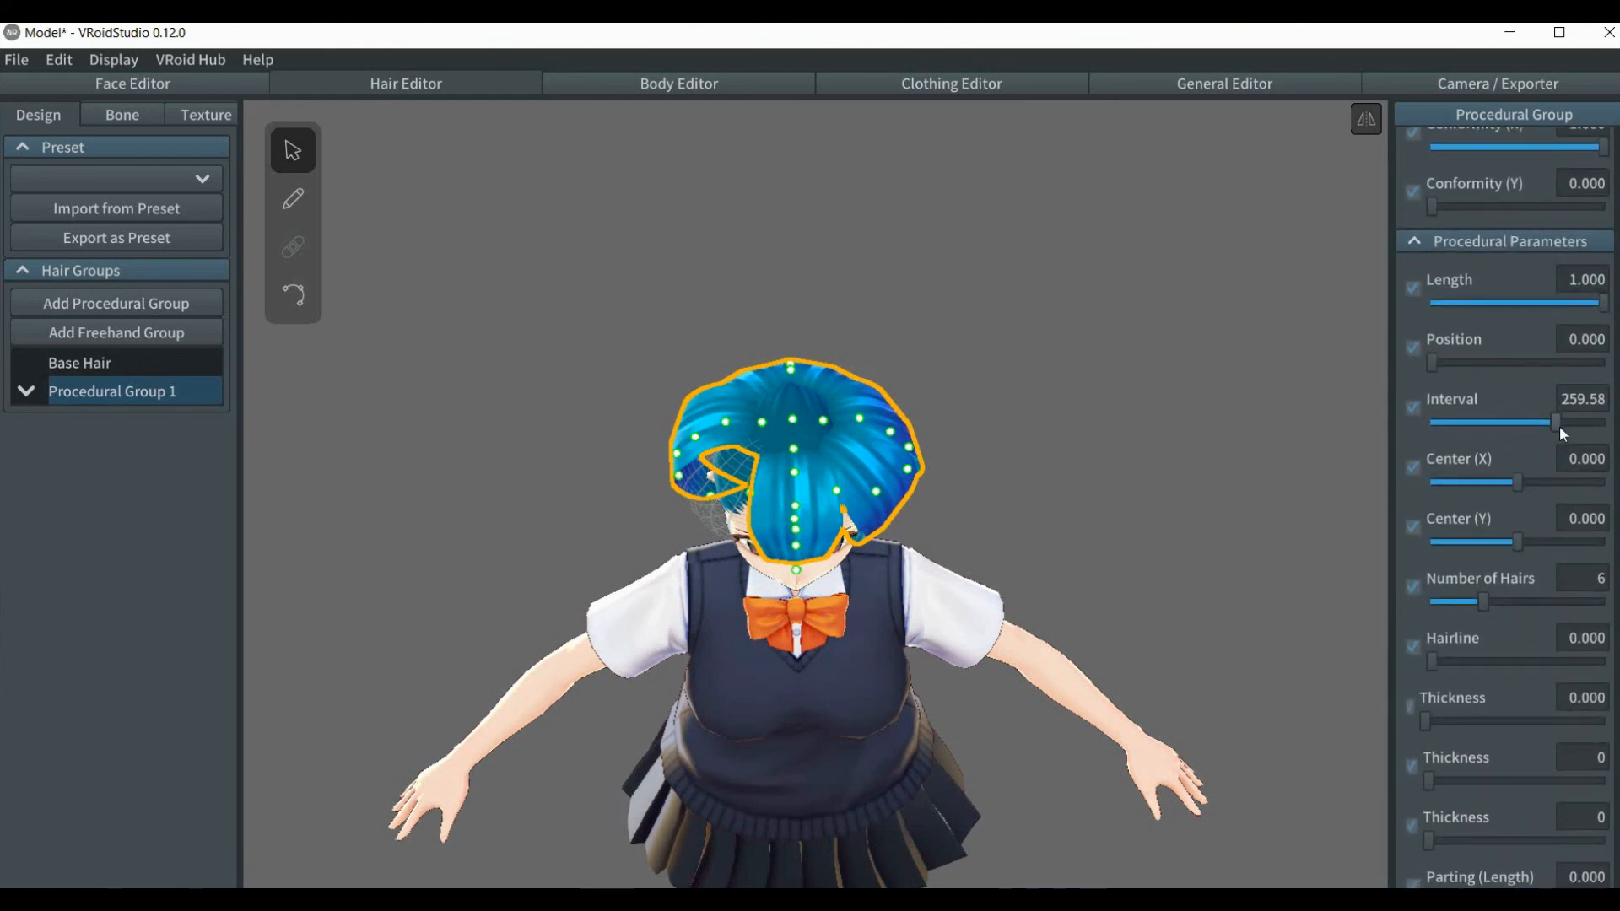
left_click_drag(1559, 427, 1583, 435)
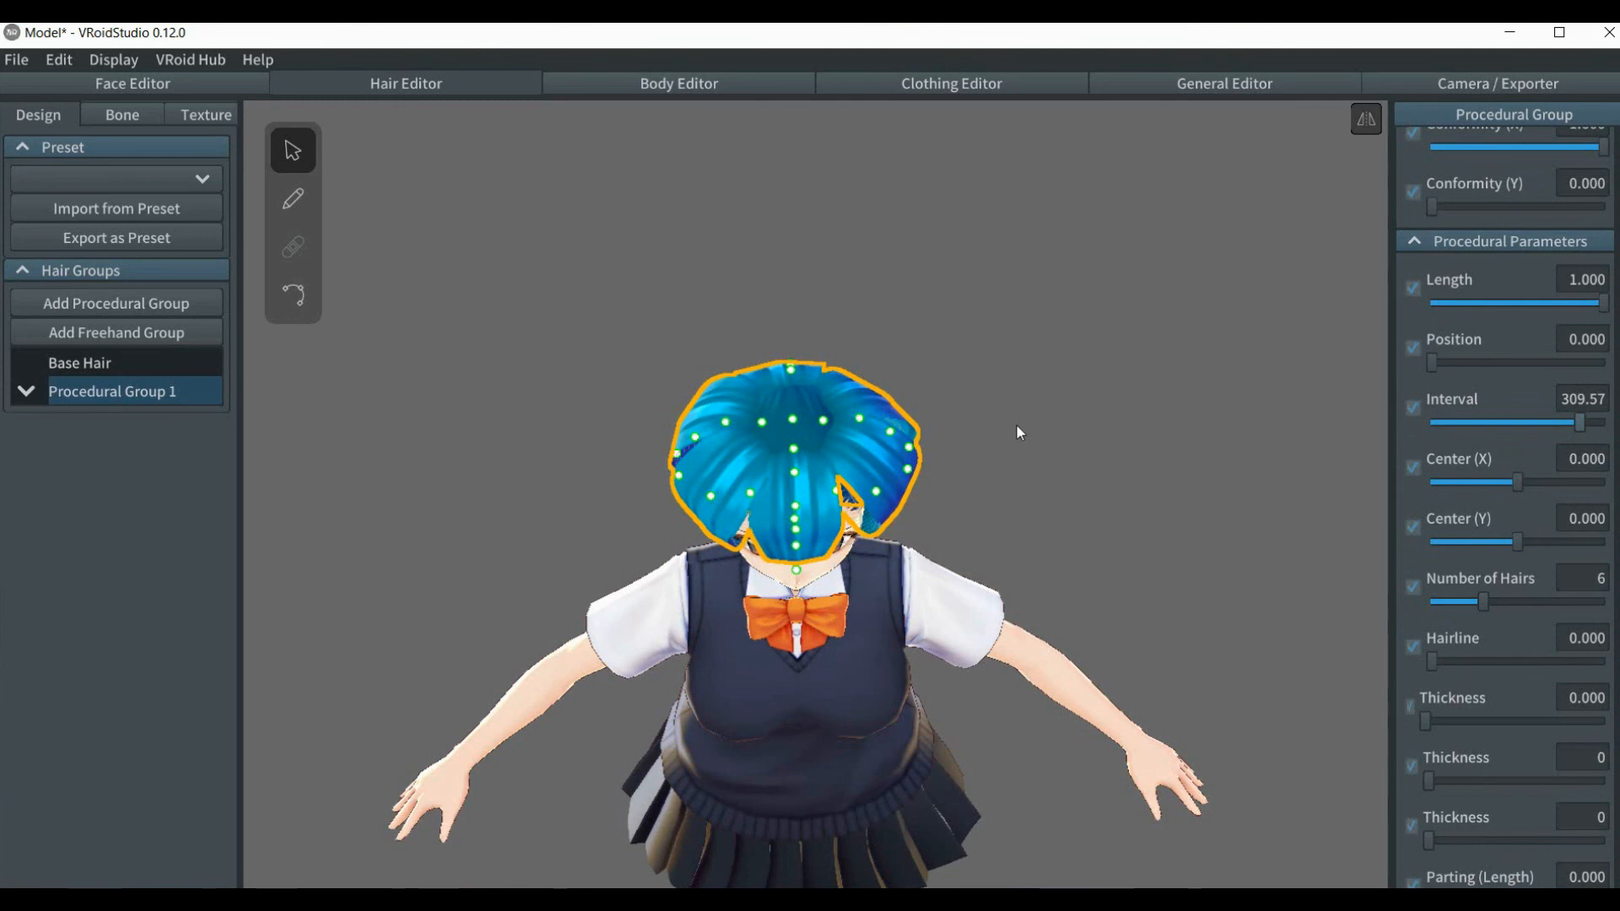
right_click_drag(1016, 423, 1014, 388)
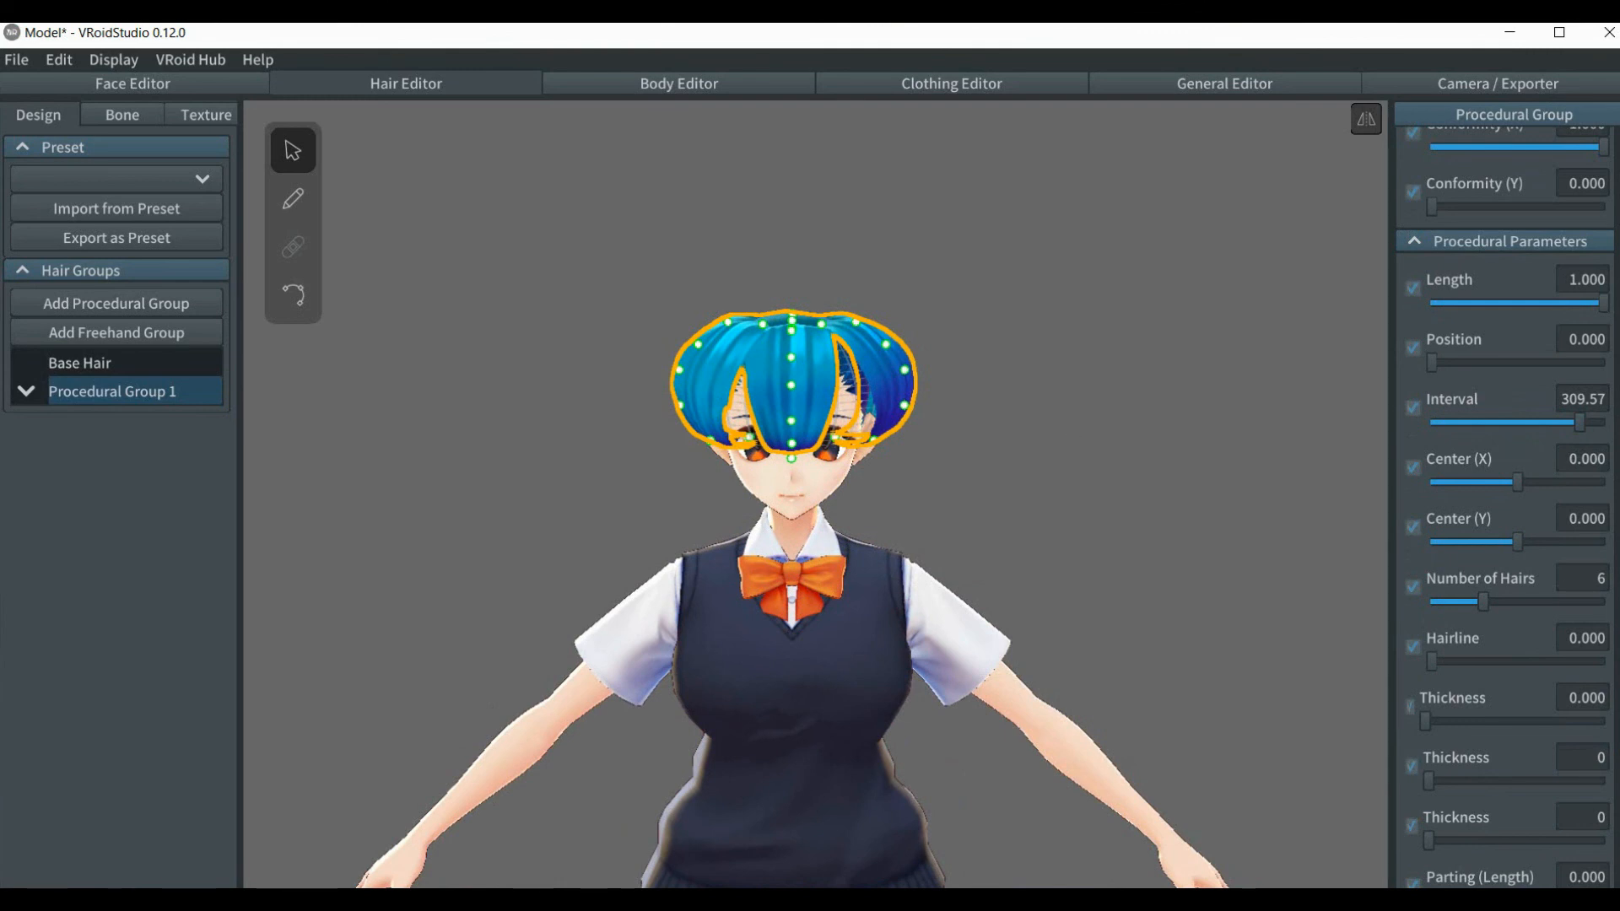
- Widen the procedural group's strands slightly more by setting Width Scale to about 2.824
scroll(1506, 506, "up", 10)
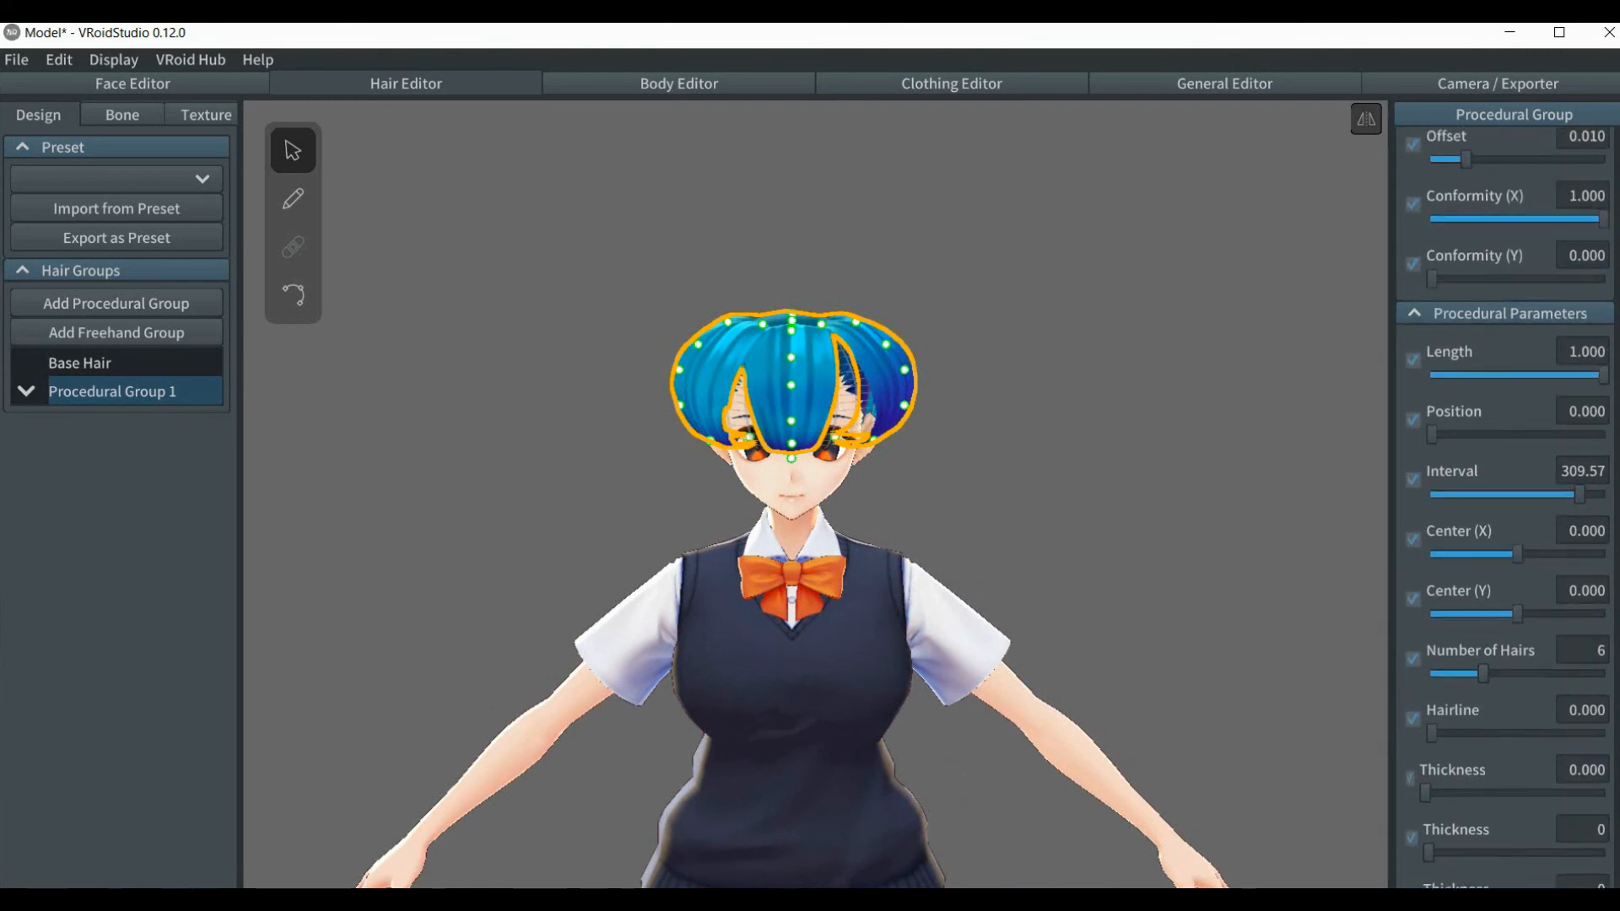
scroll(1506, 506, "up", 6)
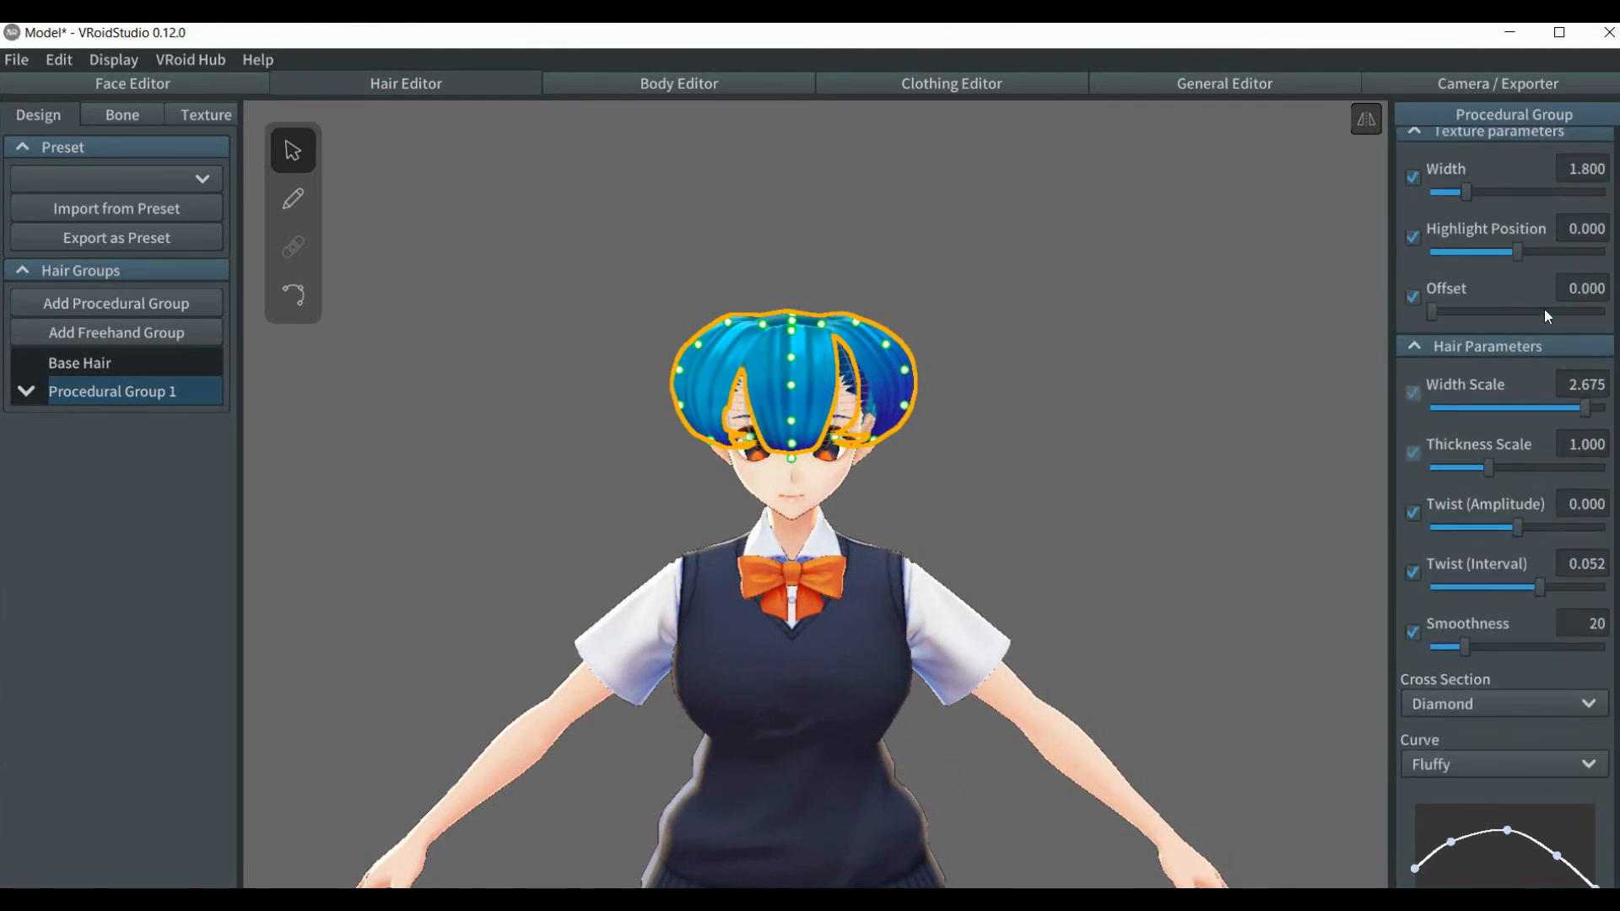
left_click_drag(1587, 415, 1596, 416)
- Try a Twist (Interval) of 0.200 on the procedural group, and set it to 0.0
scroll(1505, 507, "down", 3)
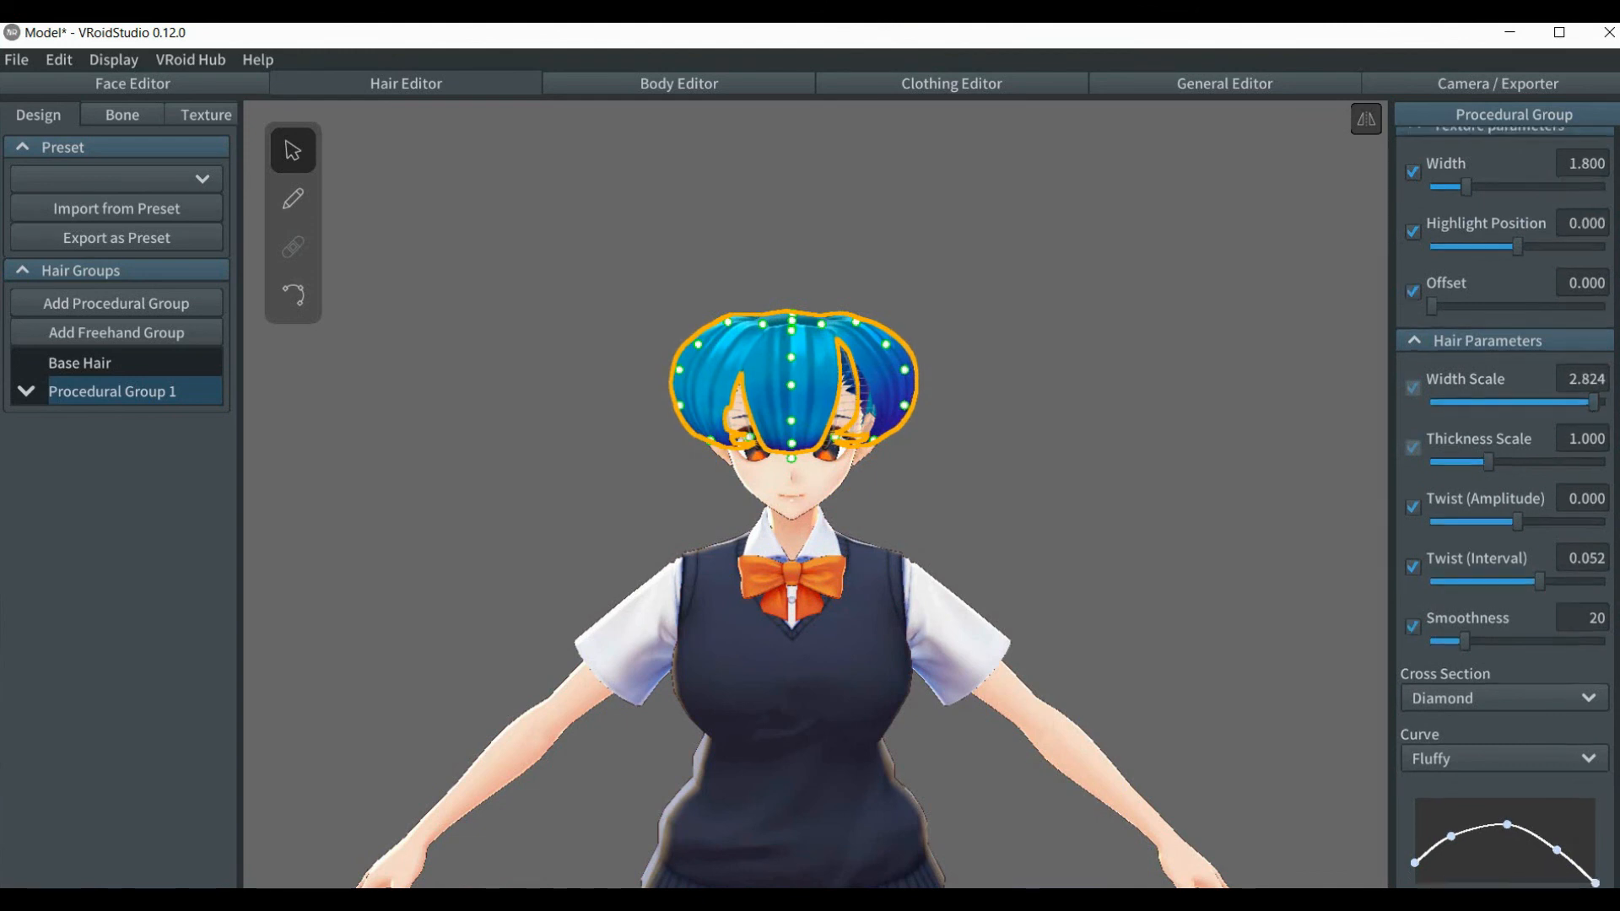
scroll(1583, 441, "down", 2)
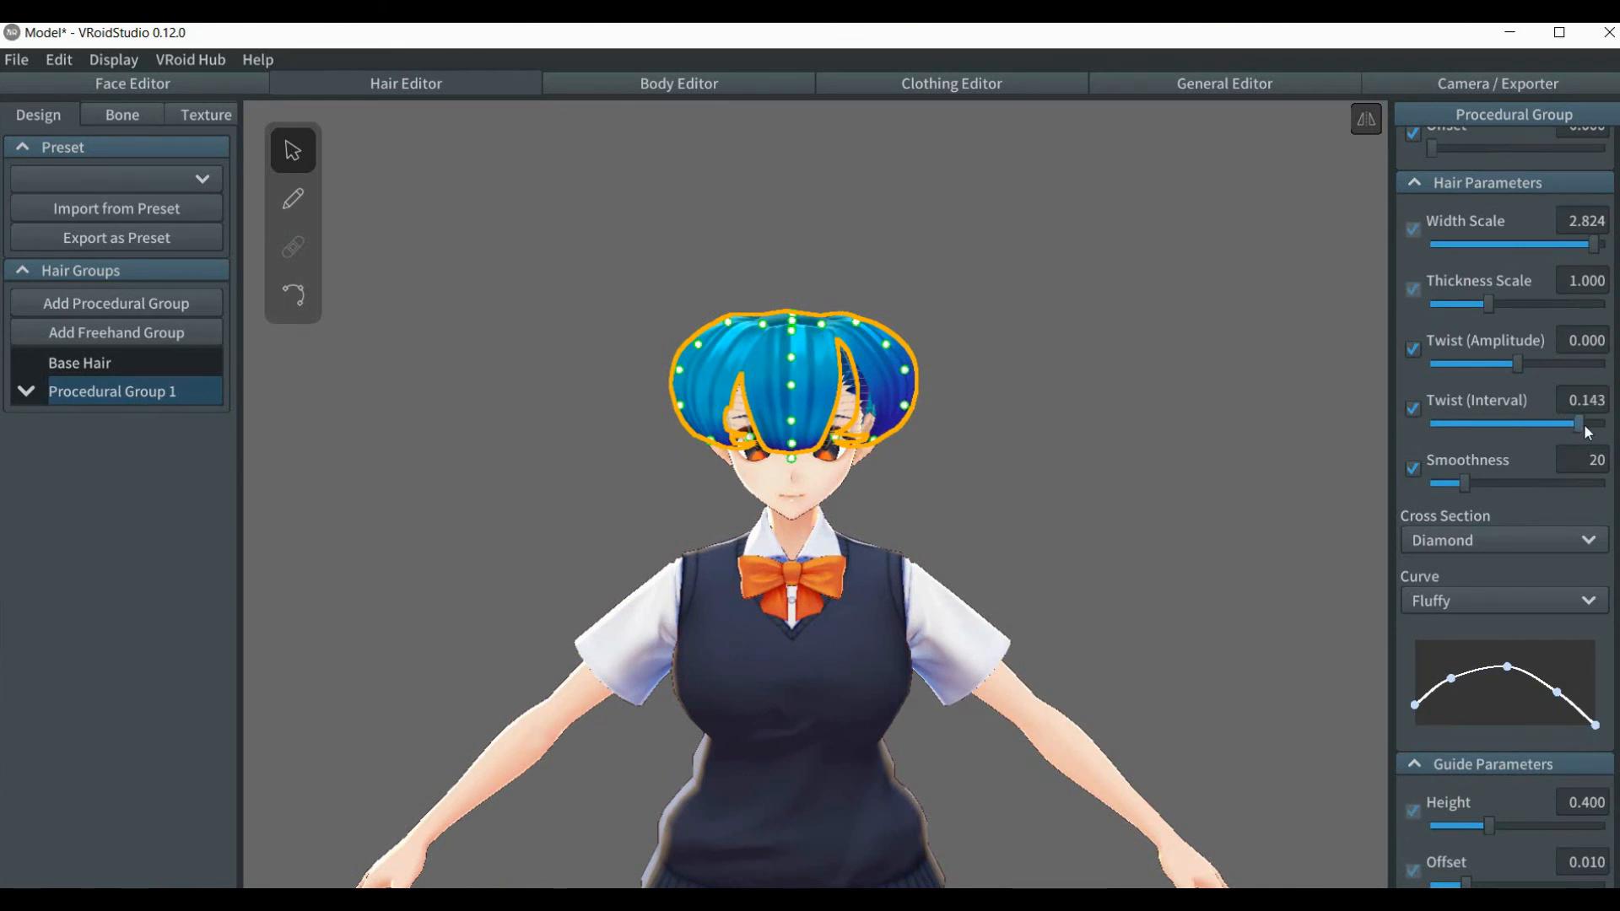
left_click_drag(1587, 433, 1603, 428)
left_click(1597, 411)
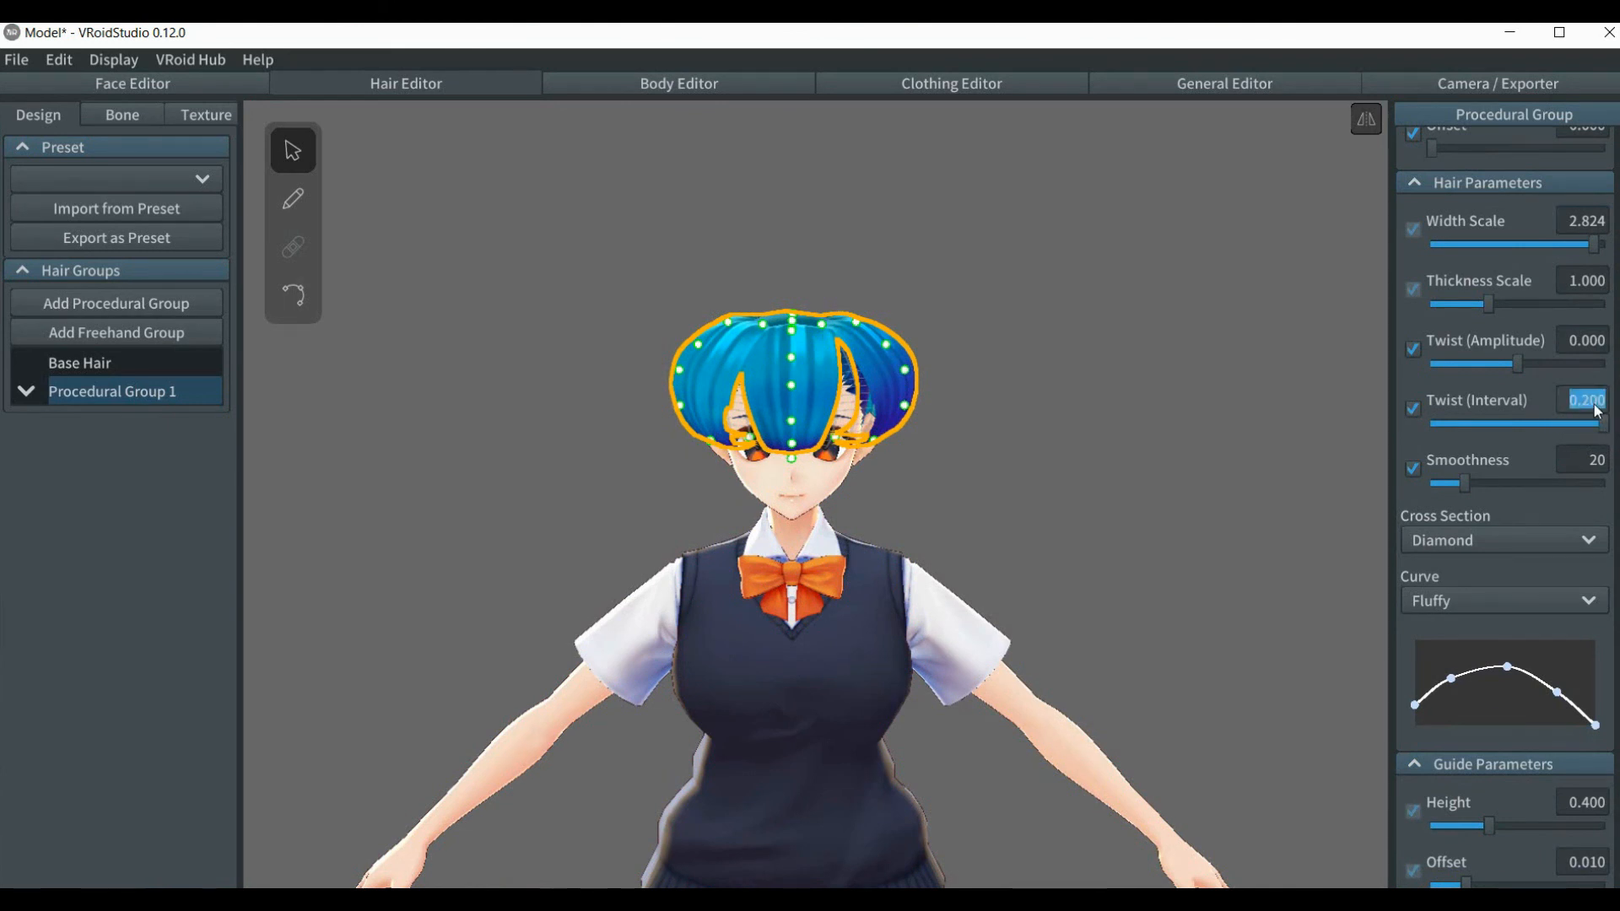
type("0.0")
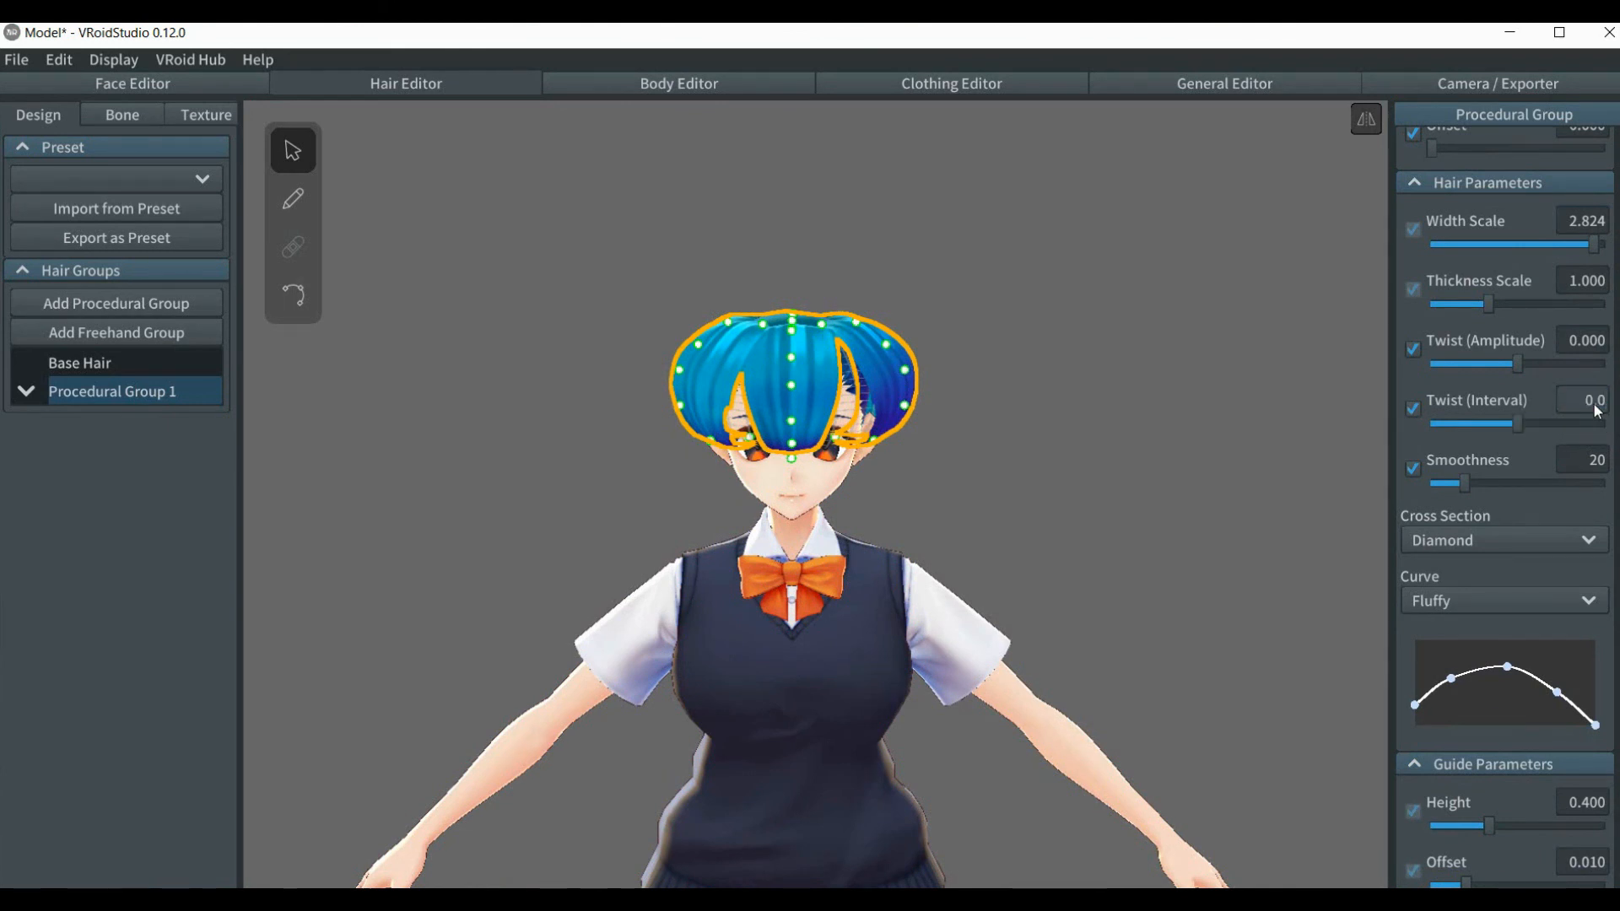
key("Return")
- Try a guide Conformity (X) of about 0.517, and return it to 1.000
scroll(1503, 506, "down", 5)
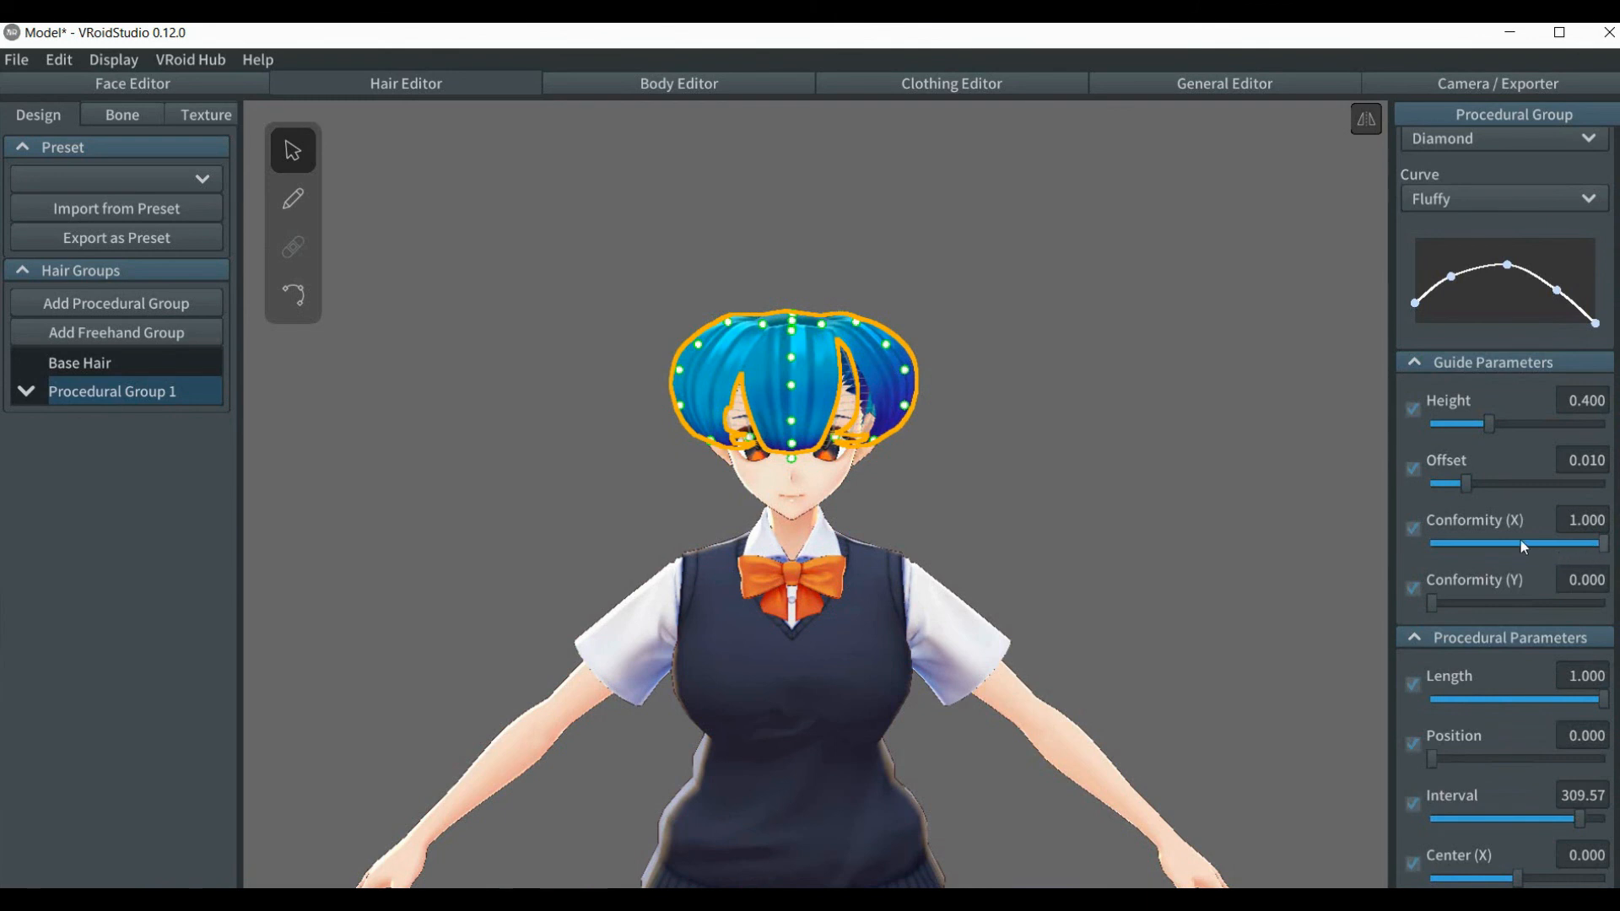
left_click(1522, 544)
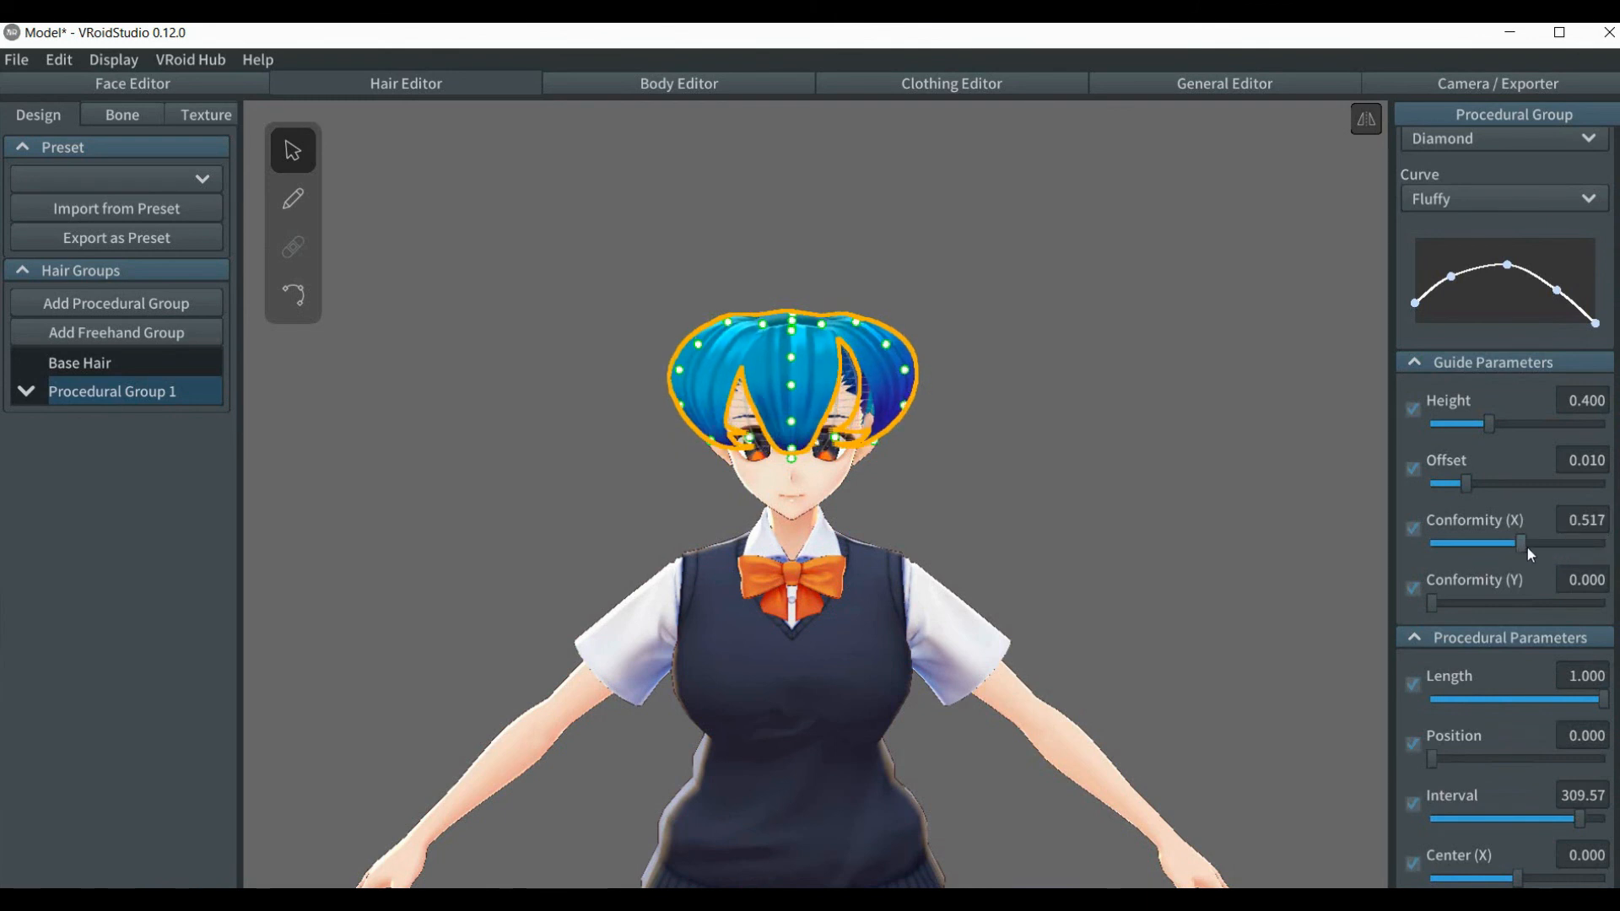
left_click_drag(1519, 545, 1607, 546)
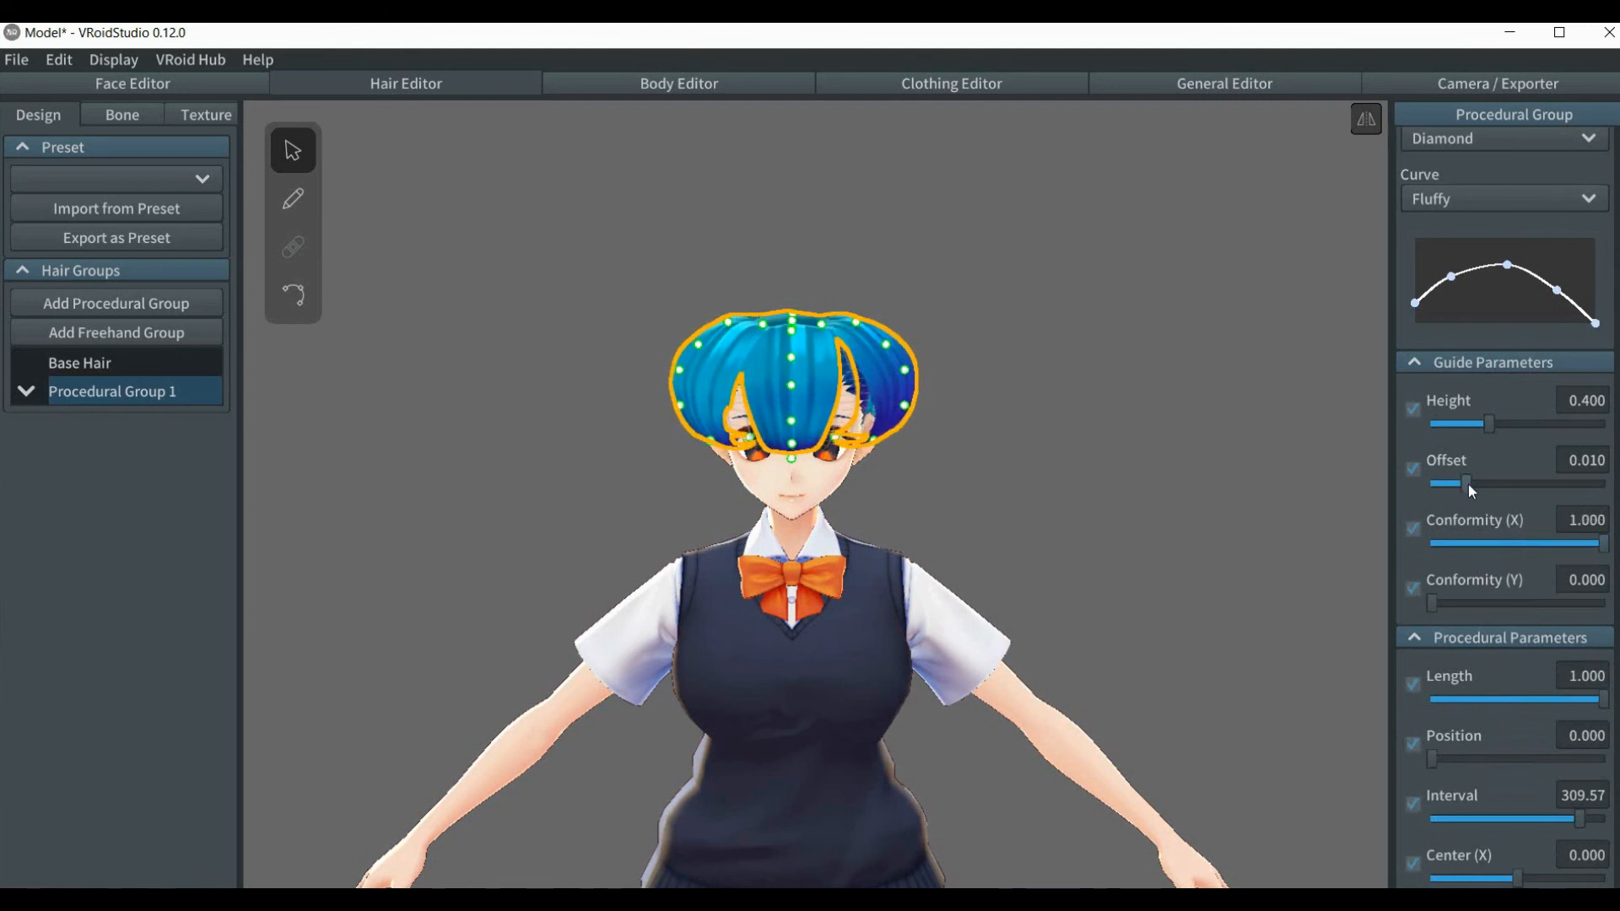
- Try a guide Offset of about 0.017 on the procedural group, and set it to 0.0
left_click_drag(1467, 484, 1489, 510)
left_click(1596, 469)
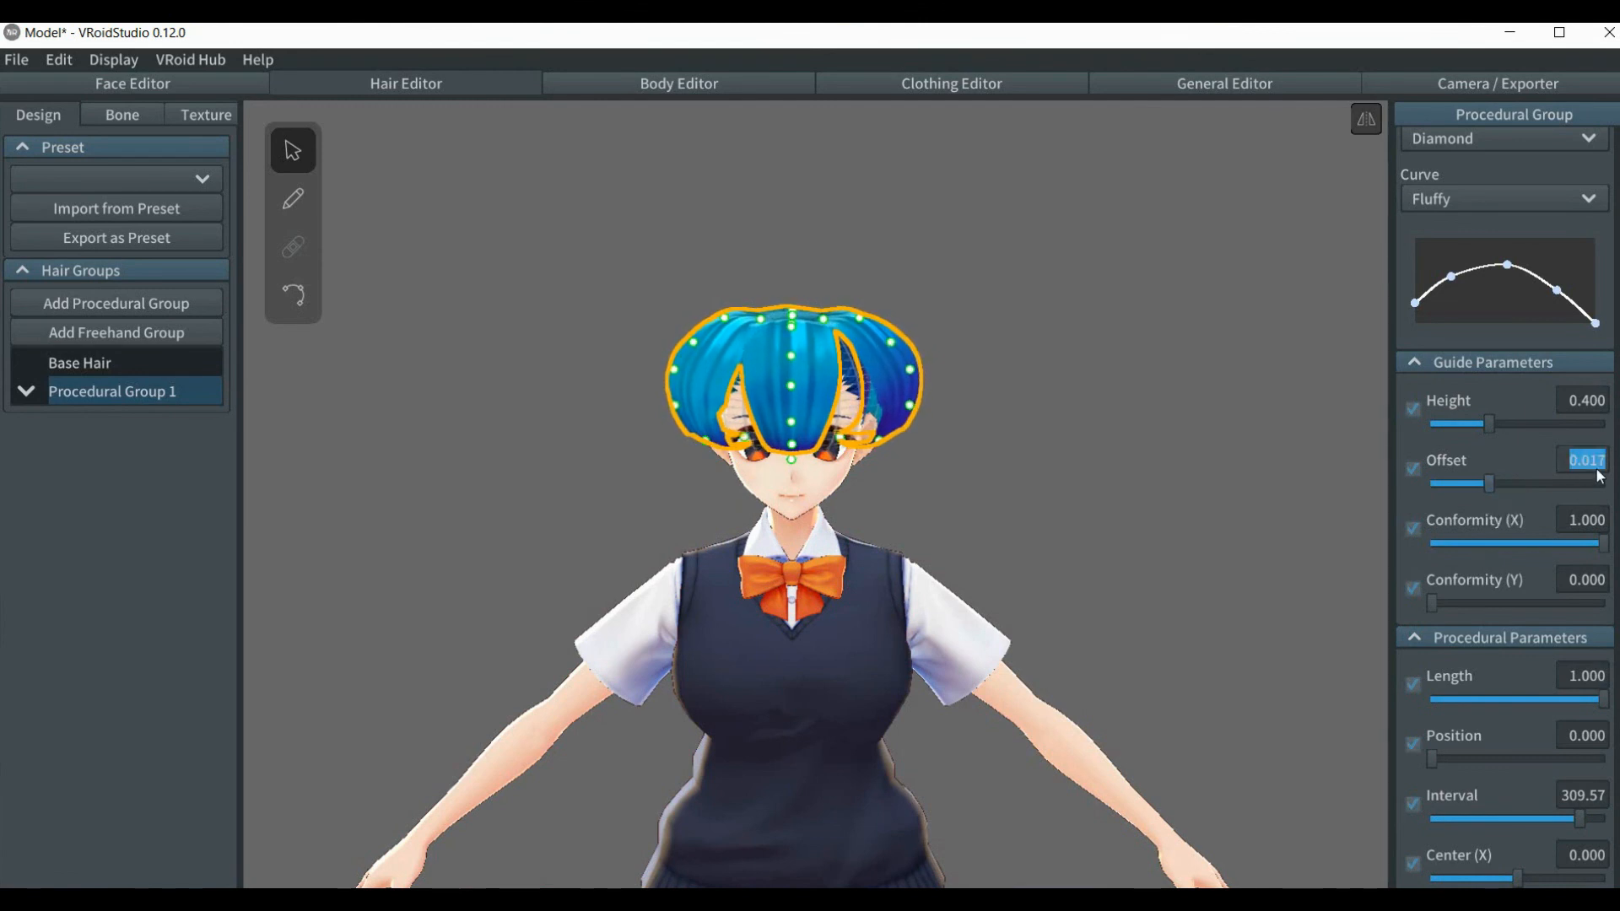
type("0.0")
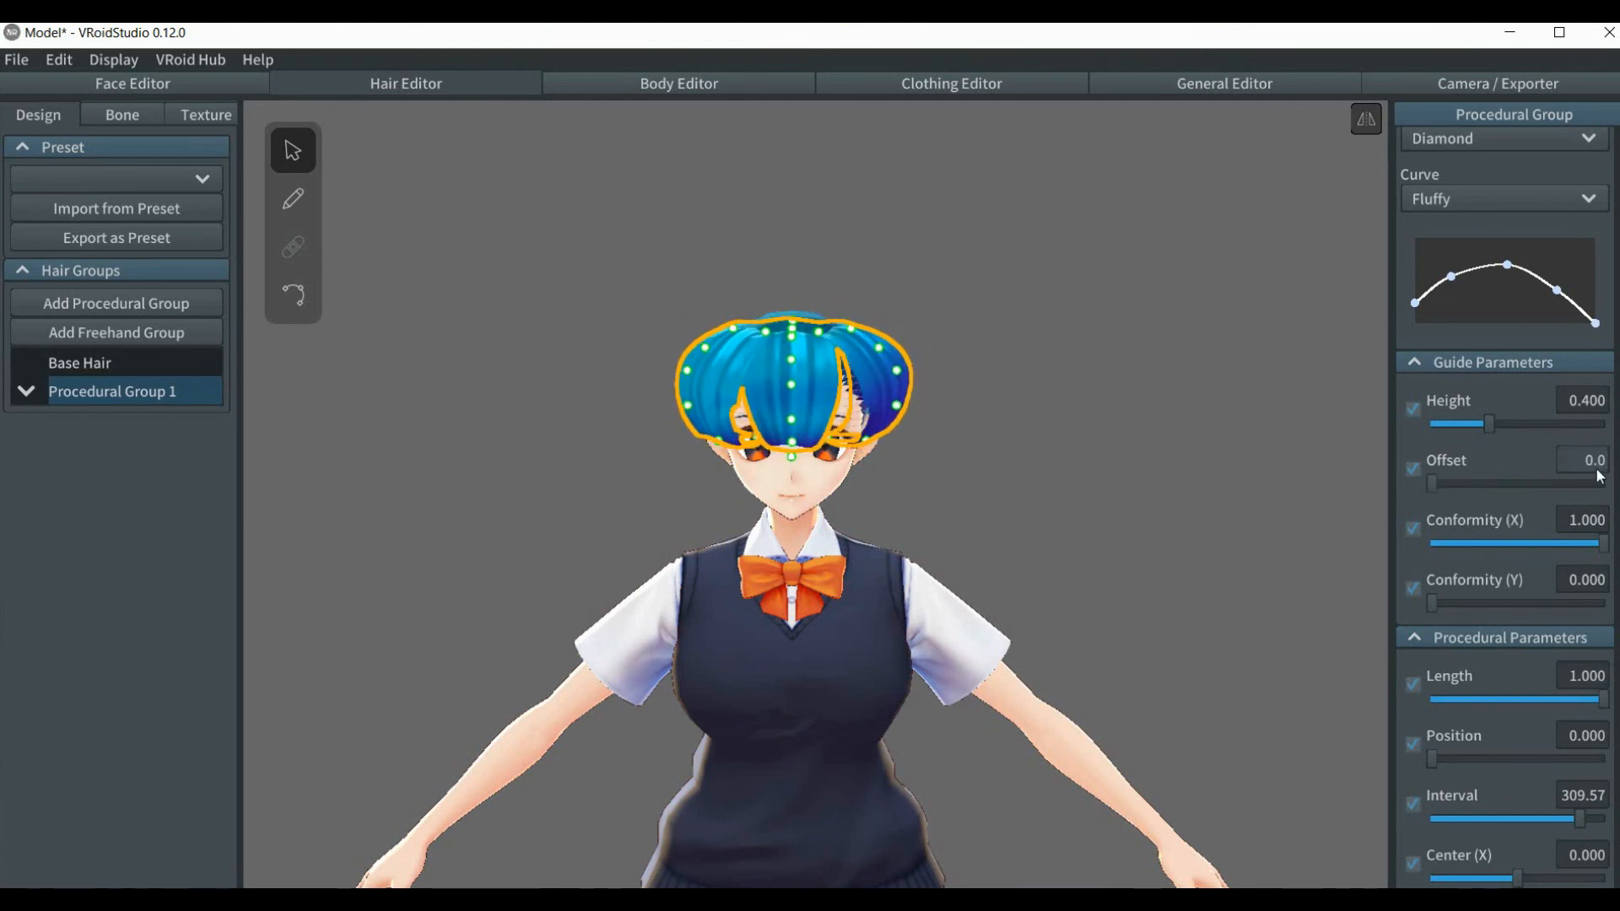
key("Return")
- Shift the hair group's Center (X) to about 0.139 and view the fringe from a slight angle
scroll(1591, 130, "down", 10)
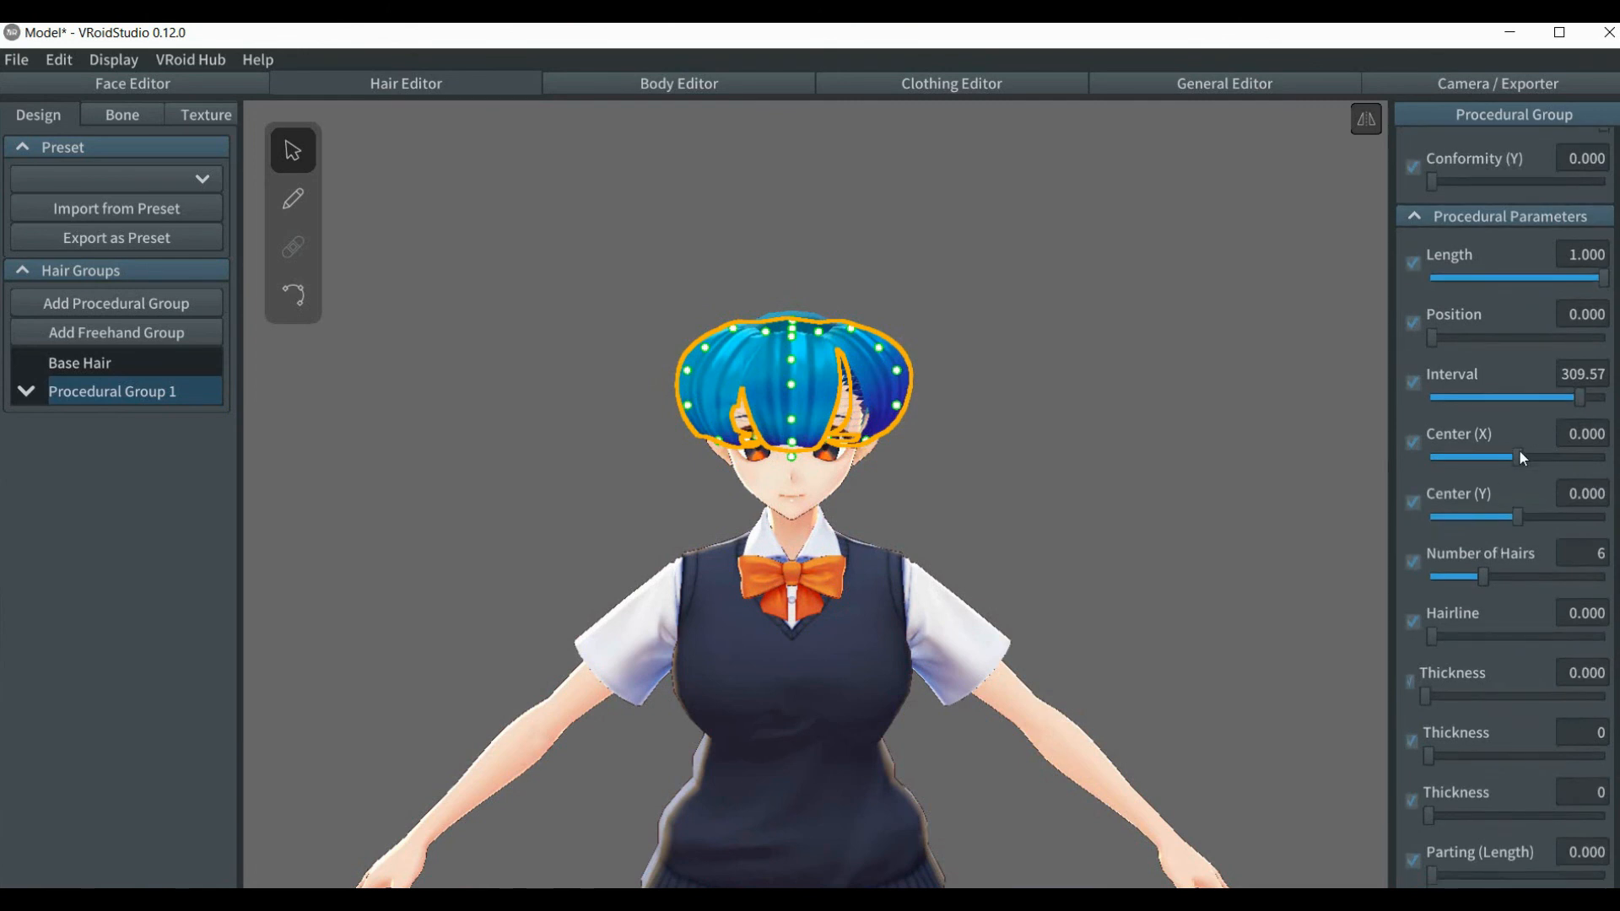
left_click_drag(1518, 462, 1531, 467)
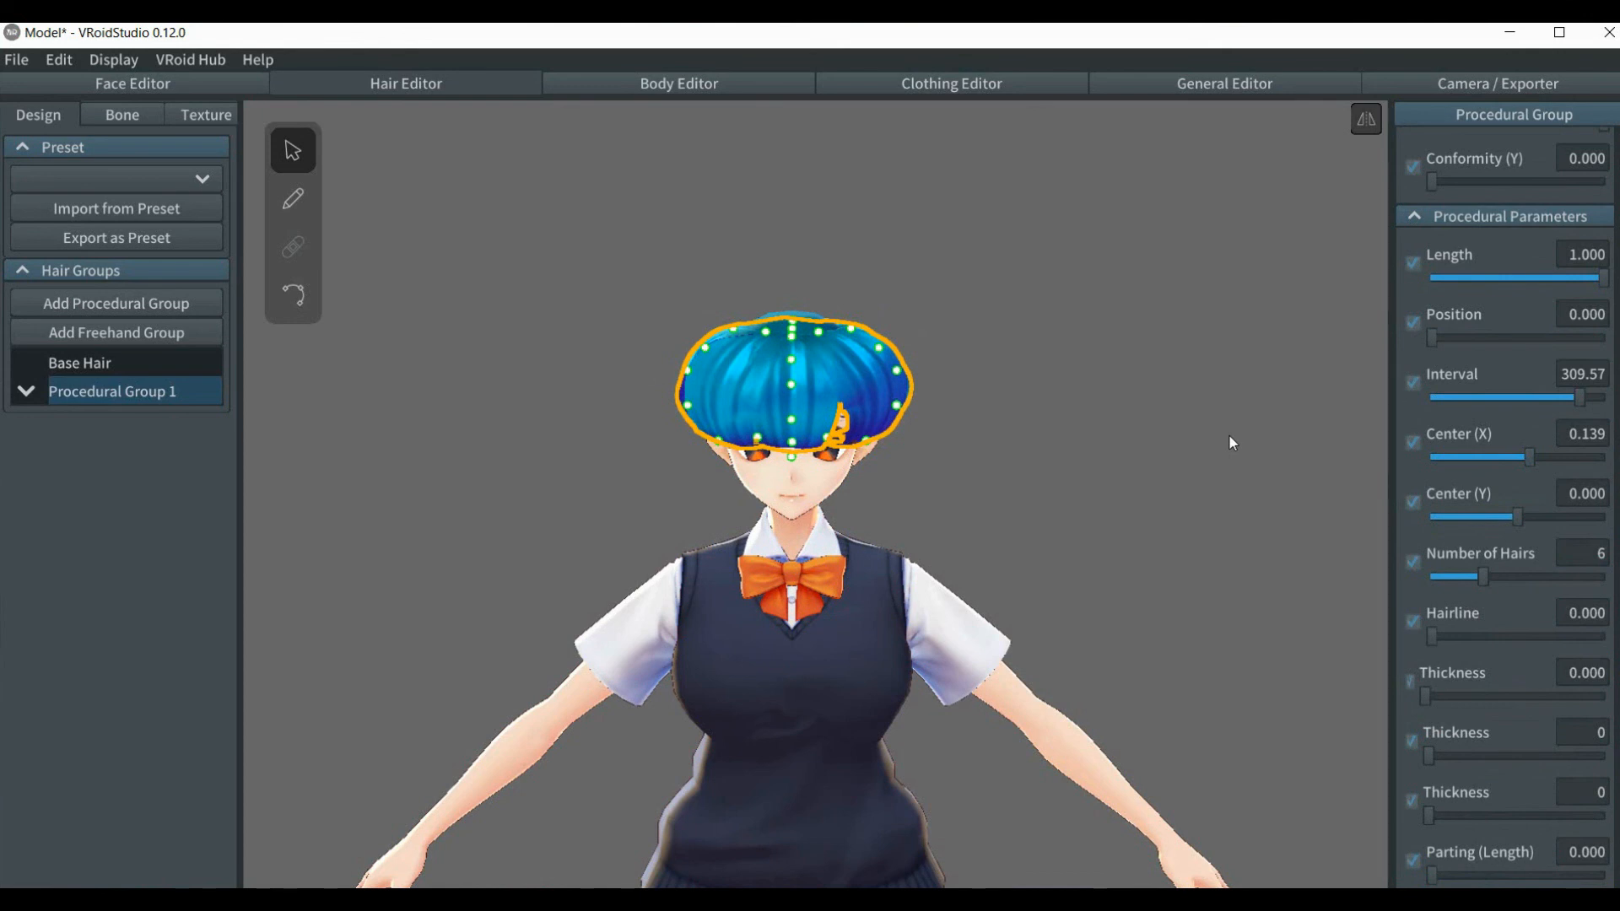
mouse_move(1233, 442)
right_mouse_down()
mouse_move(1223, 473)
mouse_move(1252, 438)
mouse_move(1220, 437)
right_mouse_up()
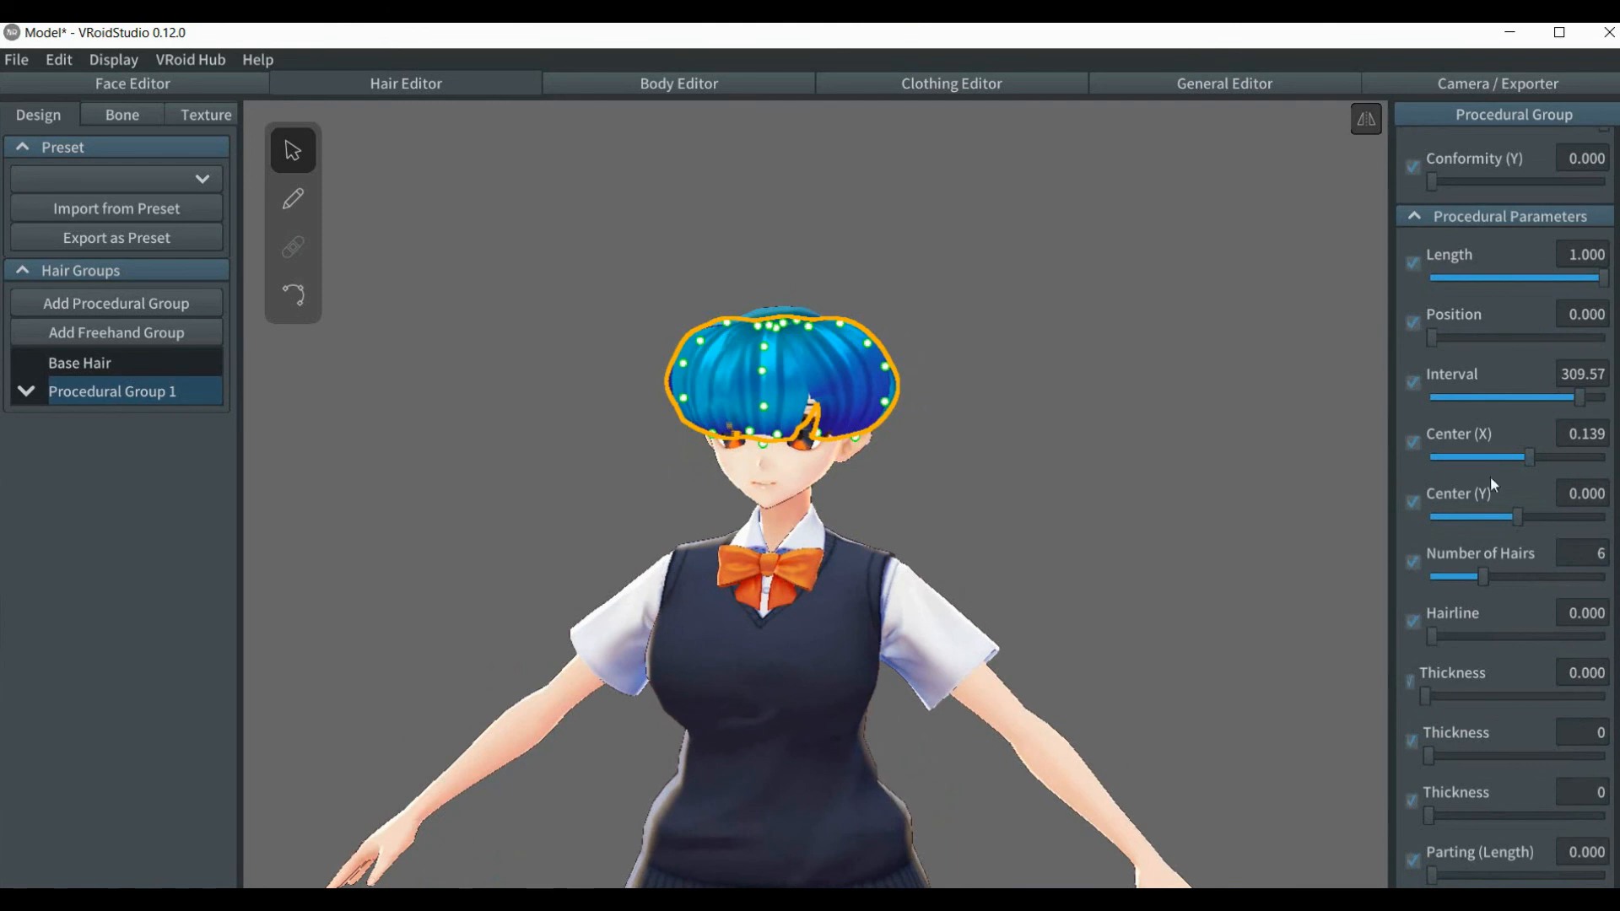
- Try a Center (Y) of about 0.278 on the hair group, and reset it to 0.0
left_click_drag(1516, 518, 1540, 527)
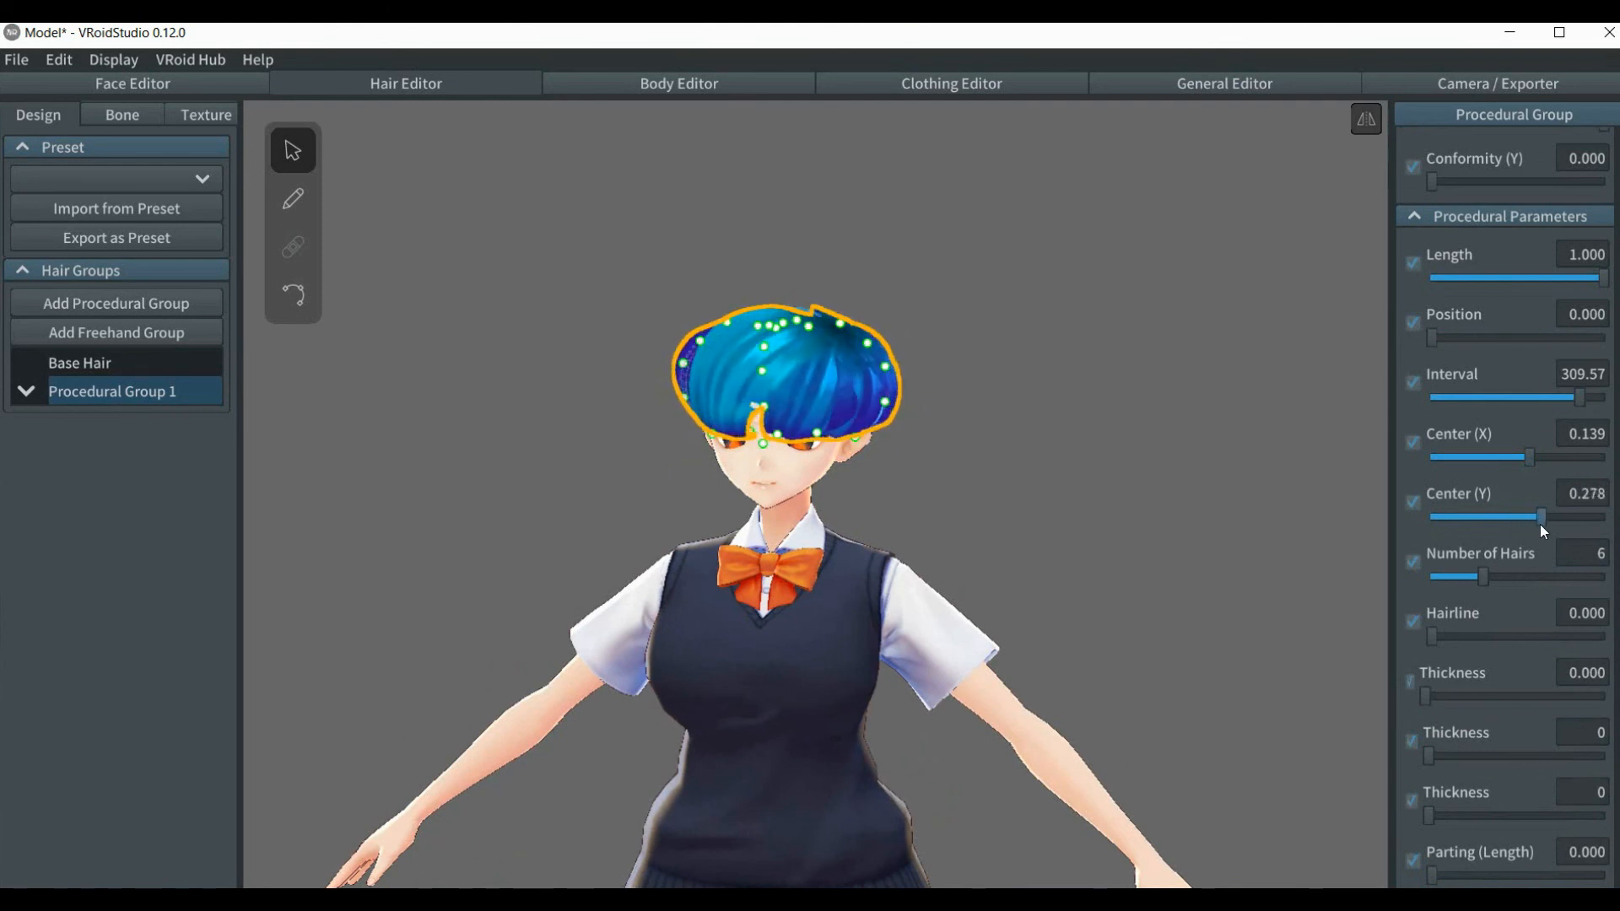
type("0.")
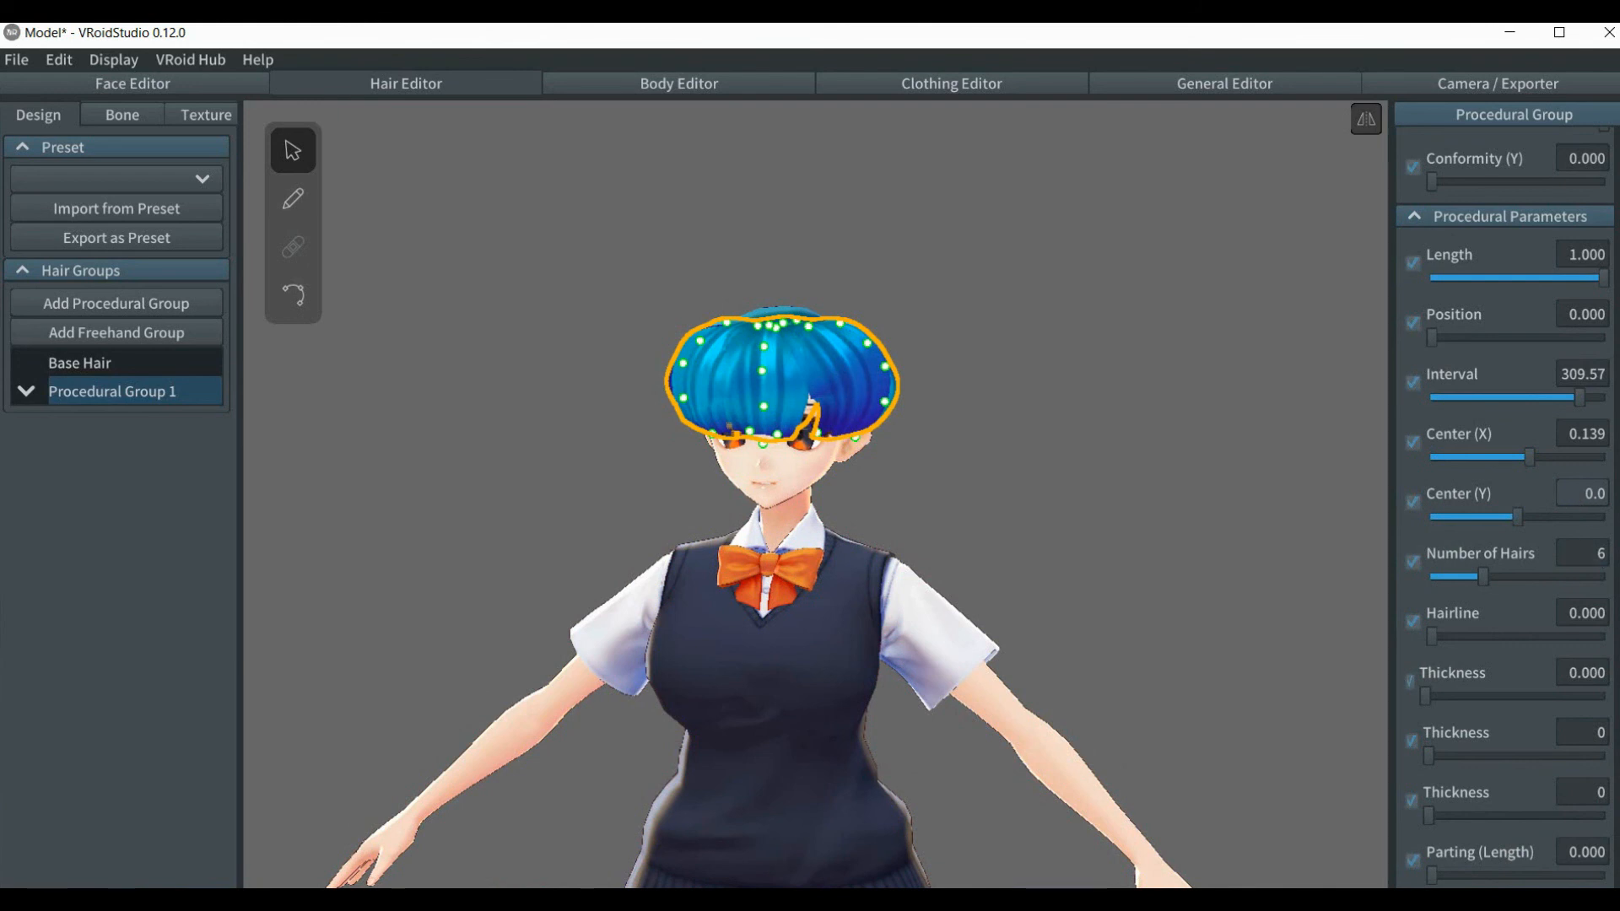
key("Return")
- Try a Flow (Direction) of about 24.992 on the hair group, and reset it to 0.0
scroll(1504, 507, "down", 4)
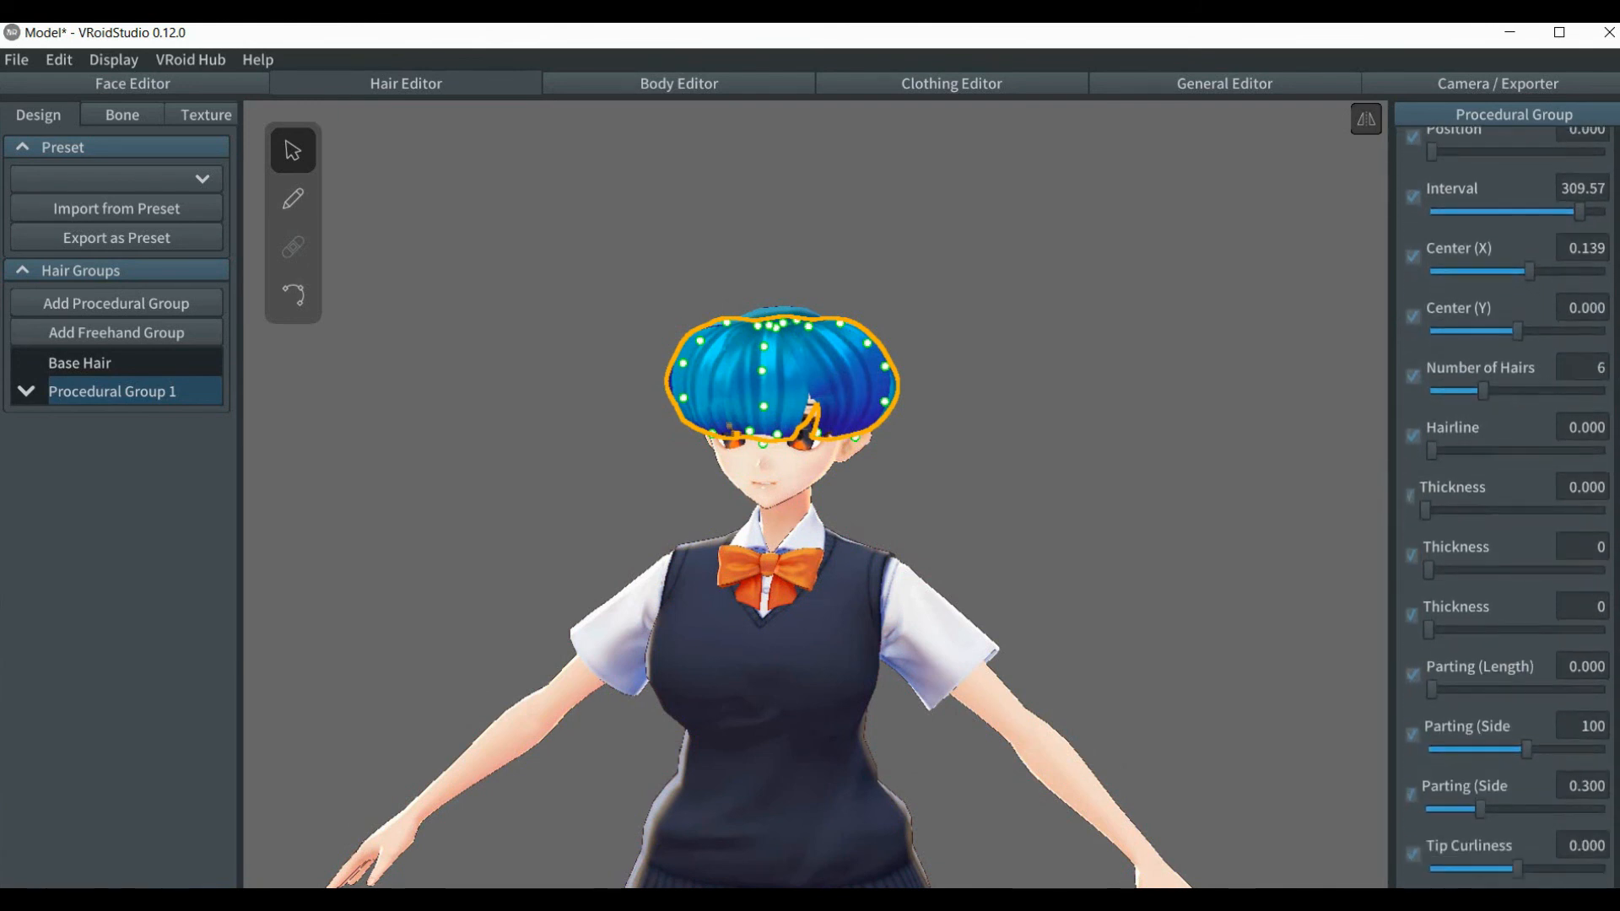
scroll(1504, 506, "down", 4)
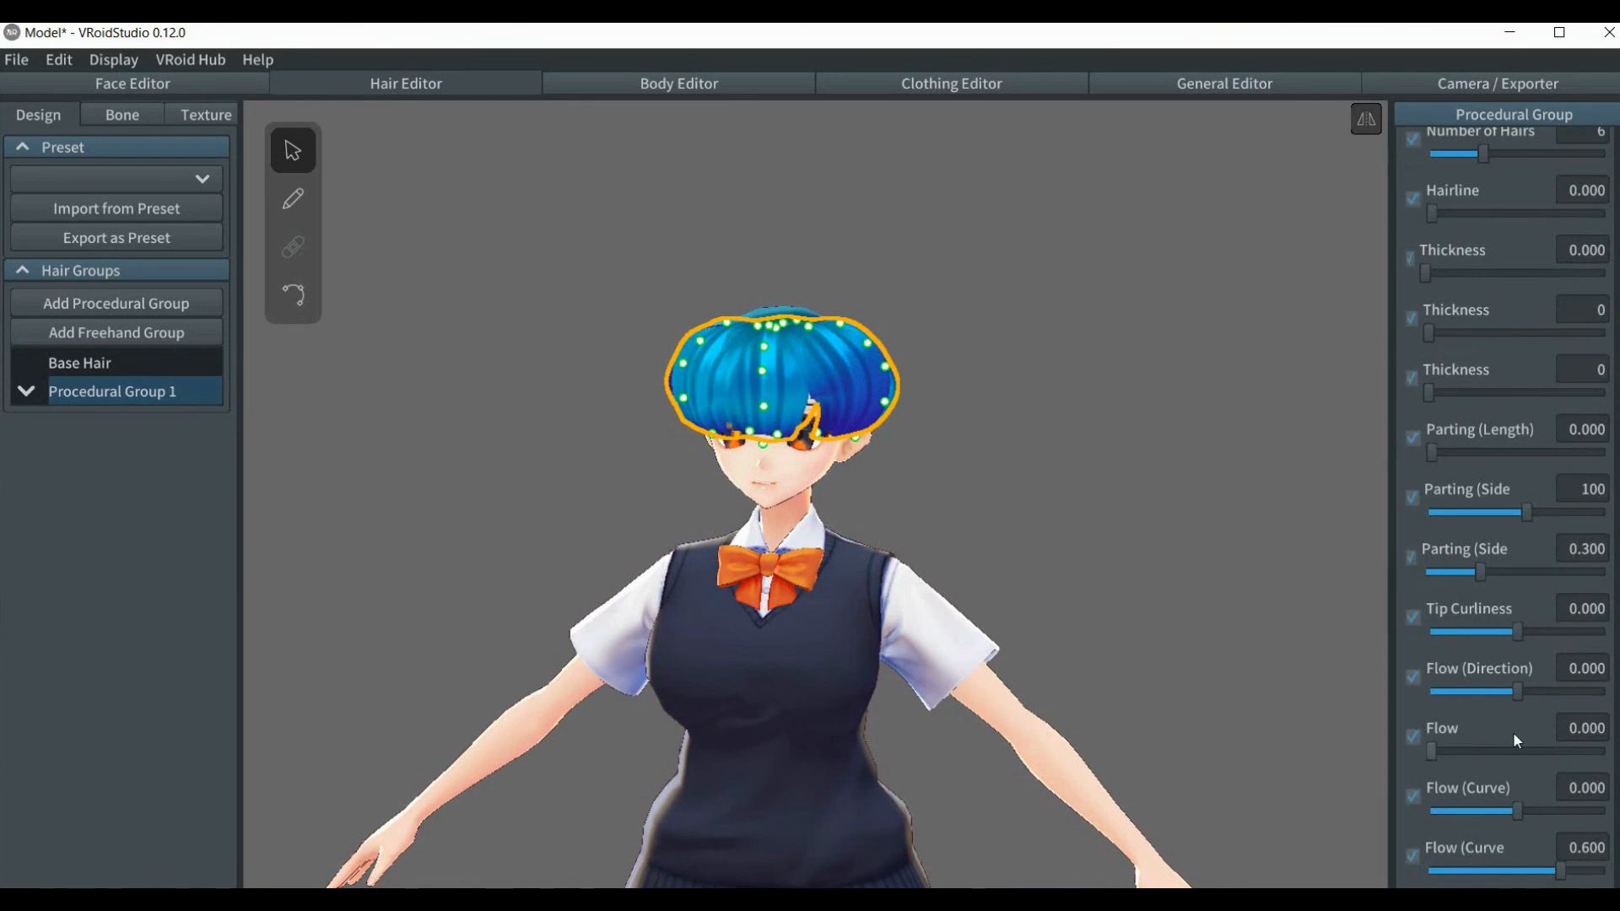
left_click_drag(1515, 690, 1584, 680)
left_click(1584, 675)
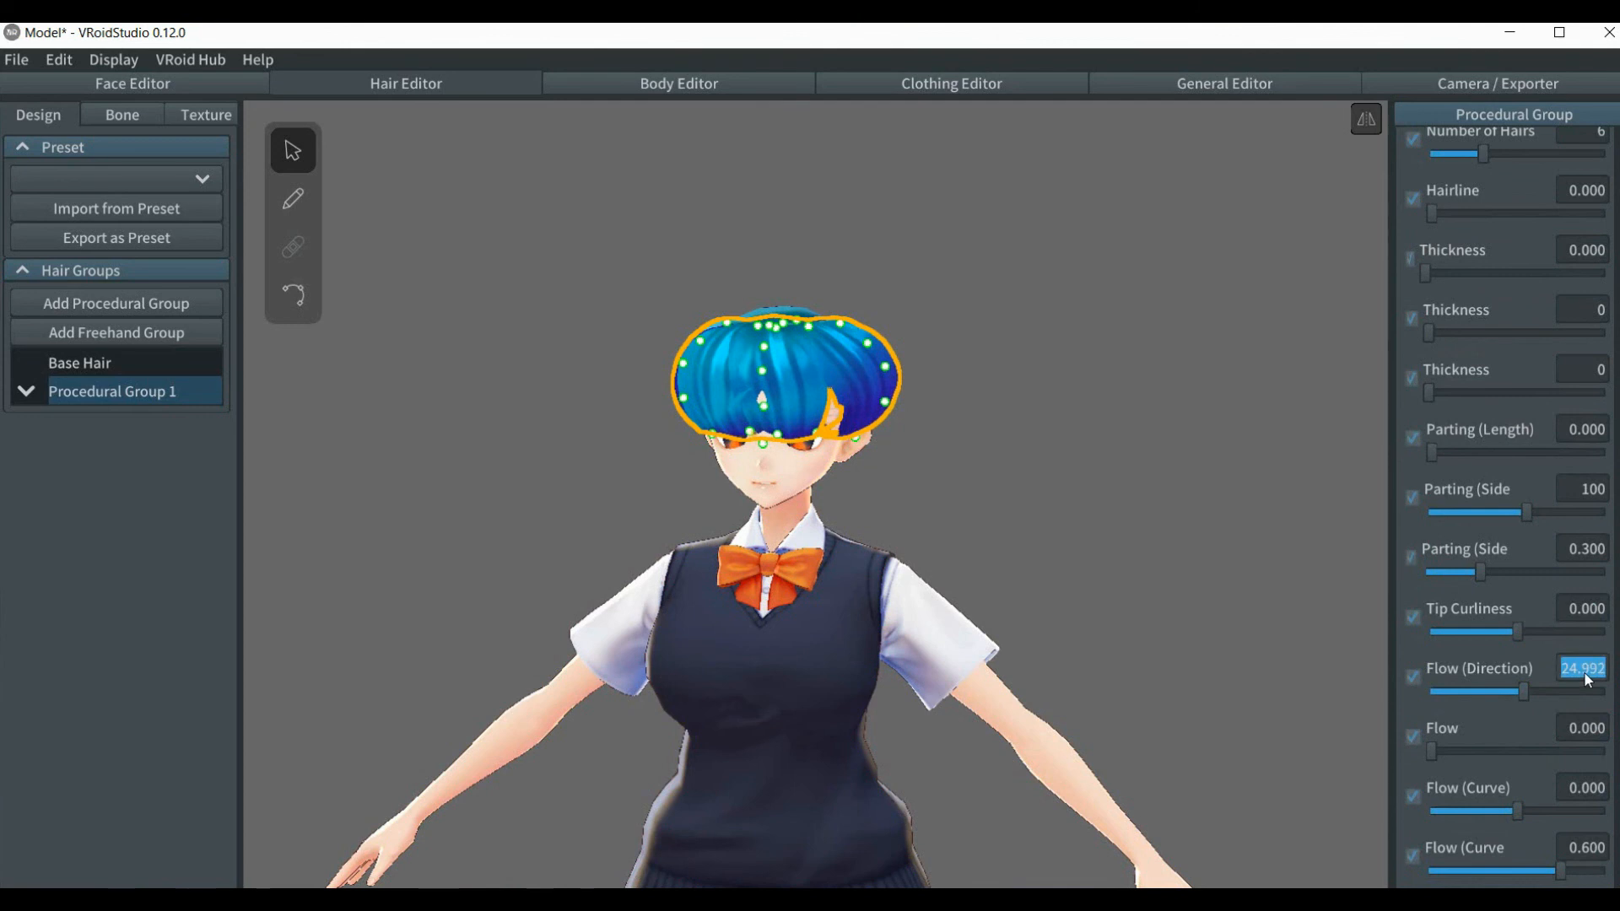
type("0.")
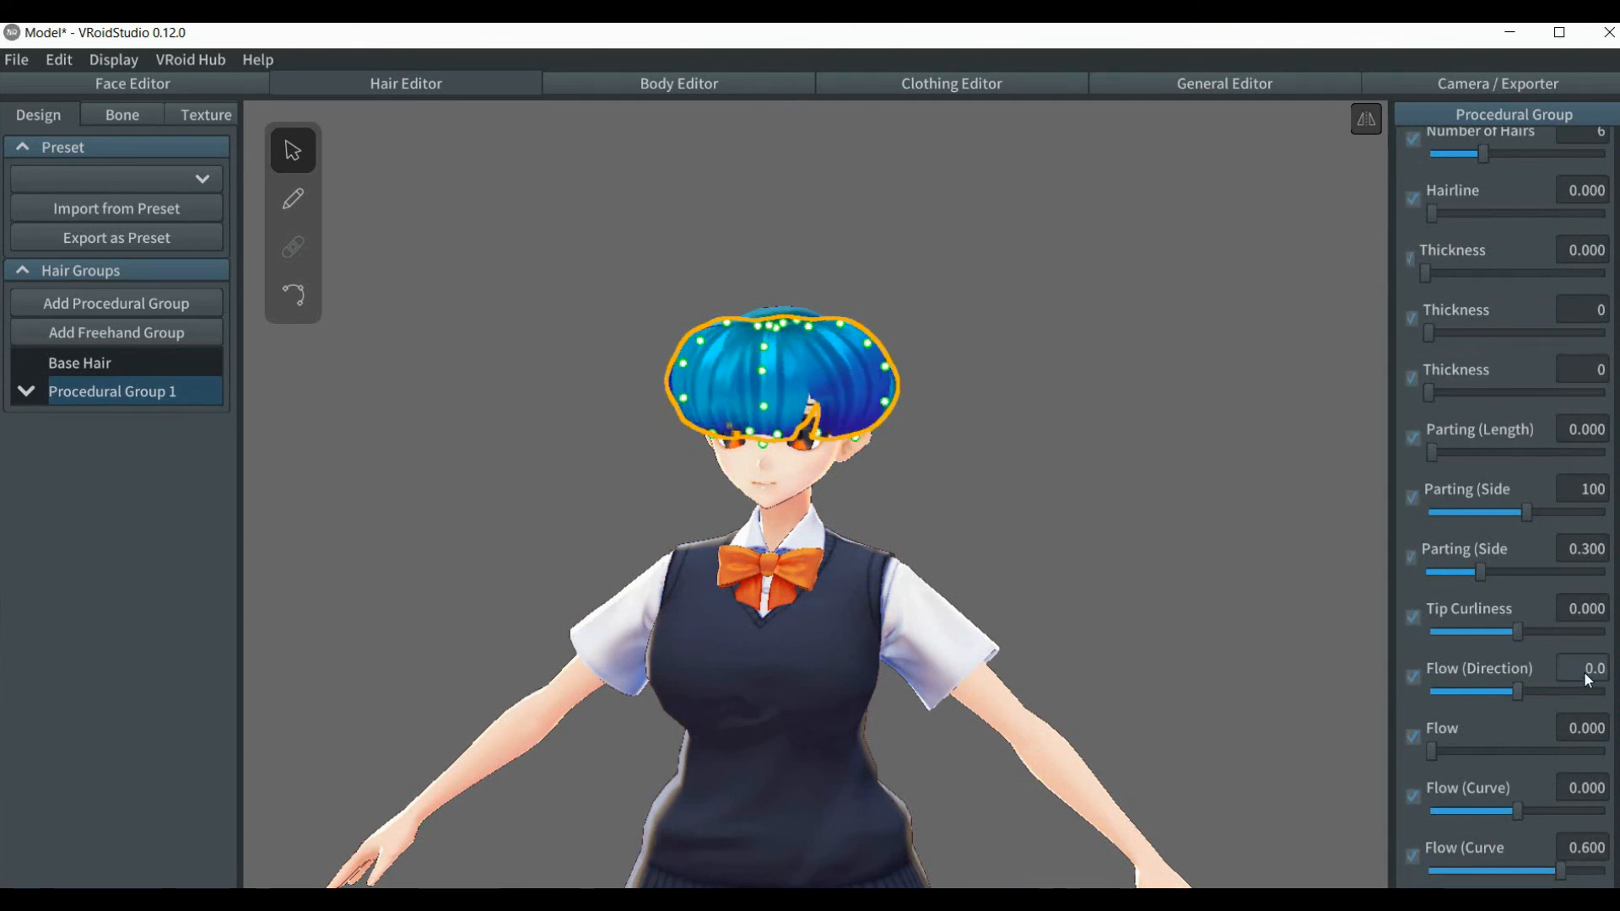
key("Return")
scroll(1506, 506, "up", 5)
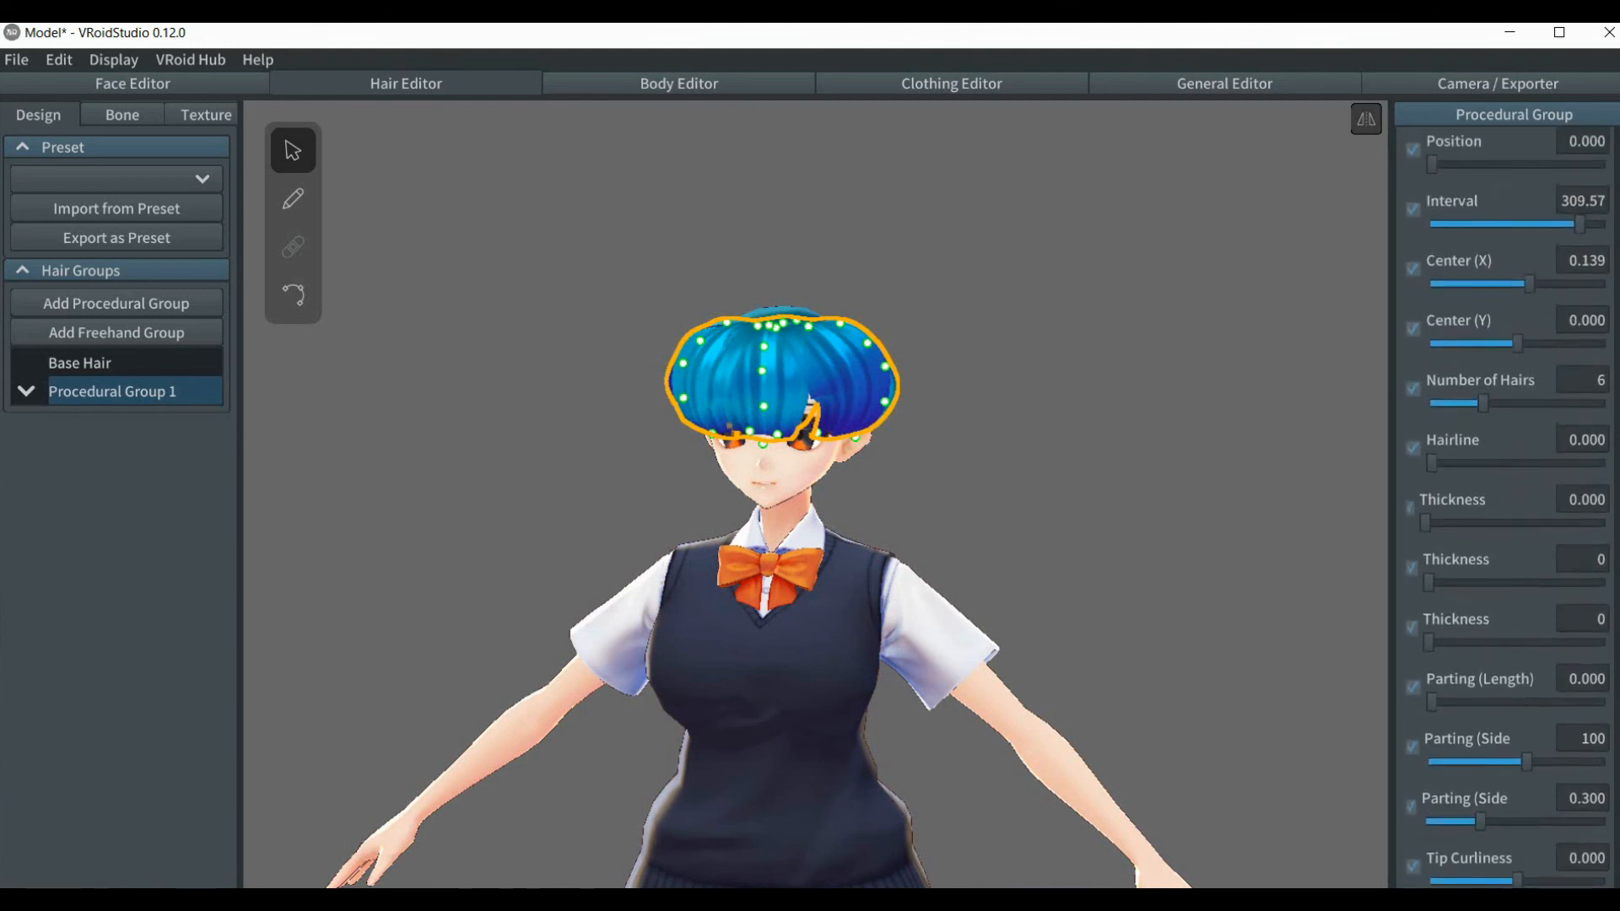
scroll(1506, 507, "up", 5)
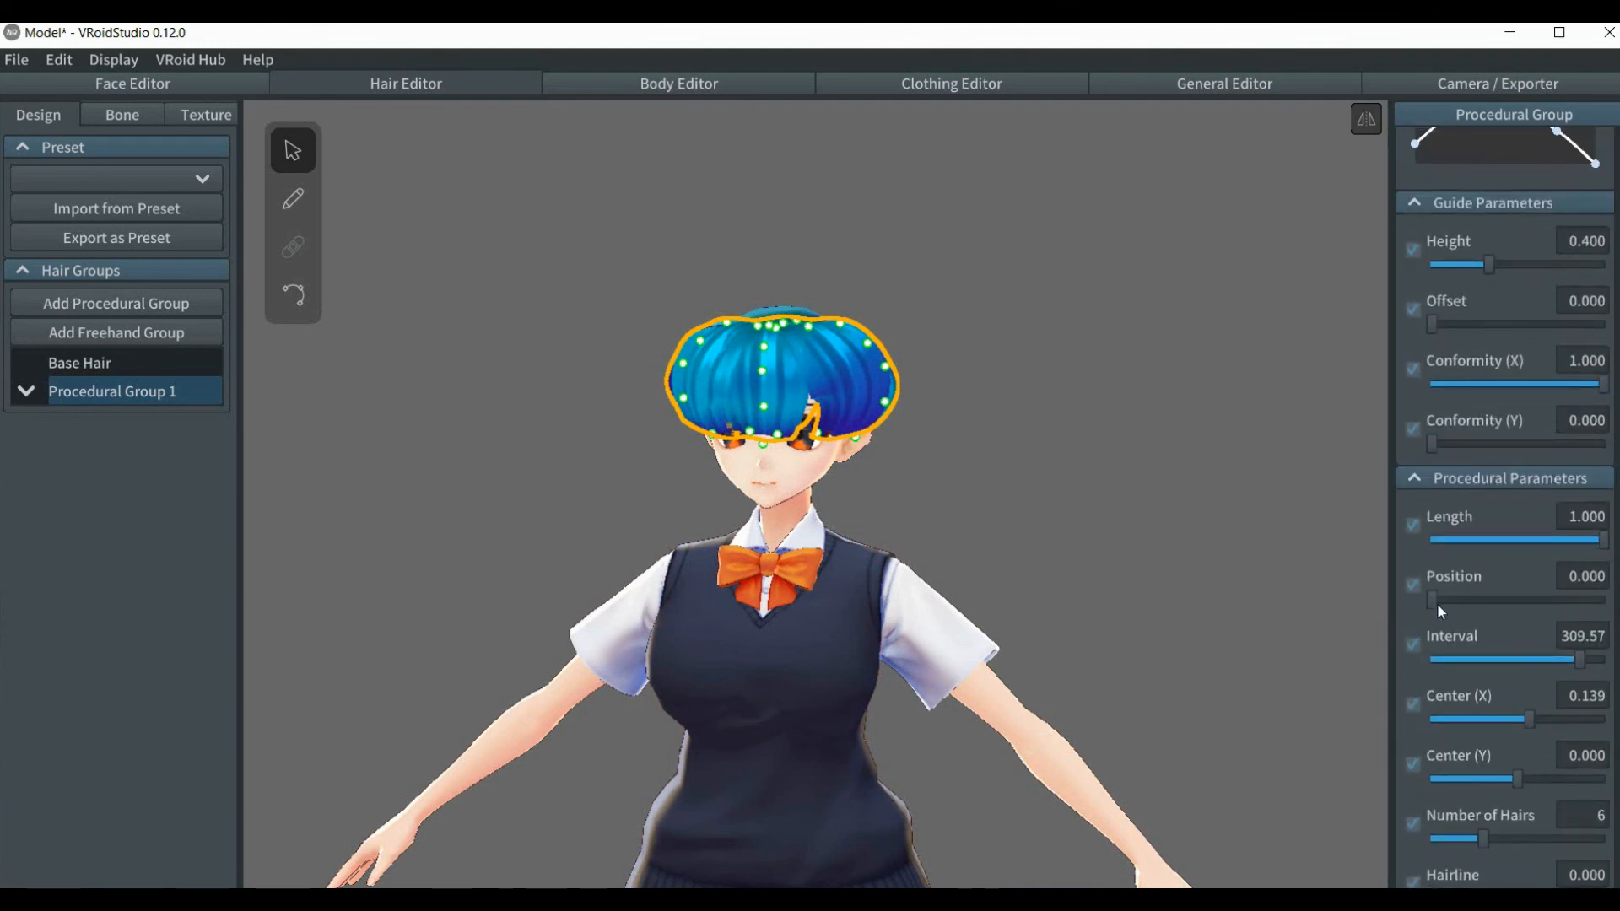
- Try a Position of about 285.62 on the procedural hair group, and reset it to 0.0
left_click_drag(1435, 600, 1586, 607)
left_click(1598, 582)
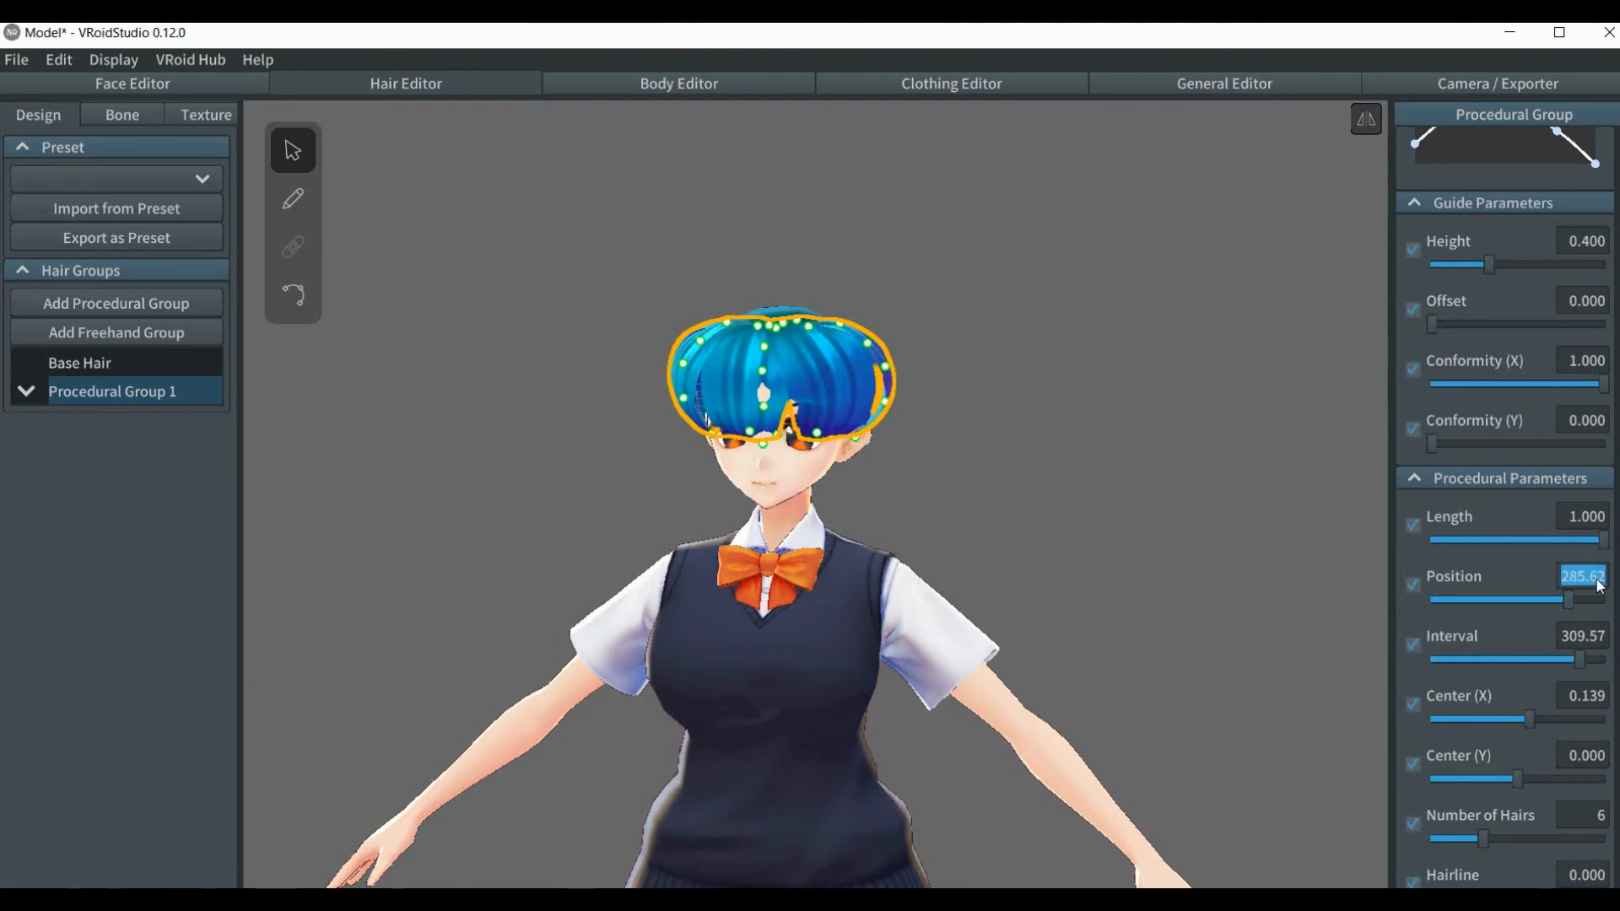
type("0.0")
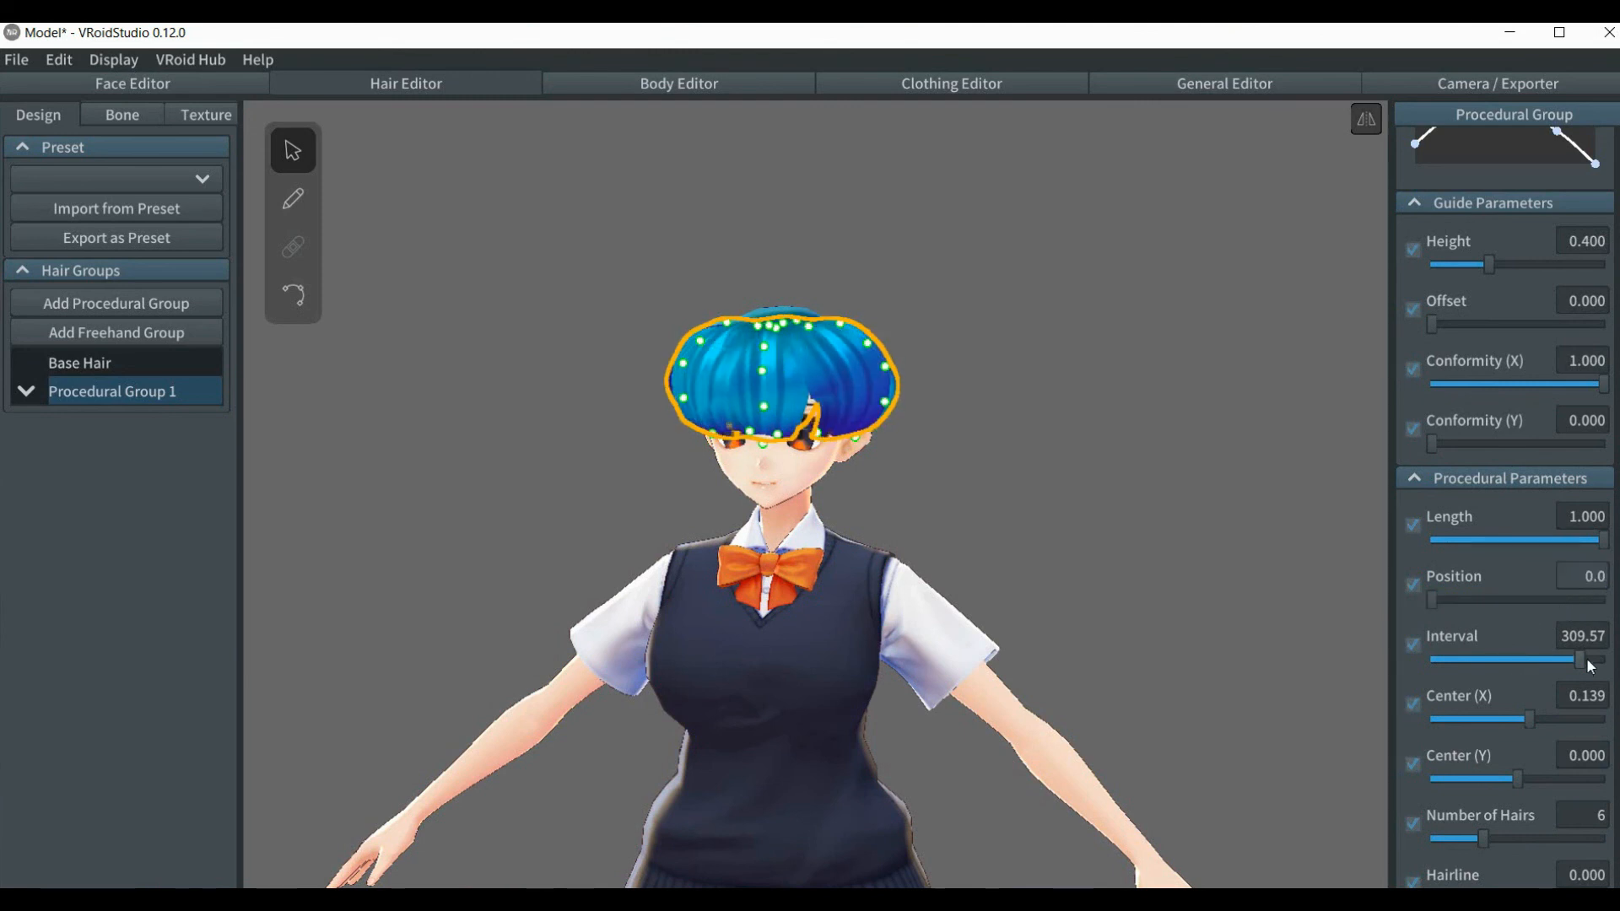
- Vary the hair group's Interval while viewing the head from above, and leave it at about 96.992
left_click_drag(1585, 663, 1513, 668)
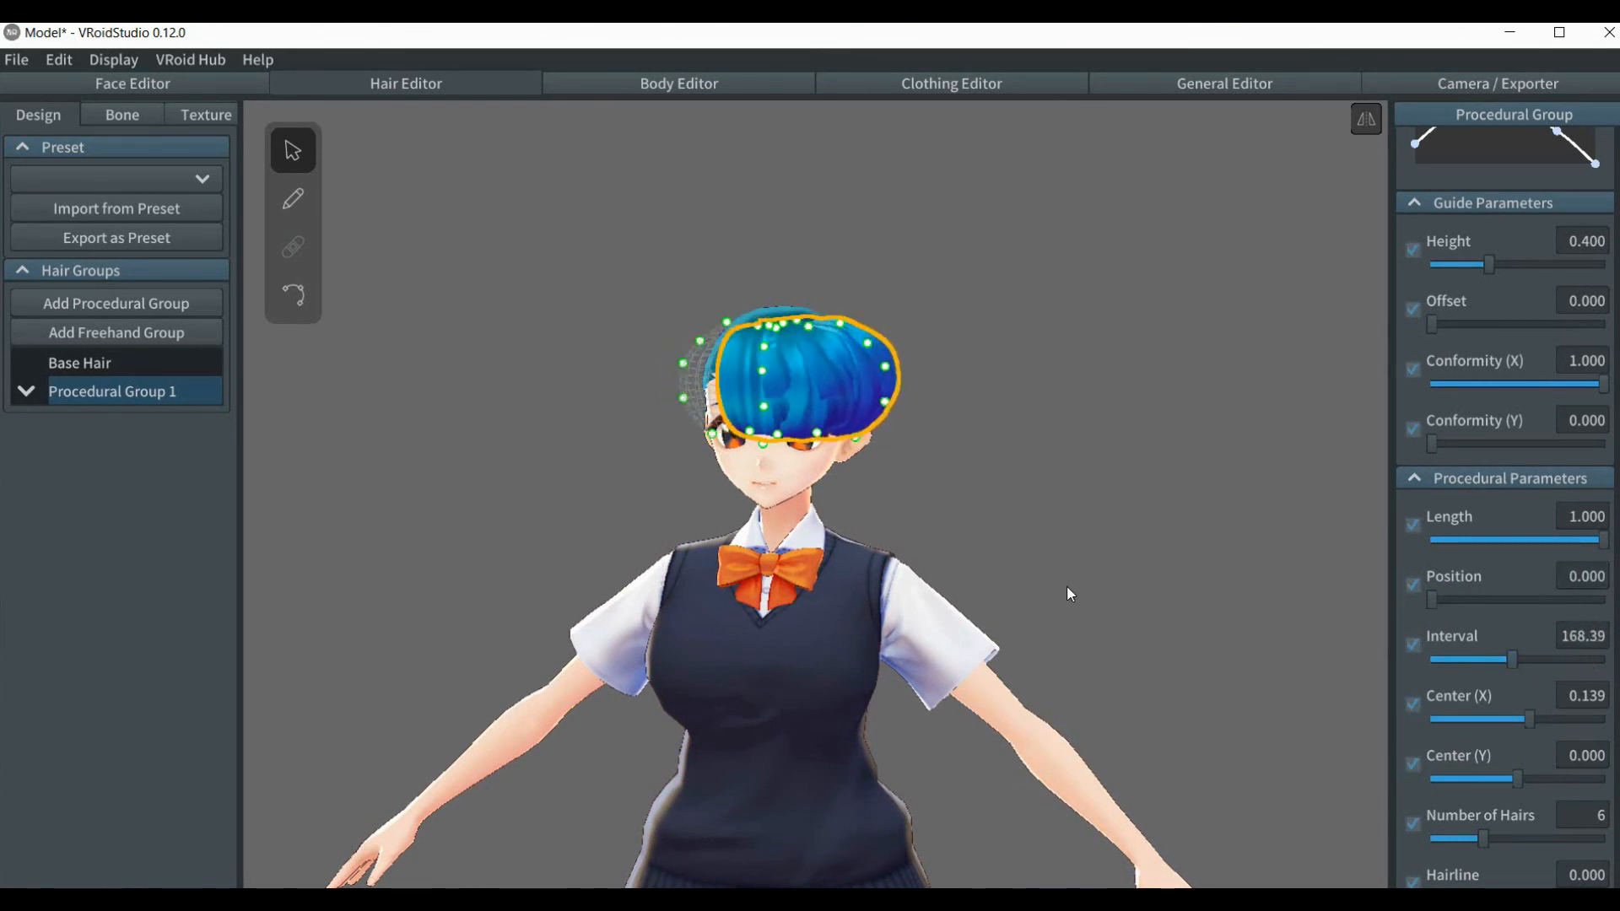
right_click_drag(1068, 589, 1083, 625)
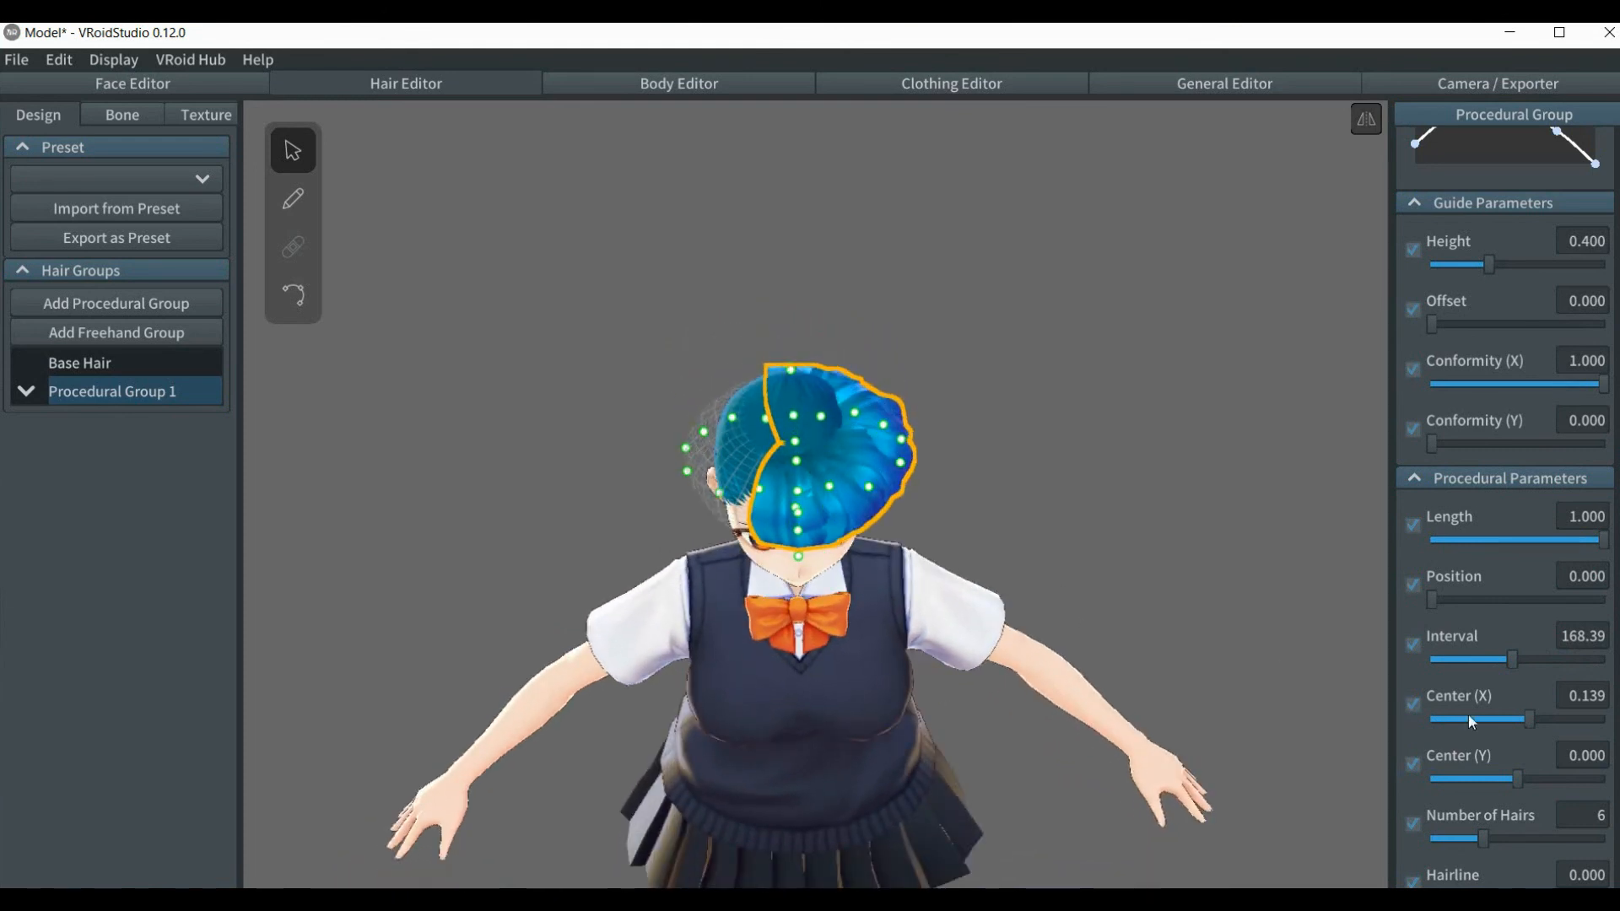
left_click_drag(1508, 664, 1585, 687)
left_click_drag(1591, 660, 1476, 674)
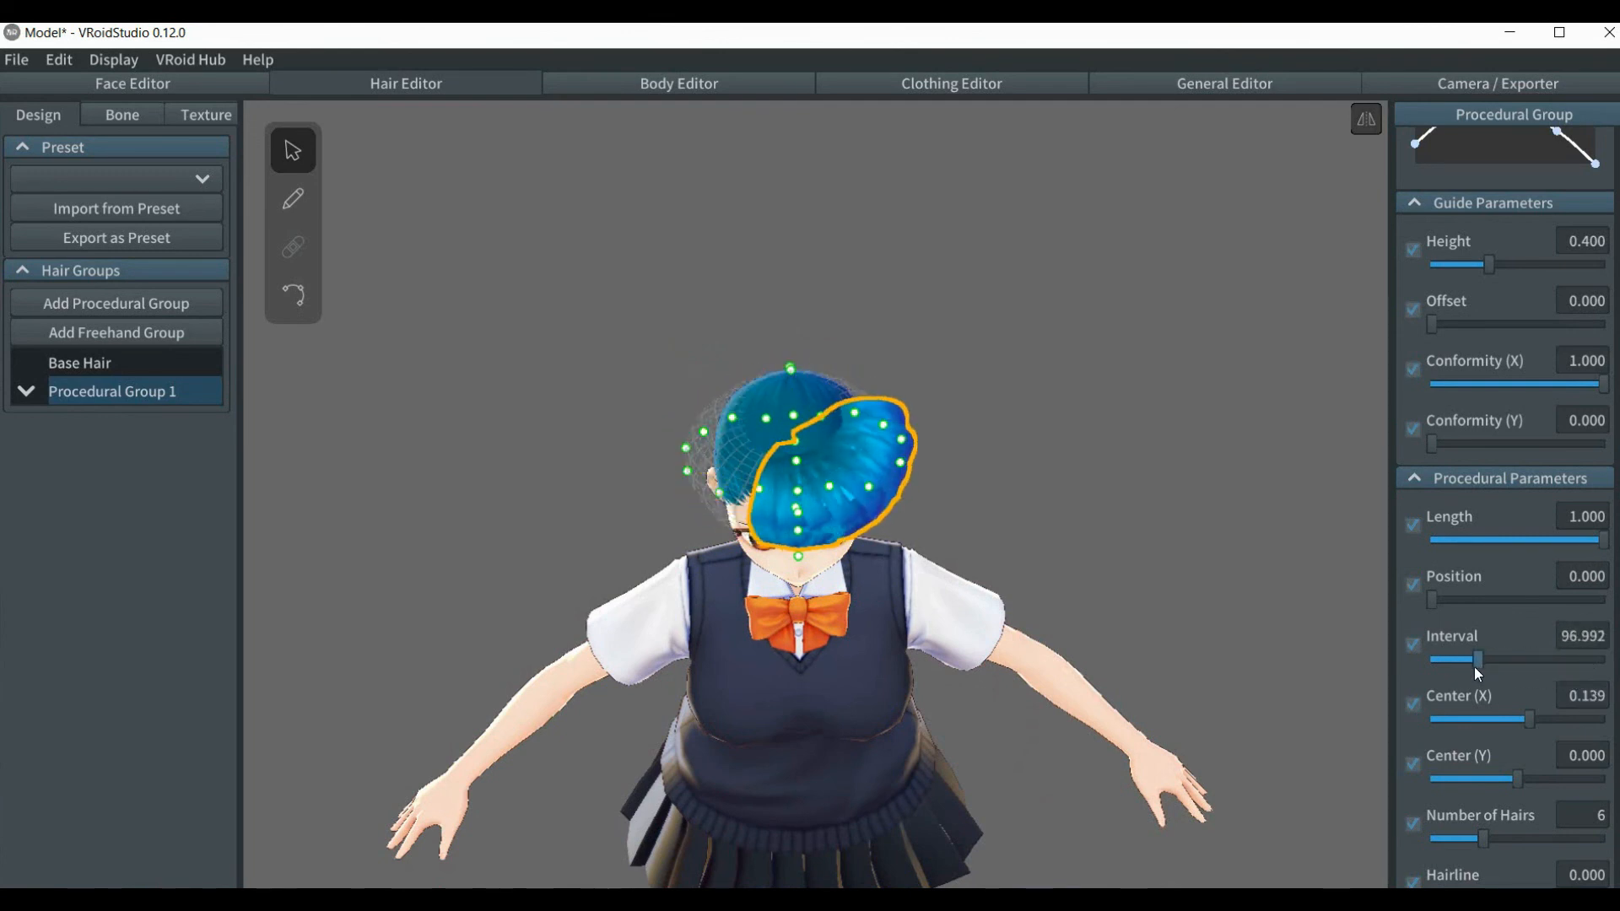
- Try a Center (Y) of about 0.129 on the hair group, and reset it to 0.0
left_click_drag(1525, 781, 1530, 781)
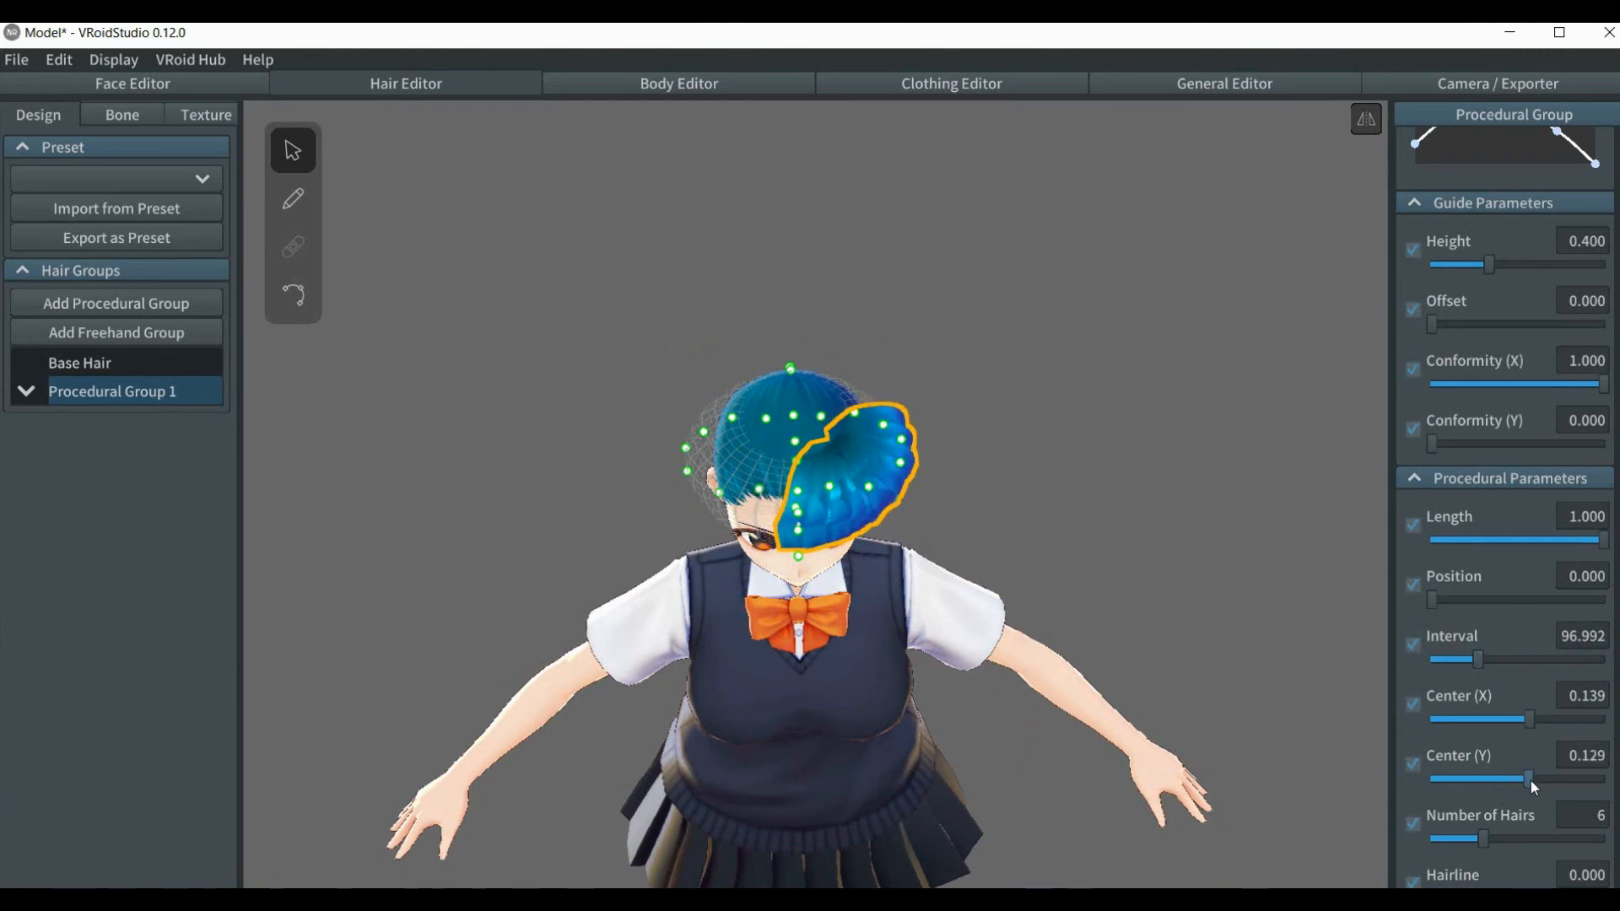
left_click(1590, 758)
type("0")
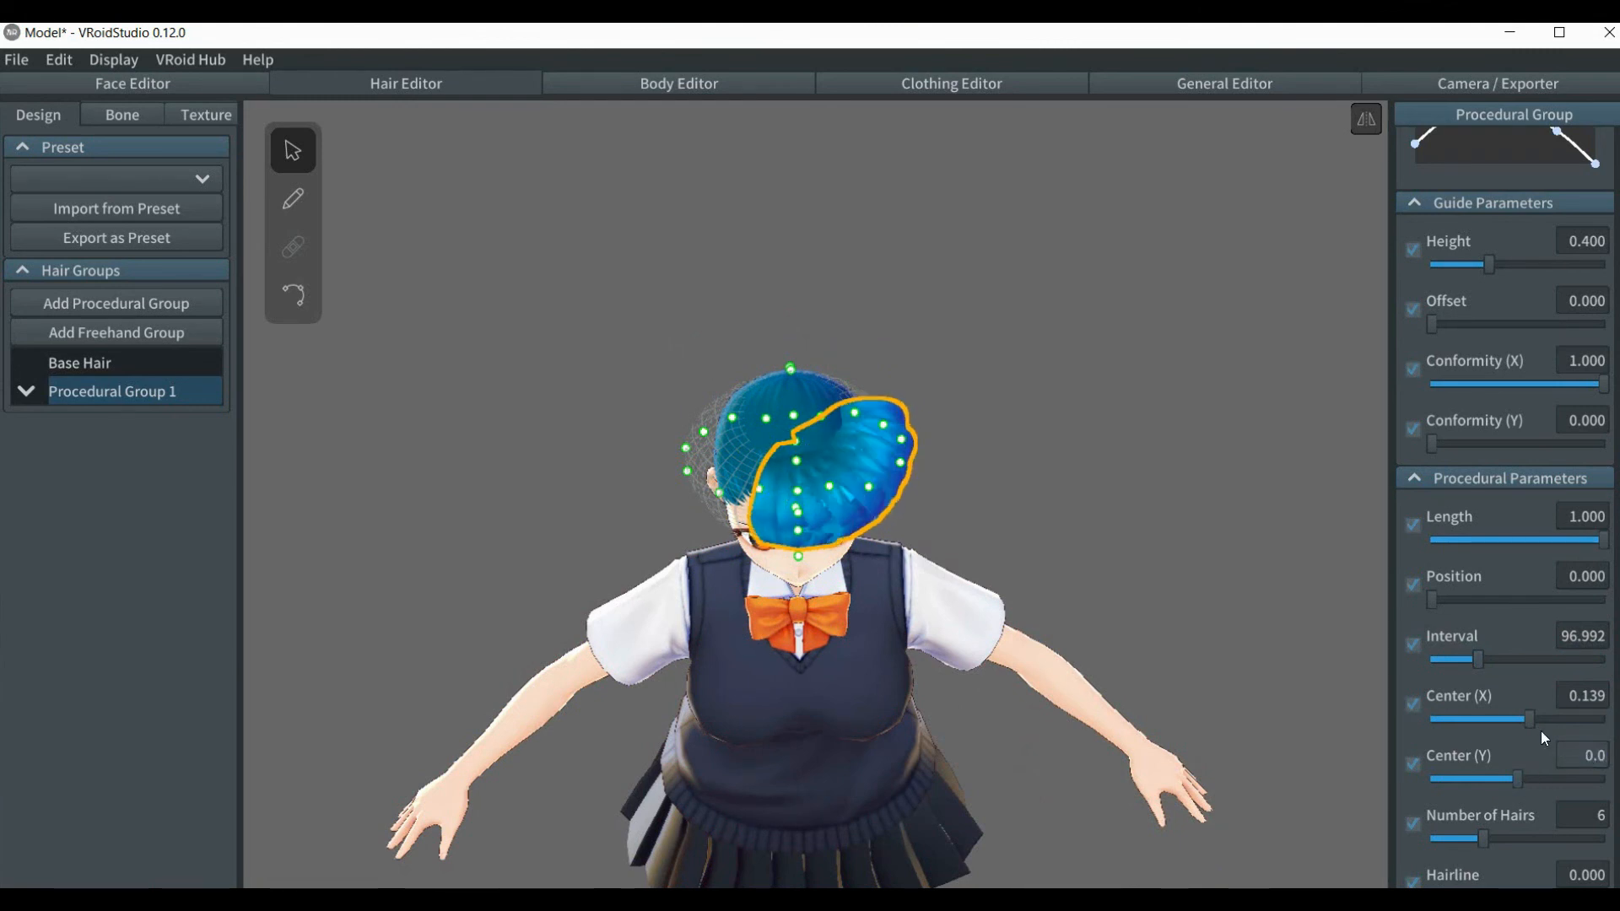
- Try a Center (X) of about -0.833 on the hair group, and set it to 0.0
left_click_drag(1530, 720, 1447, 744)
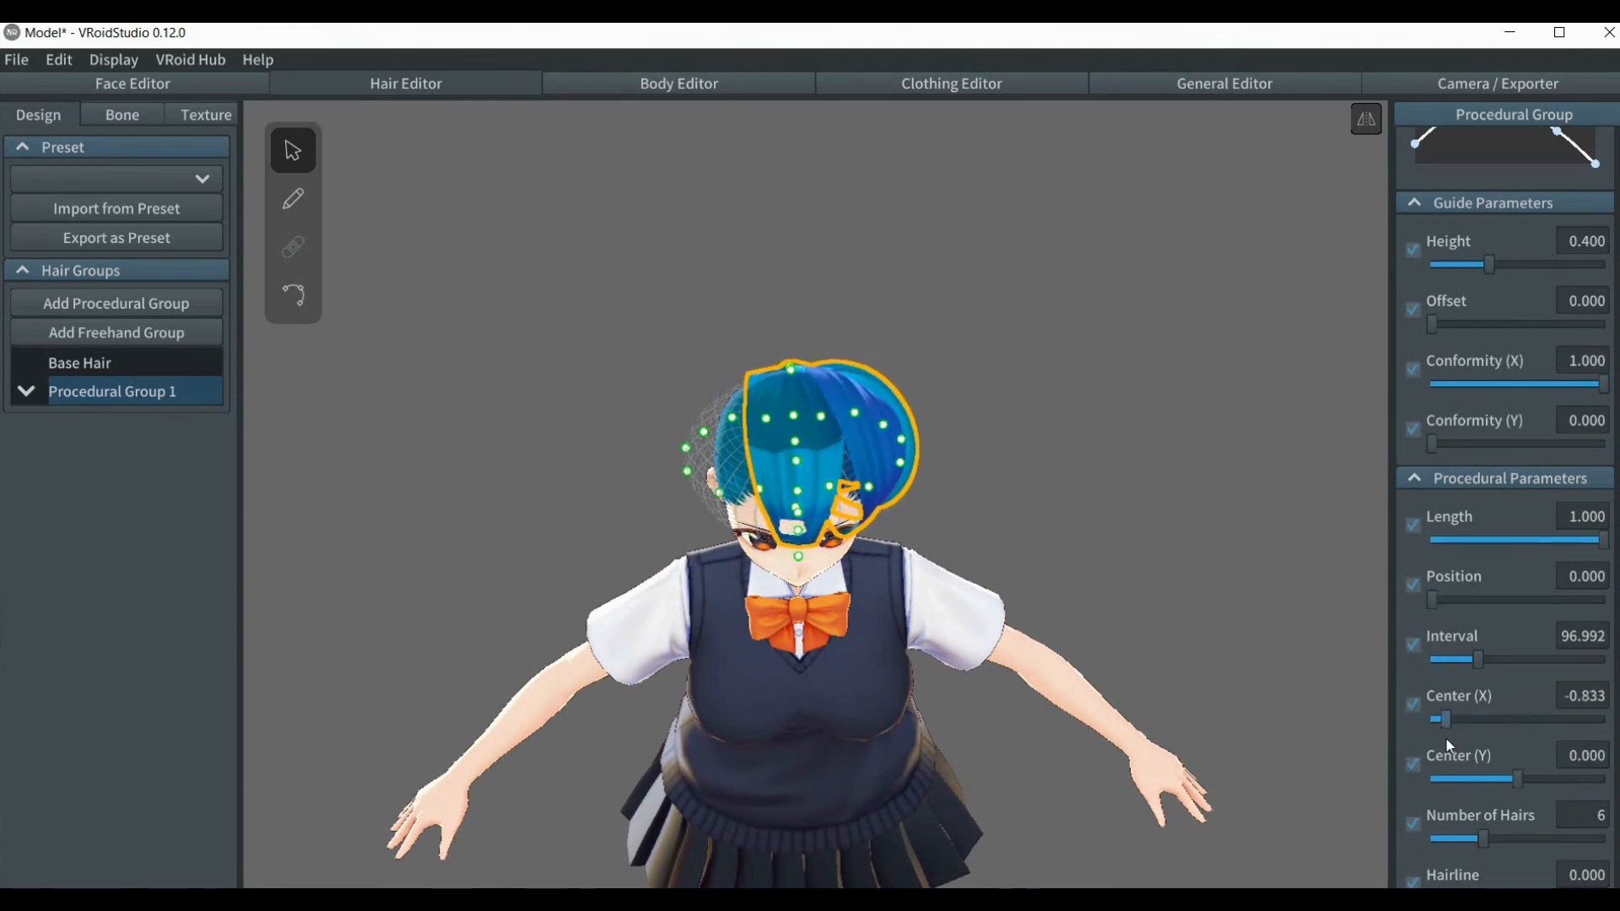
mouse_move(1225, 658)
right_mouse_down()
mouse_move(1218, 628)
mouse_move(1103, 585)
mouse_move(1114, 634)
mouse_move(1226, 641)
right_mouse_up()
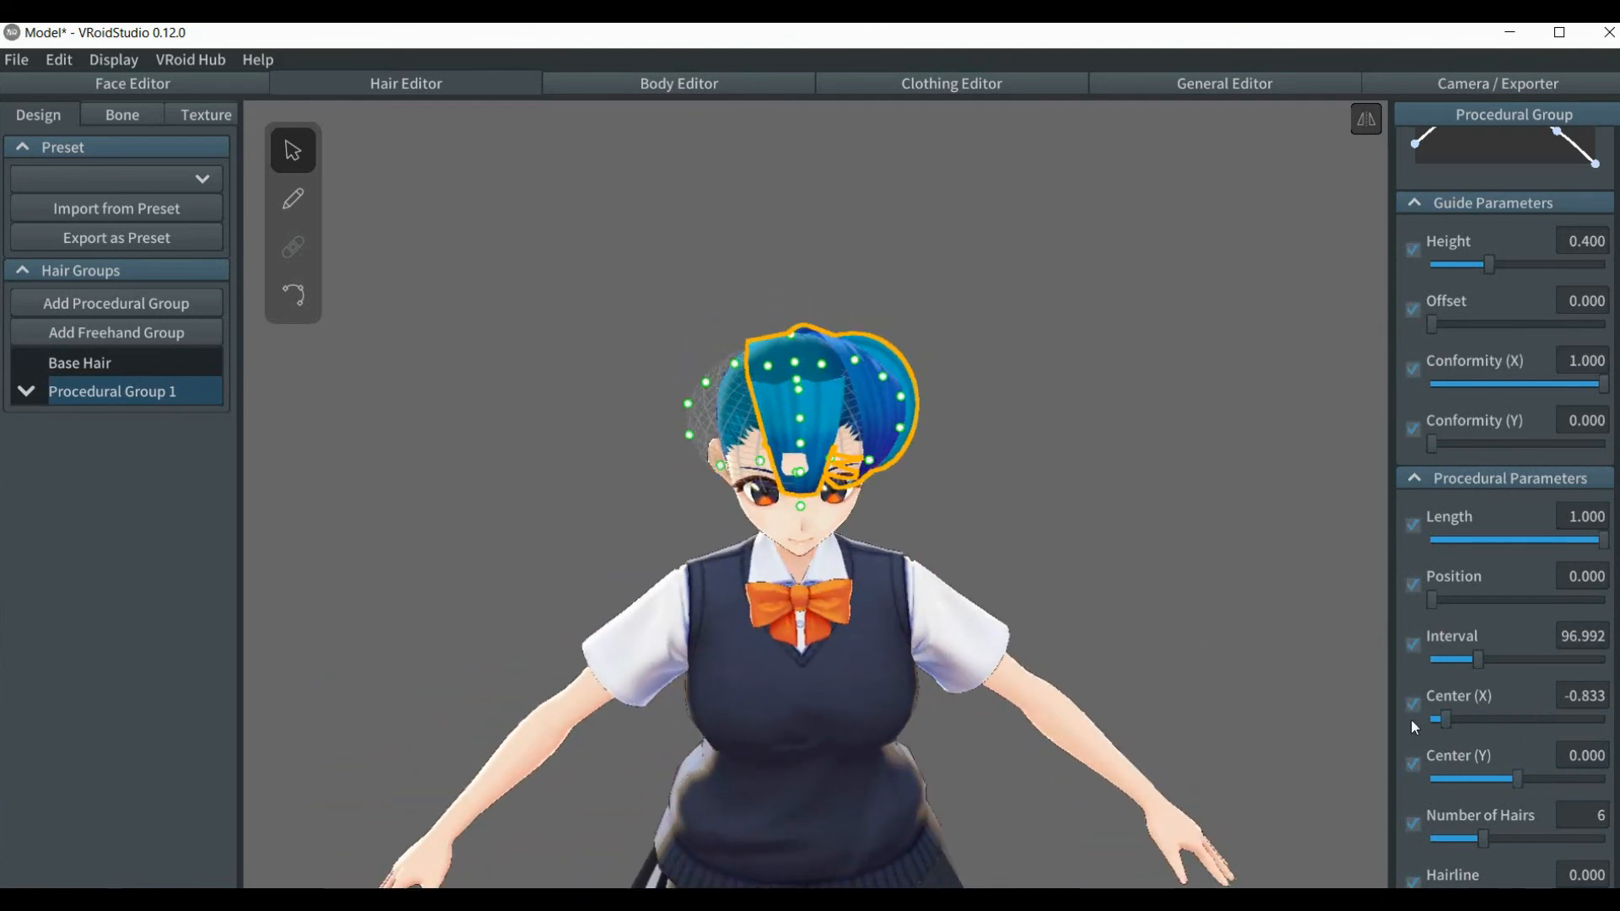
left_click(1594, 698)
type("0.0")
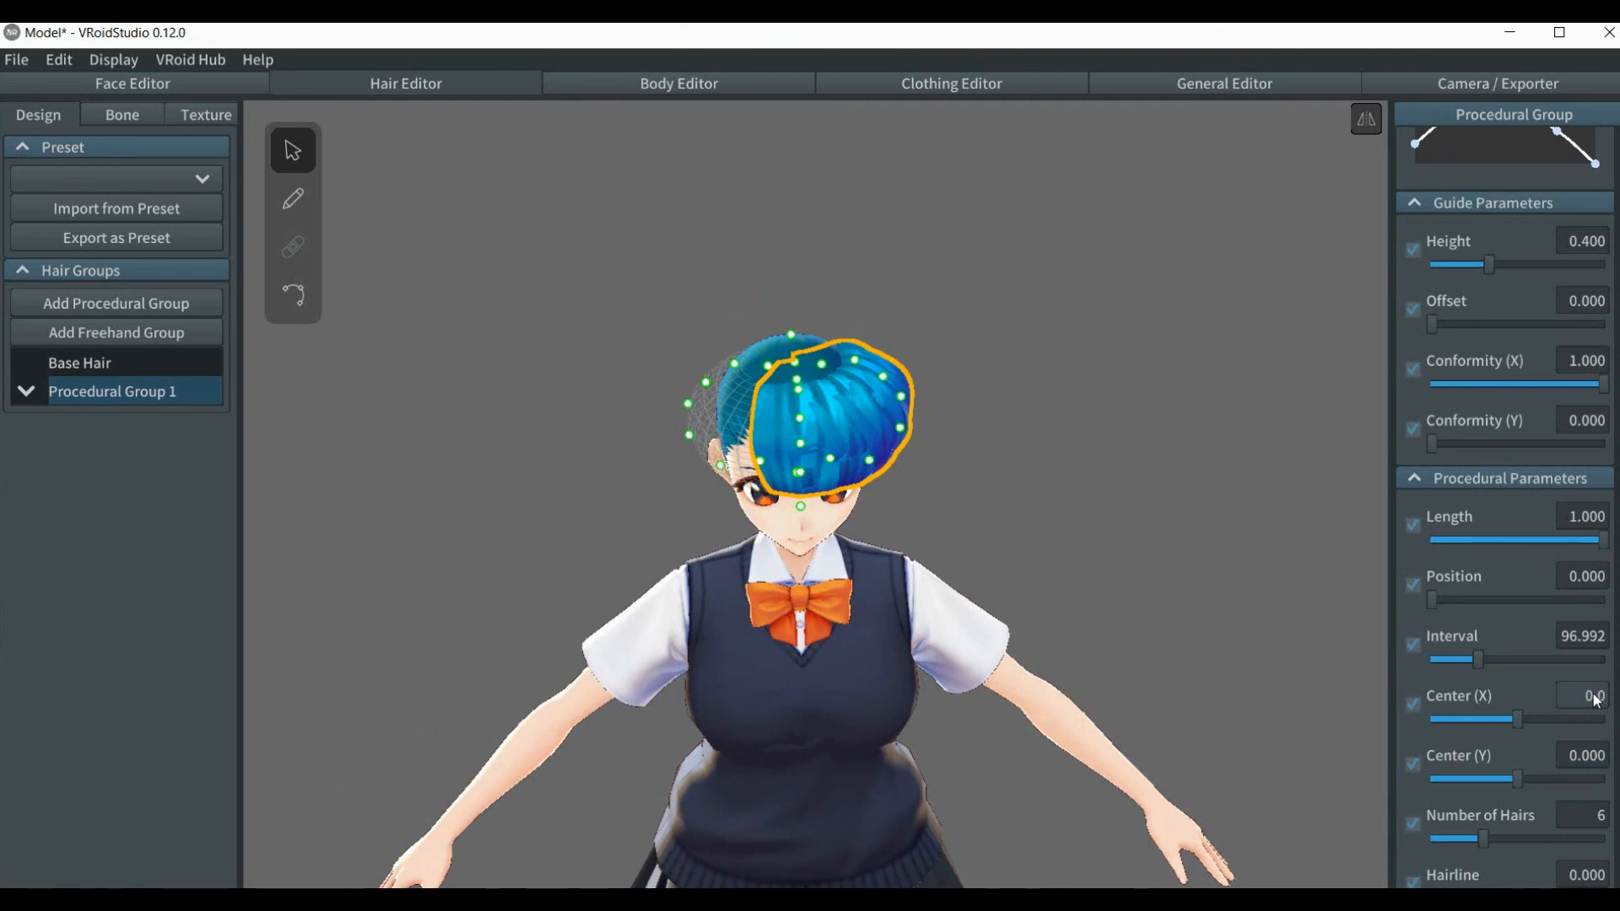
- Raise the hair group's Interval to about 125.55 and reduce the strands' Width Scale to about 0.911
left_click_drag(1475, 665, 1491, 663)
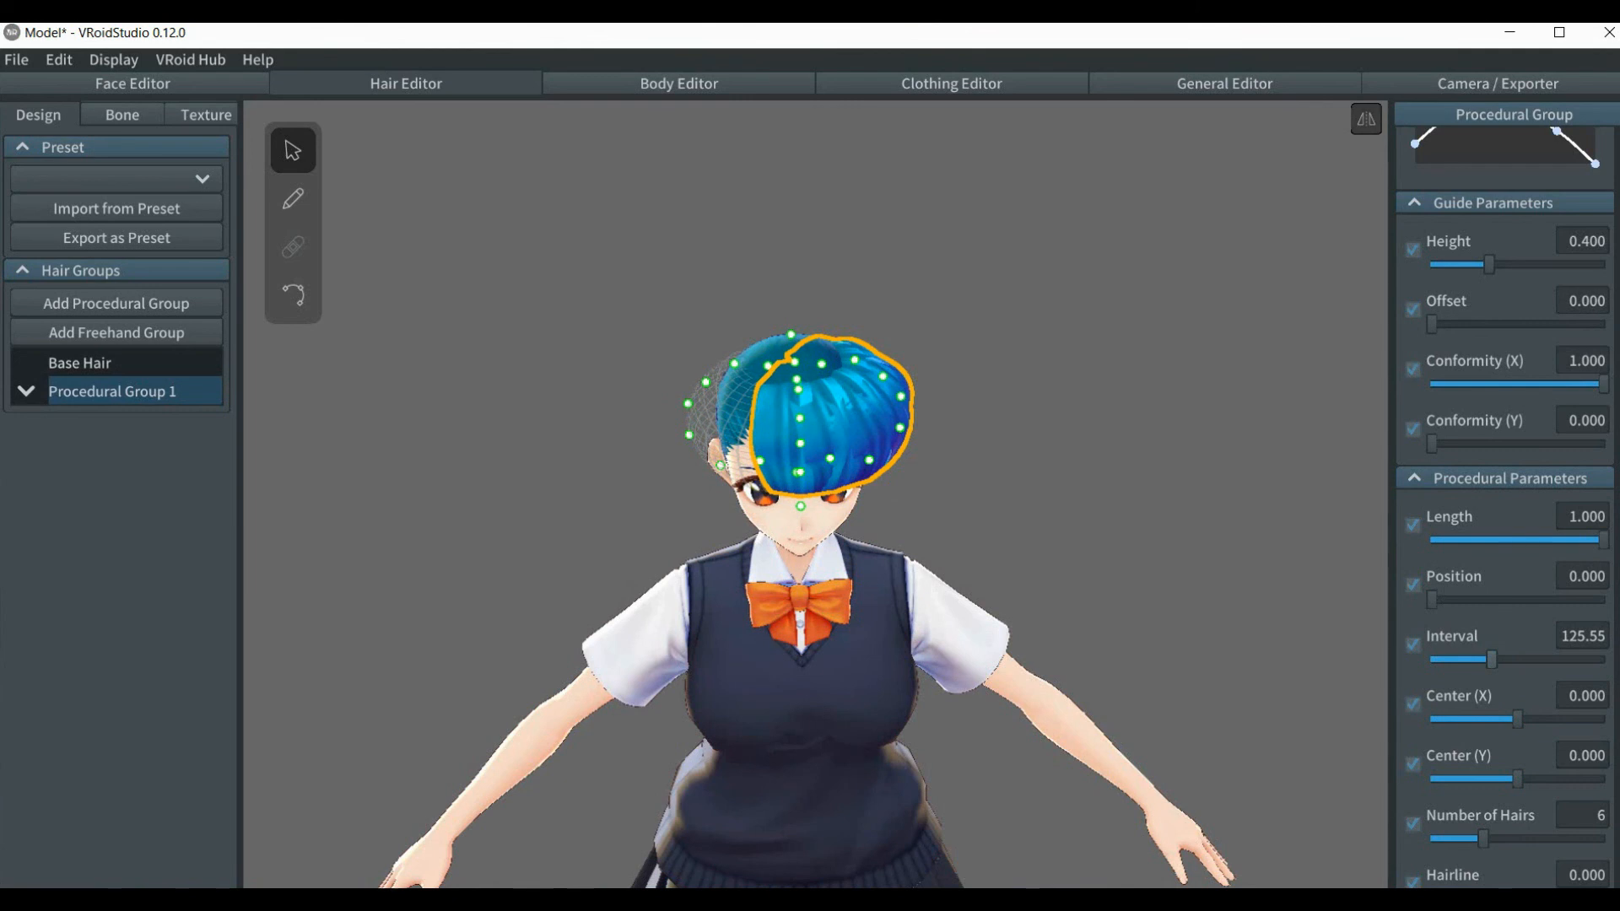
scroll(1504, 506, "up", 3)
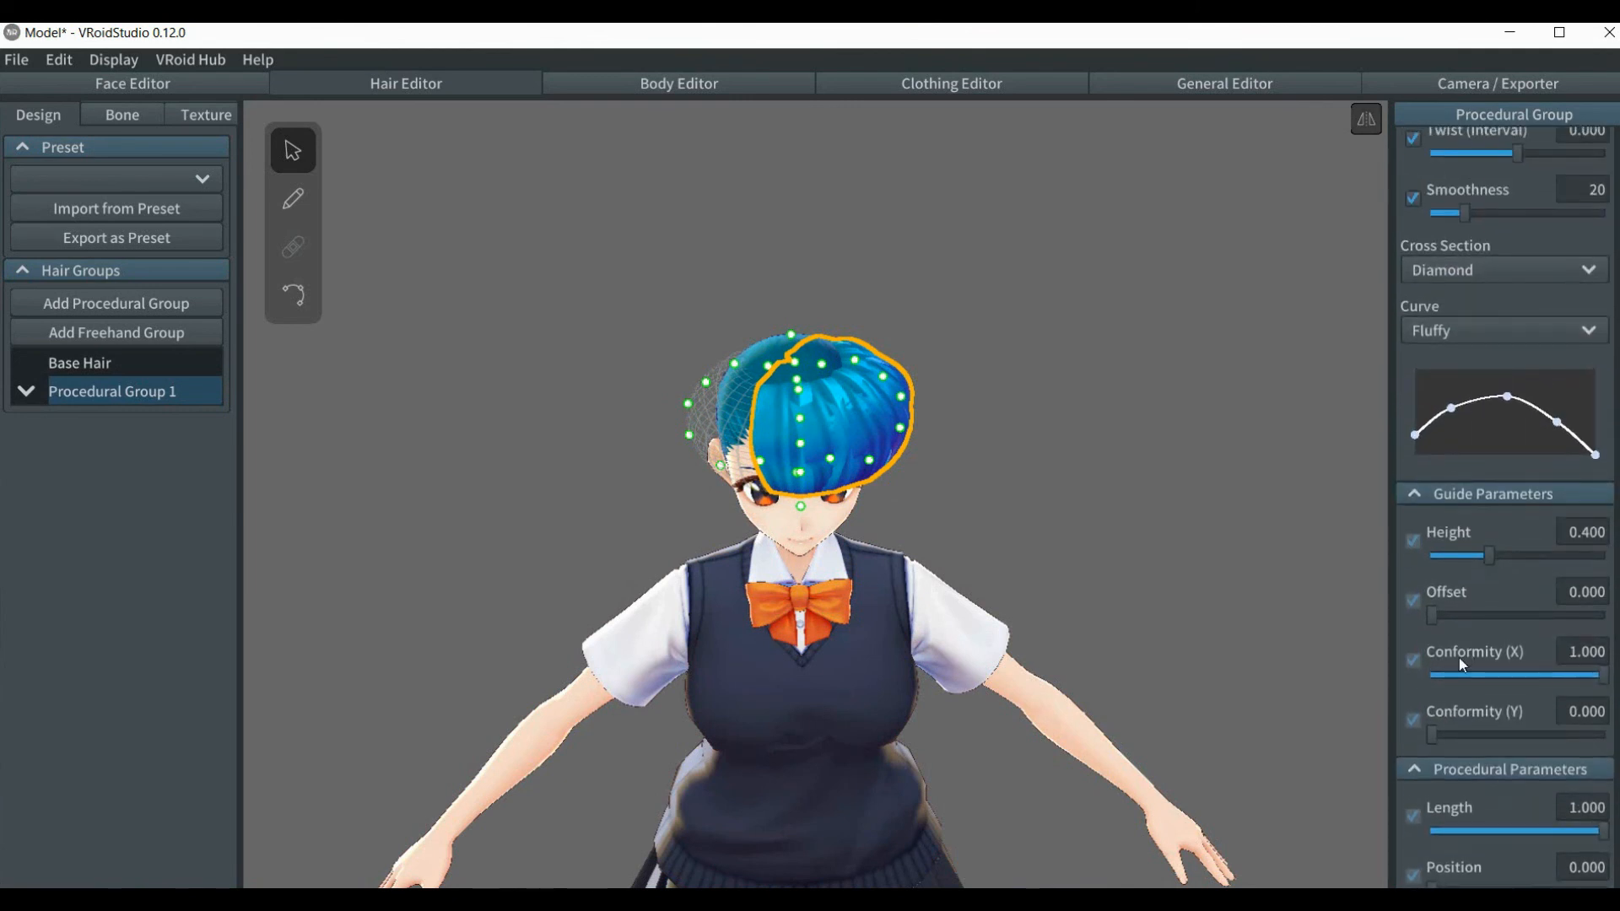
mouse_move(1437, 734)
left_mouse_down()
mouse_move(1490, 735)
mouse_move(1414, 730)
left_mouse_up()
scroll(1504, 506, "up", 10)
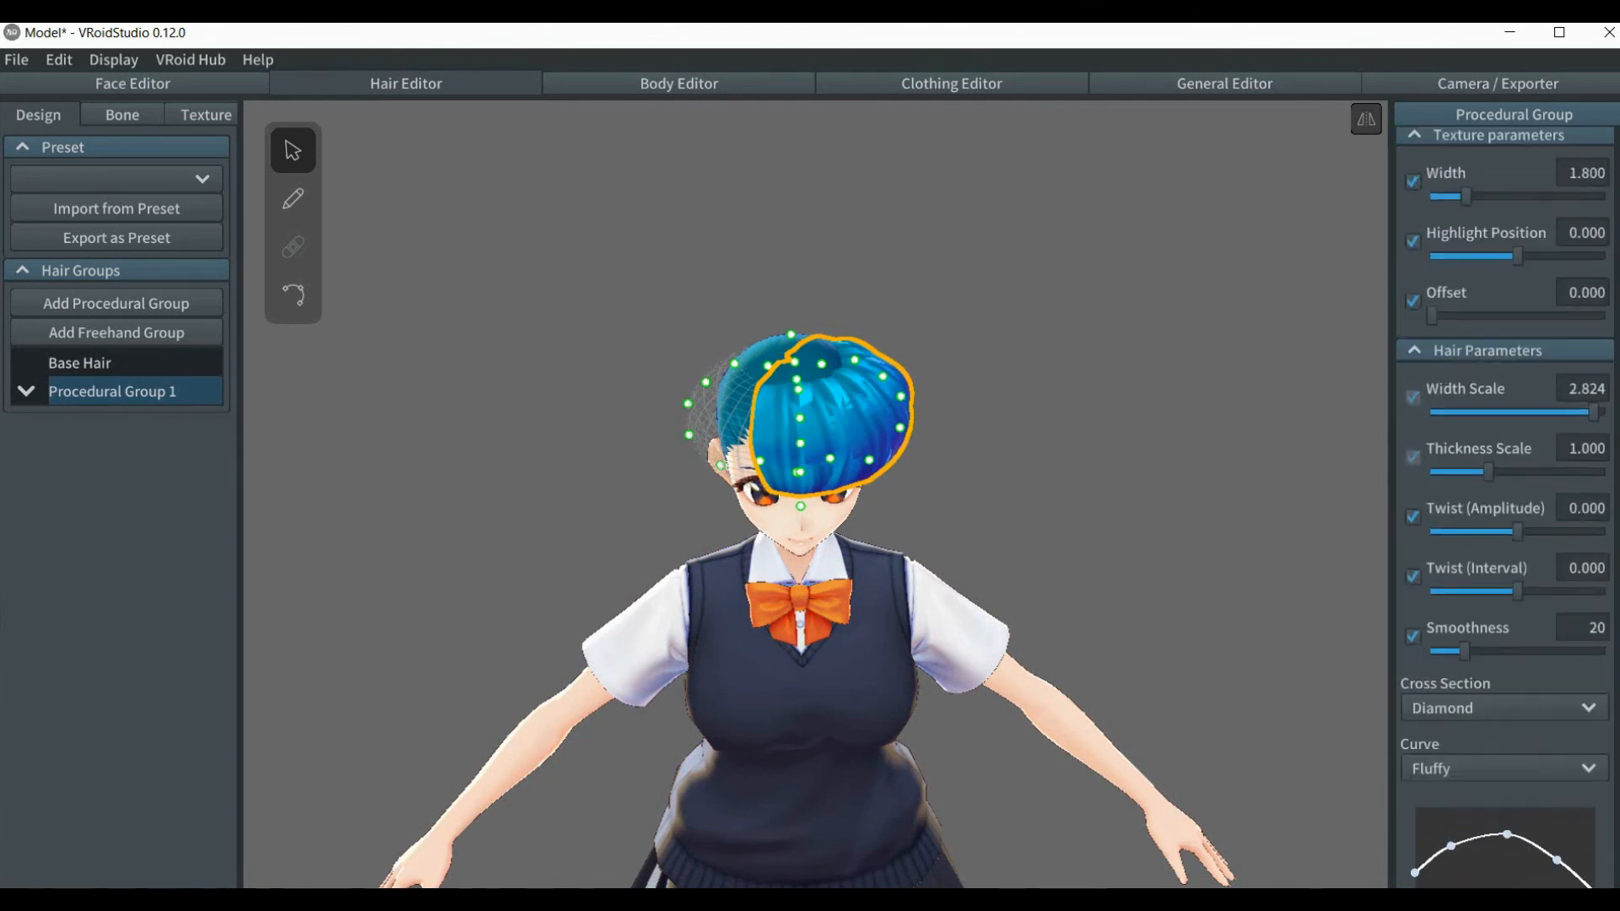
scroll(1504, 506, "up", 3)
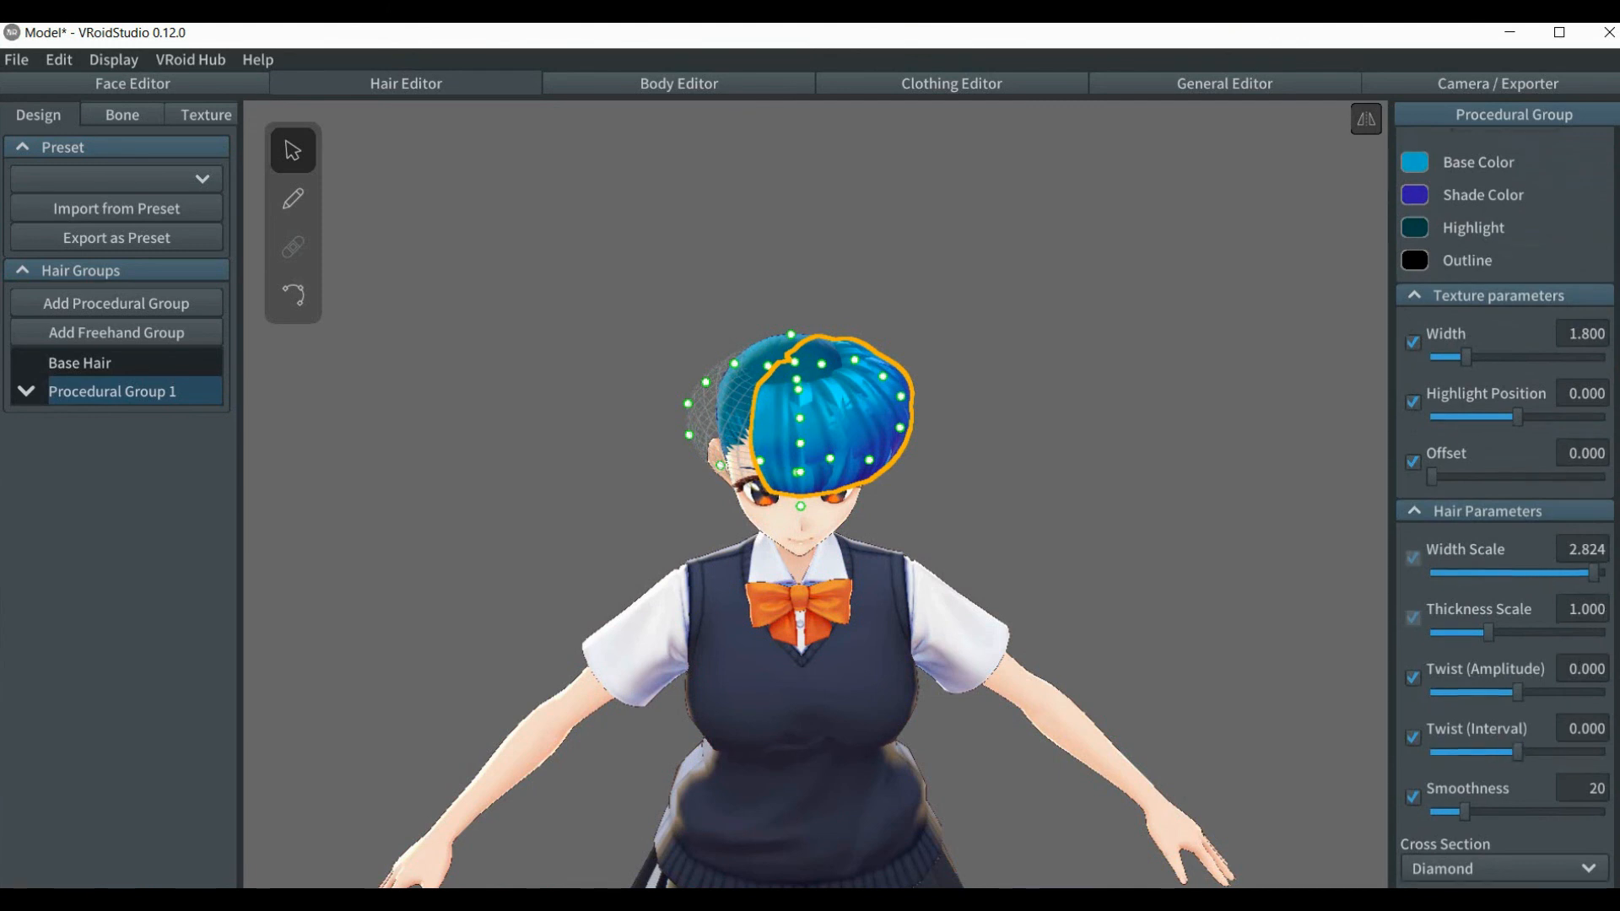
scroll(1504, 506, "up", 3)
scroll(1504, 506, "down", 3)
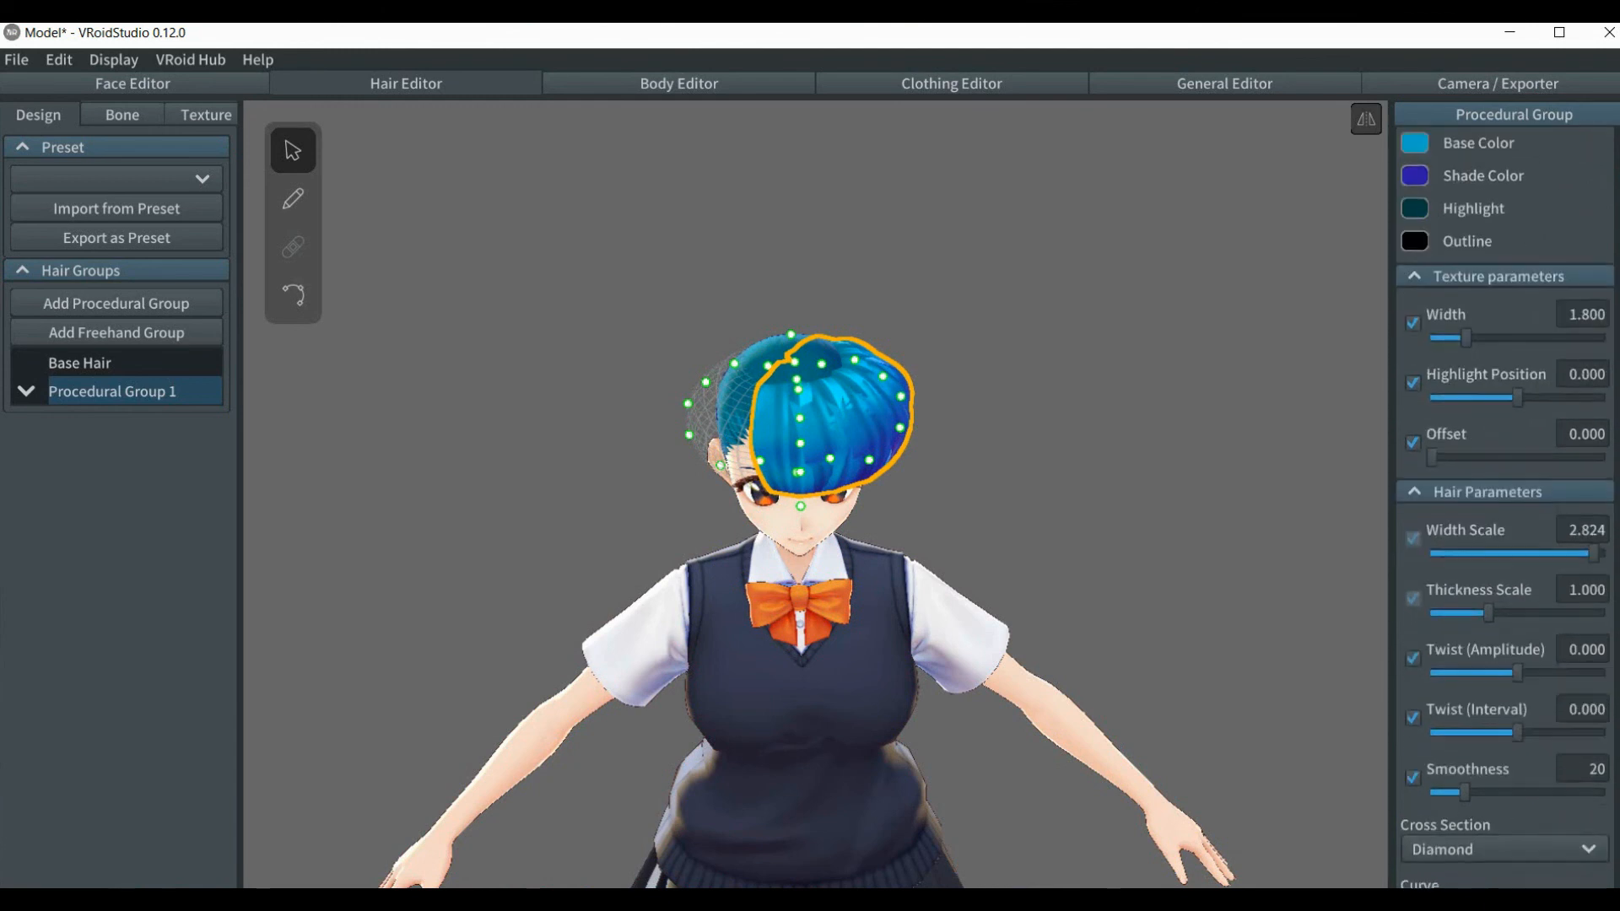
left_click_drag(1599, 558, 1485, 559)
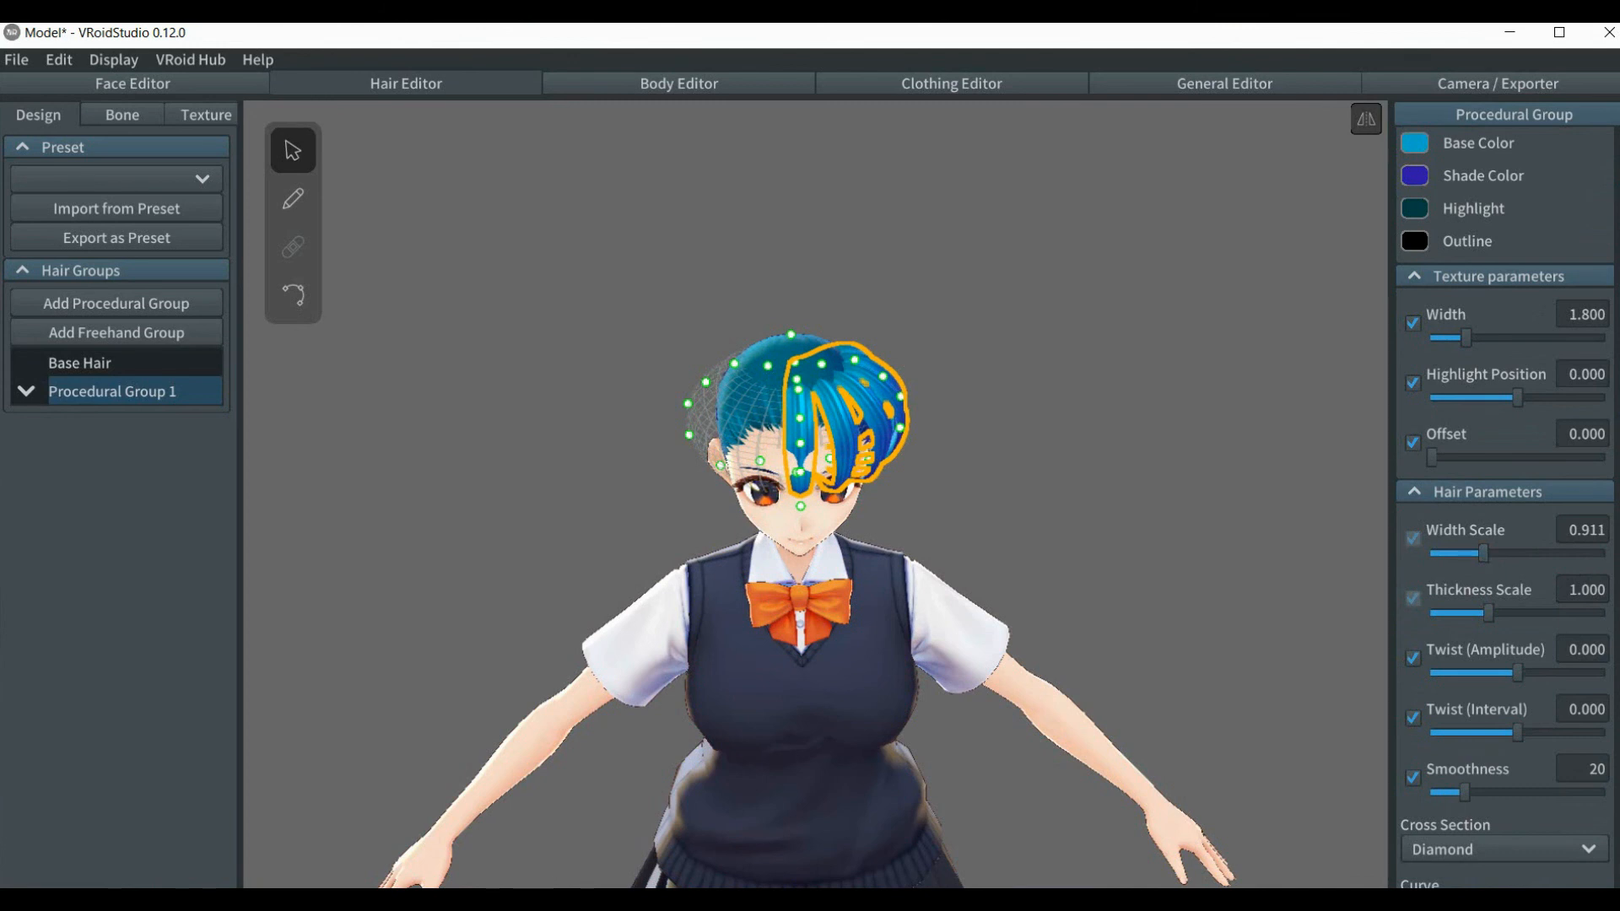
- Reduce the procedural group's Interval to about 54.149 so the strands sit closer together
scroll(1602, 624, "down", 10)
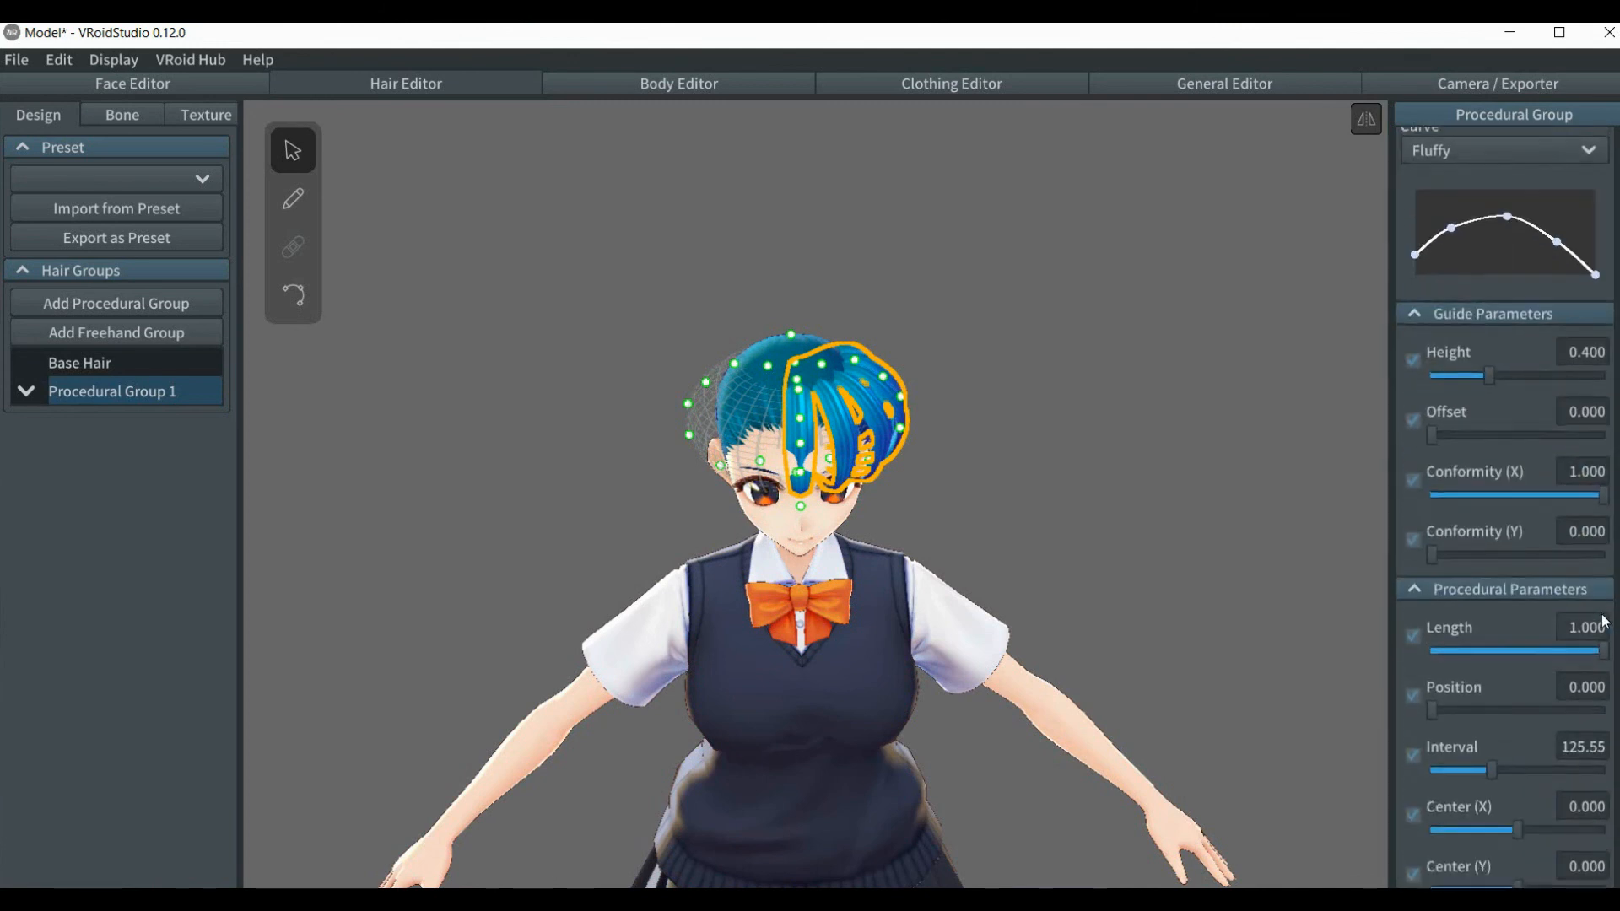
scroll(1604, 622, "down", 5)
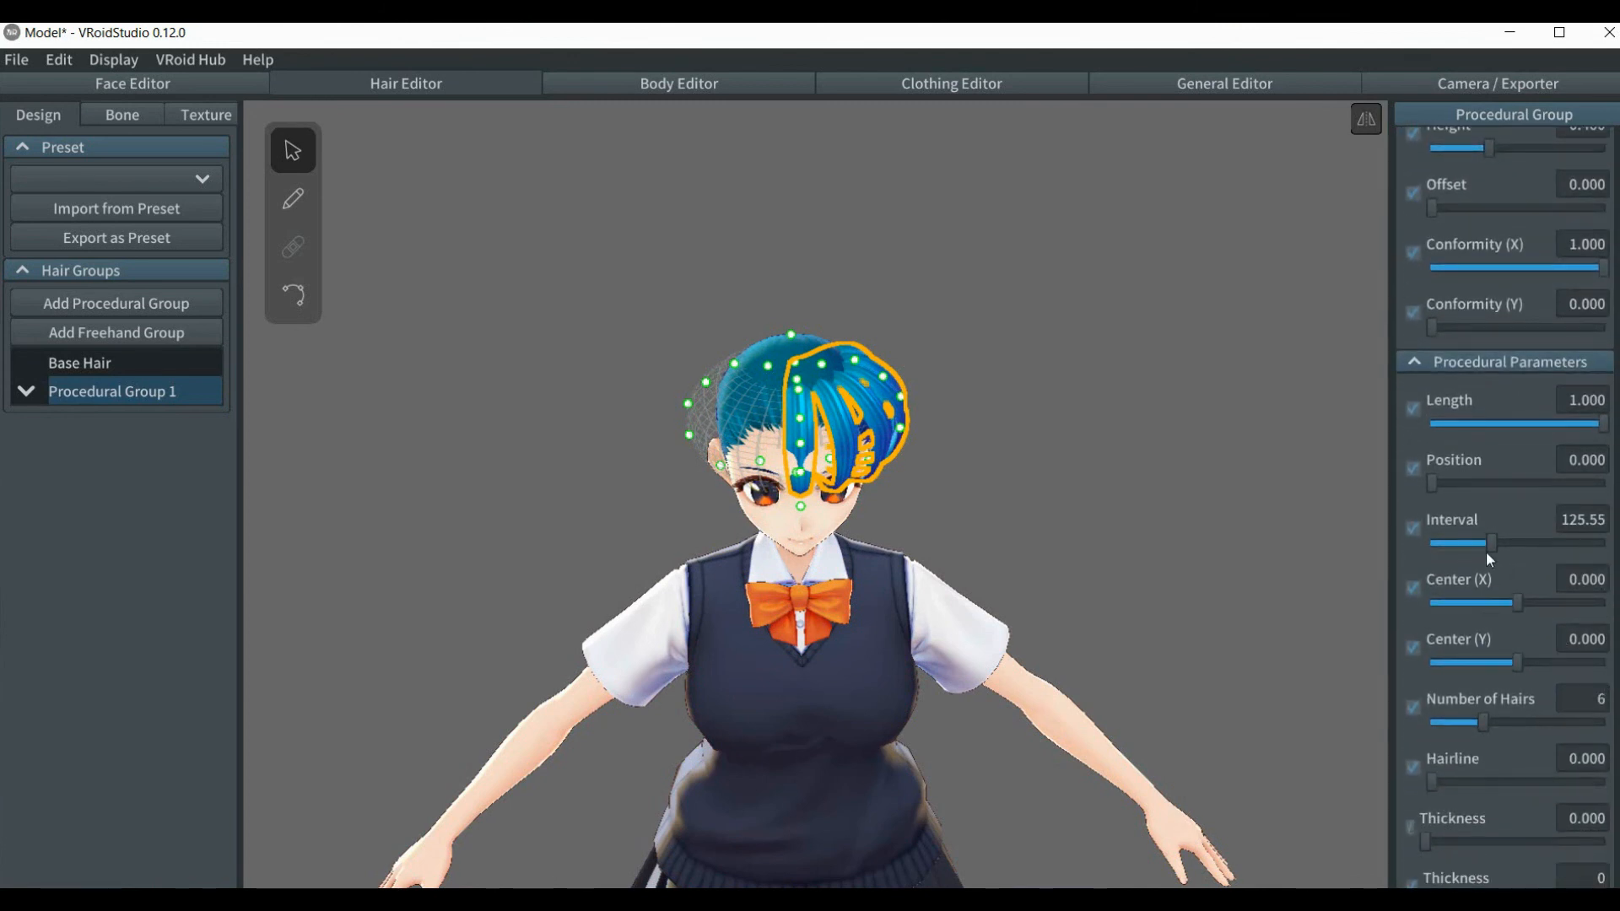
left_click_drag(1490, 544, 1456, 568)
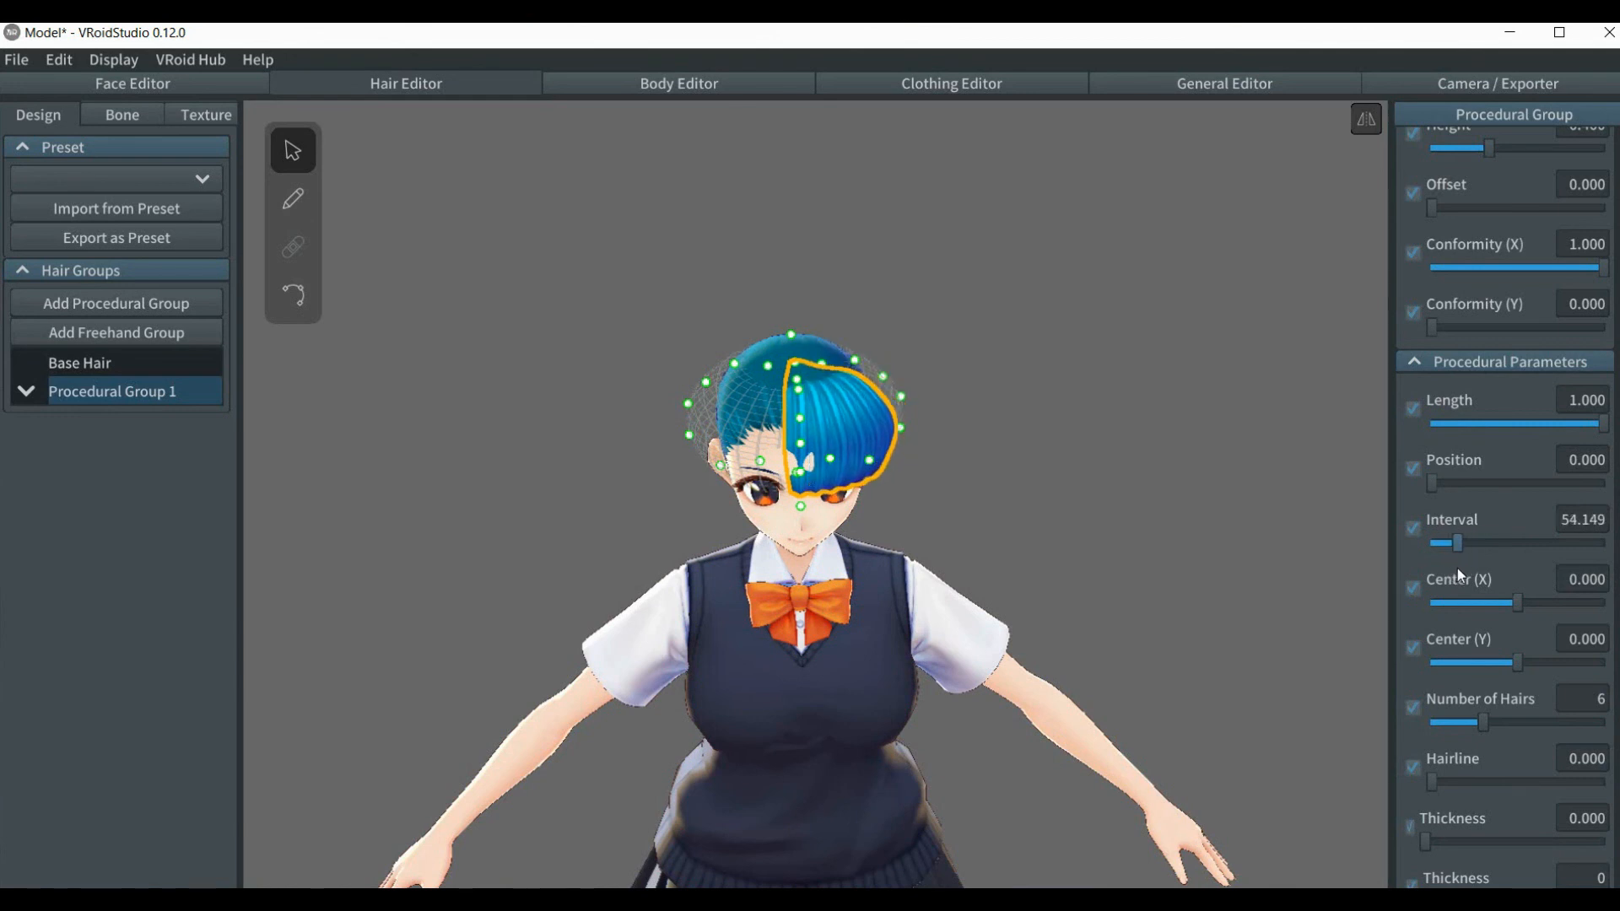
- Try shifting the narrowed hair group with a Center (Y) of about 0.129, and reset it to 0.0
left_click_drag(1519, 663, 1528, 663)
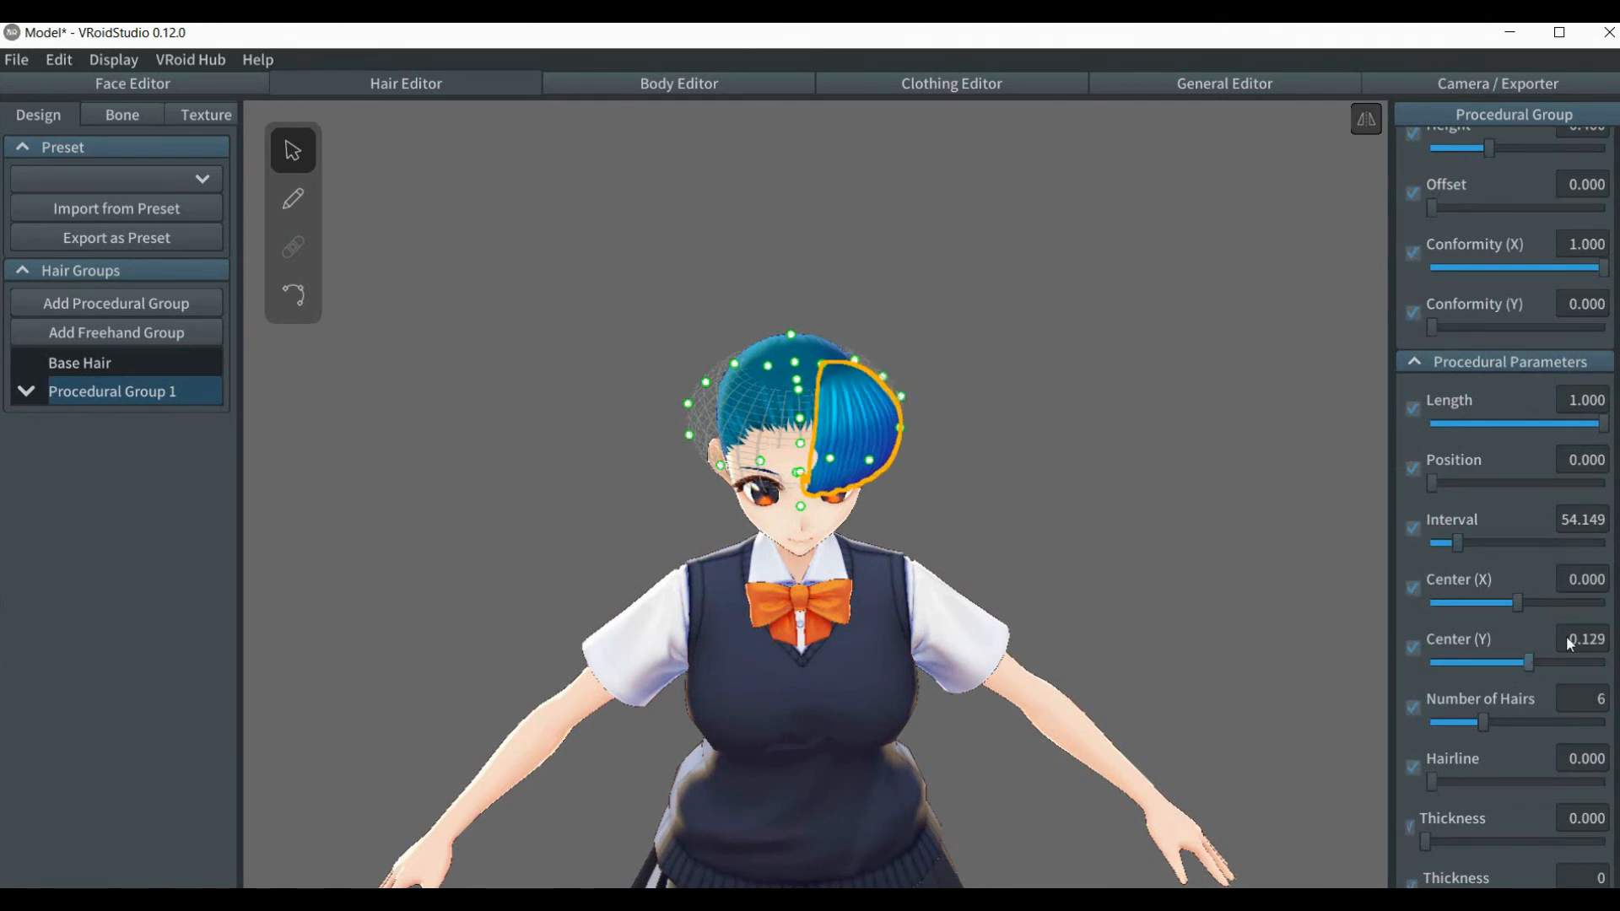
left_click(1588, 640)
type("0")
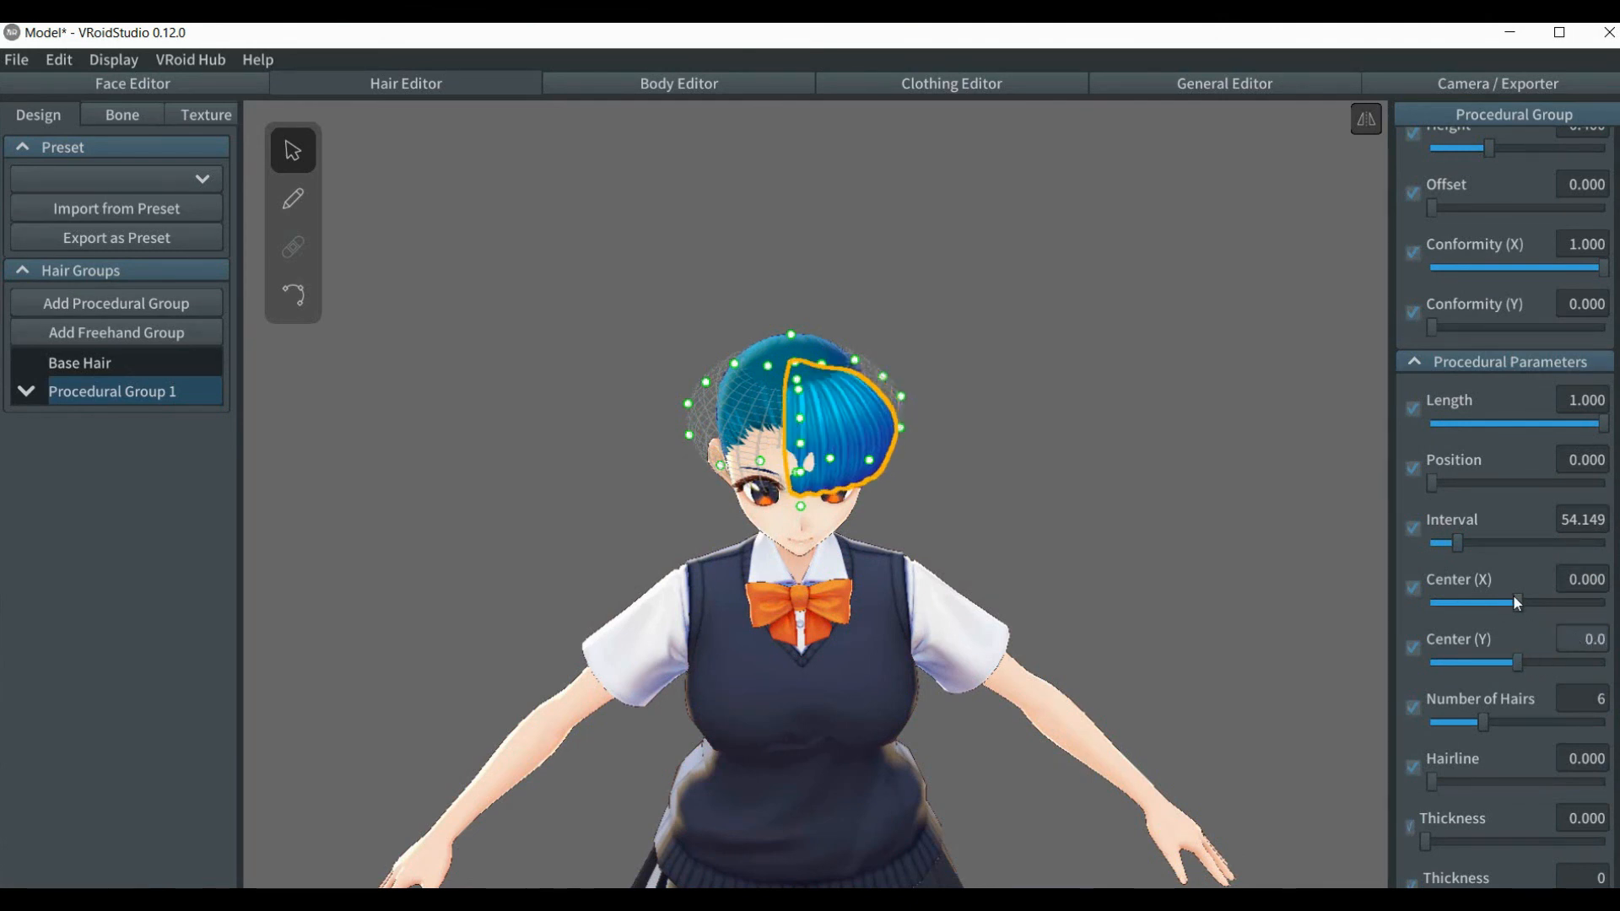
- Set the hair group's Center (X) to about 0.149 and its Position to about 78.545, checking the result from the front
left_click_drag(1518, 603, 1530, 604)
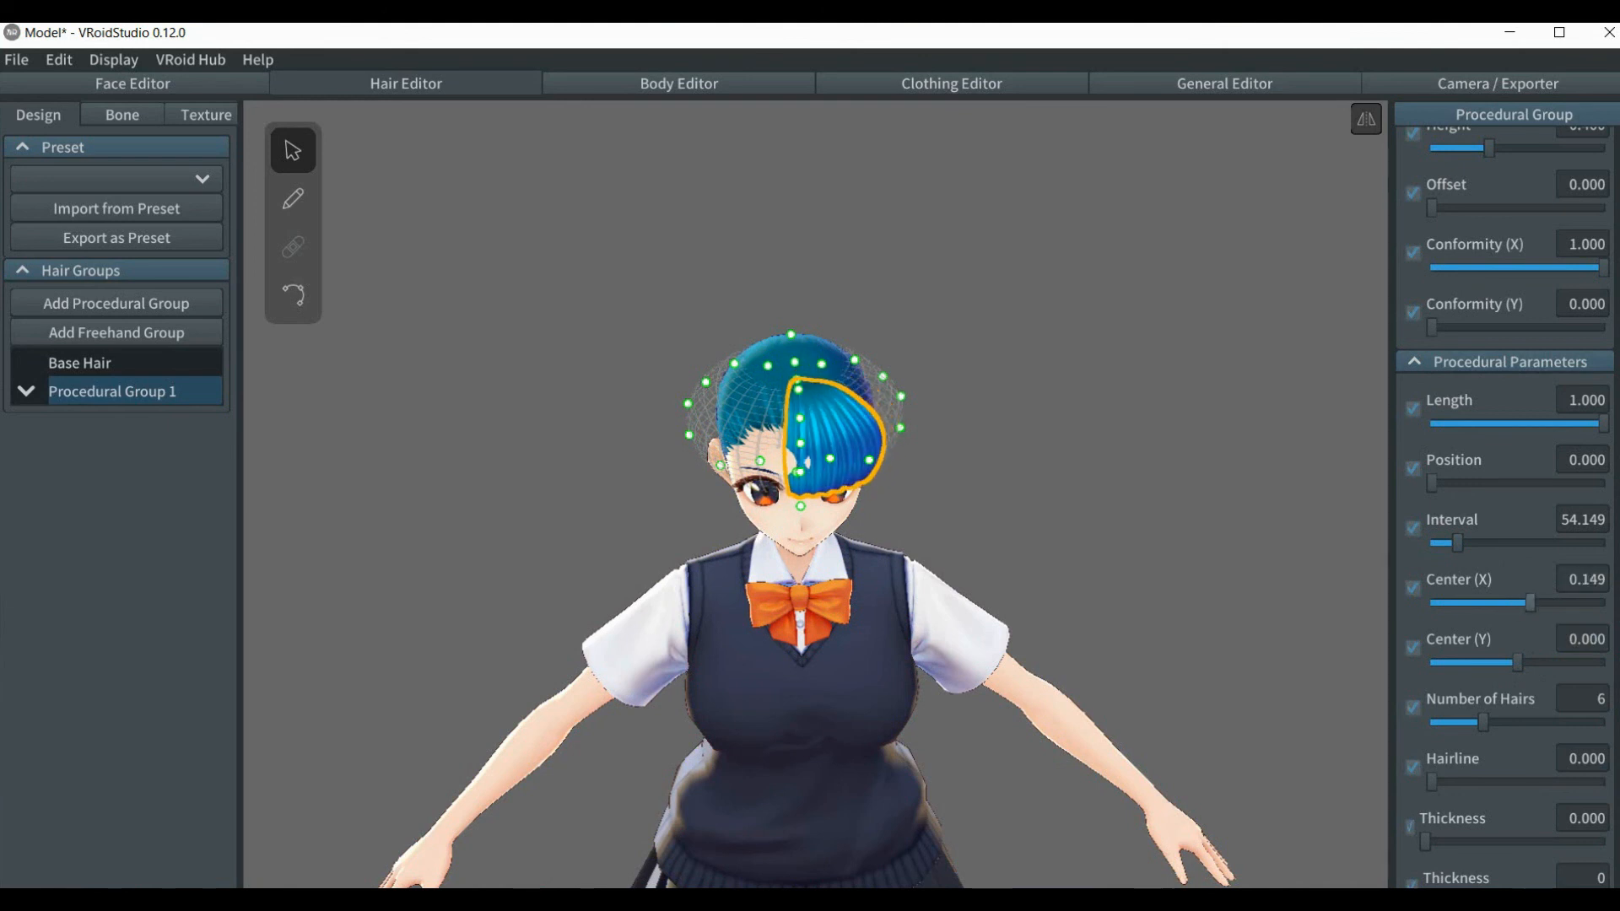
scroll(1506, 506, "down", 1)
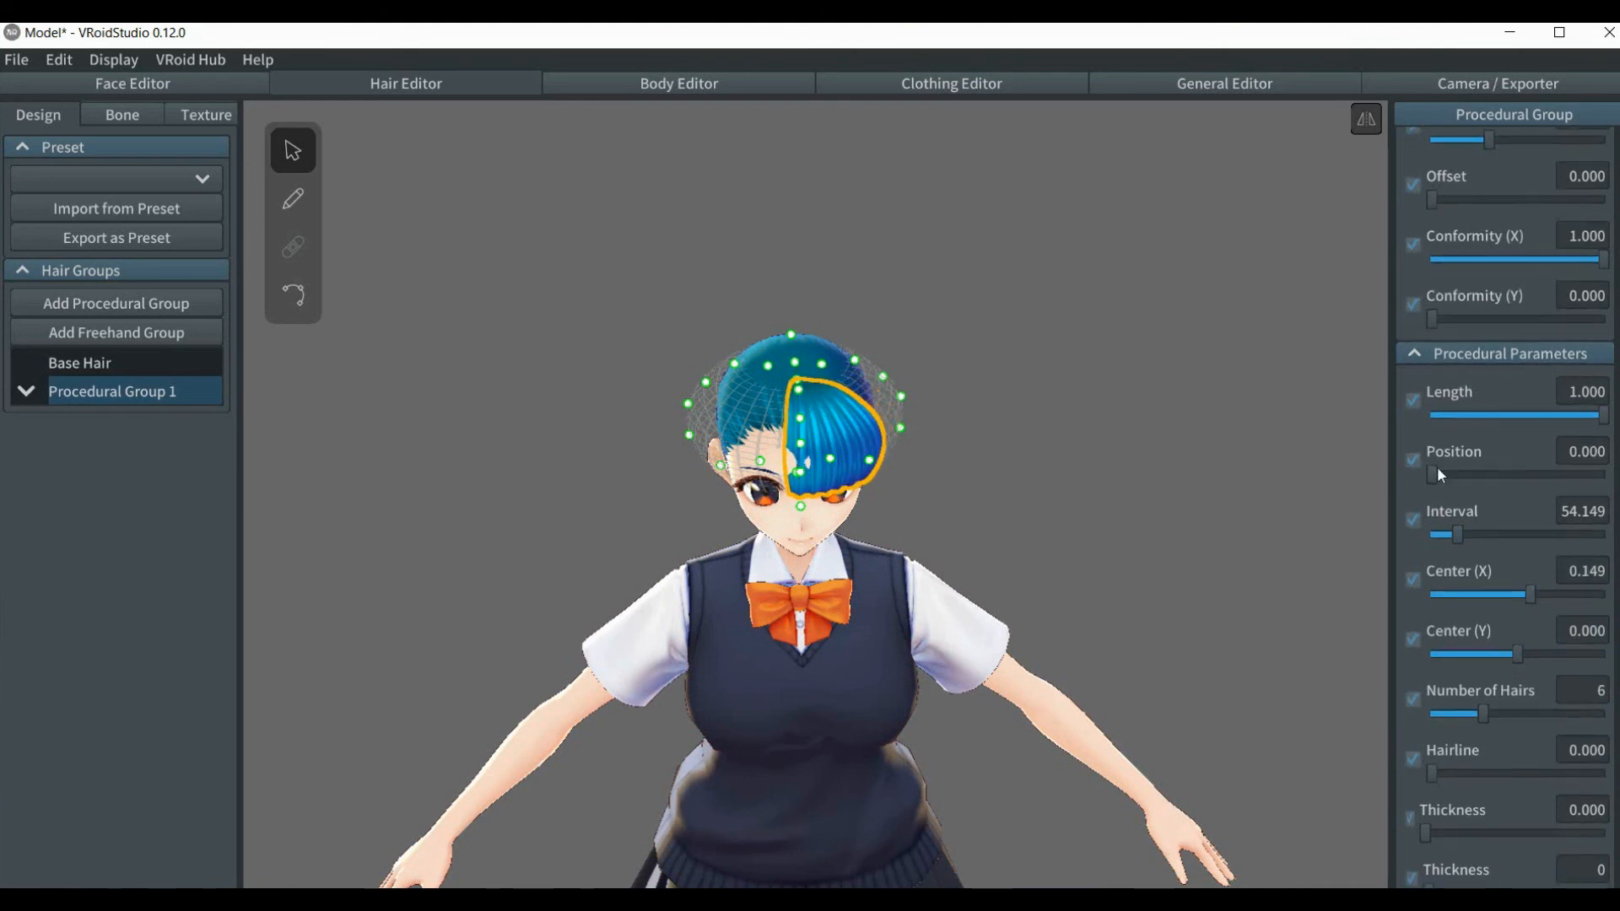
left_click_drag(1434, 476, 1474, 483)
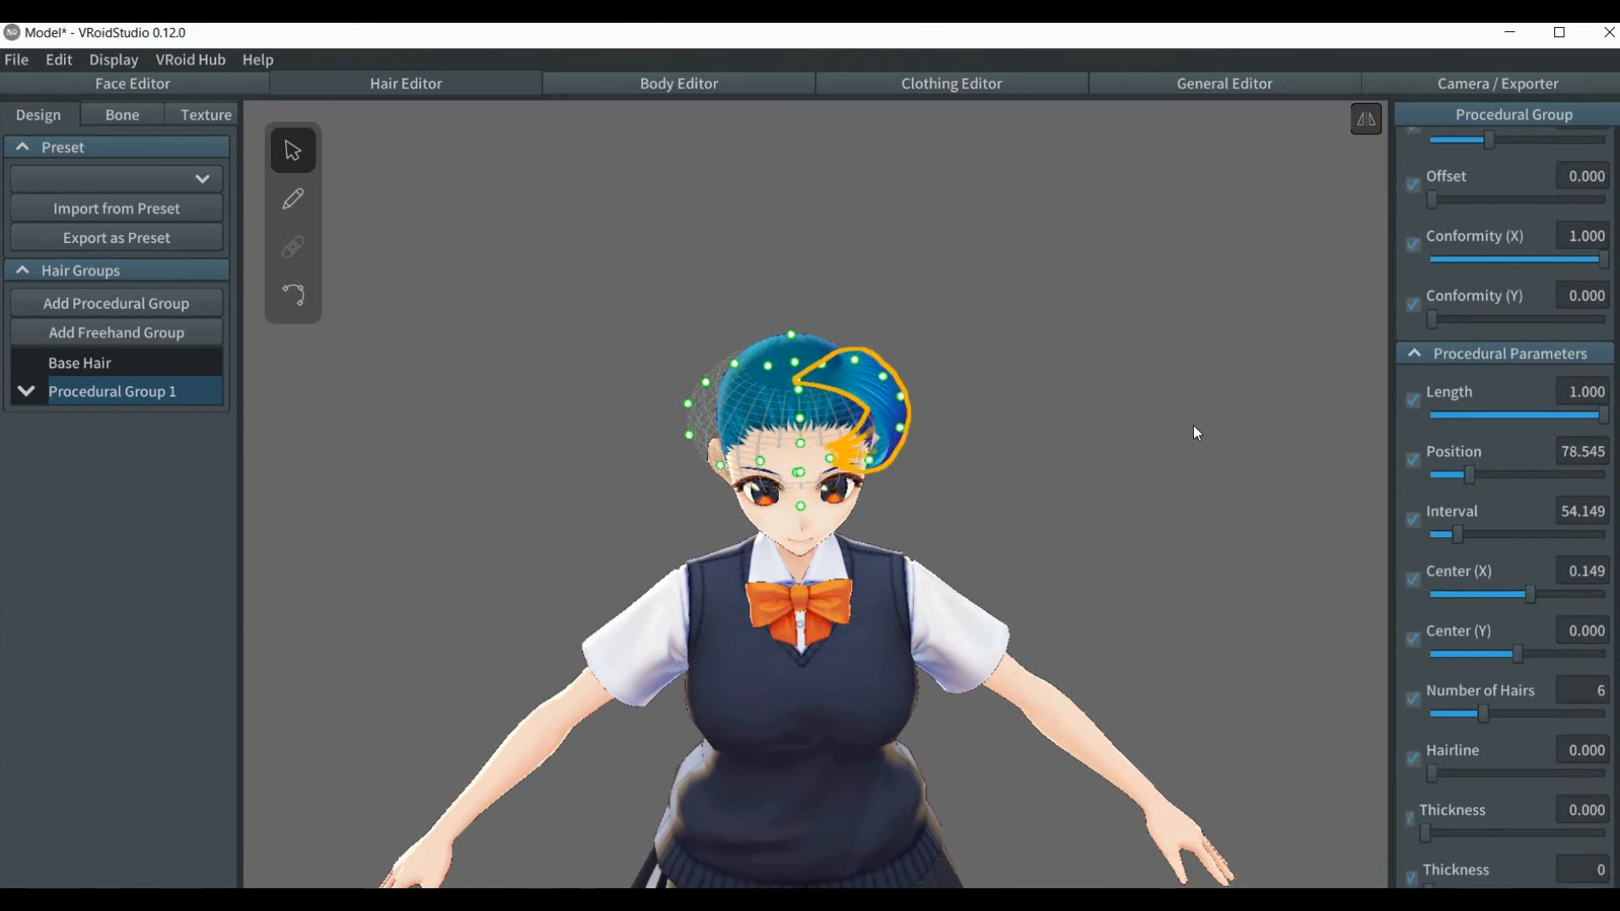
right_click_drag(1193, 426, 1191, 411)
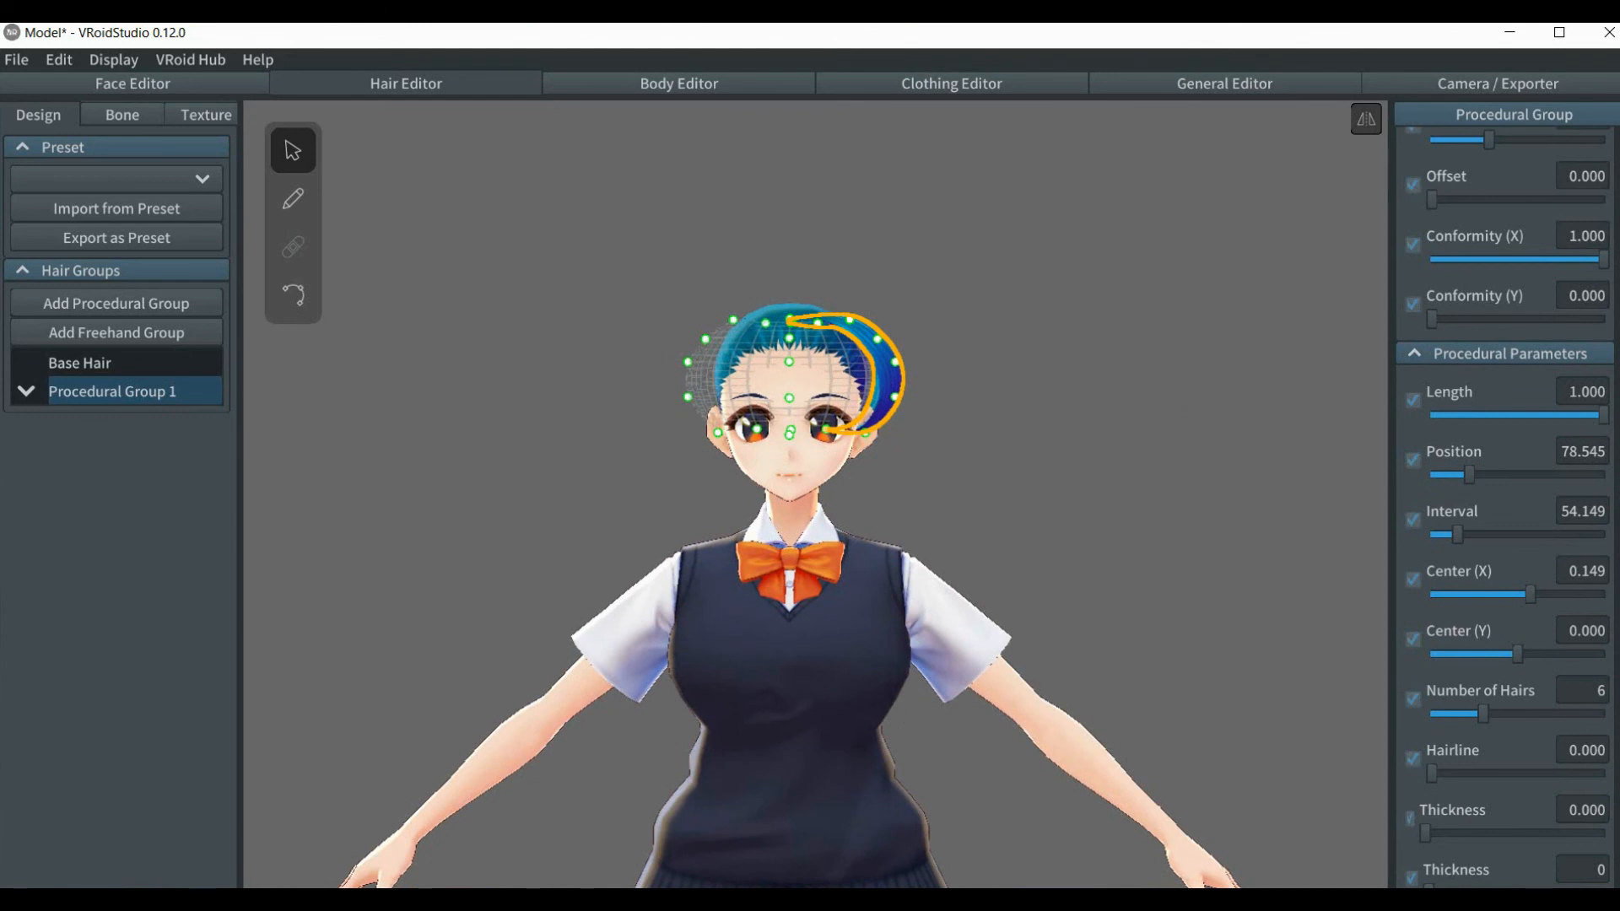
- Increase the hair group's Width Scale to about 2.156 and view the side hair from slightly above
scroll(1506, 506, "up", 8)
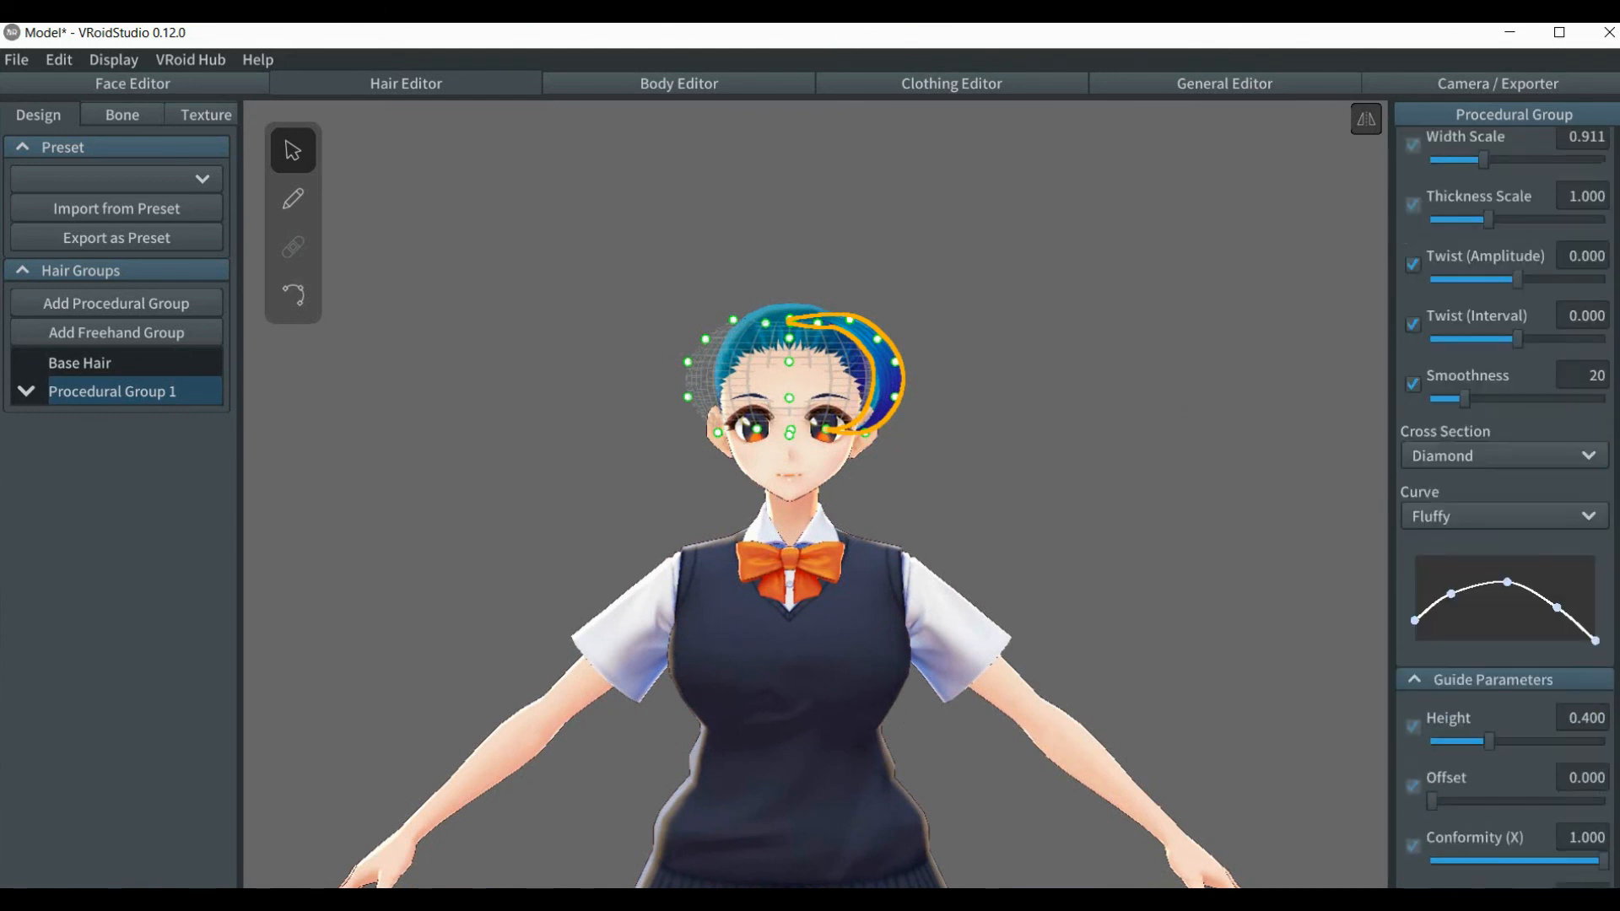
scroll(1484, 414, "up", 5)
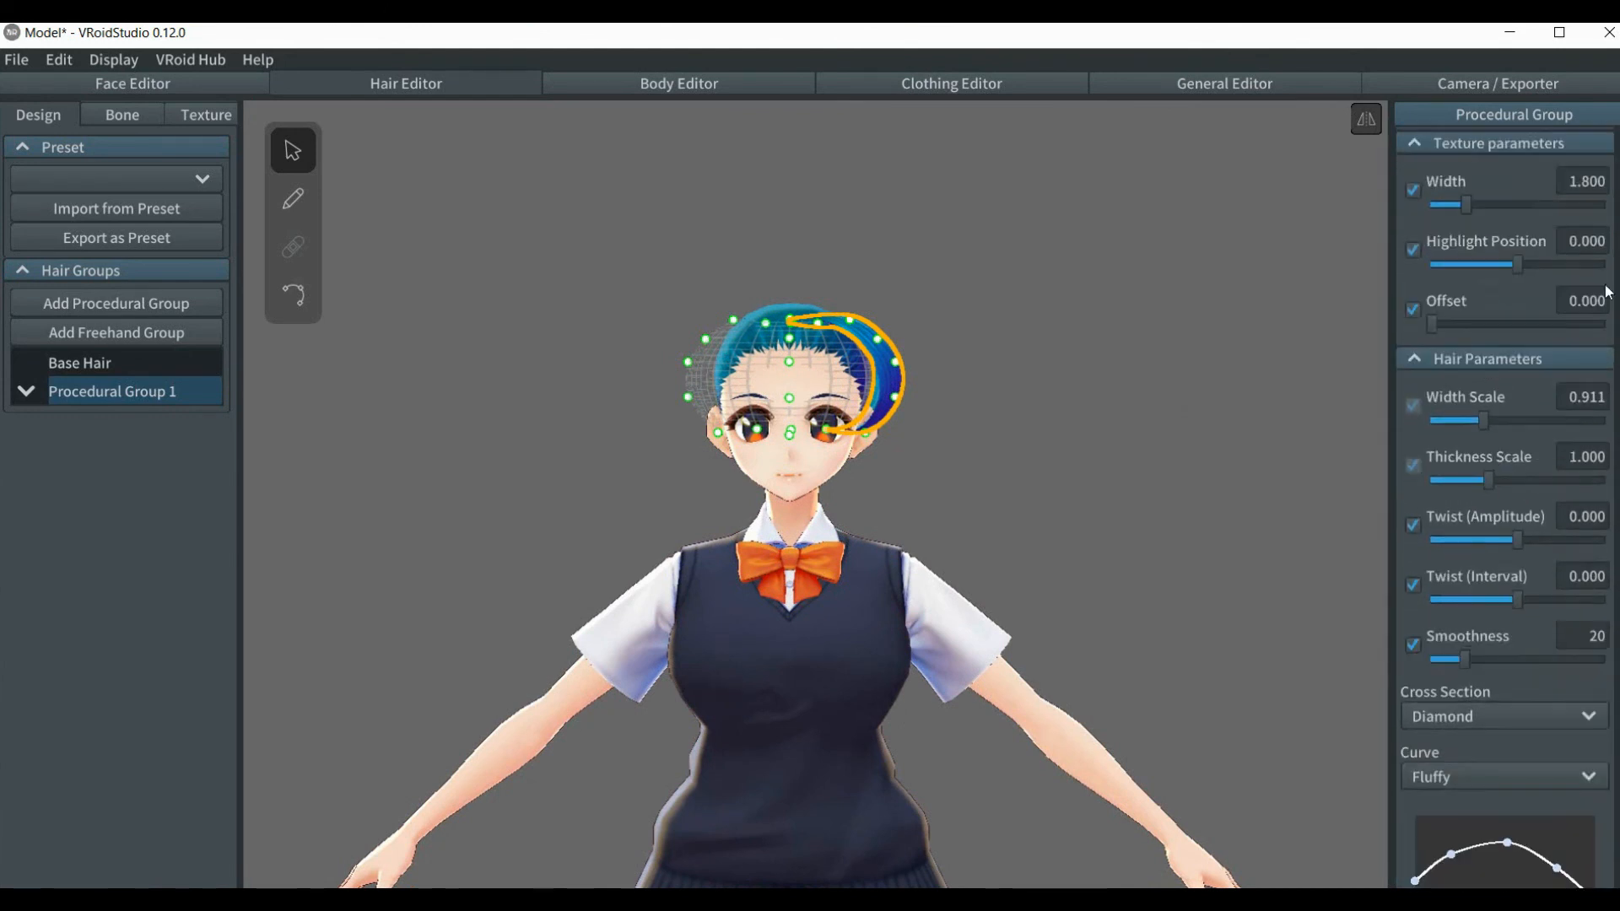
left_click_drag(1492, 428, 1558, 423)
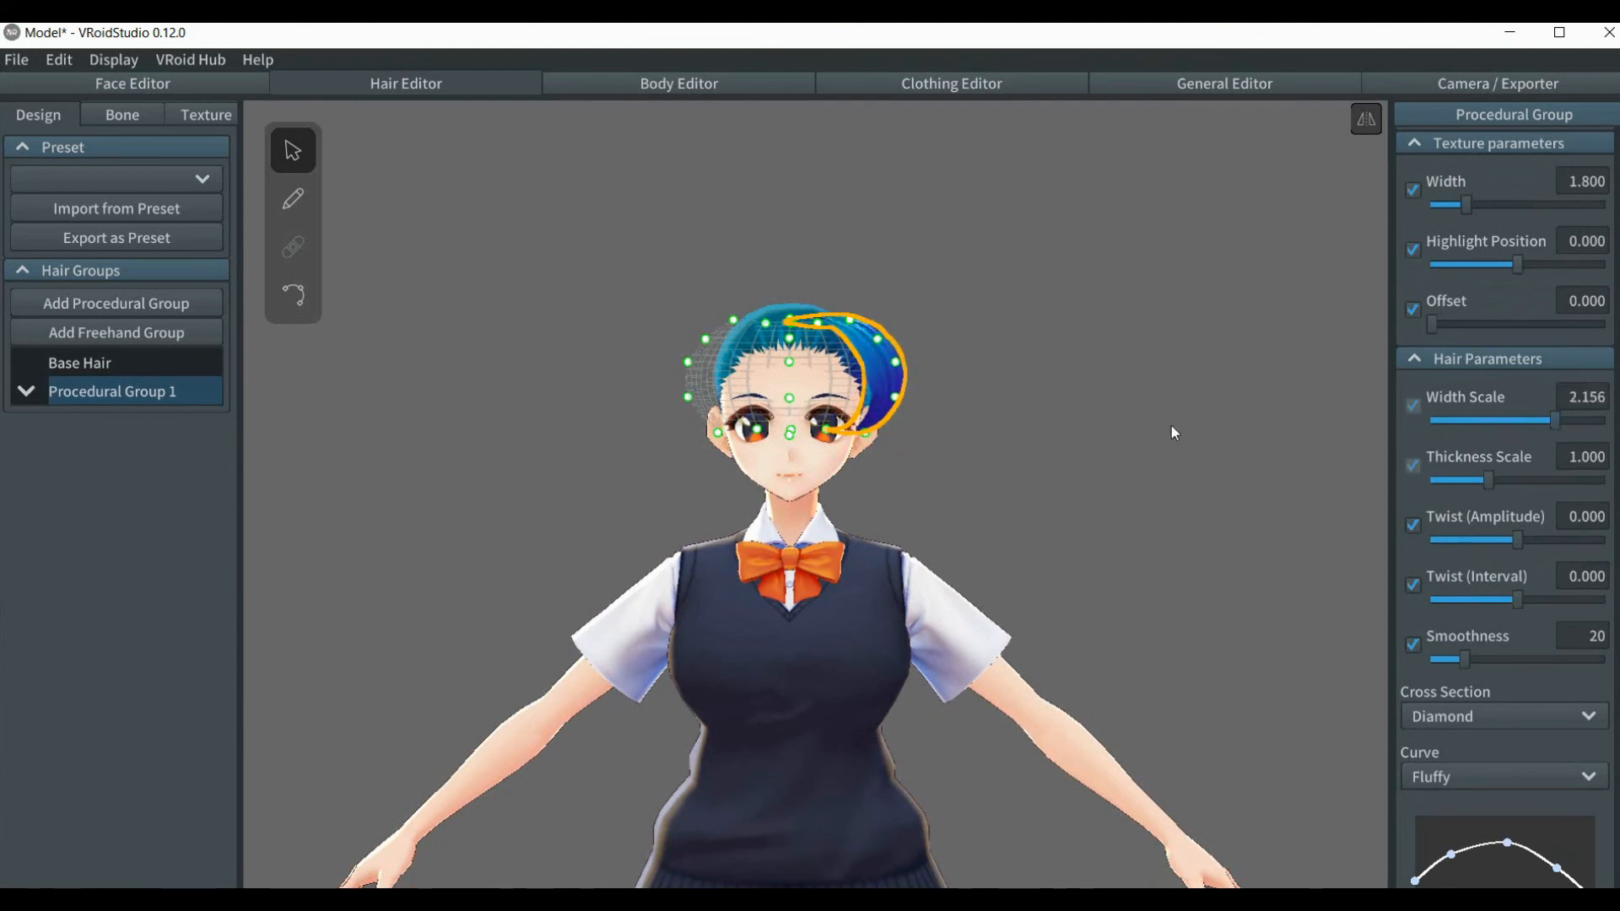
mouse_move(1174, 432)
right_mouse_down()
mouse_move(1172, 485)
mouse_move(1169, 438)
right_mouse_up()
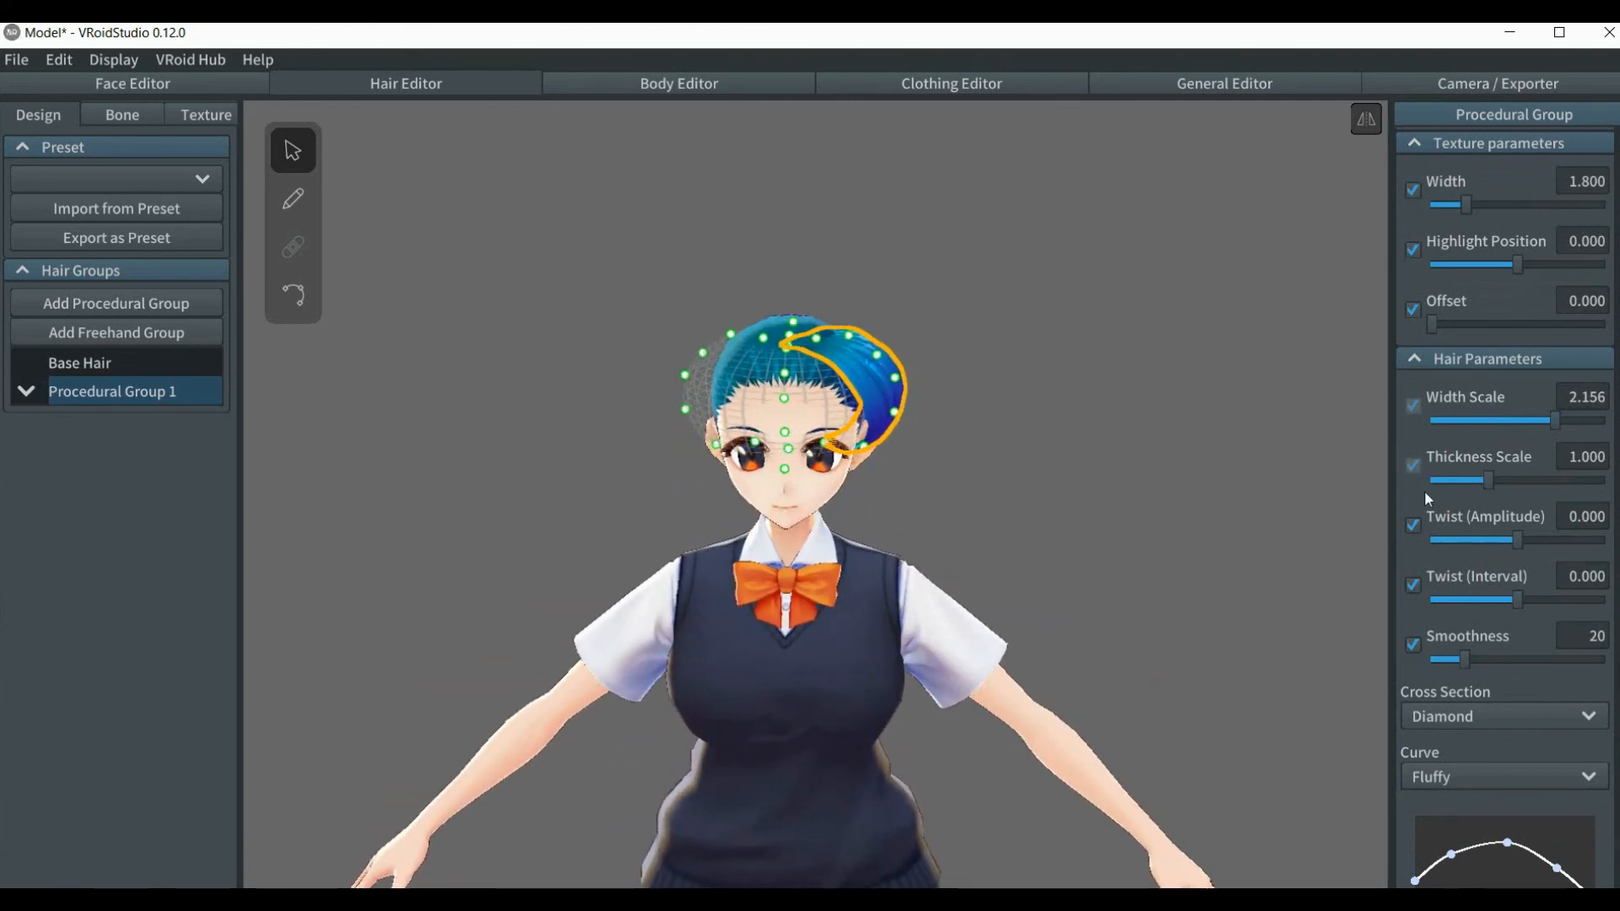
- Raise the guide's Conformity (Y) to about 0.337 and keep Conformity (X) at 1.000
scroll(1476, 497, "down", 9)
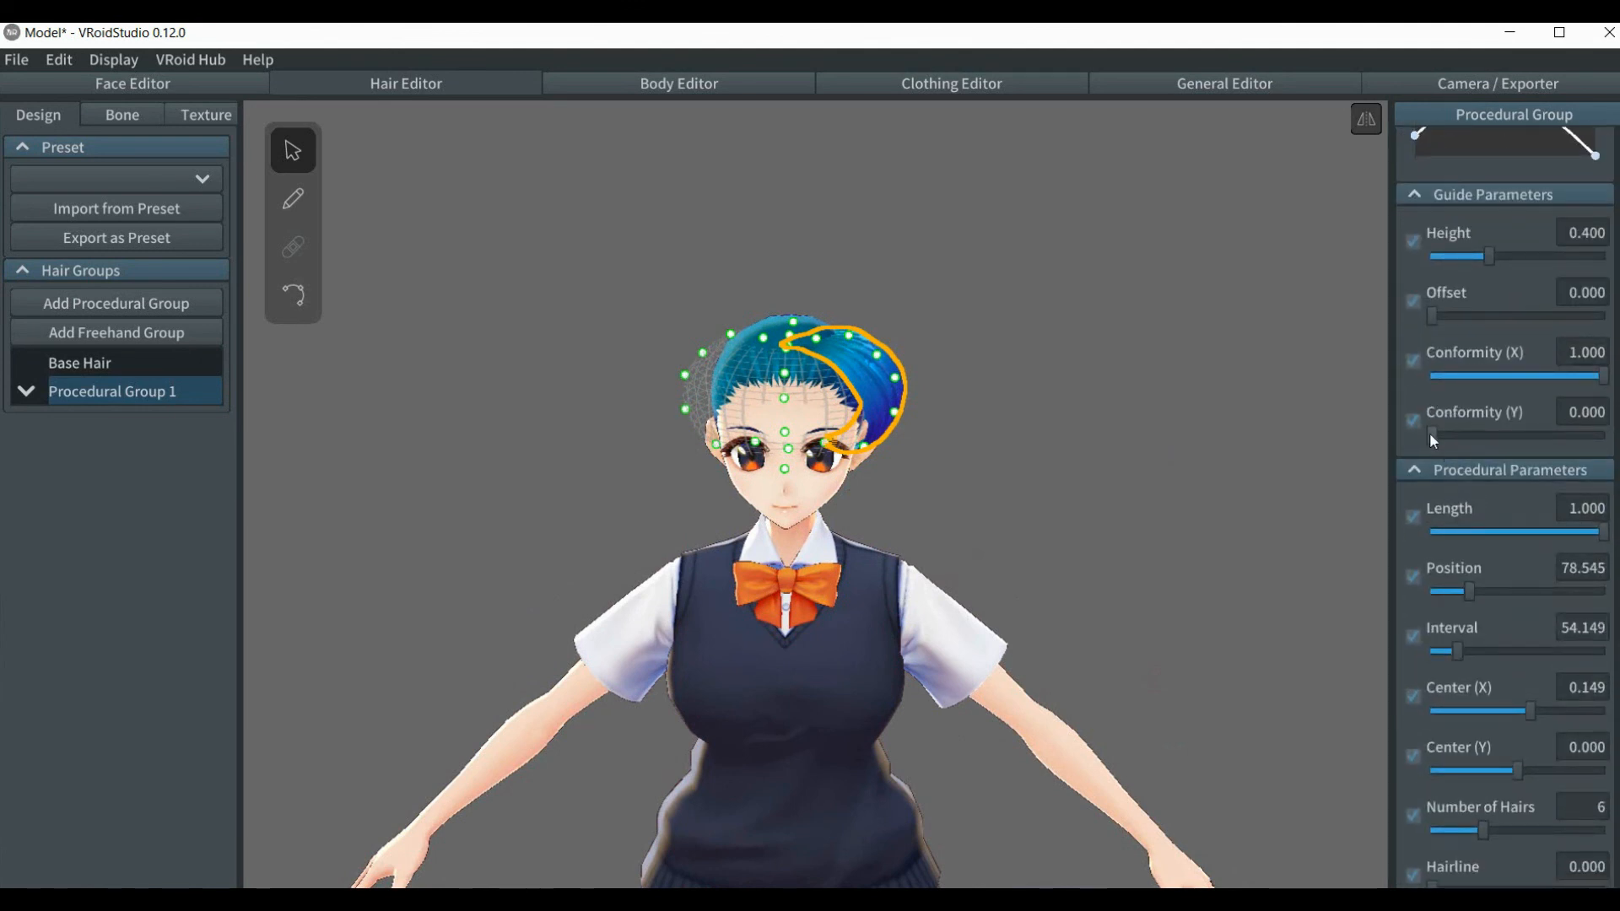
left_click_drag(1430, 433, 1488, 441)
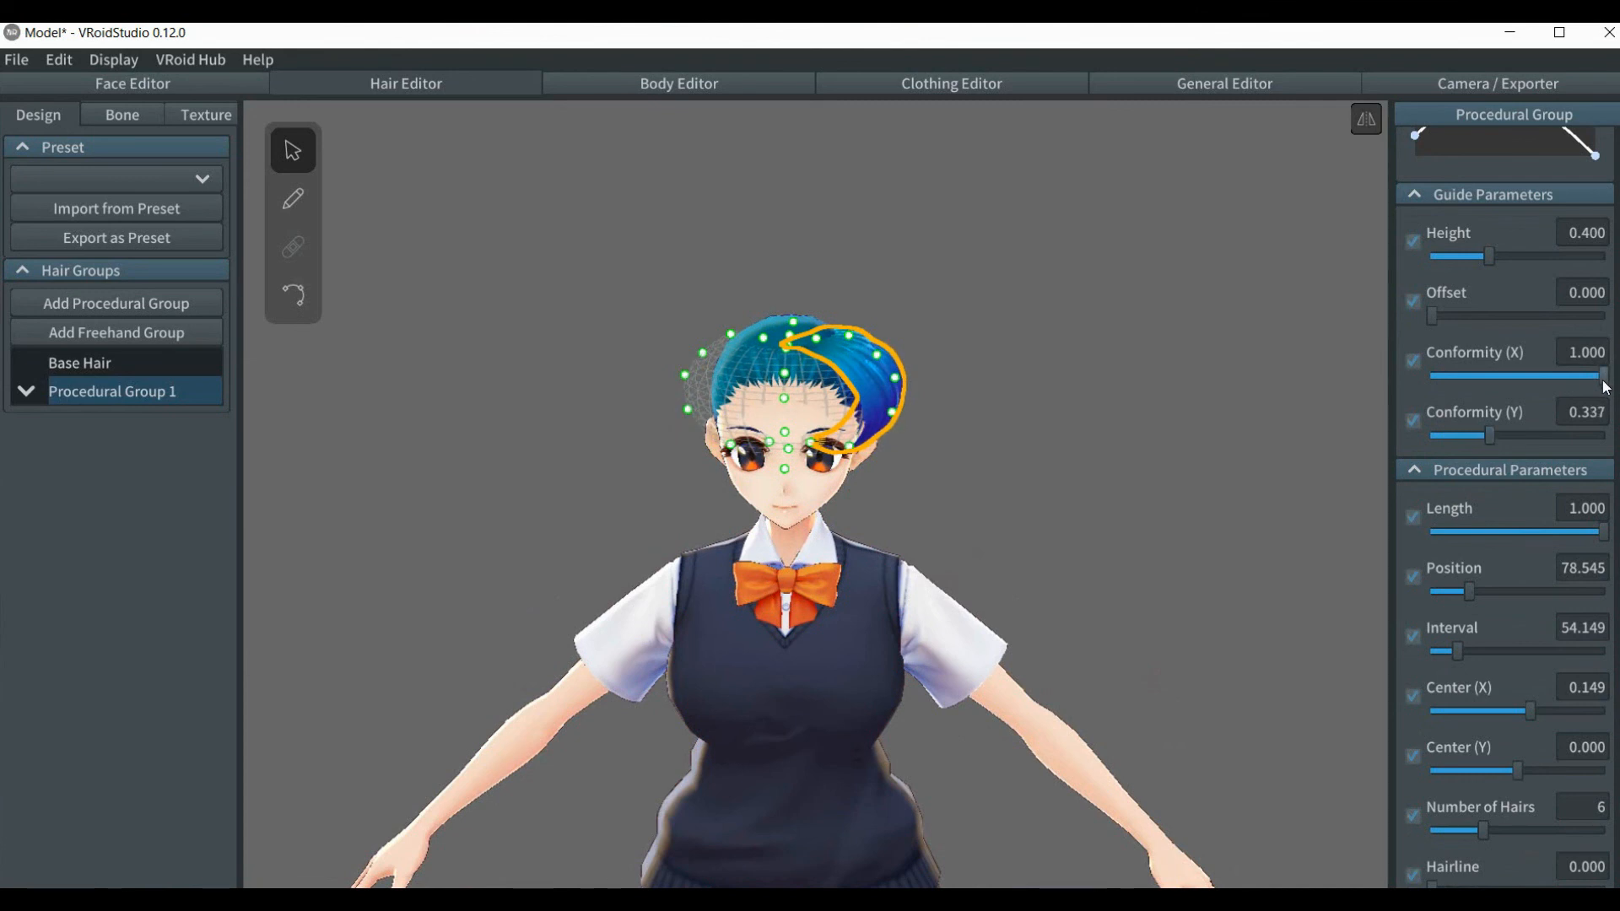
mouse_move(1607, 379)
left_mouse_down()
mouse_move(1441, 385)
mouse_move(1616, 388)
left_mouse_up()
- Try a Center (X) of about 0.347 on the side hair, and set it to 0.0
scroll(1534, 524, "down", 5)
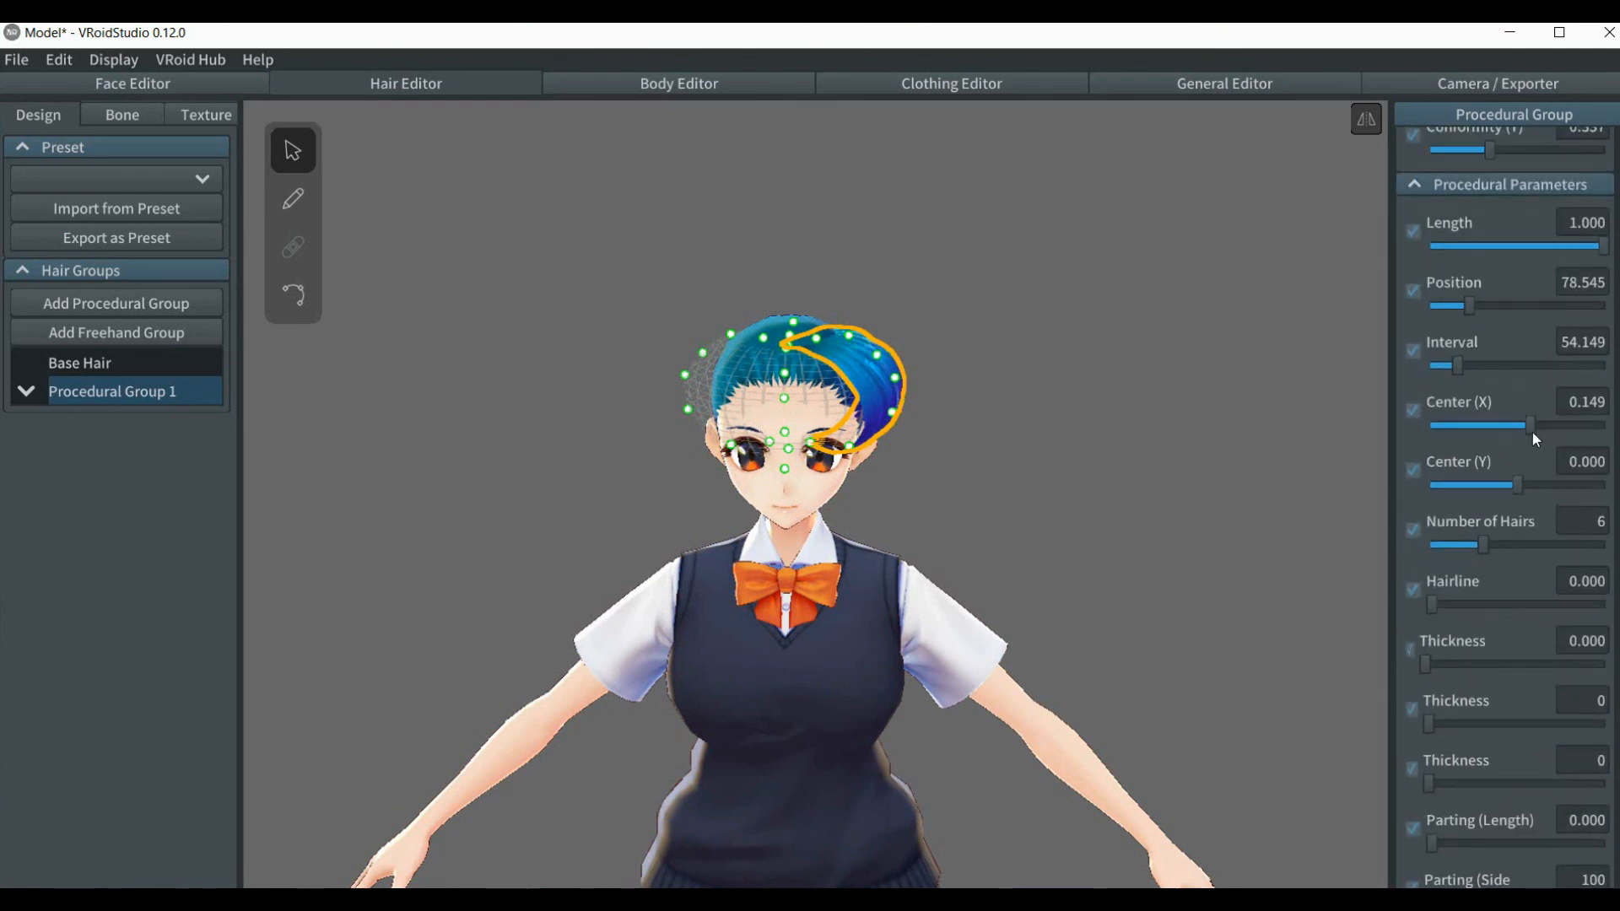
left_click_drag(1536, 432, 1547, 434)
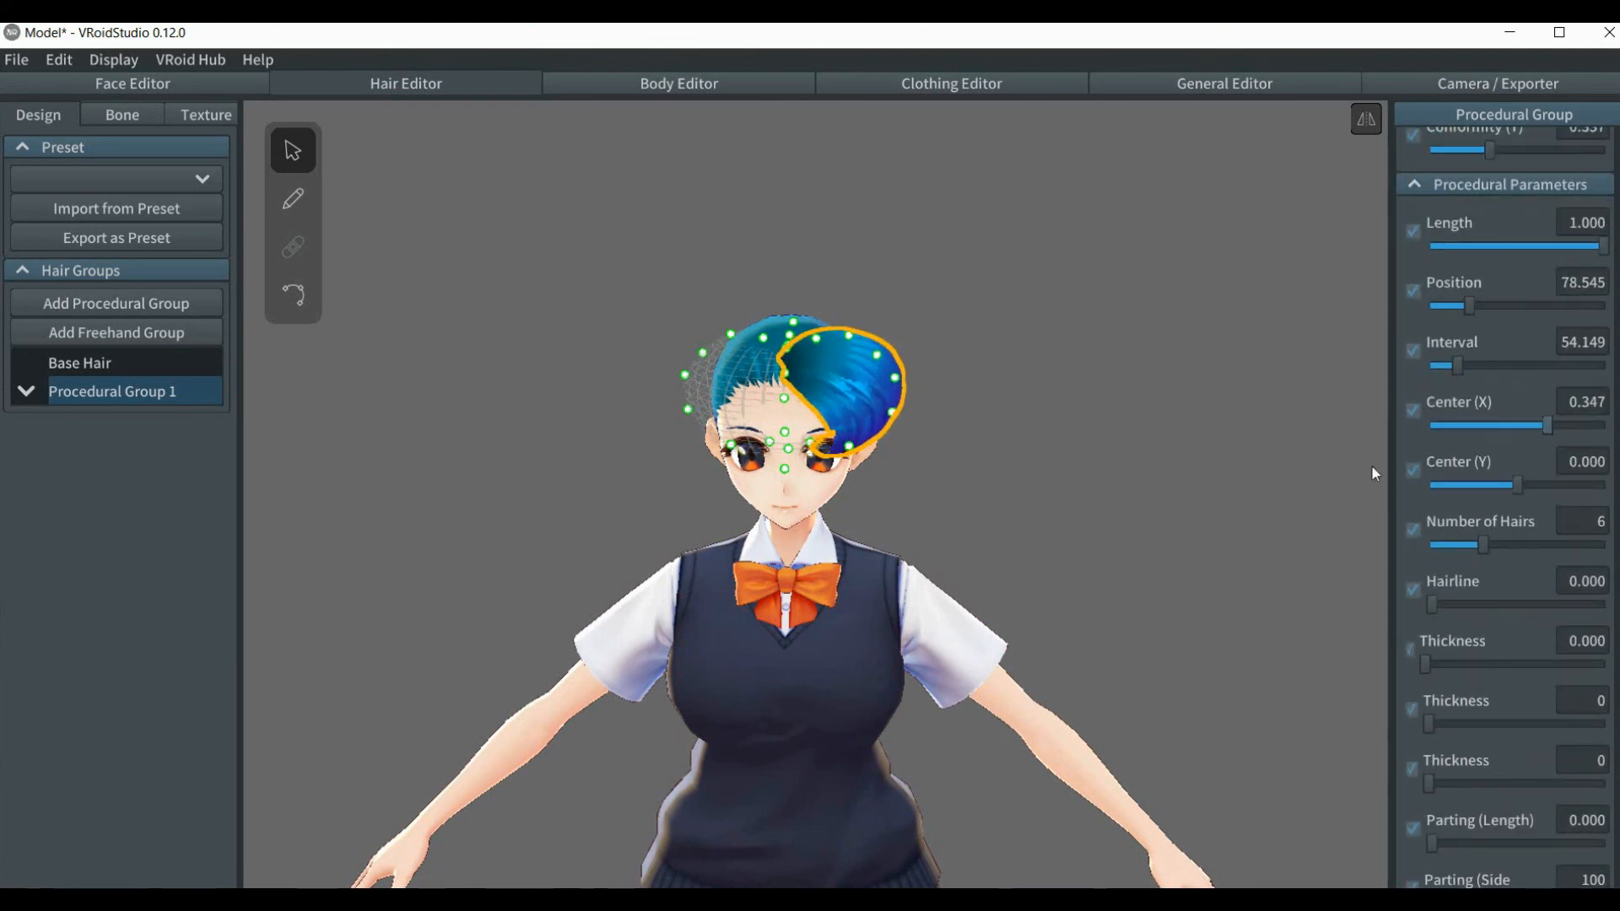
mouse_move(1215, 505)
right_mouse_down()
mouse_move(1136, 501)
mouse_move(1222, 503)
right_mouse_up()
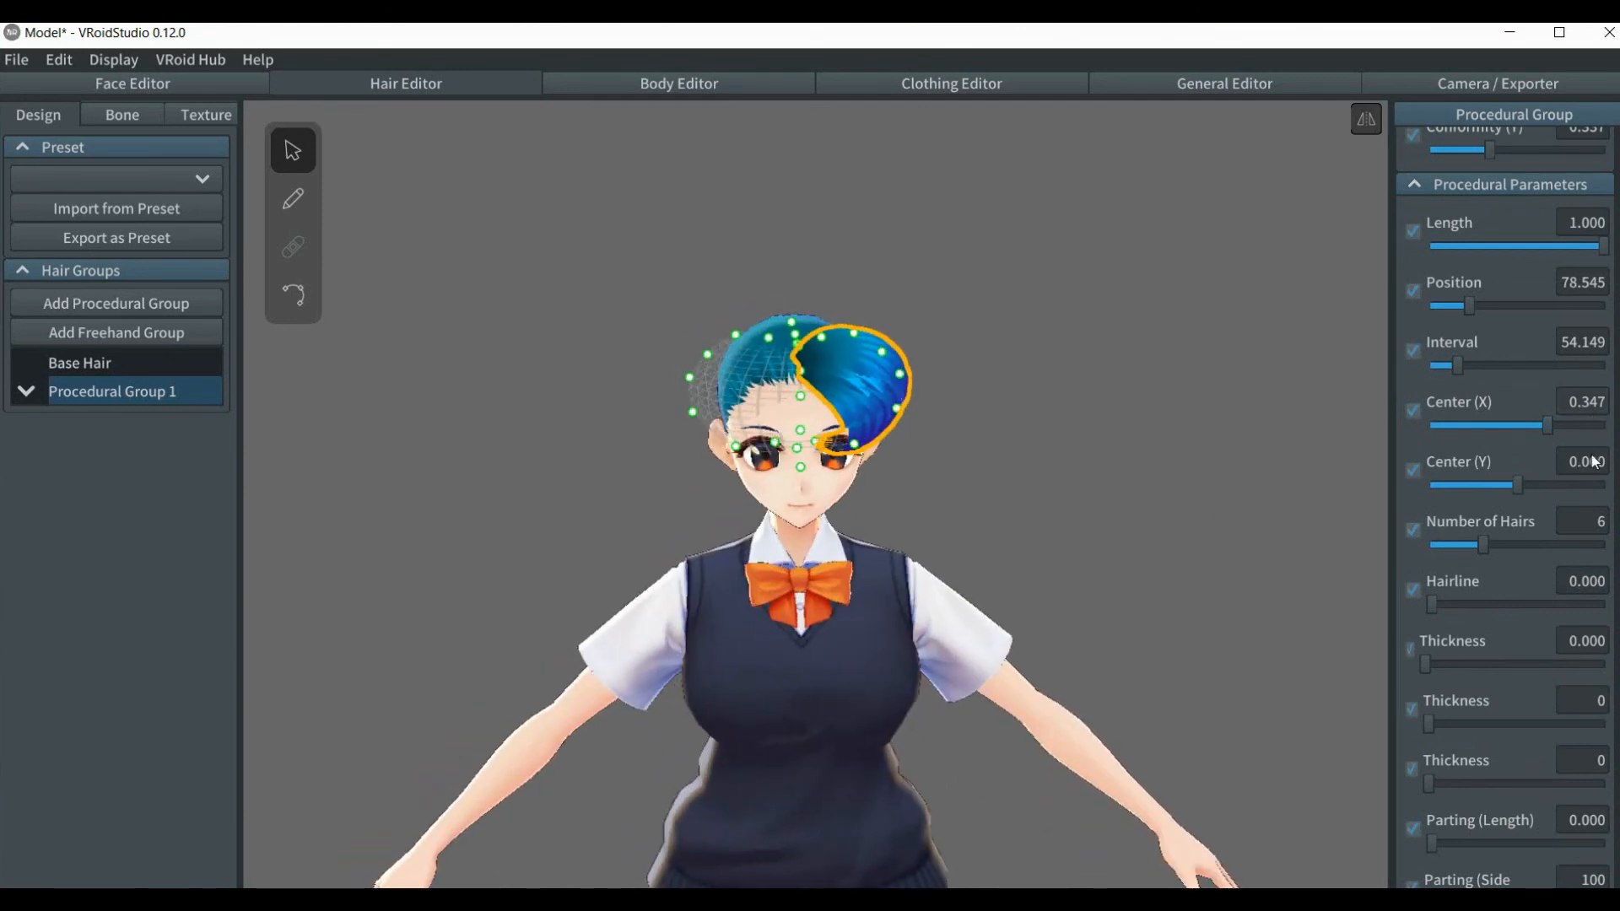
left_click(1594, 411)
type("0.0")
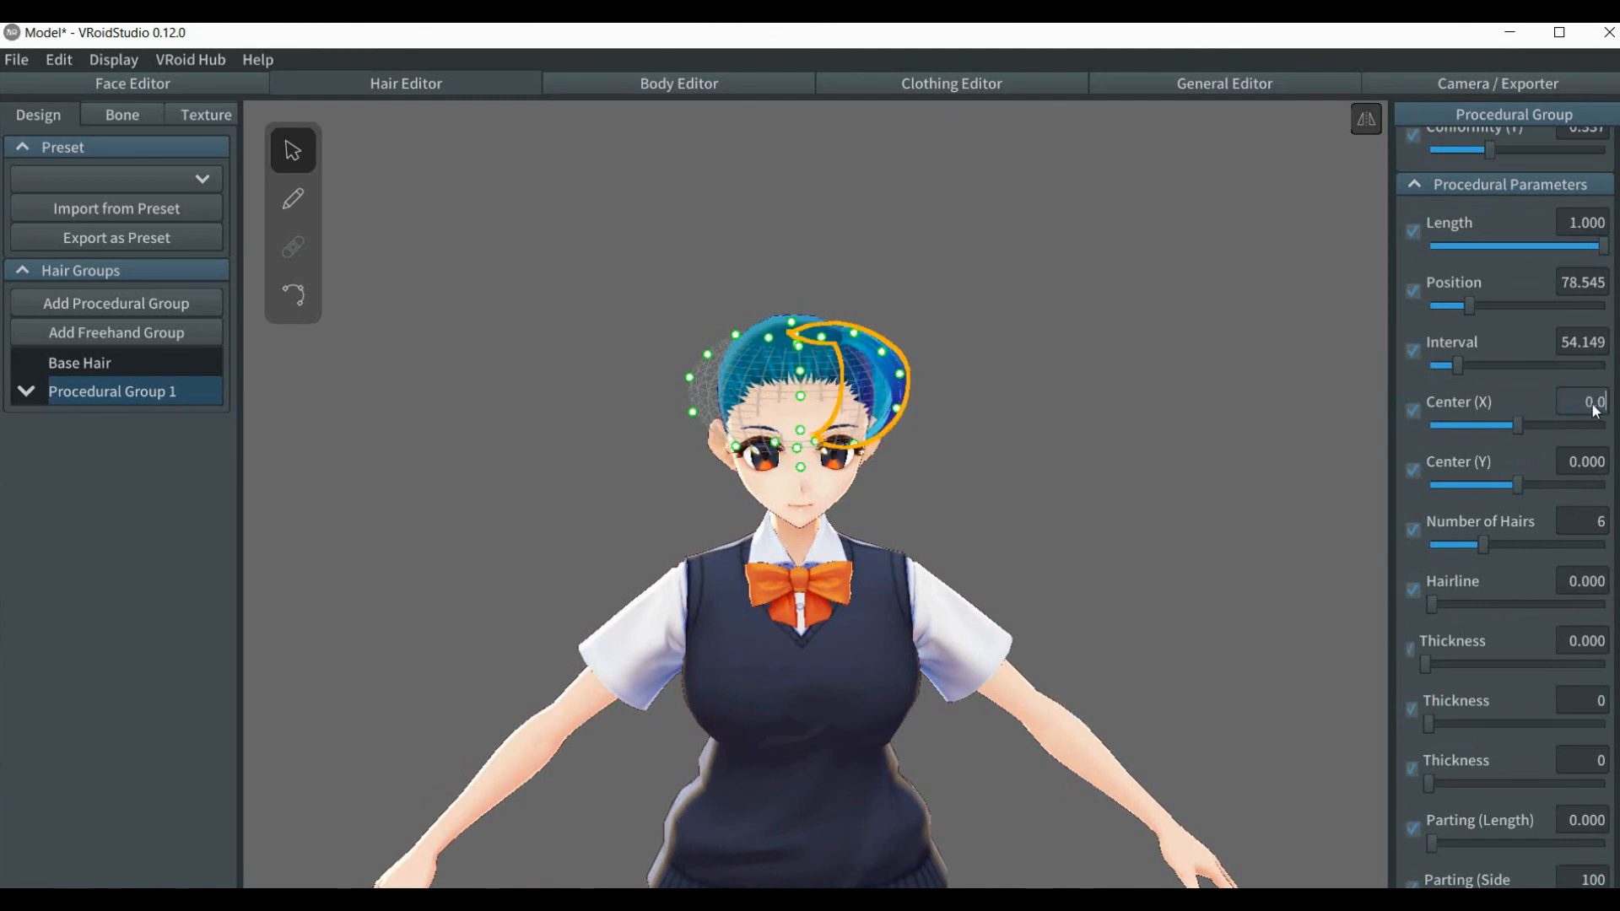
- Try the first Parting (Side) setting of Procedural Group 1 at 111, and set it back to 100
left_click(1194, 366)
mouse_move(1146, 406)
right_mouse_down()
mouse_move(1045, 408)
mouse_move(1169, 407)
right_mouse_up()
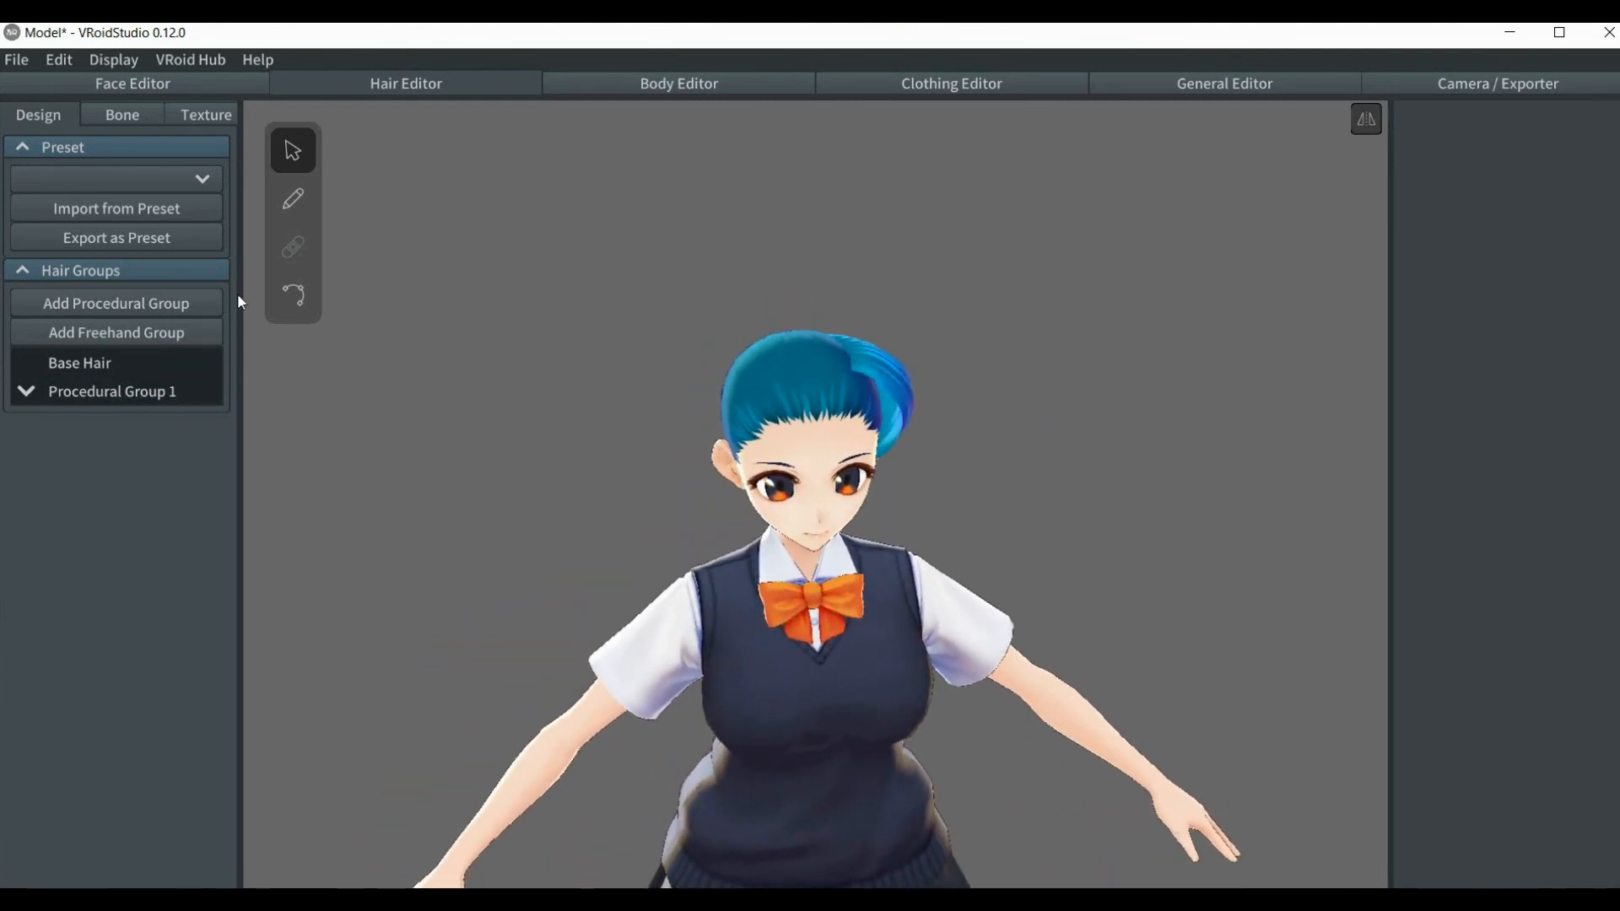
left_click(115, 398)
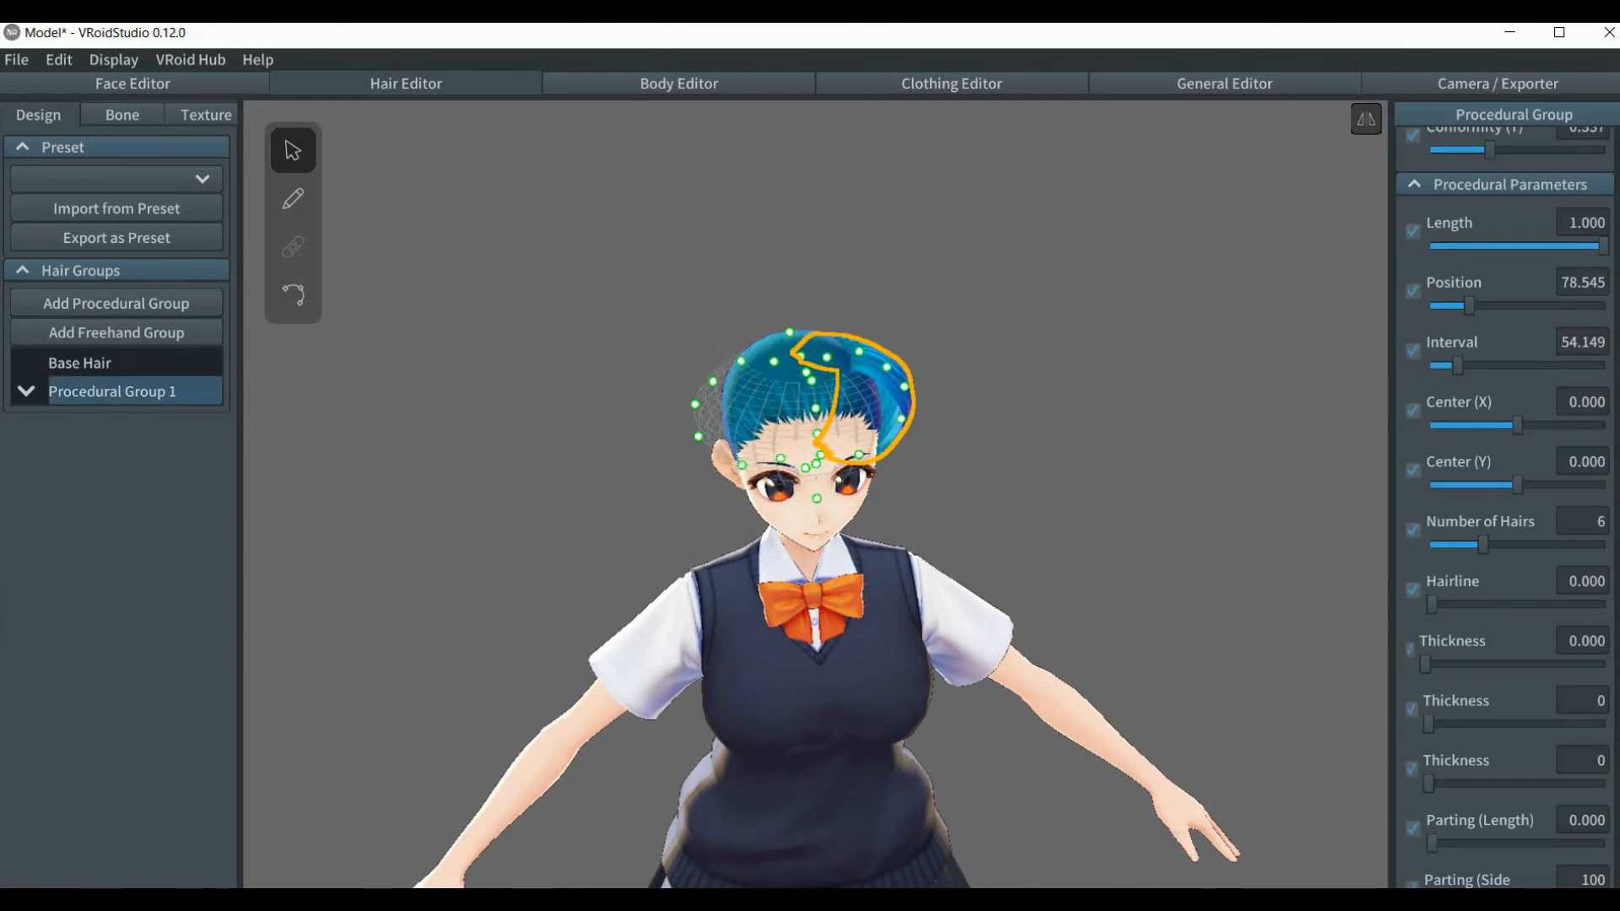
scroll(1506, 506, "down", 5)
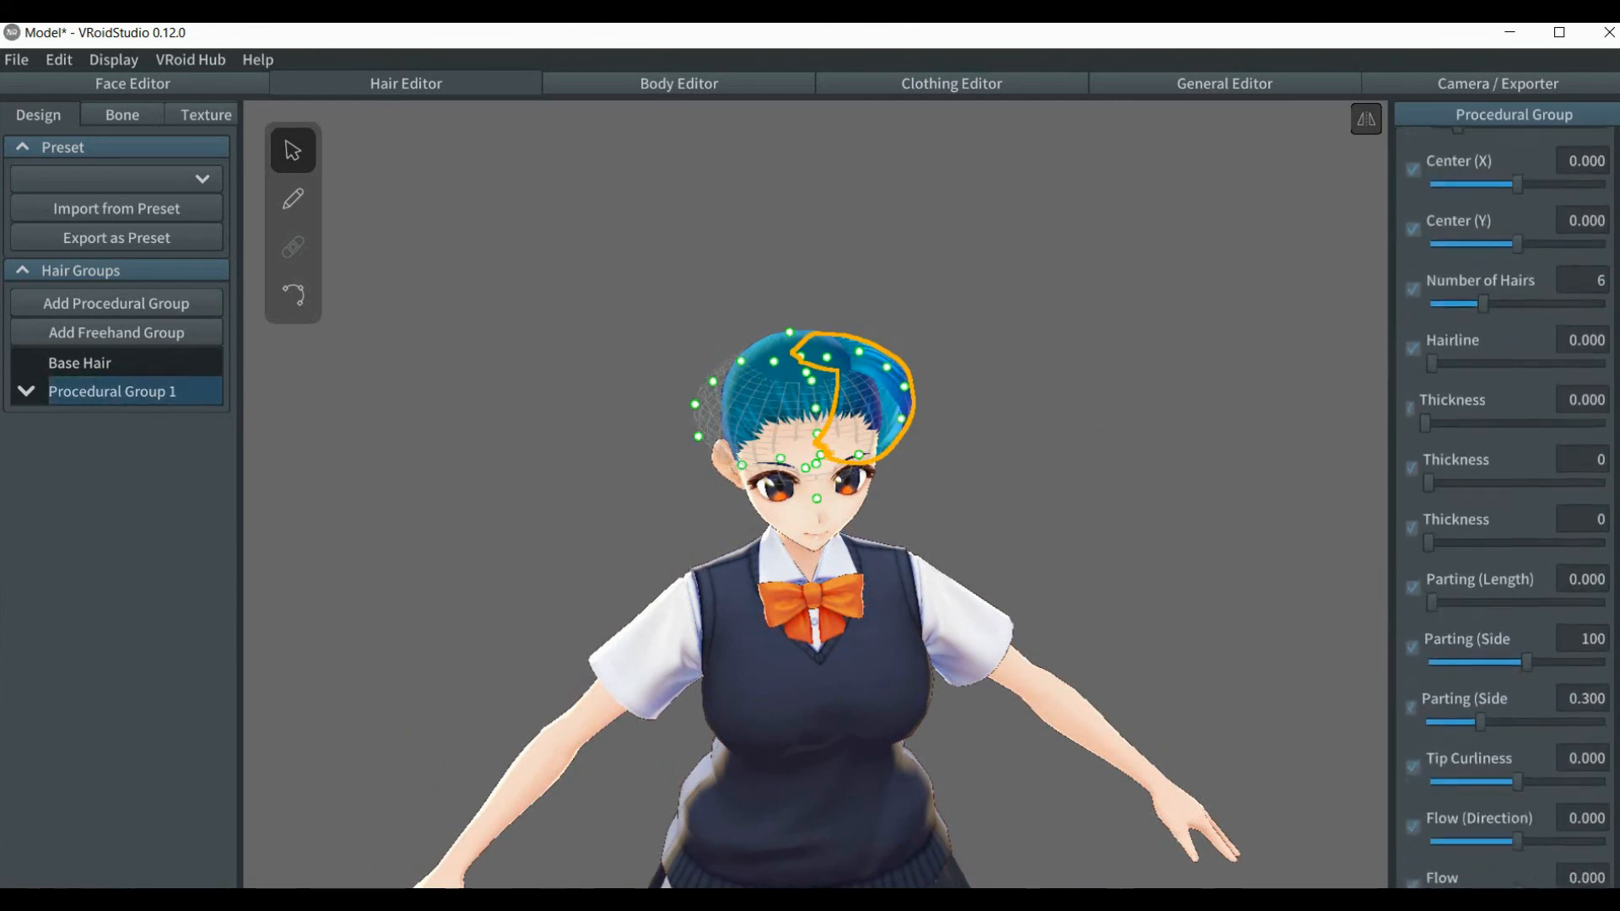
scroll(1520, 603, "up", 2)
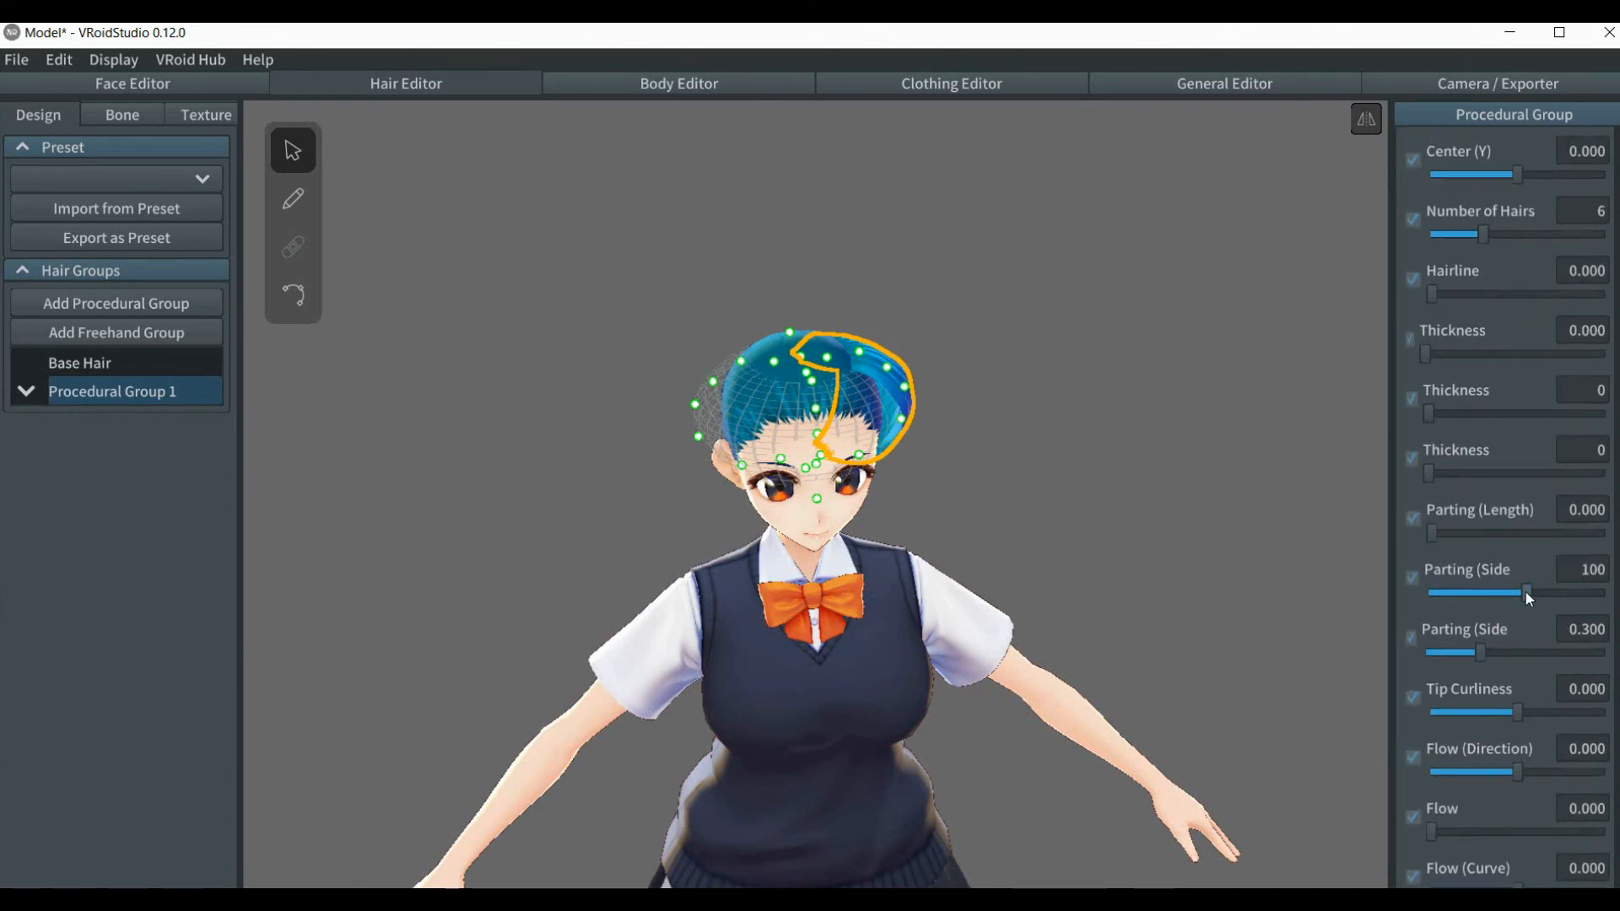
left_click_drag(1529, 594, 1539, 594)
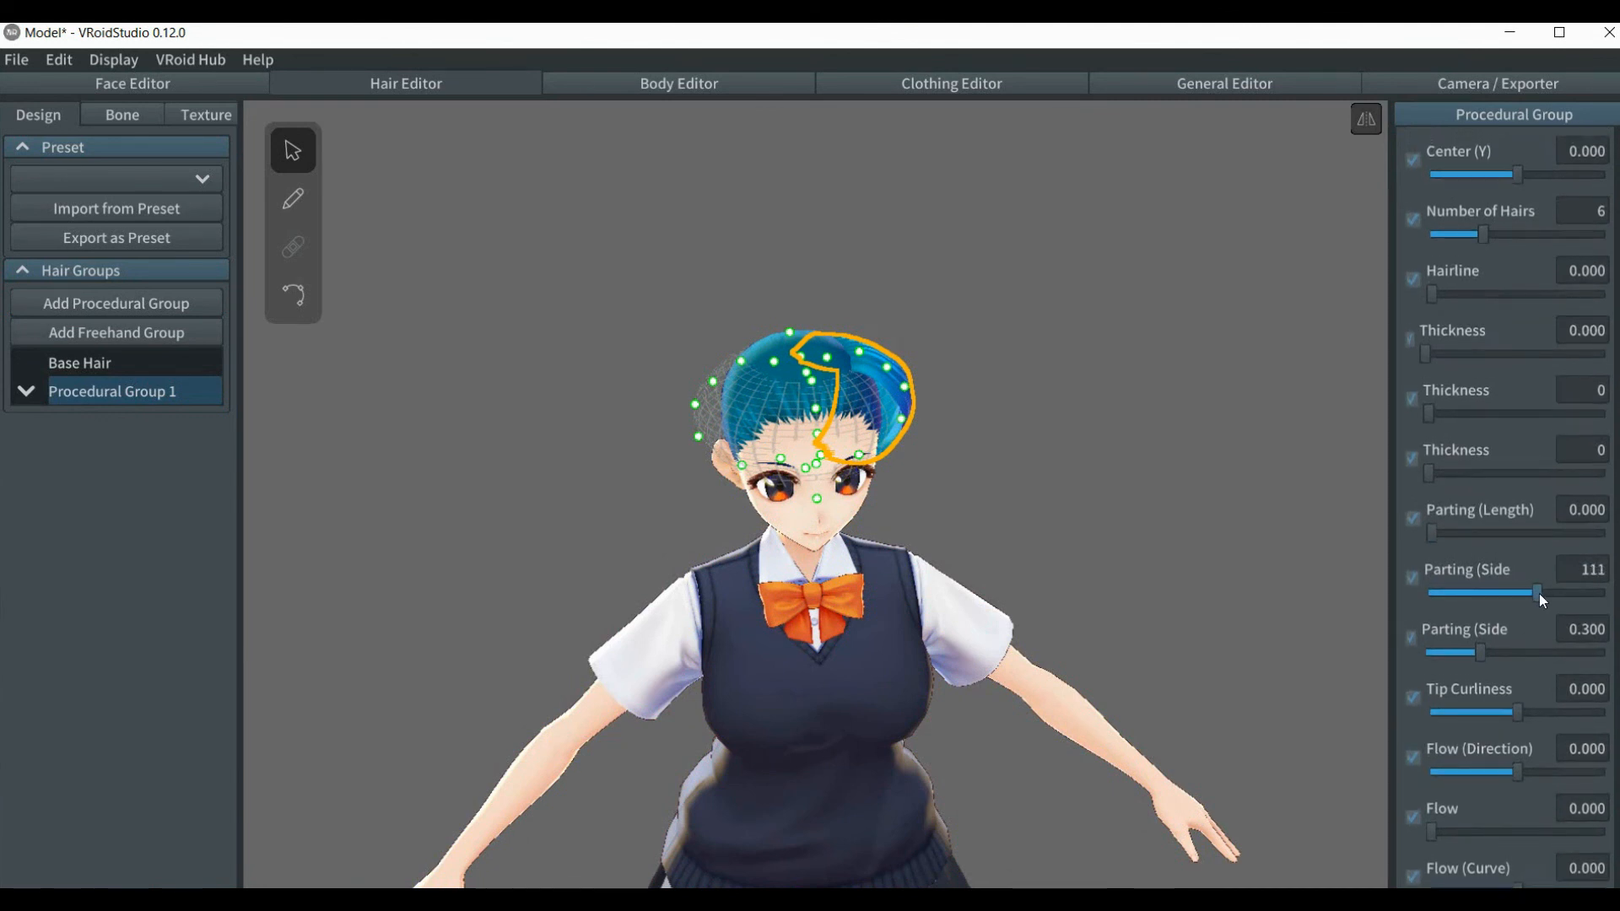
left_click(1591, 572)
type("100")
- Examine the side hair and its guide points from above and from the front
scroll(1507, 506, "up", 4)
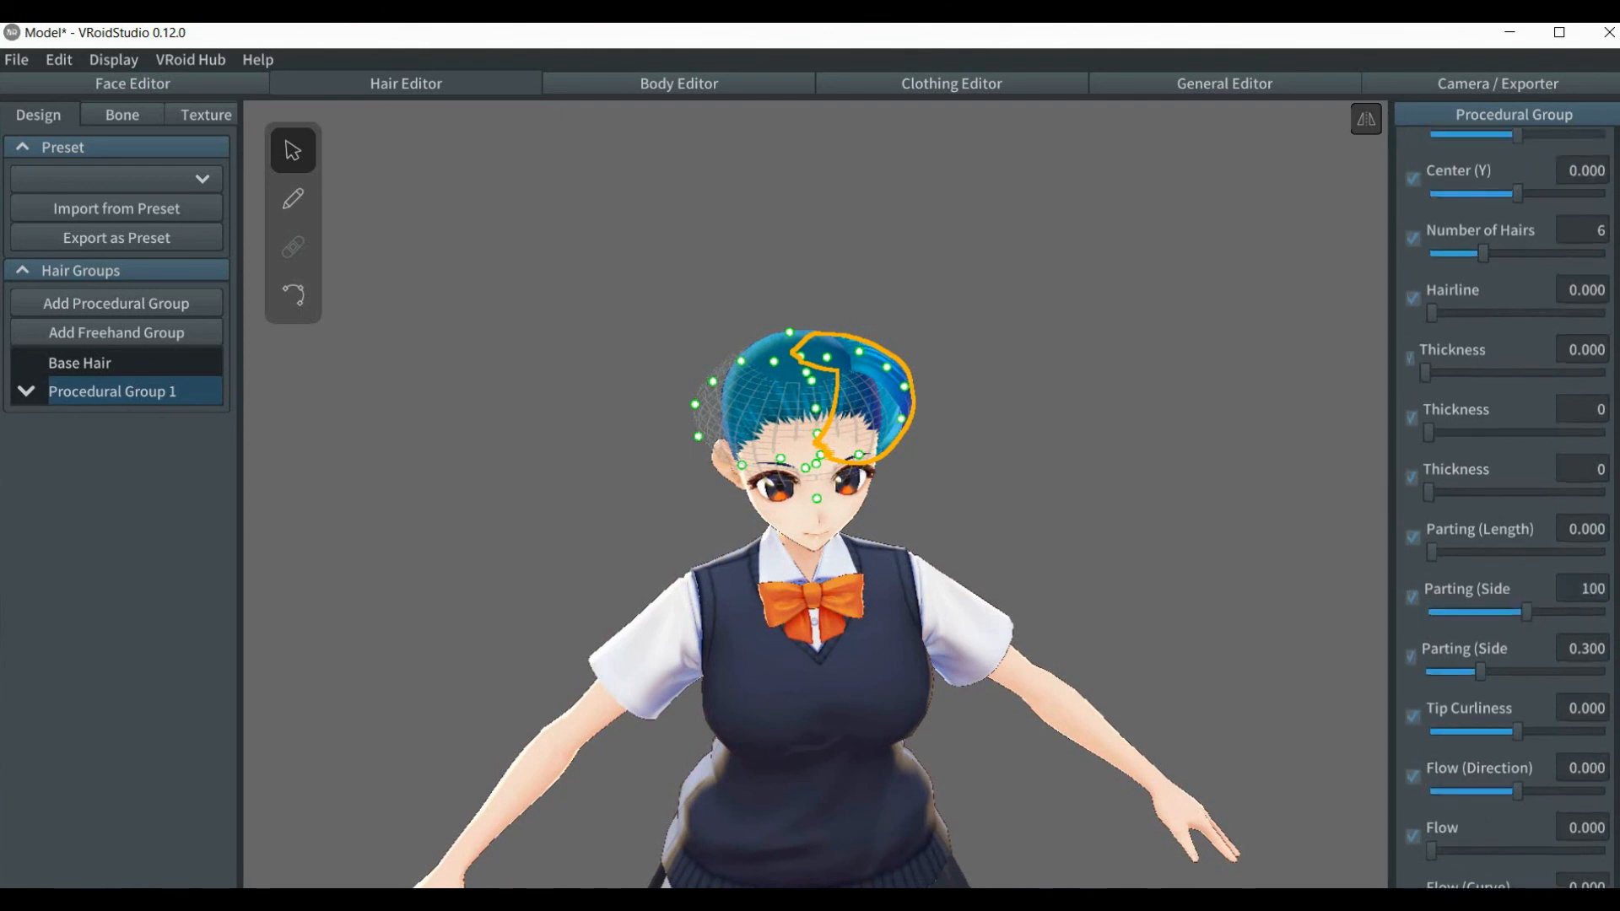
scroll(1507, 506, "up", 7)
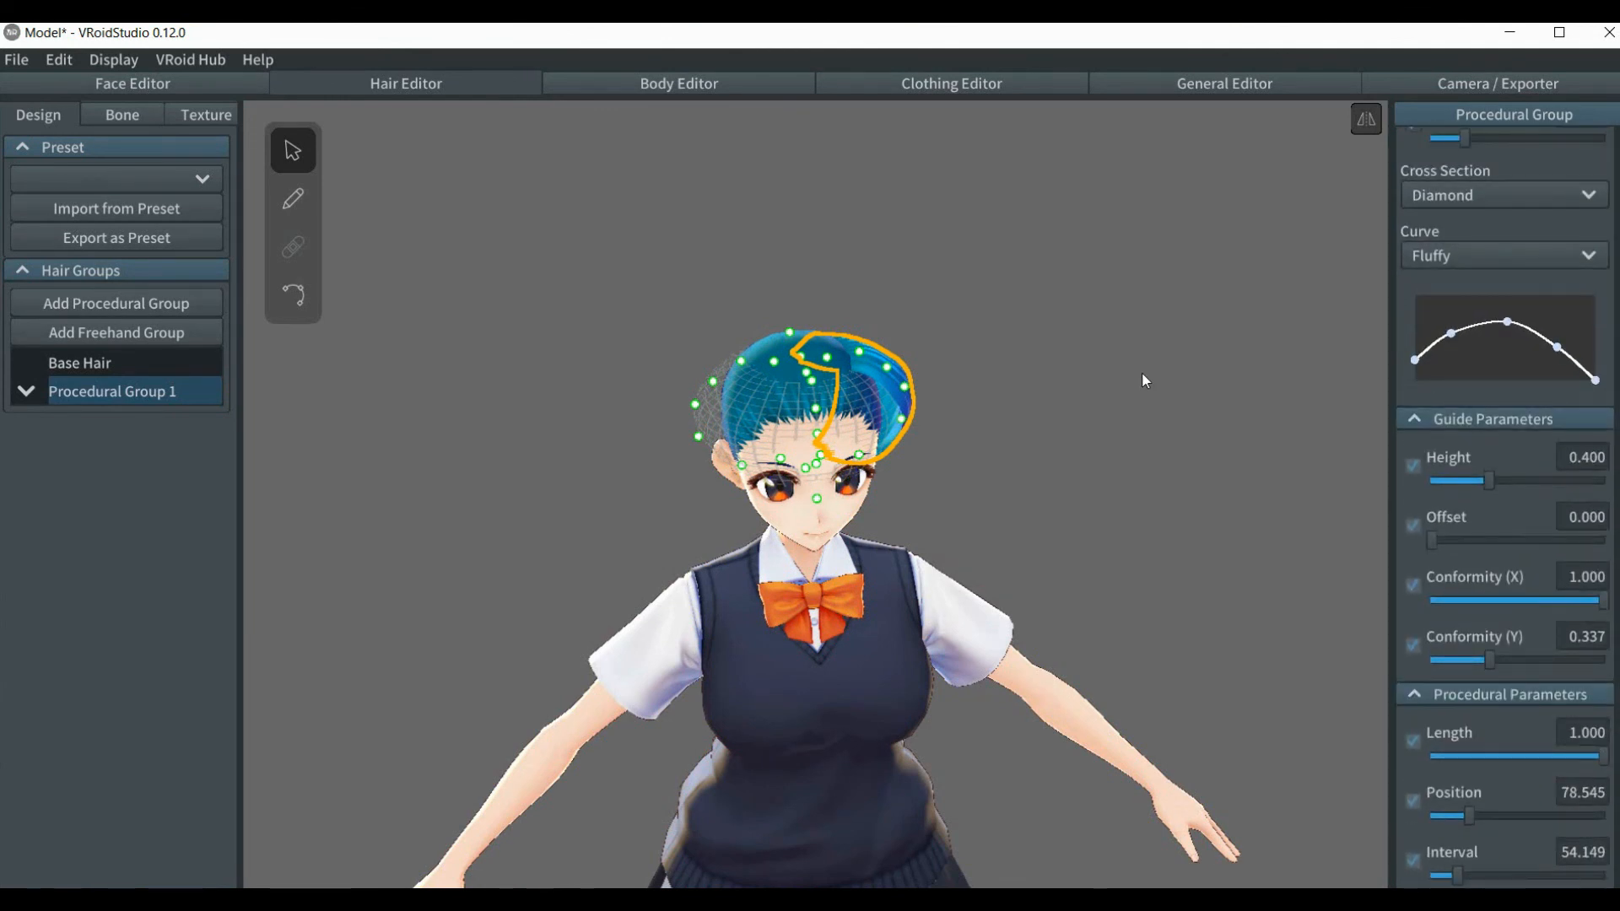
right_click_drag(1143, 382, 1129, 417)
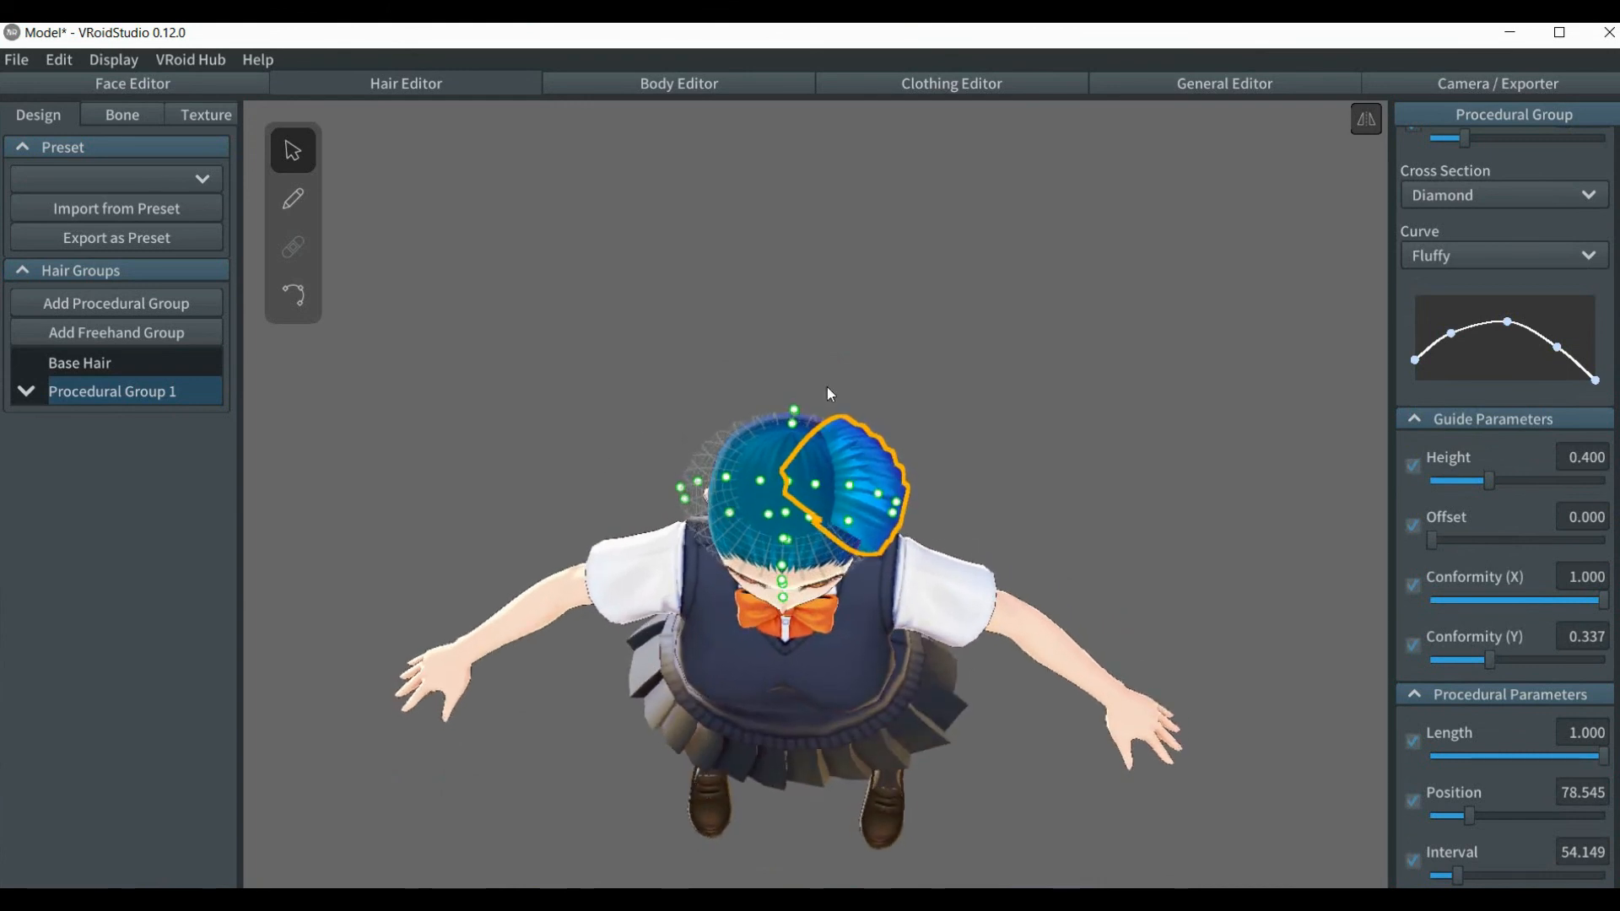
left_click(783, 409)
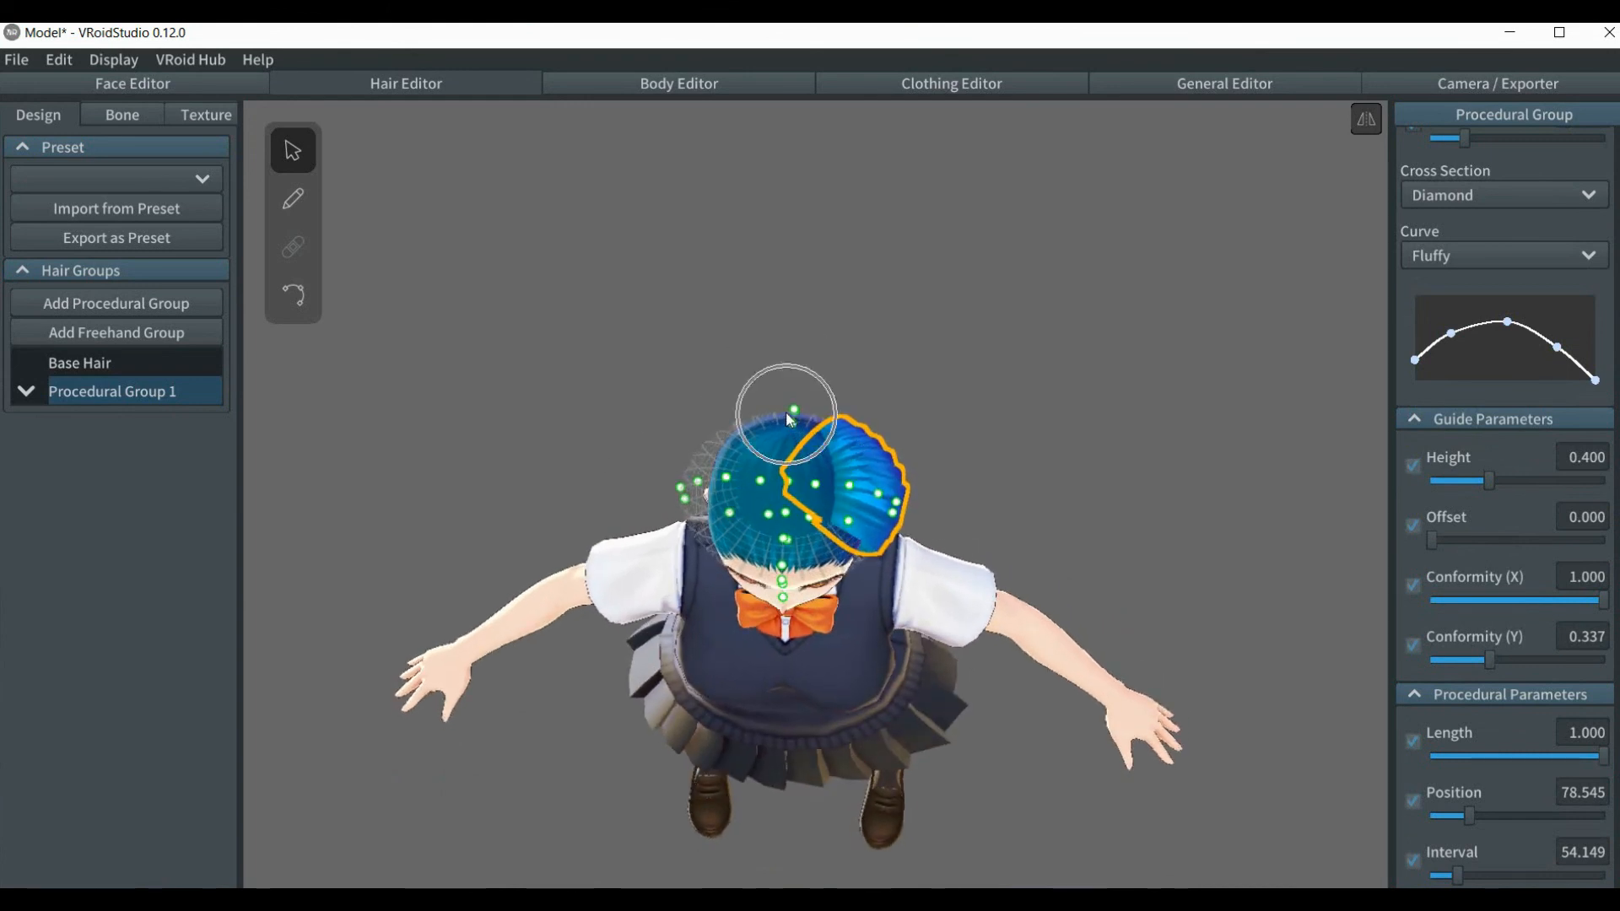
left_click(969, 464)
right_click_drag(1084, 514, 1083, 454)
- Increase the Width Scale of Procedural Group 1 to about 2.483
left_click(137, 388)
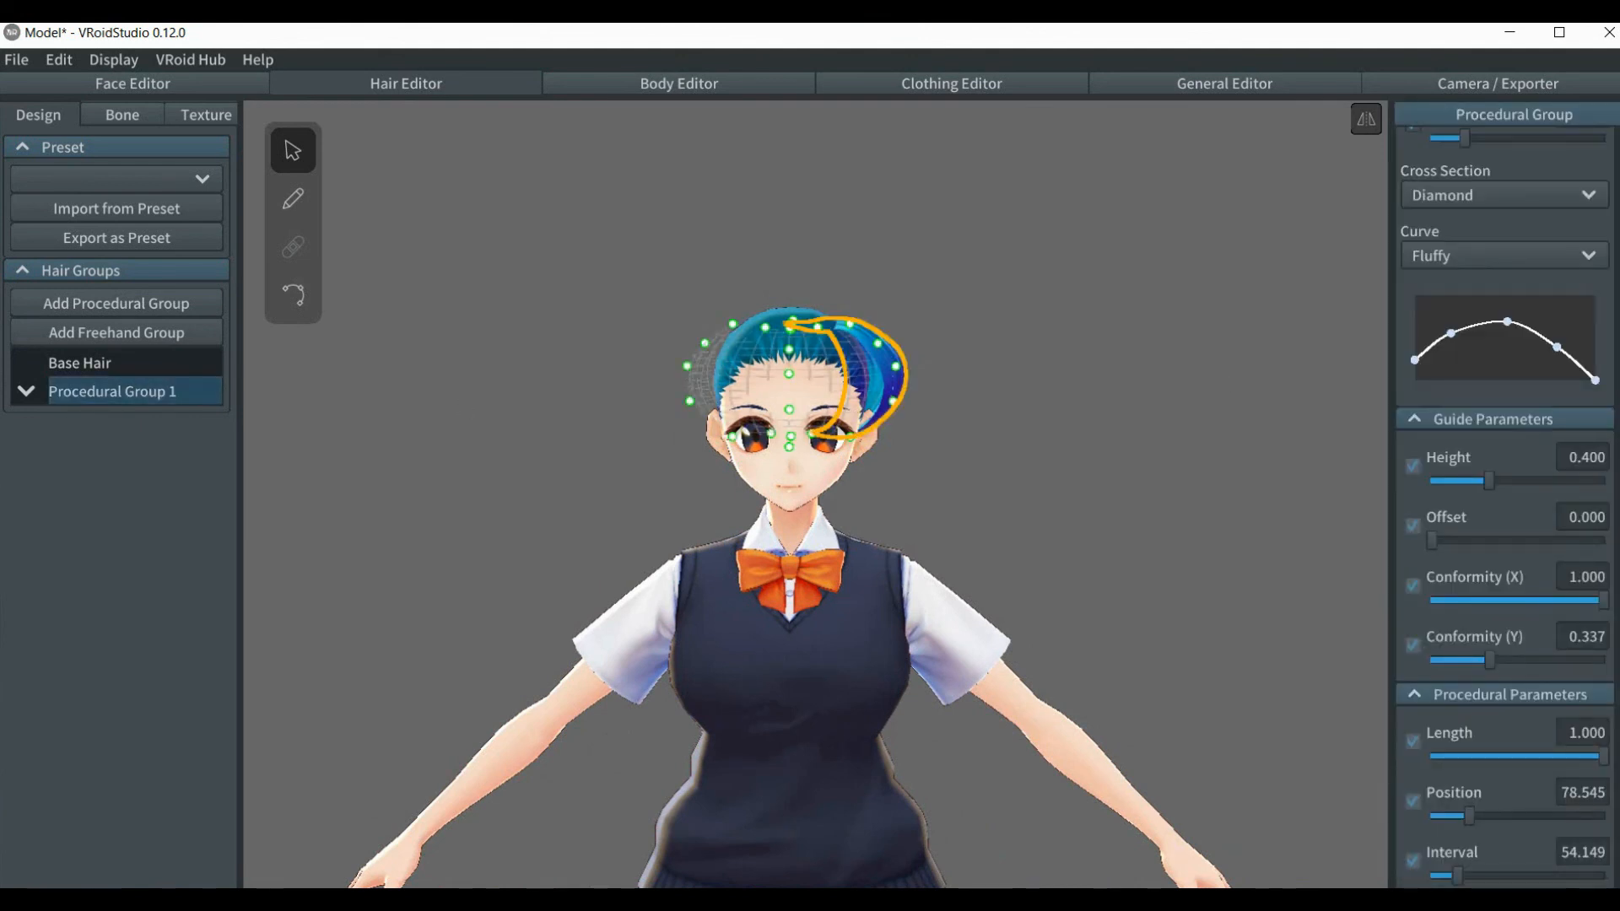
scroll(1504, 506, "up", 8)
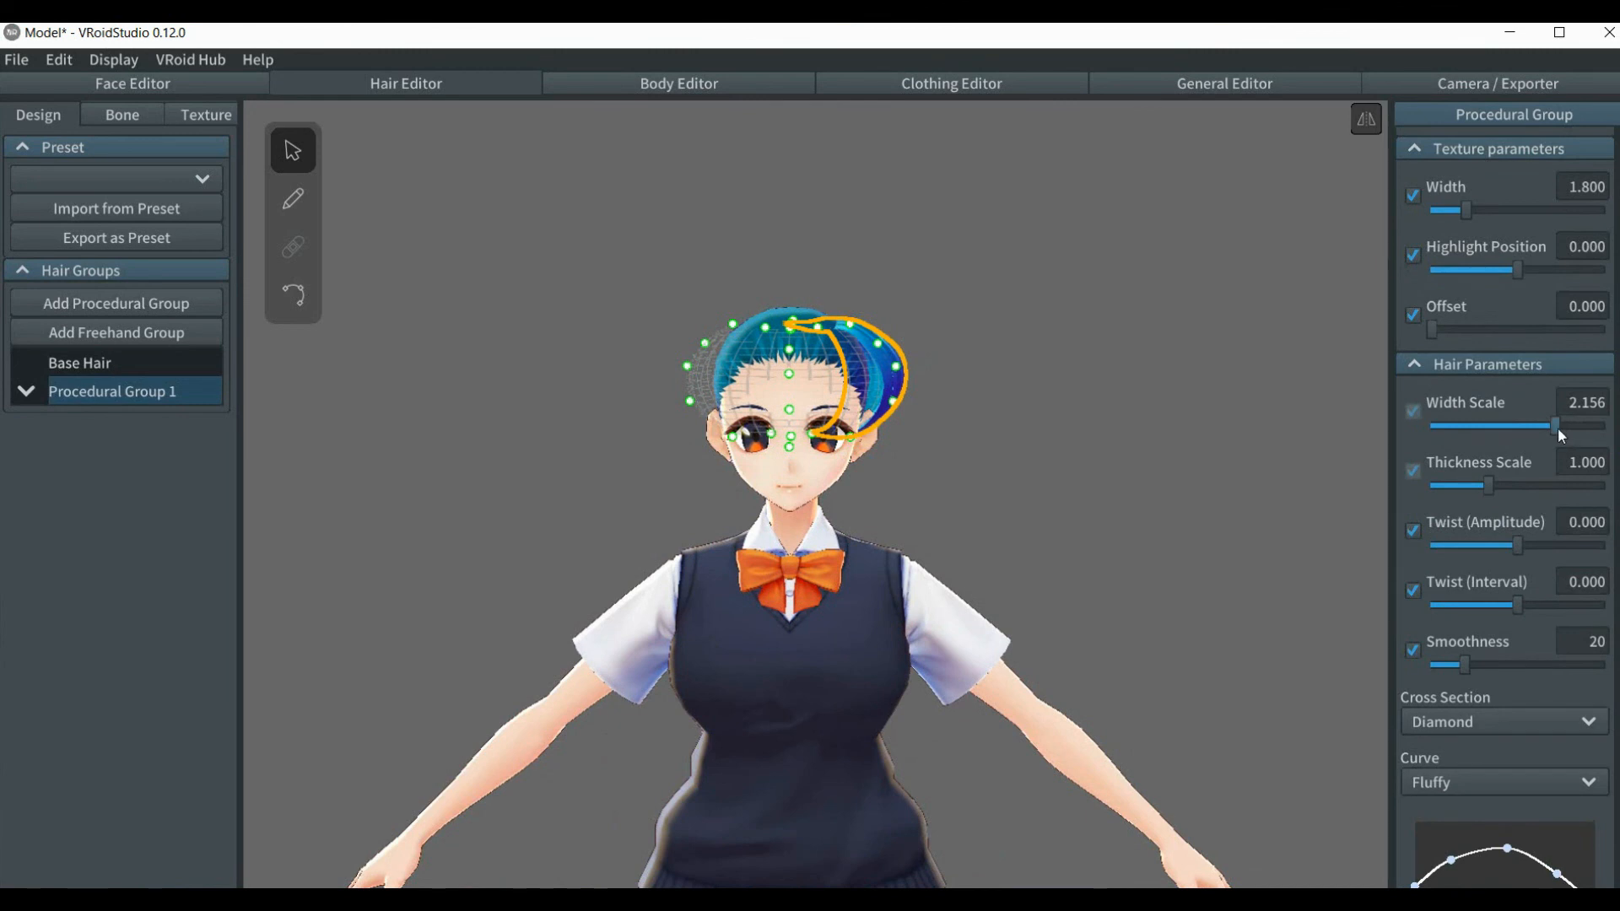
left_click_drag(1560, 427, 1573, 426)
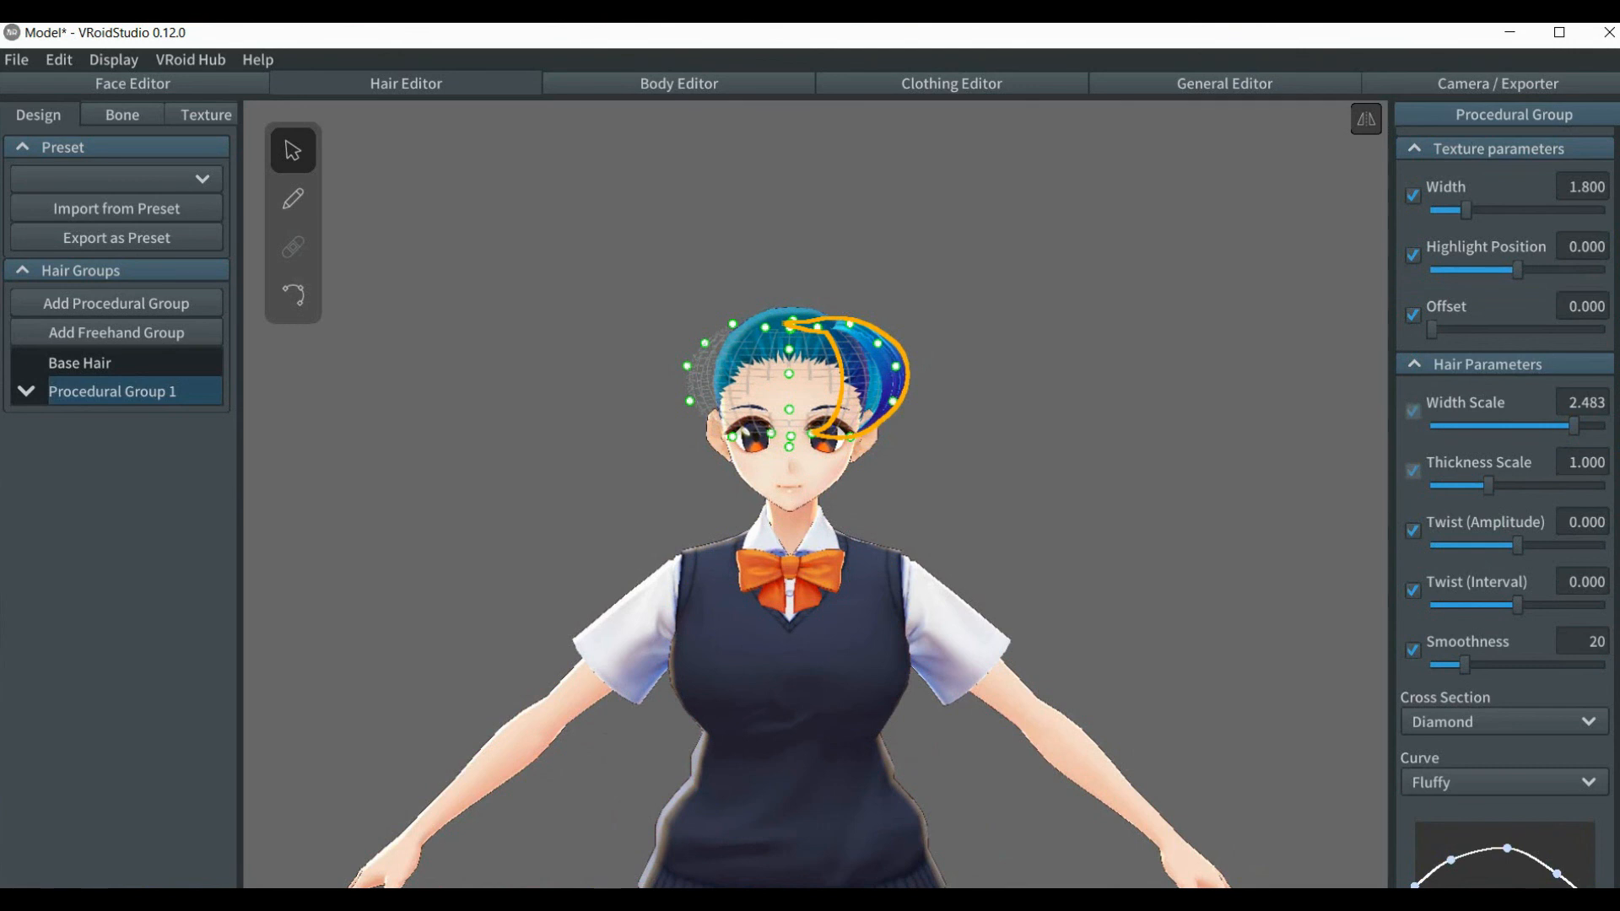
- Try a Position of about 53.554 for the side hair and check it without the guide overlay
scroll(1604, 603, "down", 10)
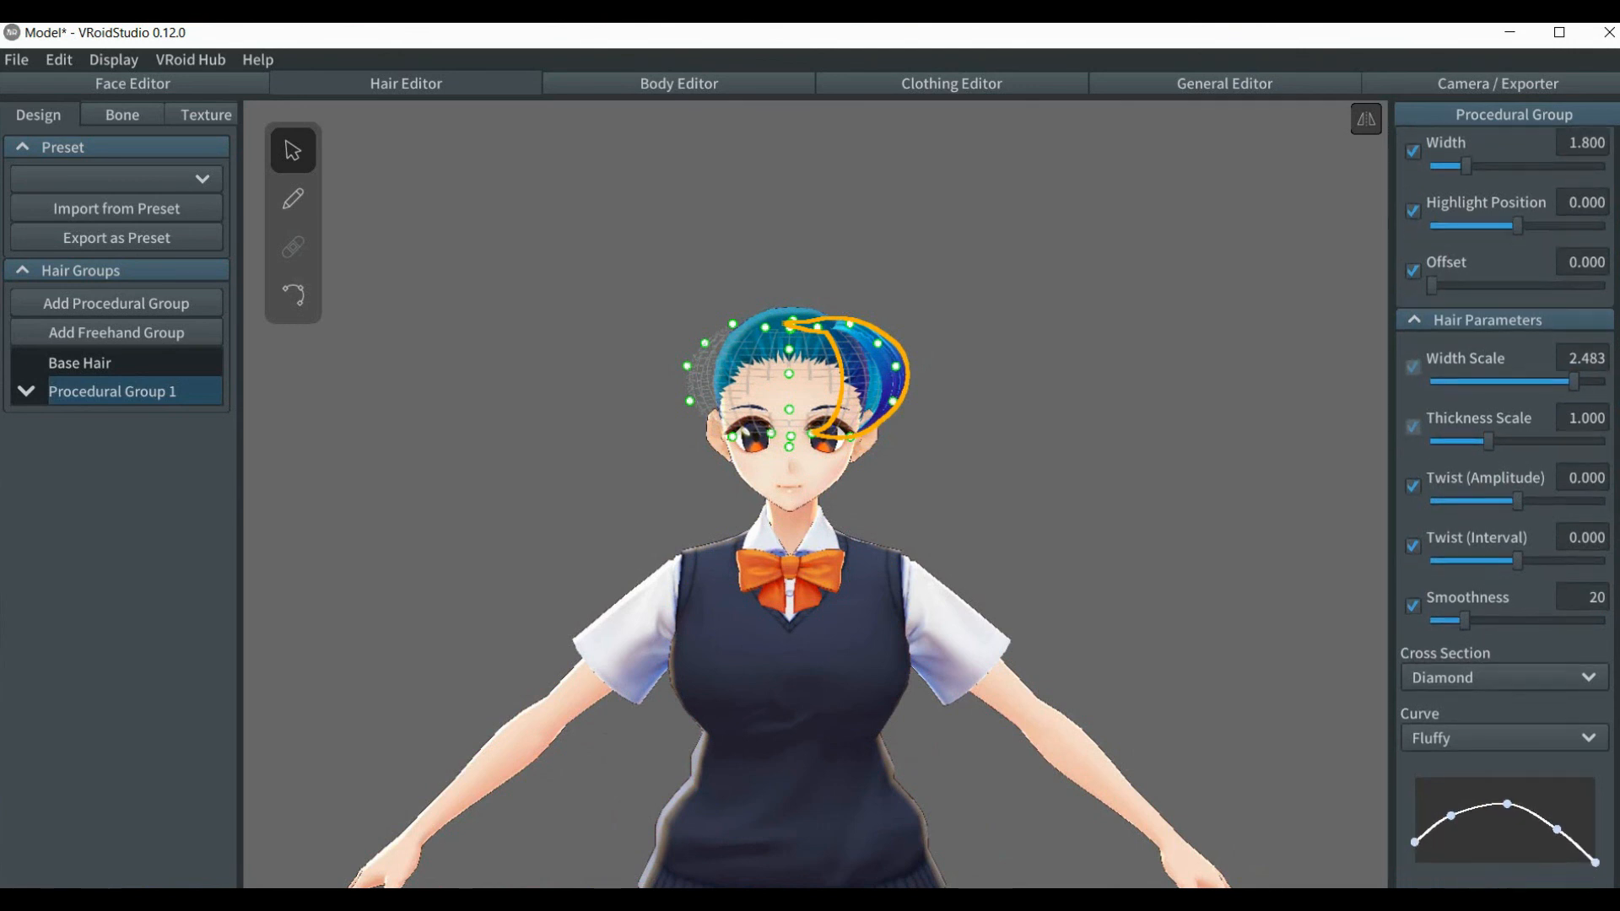
scroll(1602, 615, "down", 5)
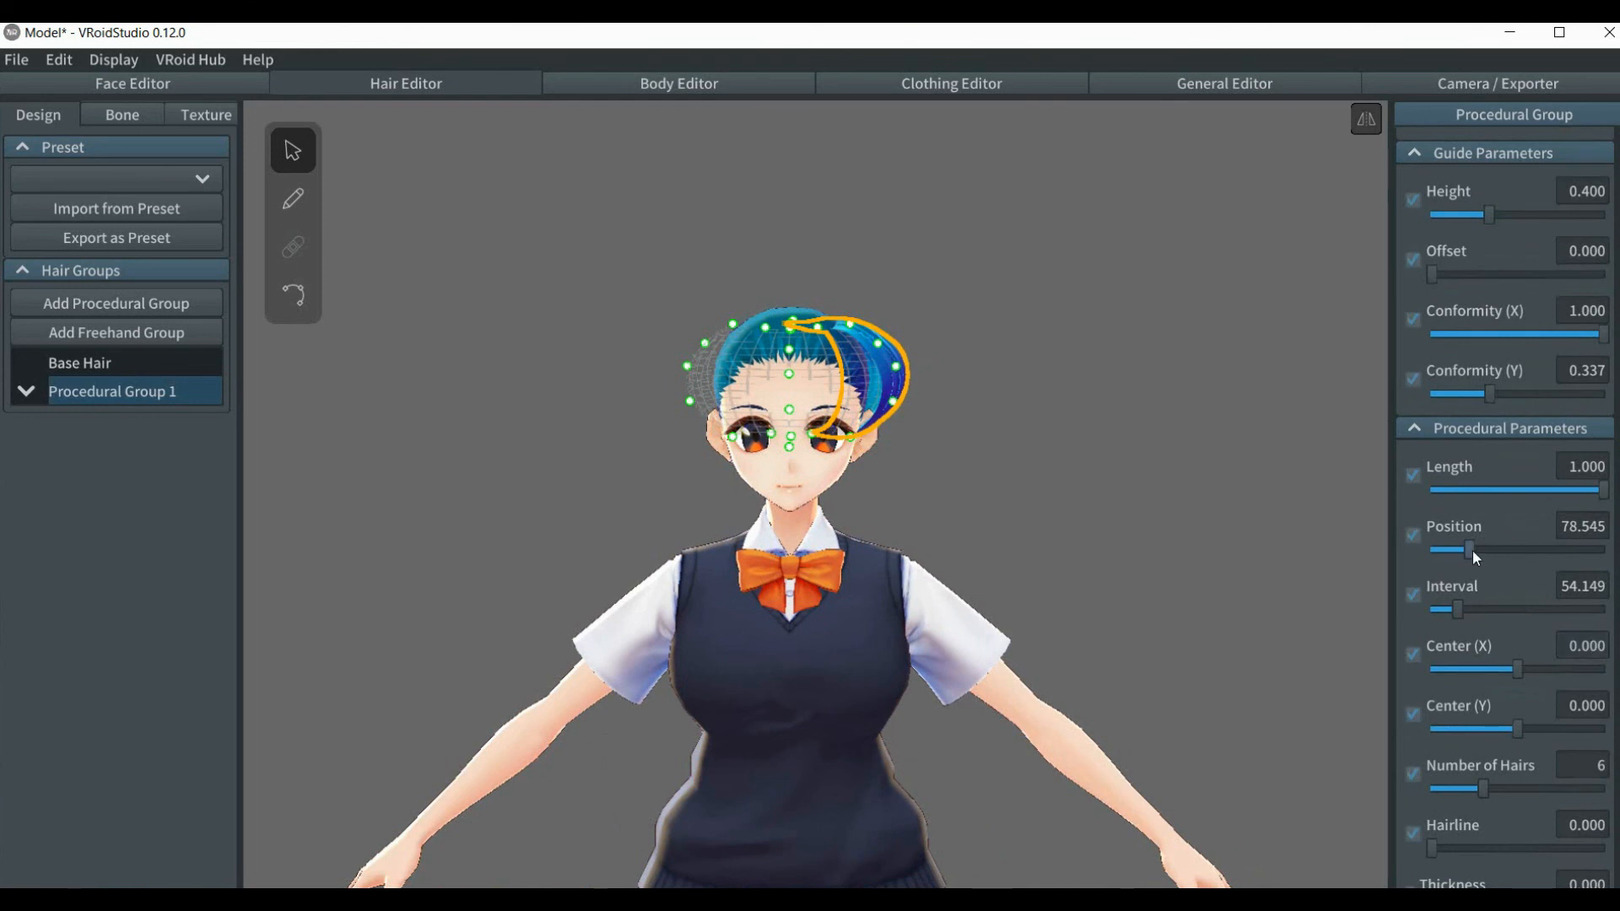
left_click_drag(1471, 550, 1460, 554)
mouse_move(915, 482)
right_mouse_down()
mouse_move(923, 543)
mouse_move(899, 480)
mouse_move(788, 488)
mouse_move(744, 460)
mouse_move(761, 481)
mouse_move(922, 481)
right_mouse_up()
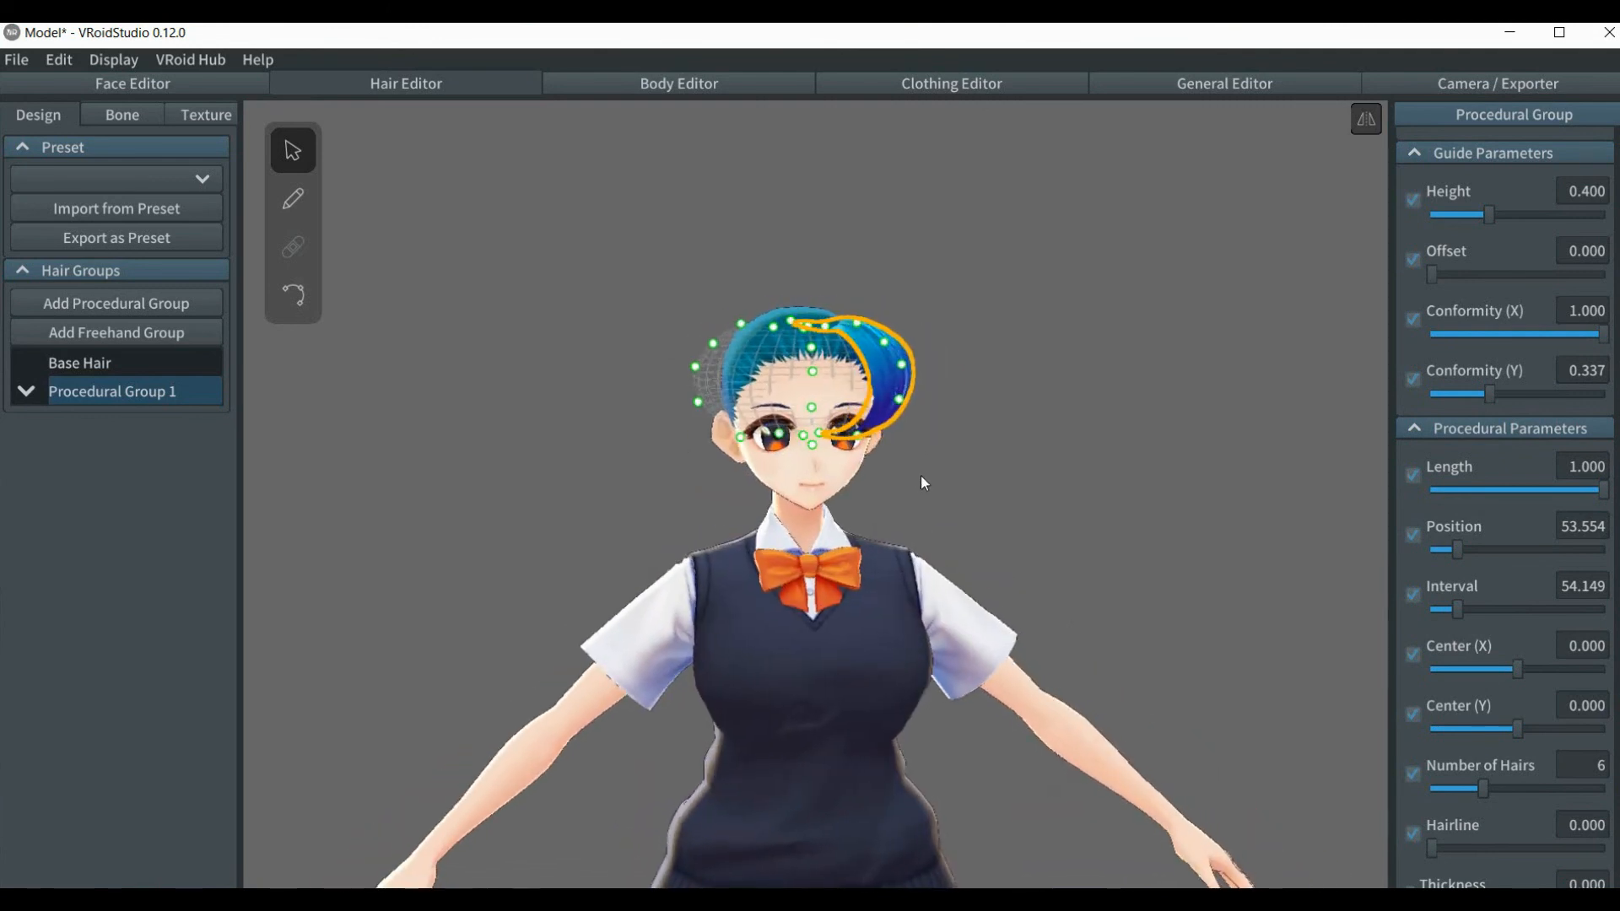
left_click(983, 478)
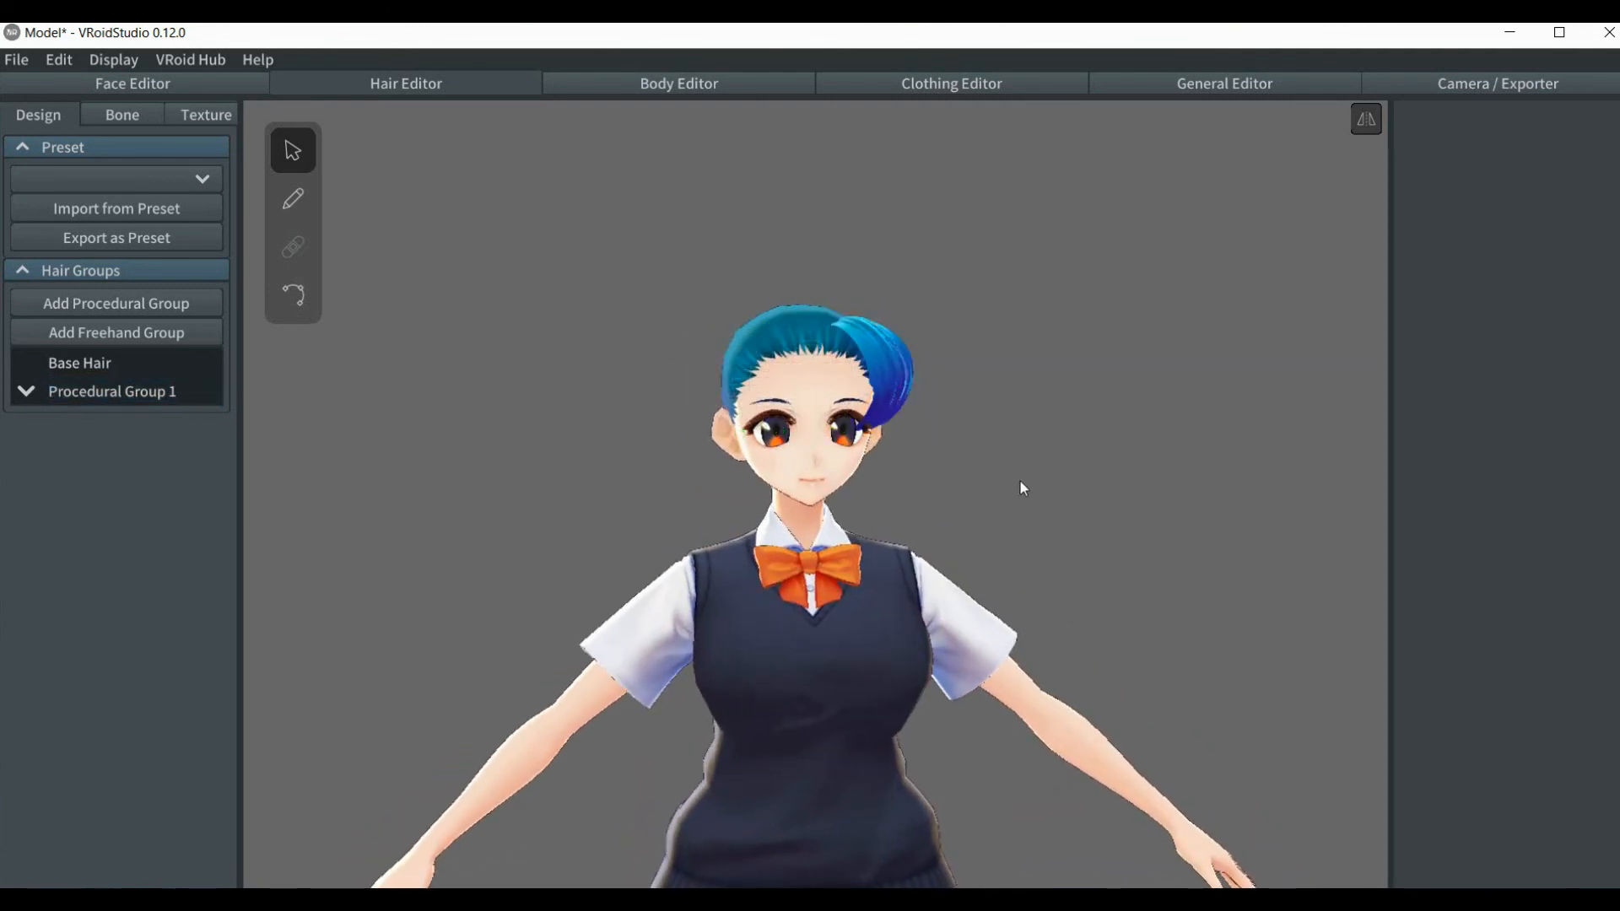
right_click_drag(1015, 479, 1010, 482)
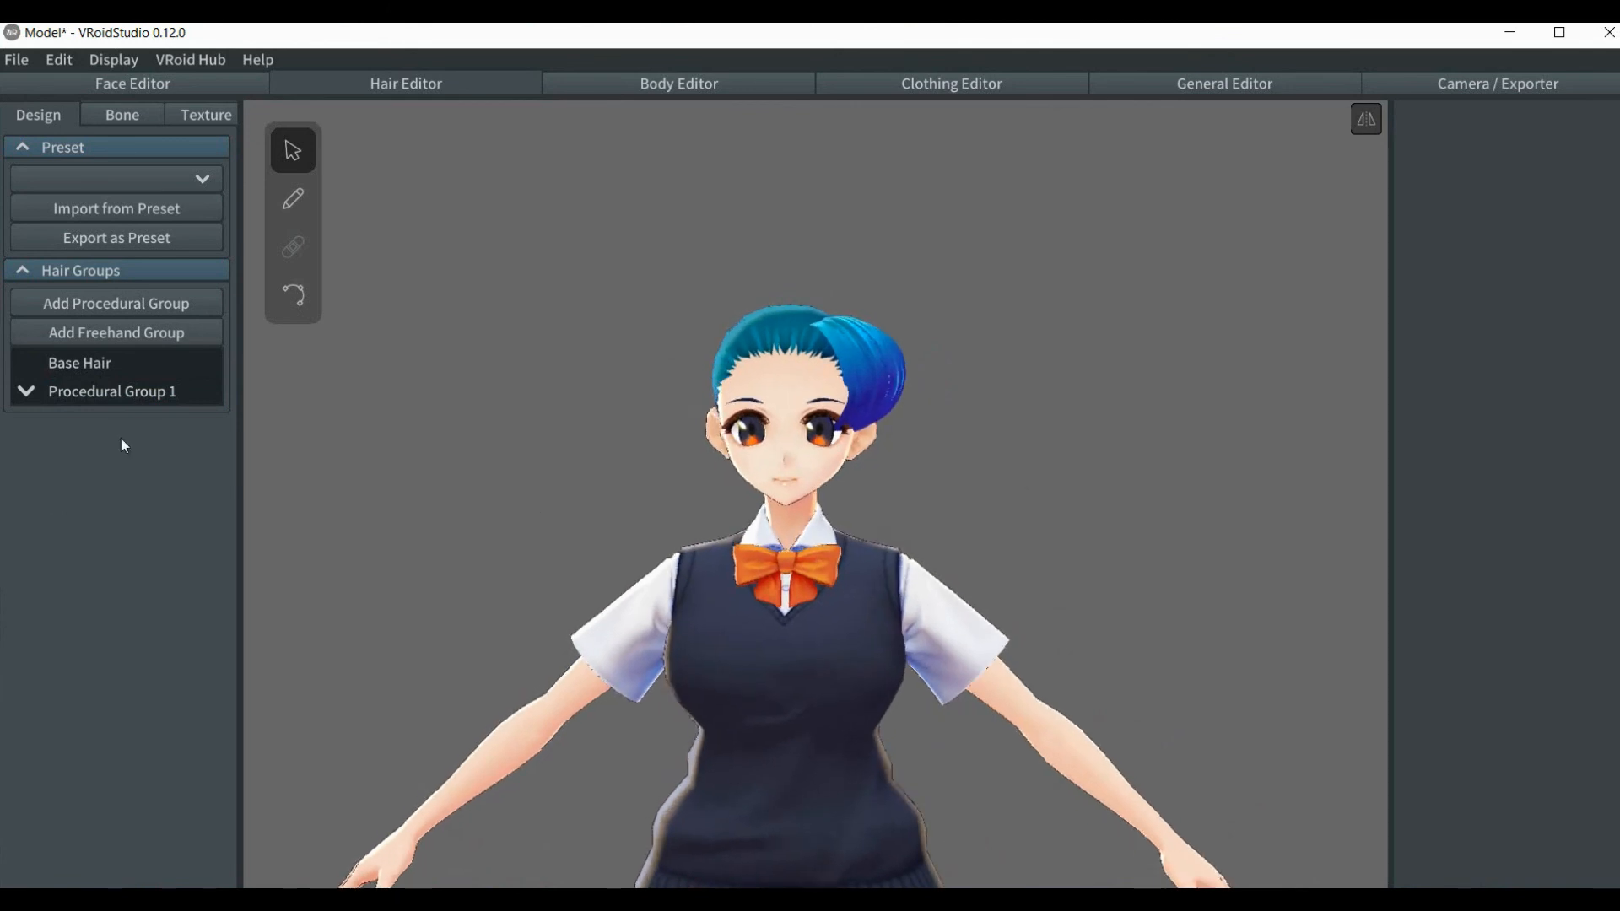
- Try a Position of 0.000 for Procedural Group 1 and view the hair without the guide overlay
left_click(135, 400)
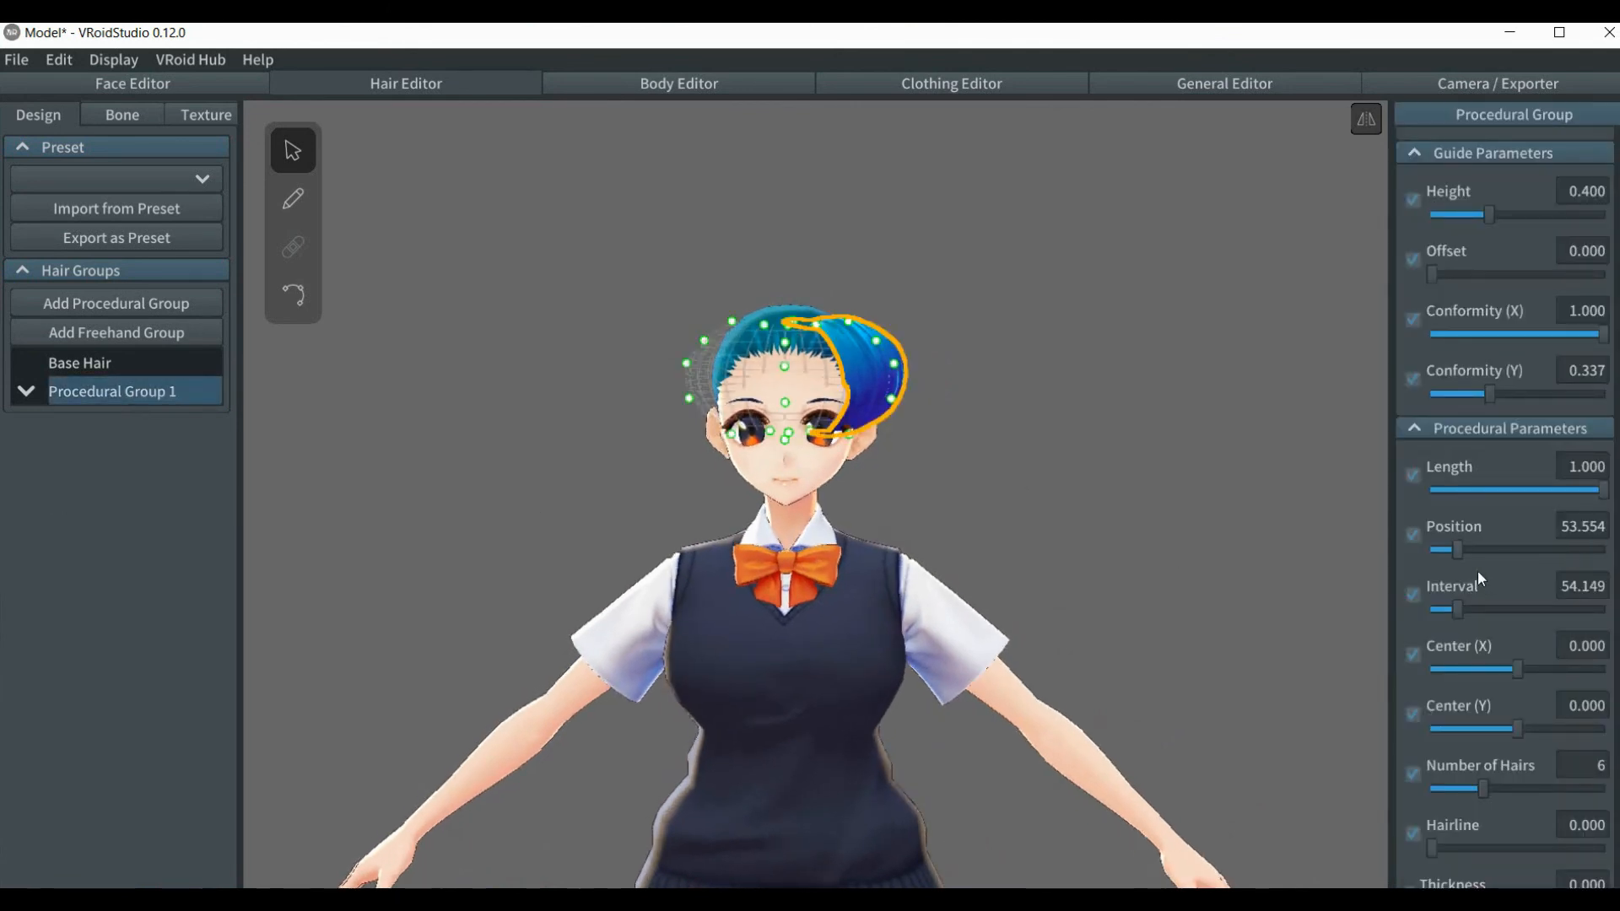
left_click_drag(1459, 555, 1364, 556)
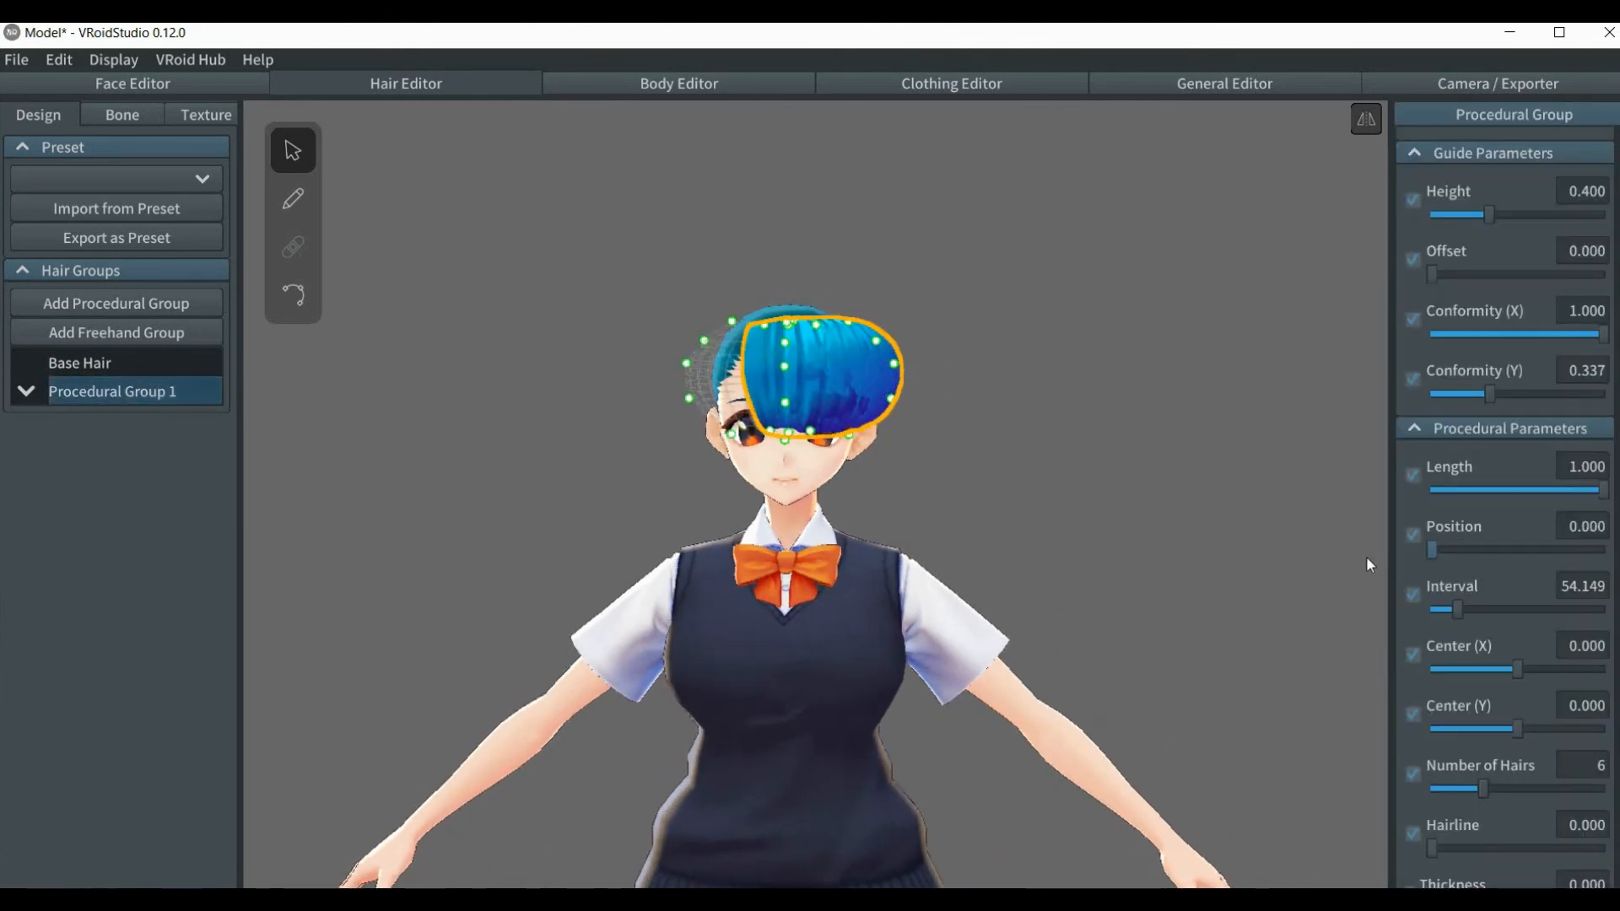
left_click(1366, 561)
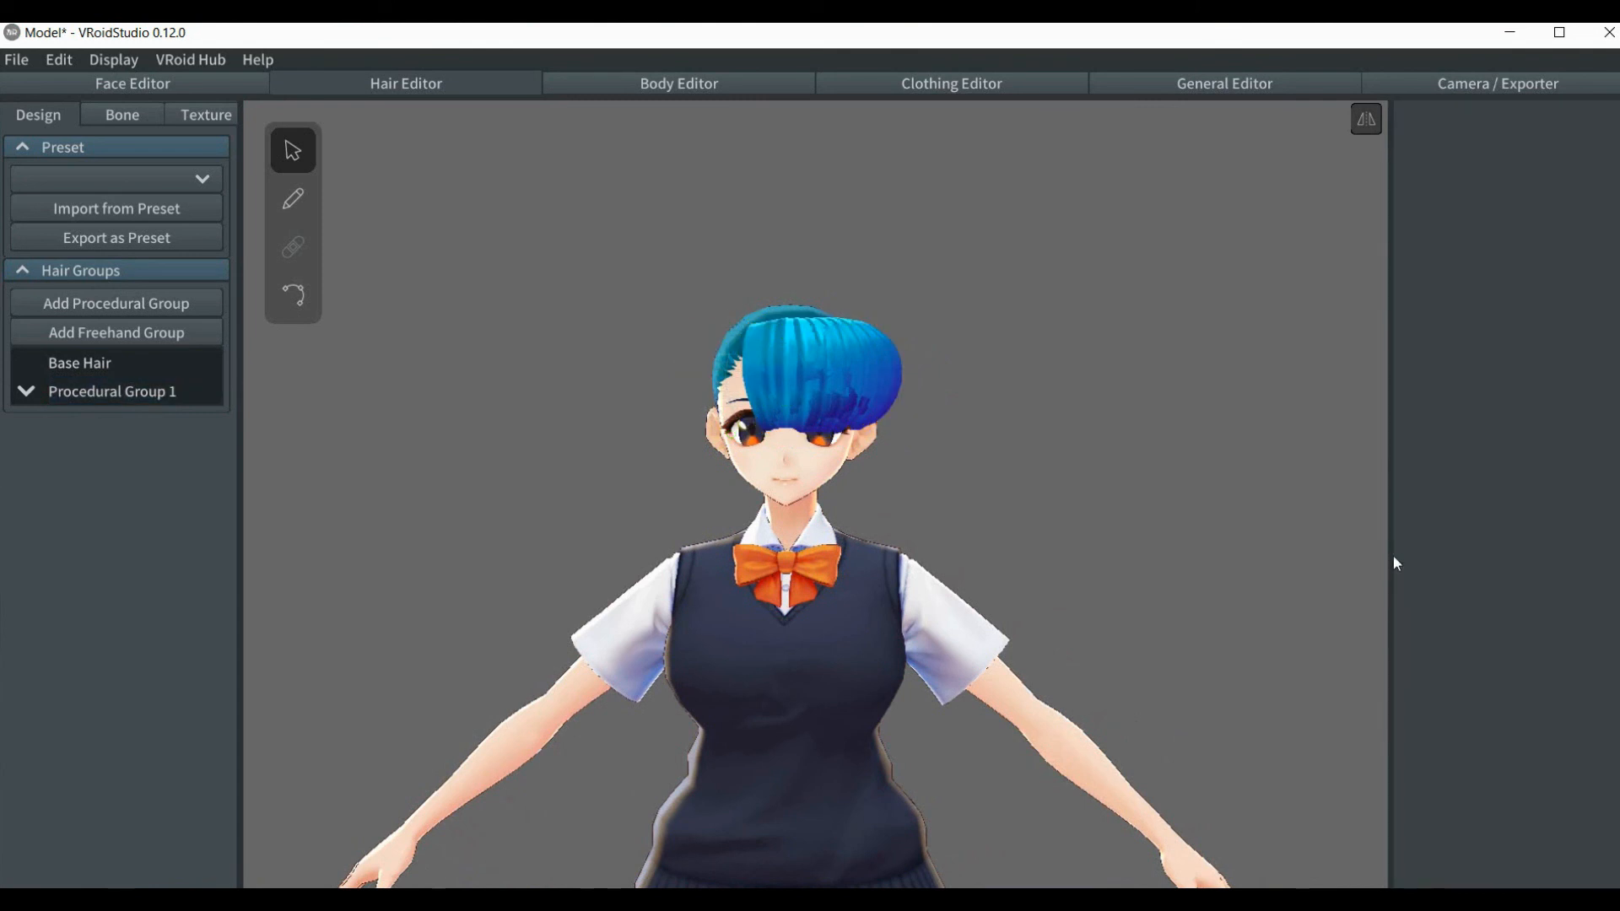
- Set the Position of Procedural Group 1 to about 69.620 and check the side hair from the front
left_click(99, 391)
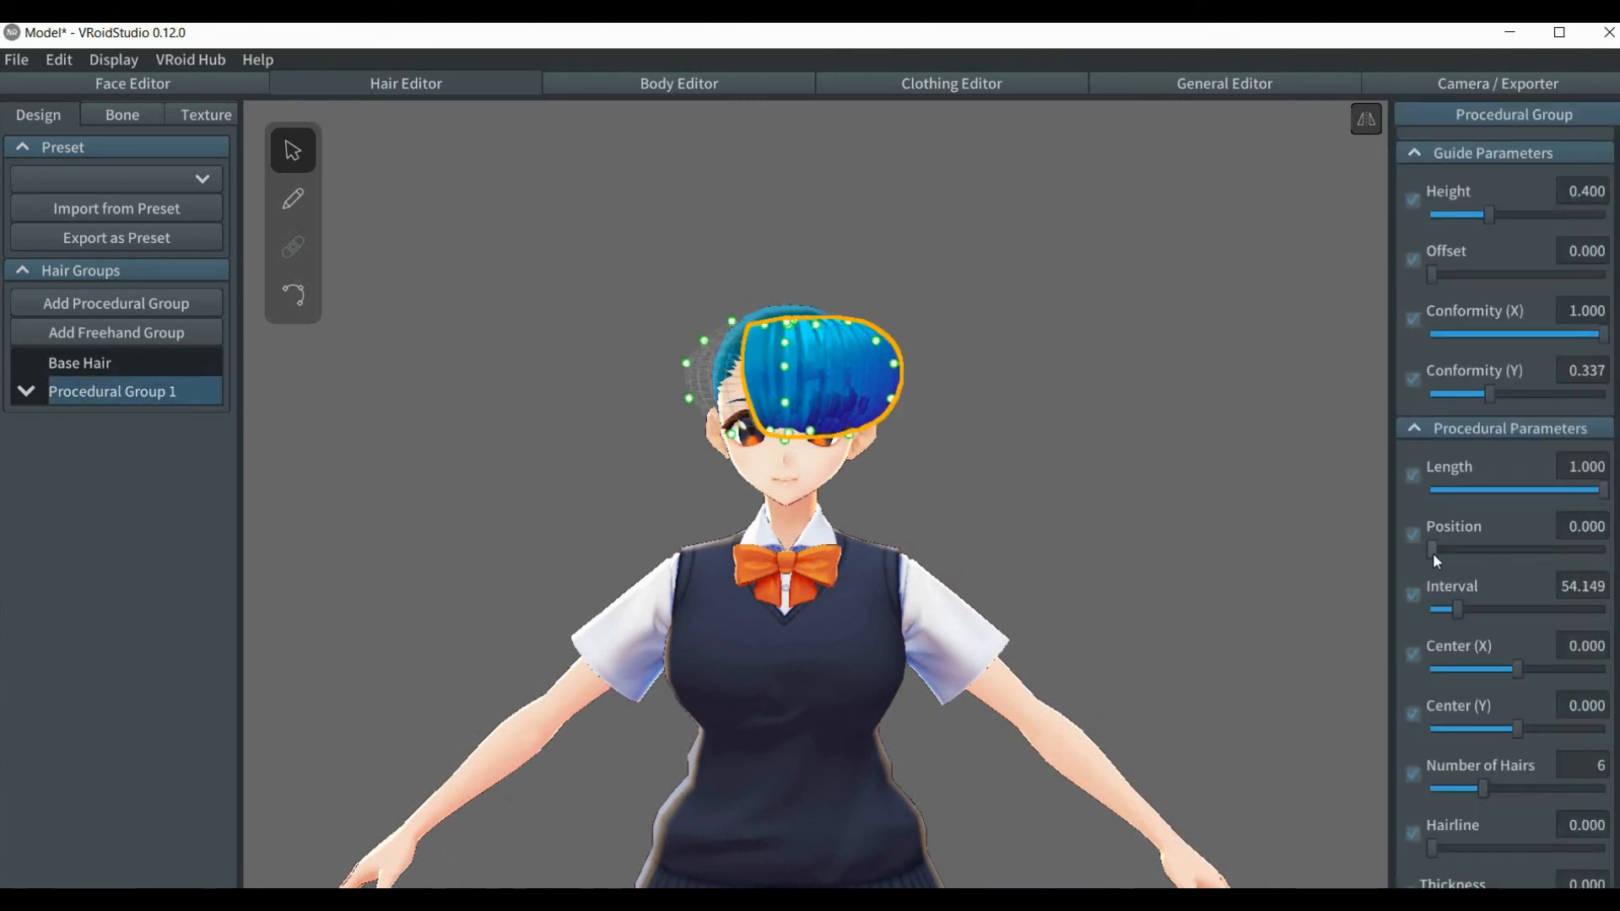
left_click_drag(1432, 553, 1466, 560)
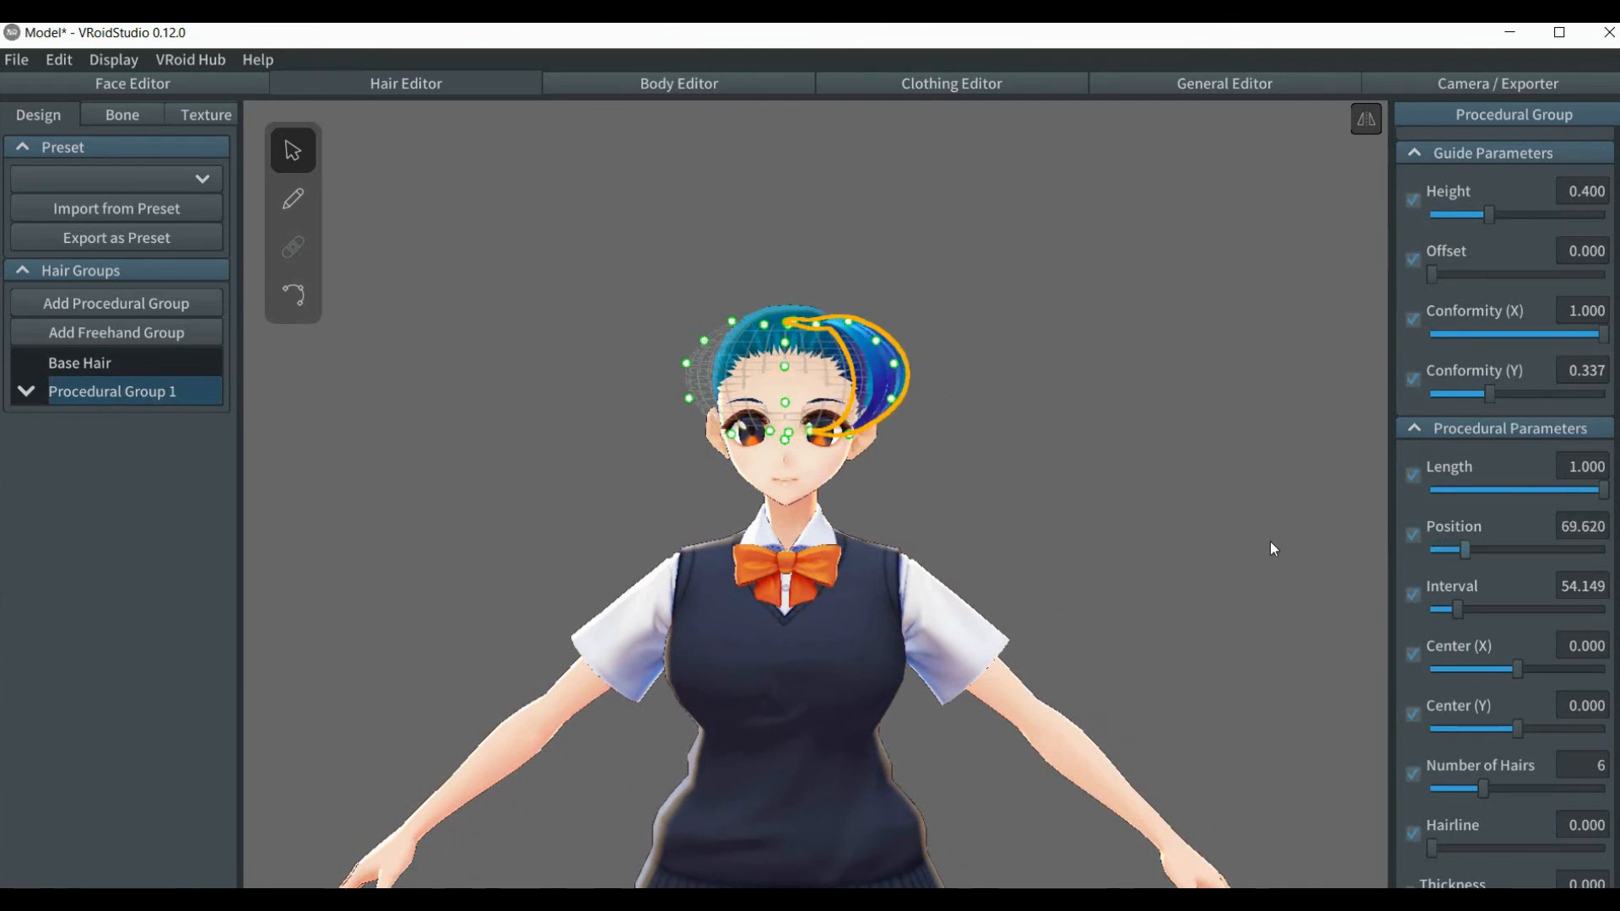
left_click(1237, 539)
mouse_move(1152, 530)
right_mouse_down()
mouse_move(965, 532)
mouse_move(1164, 528)
mouse_move(1175, 542)
mouse_move(1150, 536)
right_mouse_up()
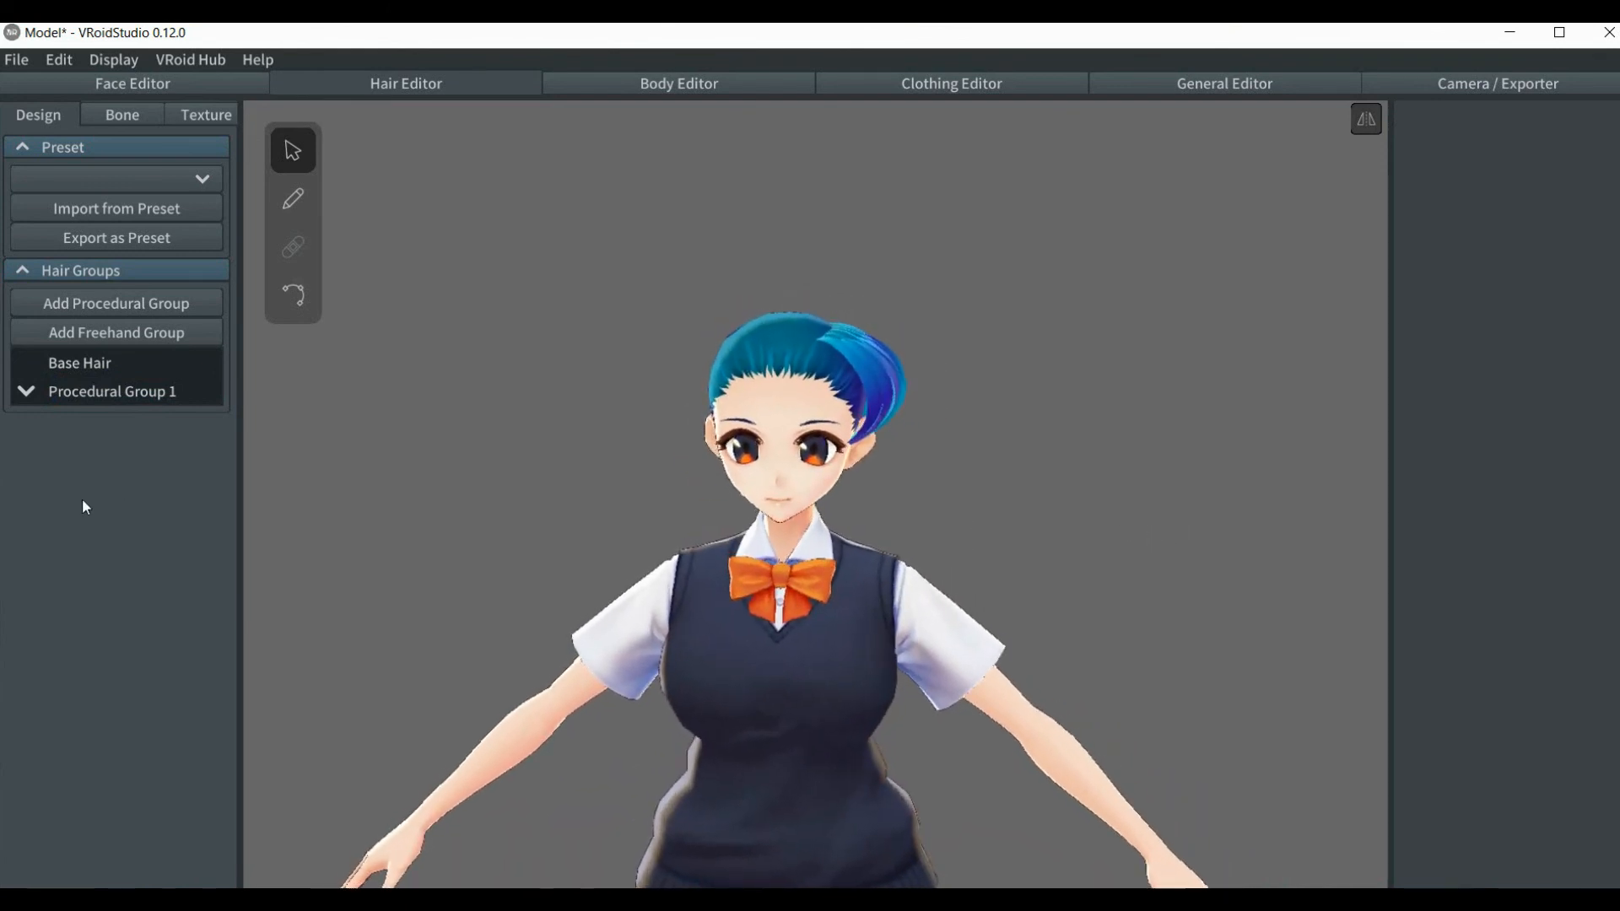
- Try a Center (X) of about 0.307 for Procedural Group 1, and reset it to 0.0
left_click(167, 403)
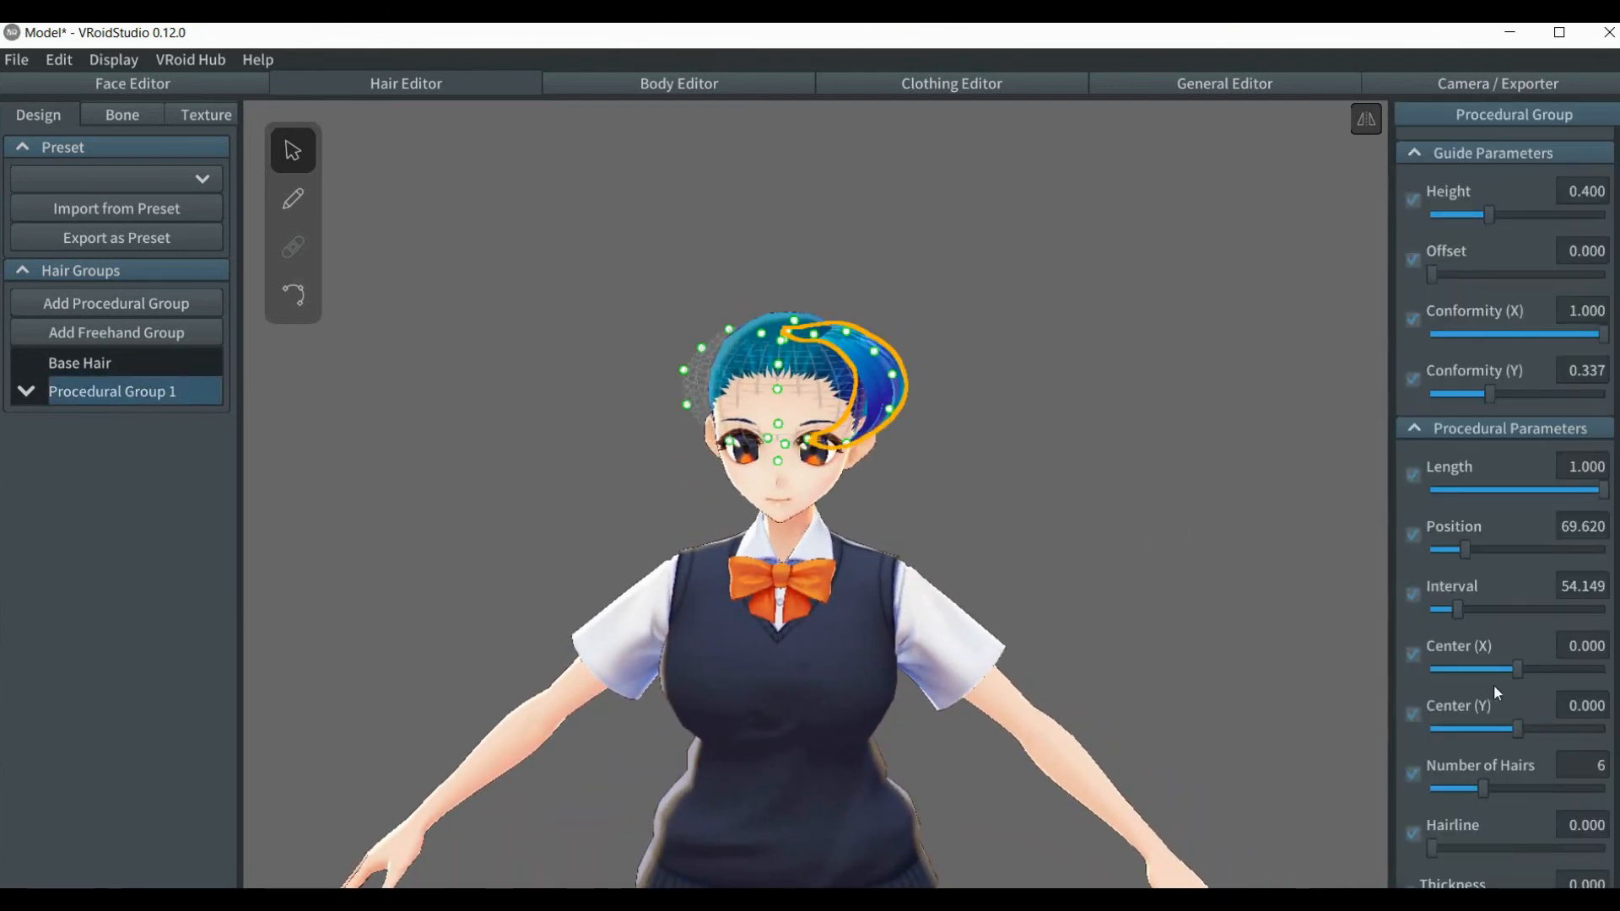
left_click_drag(1516, 671, 1541, 671)
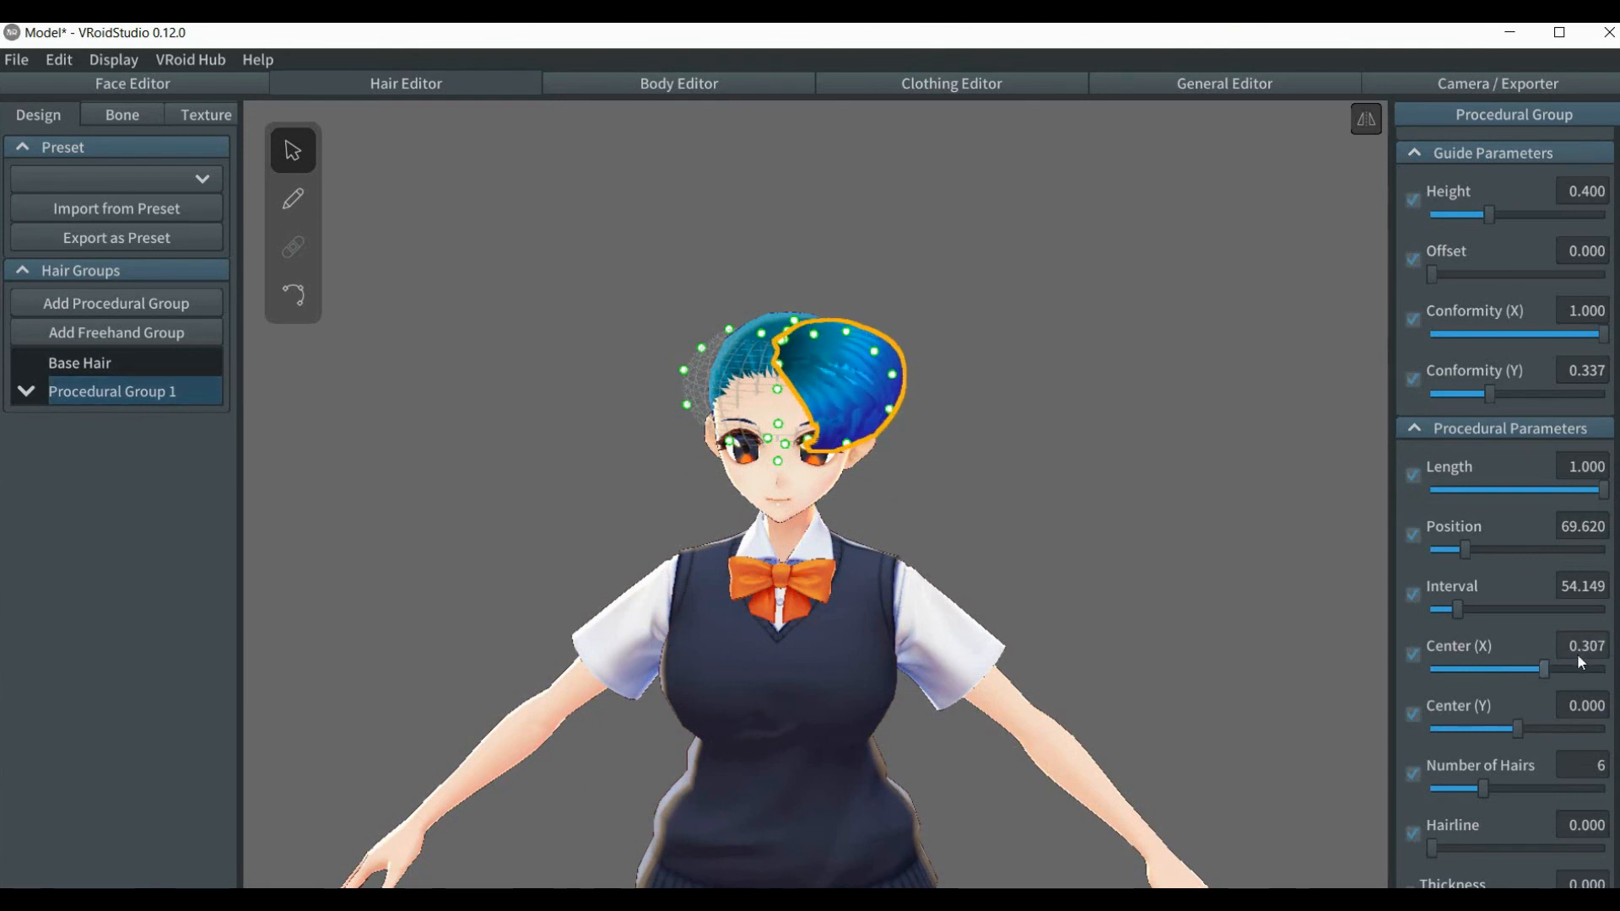
type("0.")
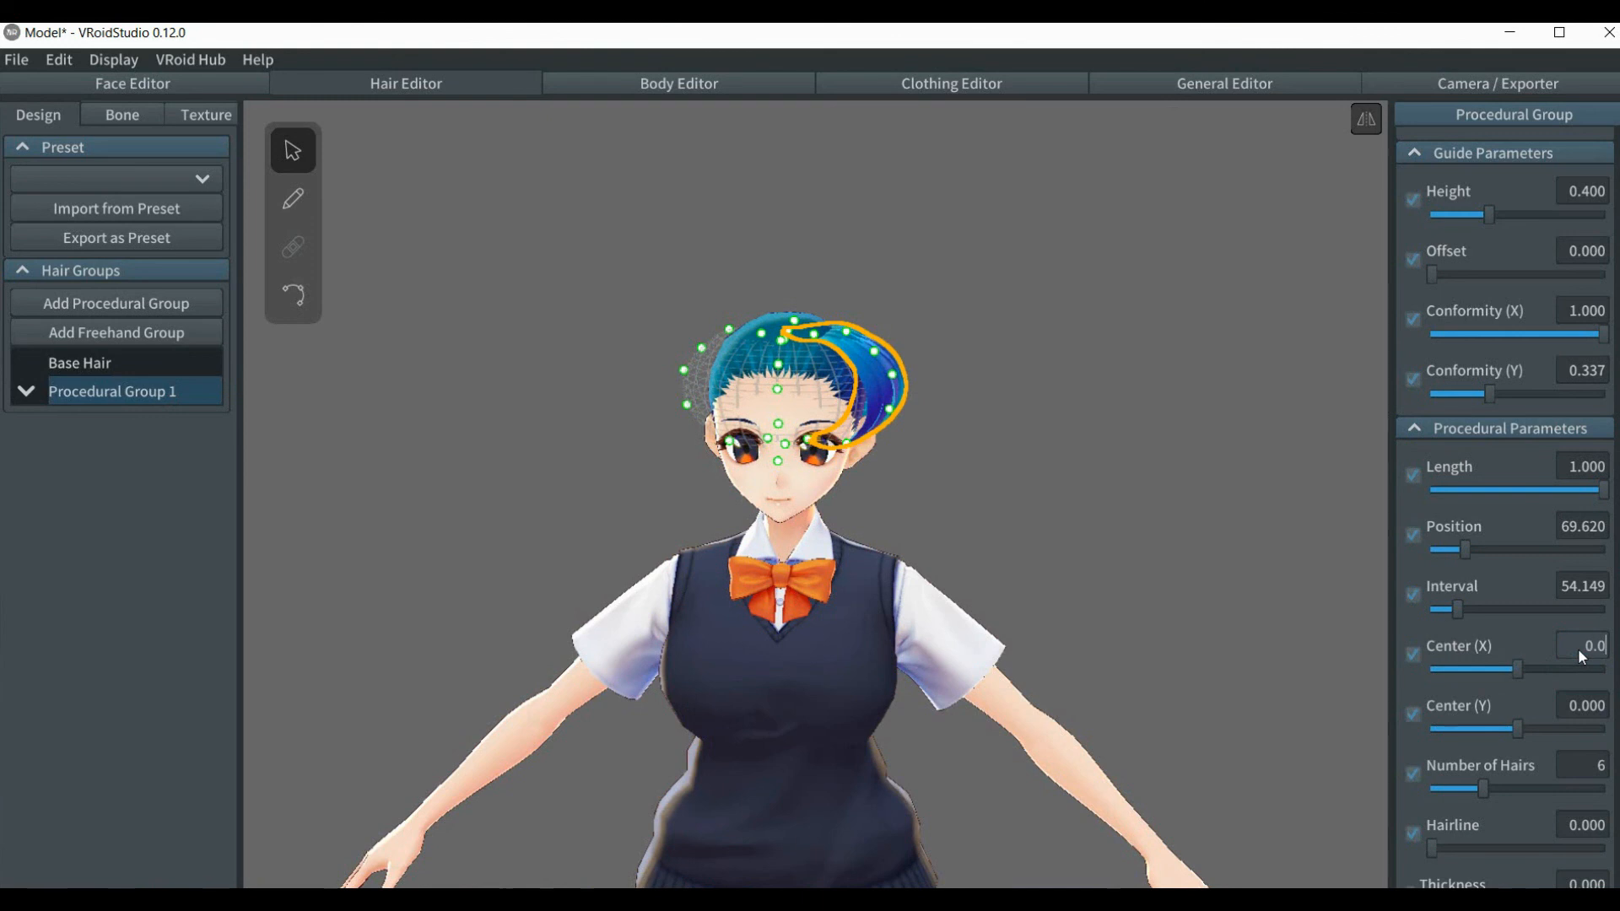
key("Return")
scroll(1504, 506, "down", 1)
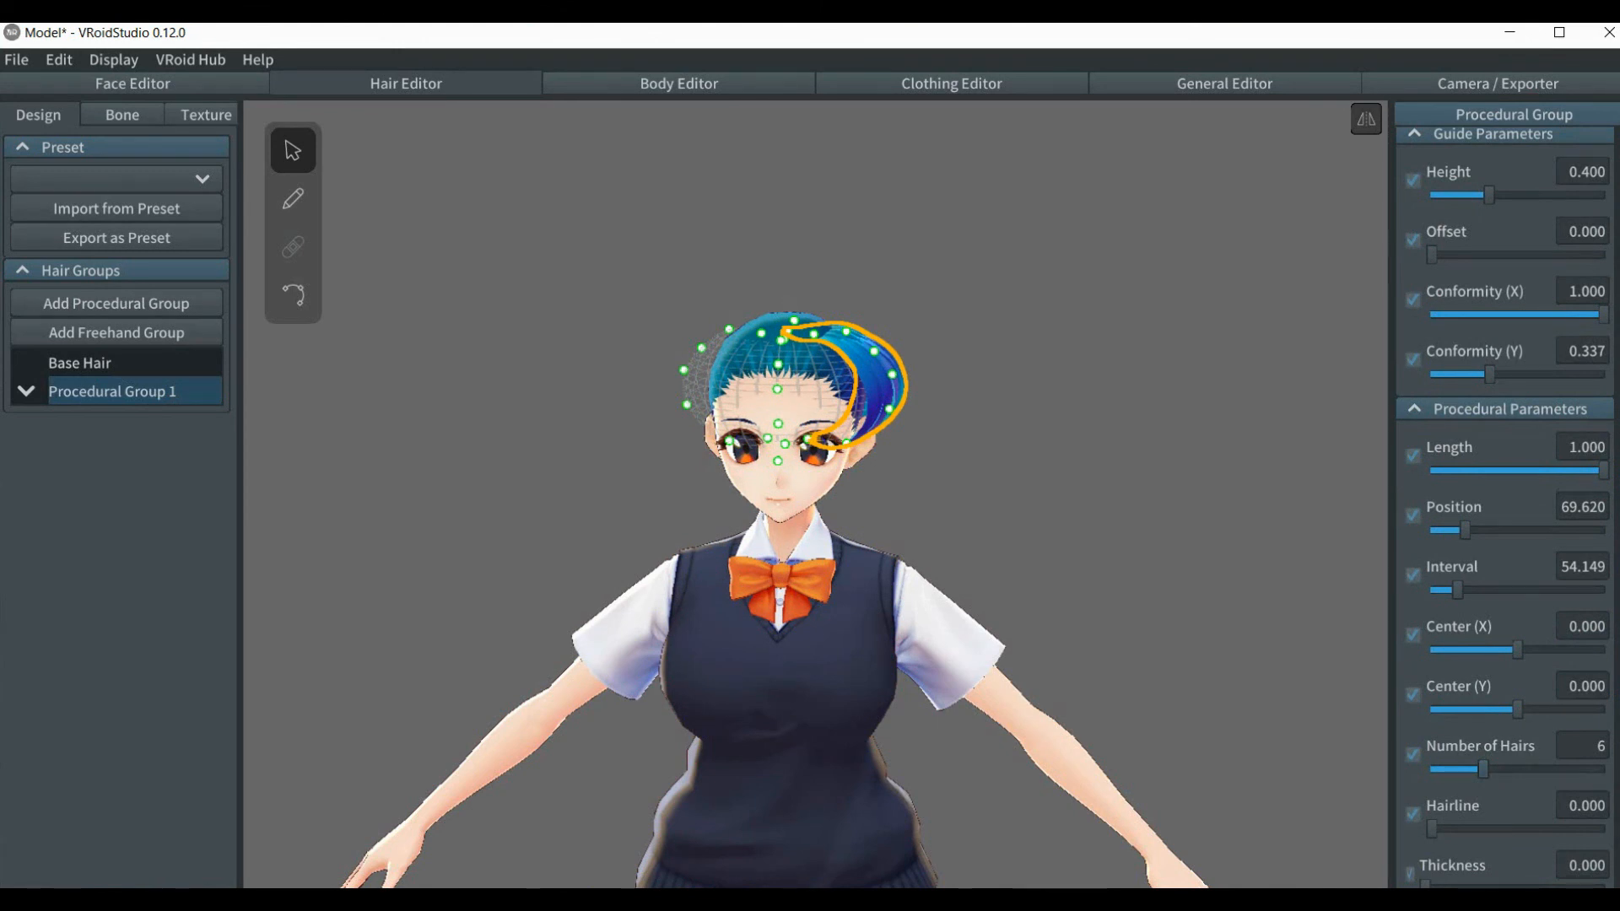
scroll(1482, 770, "up", 5)
scroll(1504, 506, "up", 5)
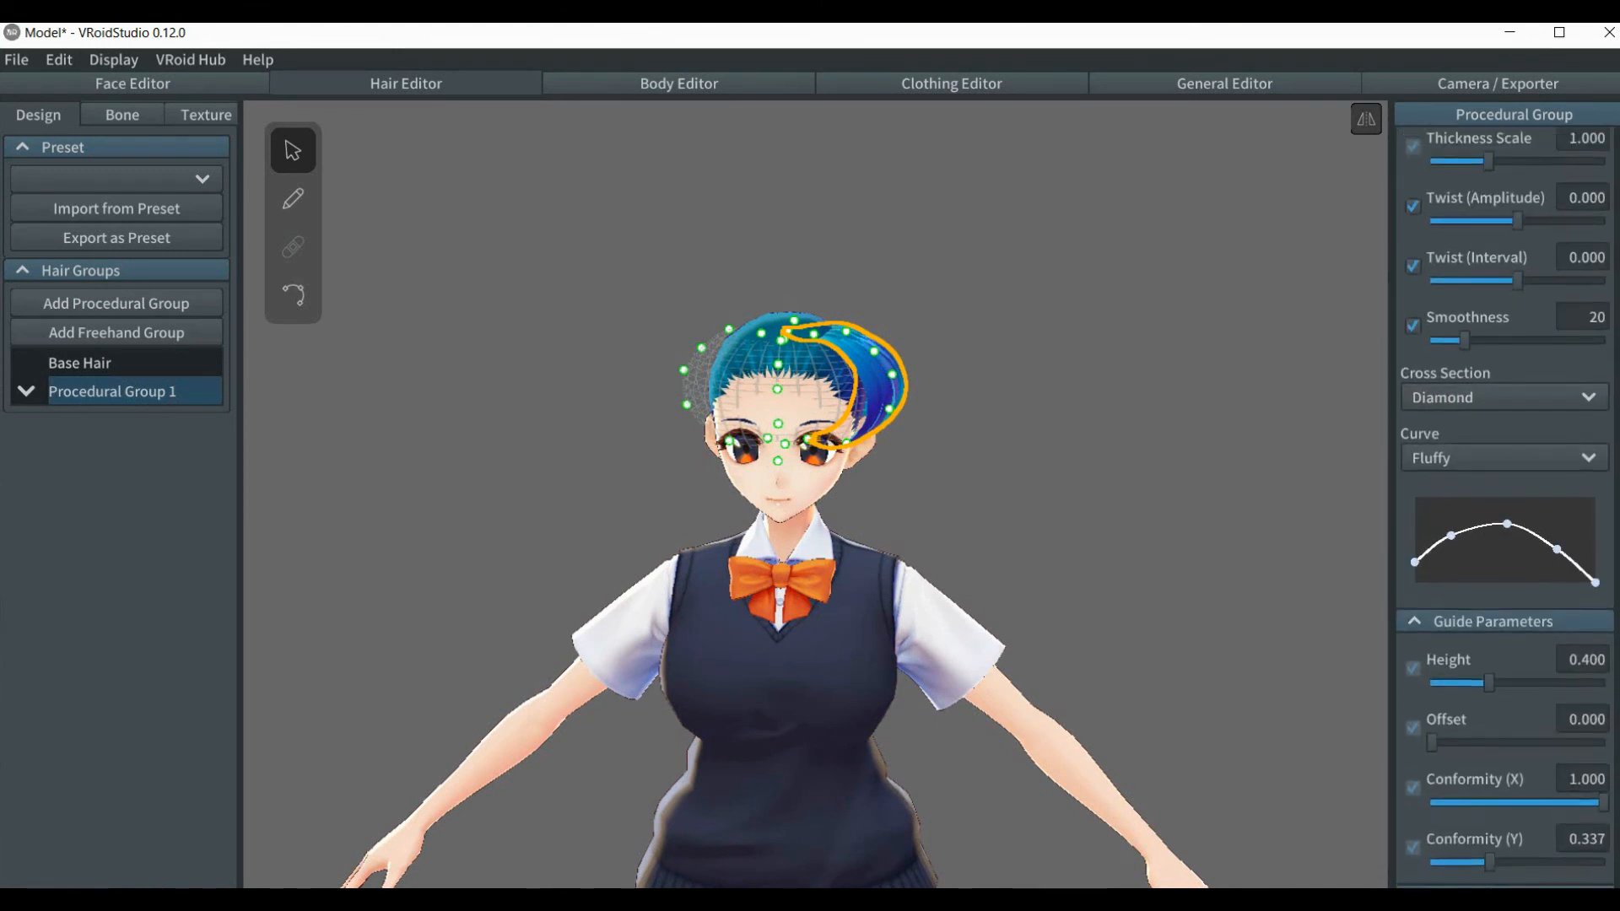
scroll(1504, 506, "up", 2)
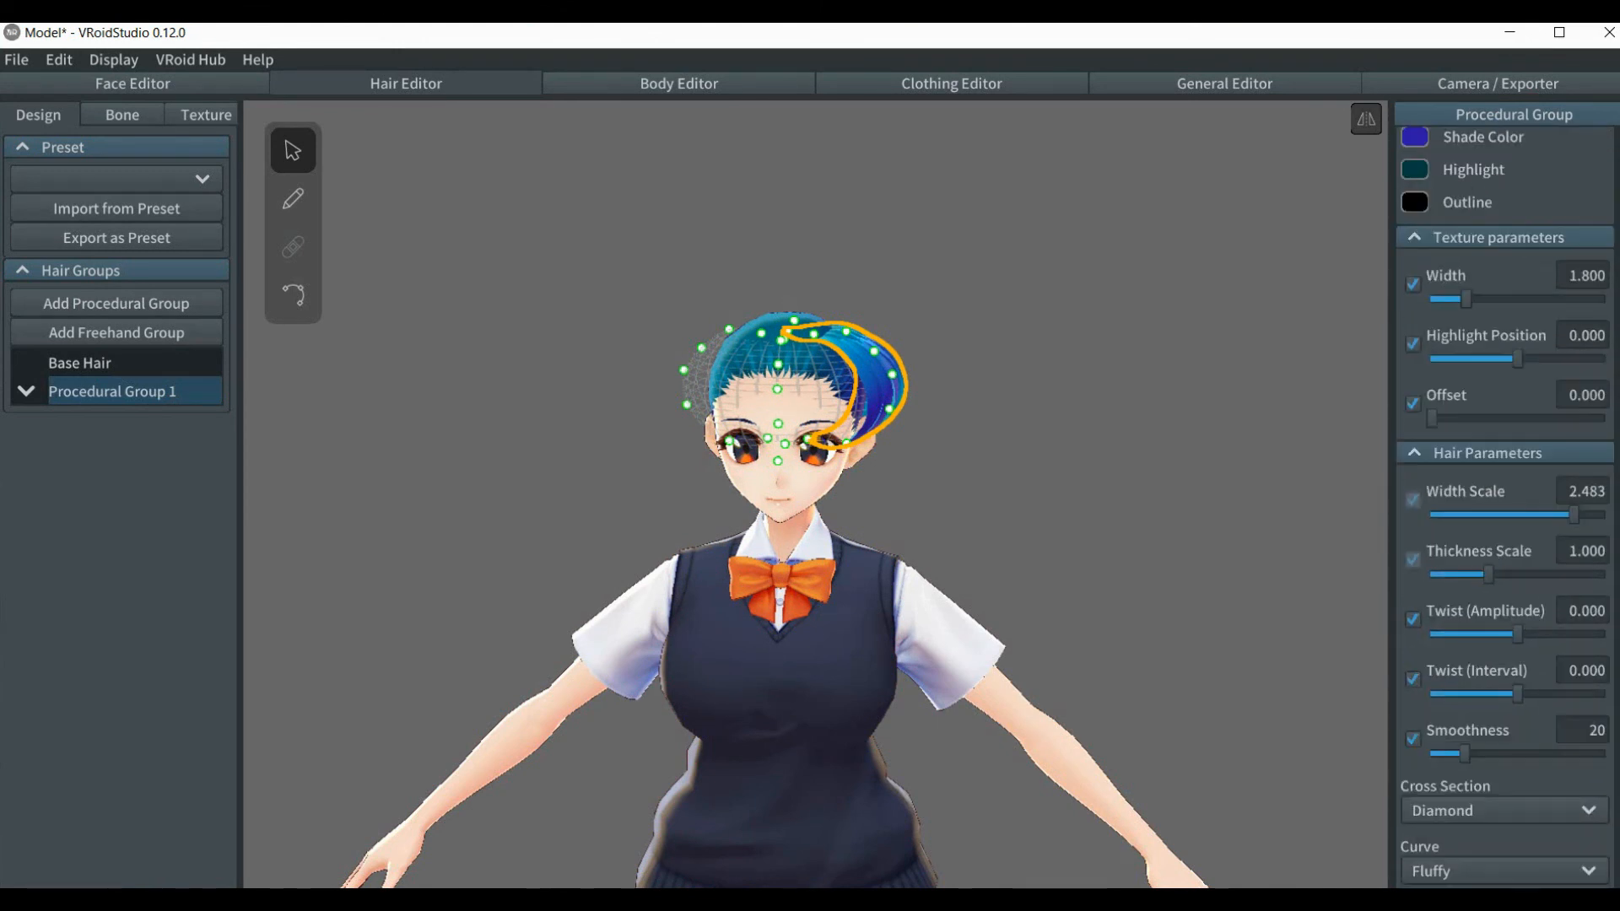
scroll(1504, 507, "up", 2)
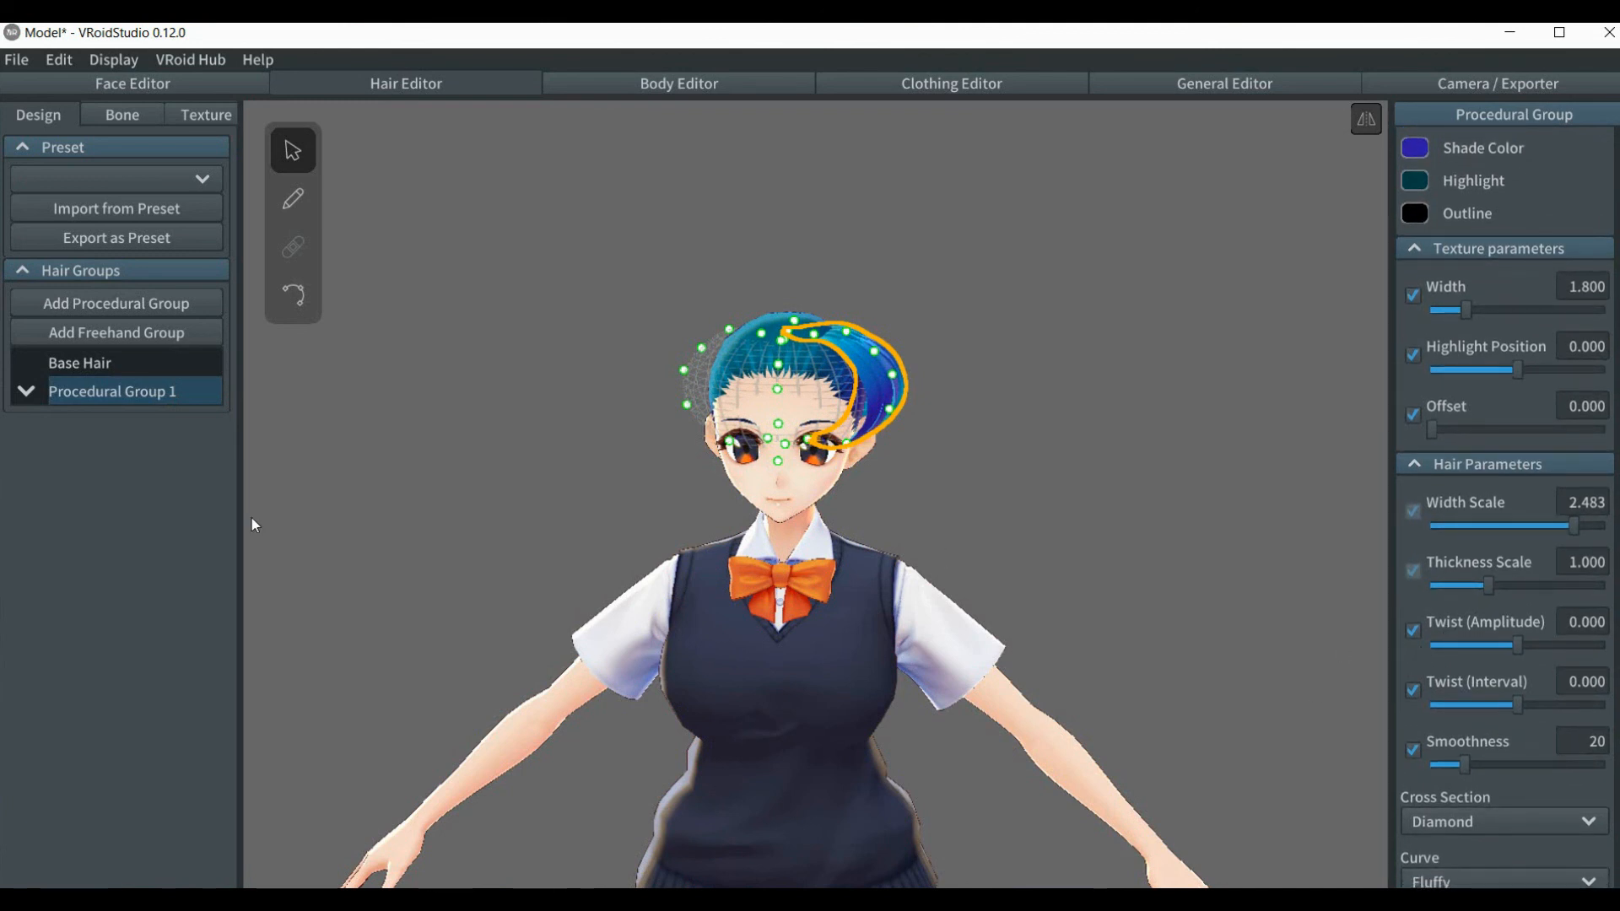
- Clone Procedural Group 1 and view the head from the front
right_click(133, 398)
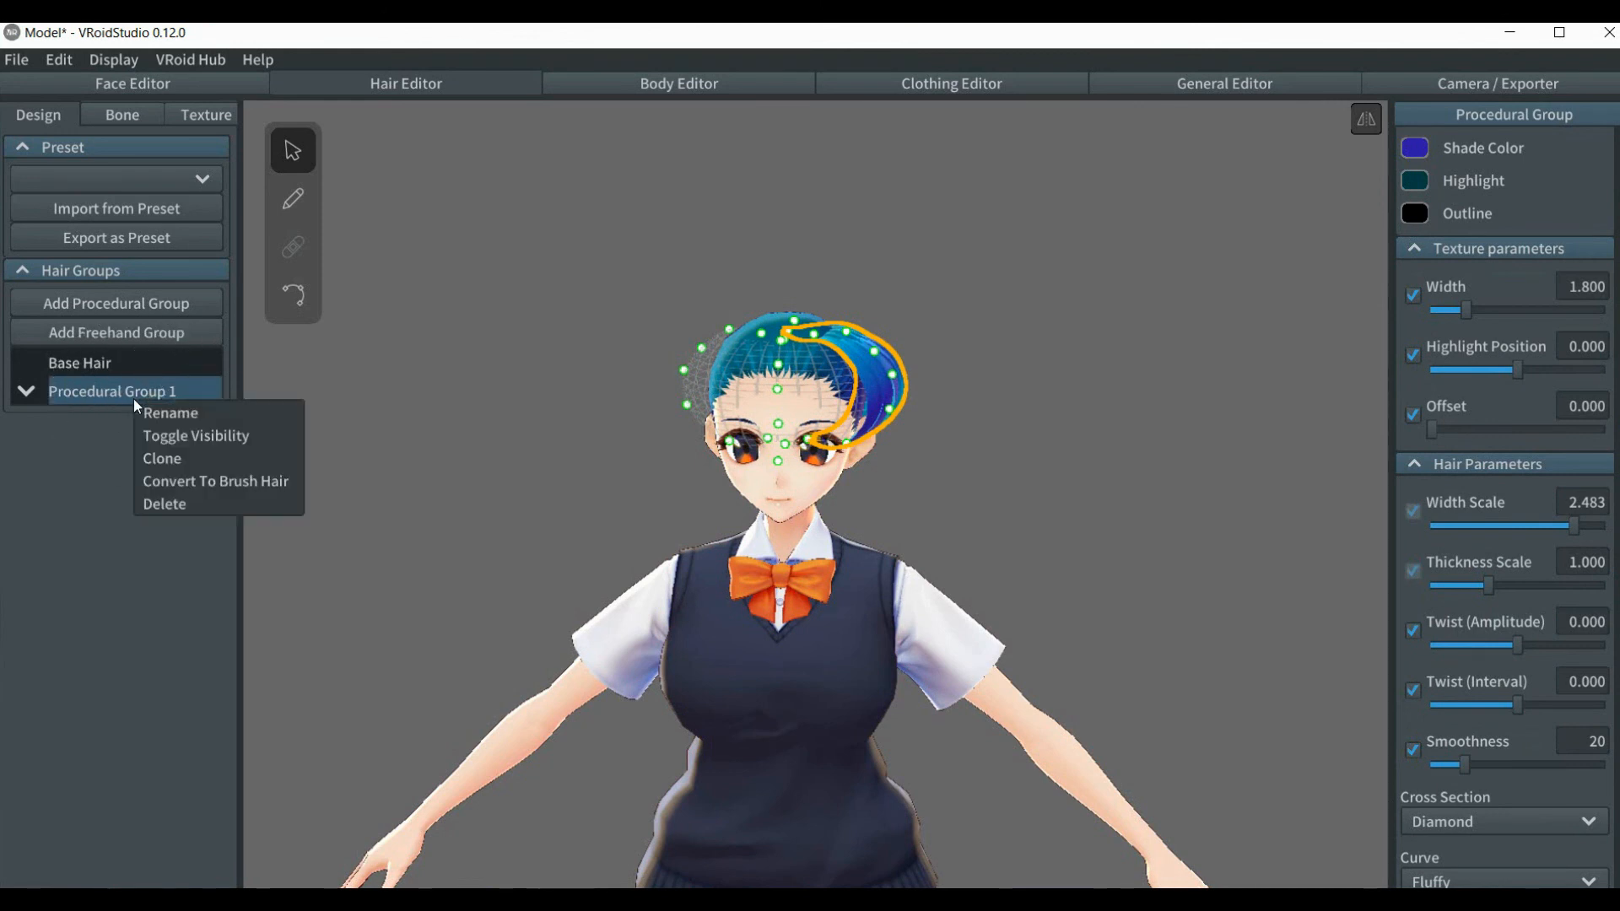
left_click(175, 457)
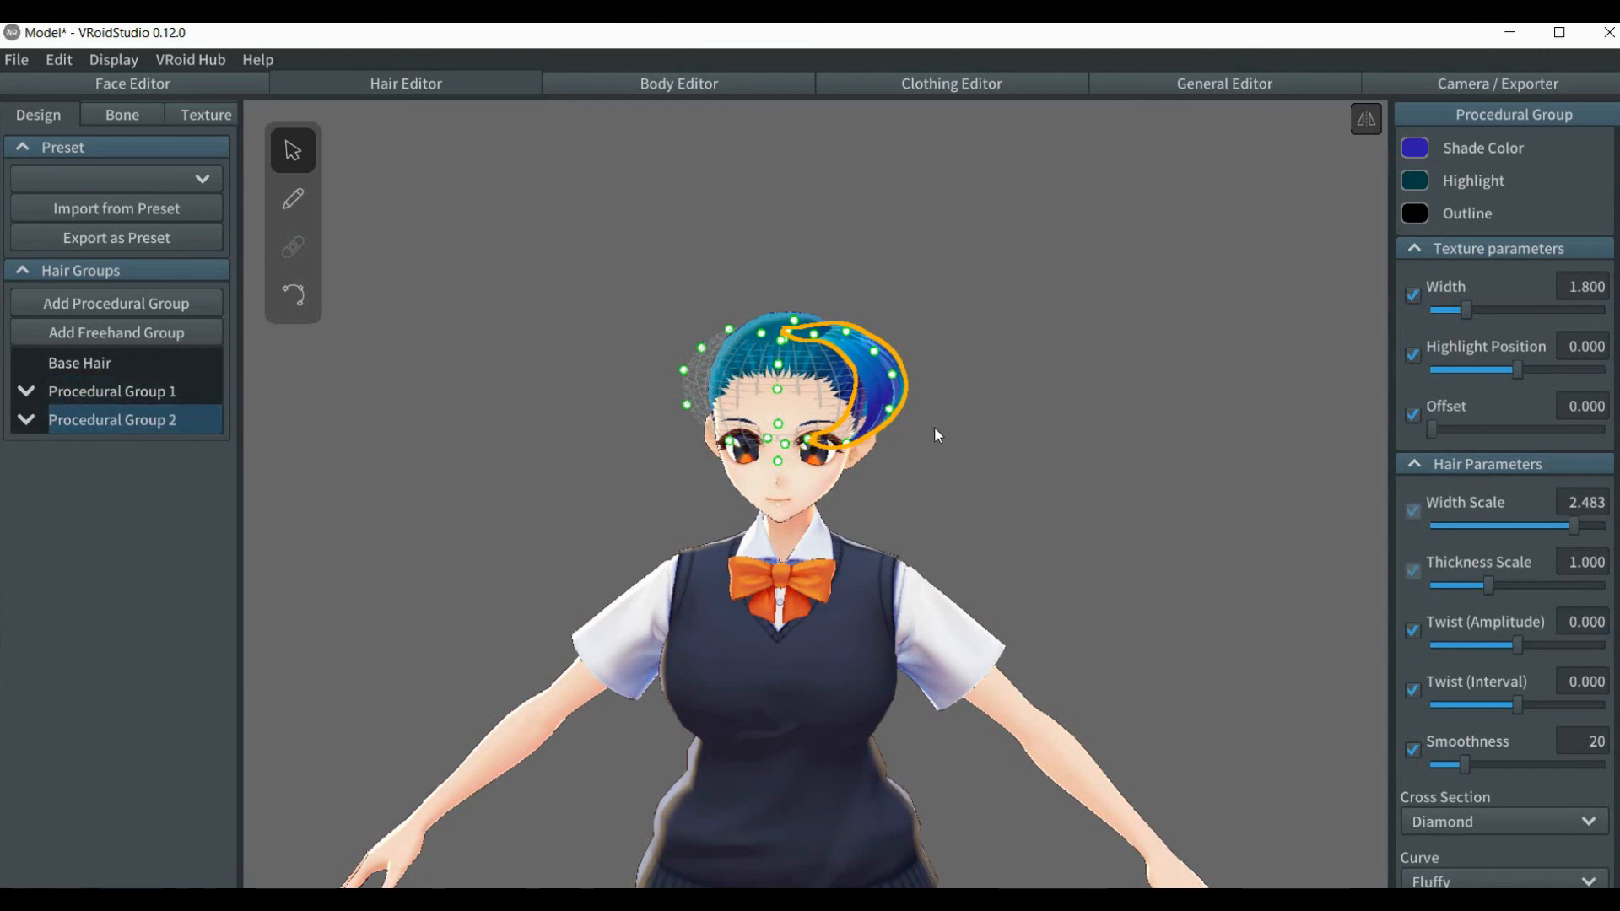
right_click_drag(935, 428, 939, 423)
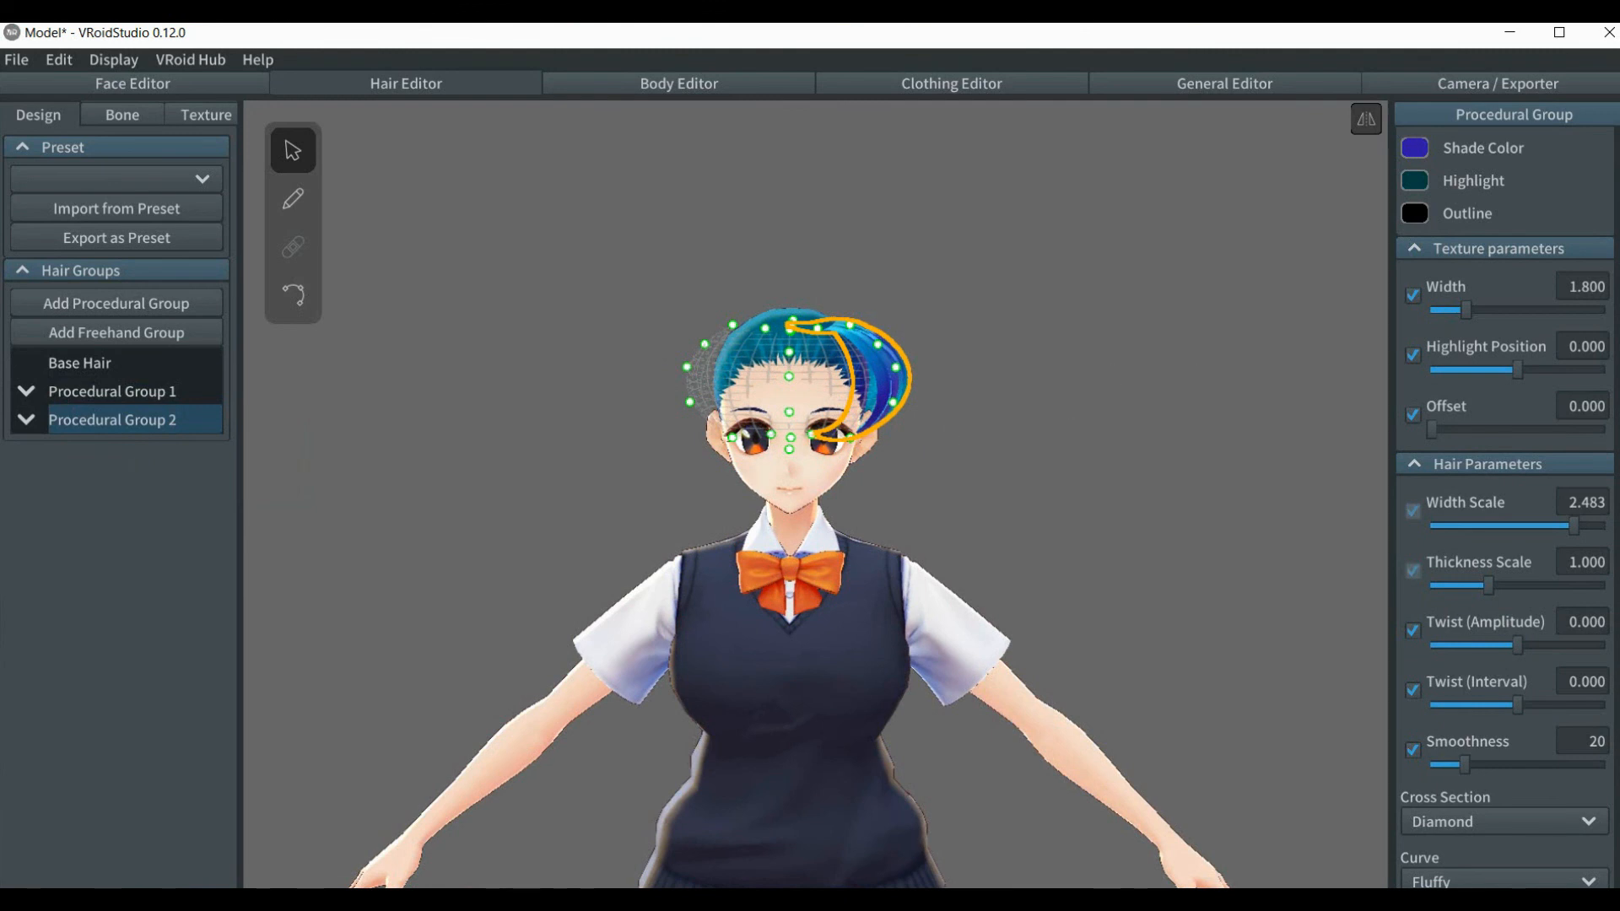
- Set the Position of Procedural Group 2 to about 235.63 and view the hair from the front without the guide overlay
scroll(1602, 610, "down", 10)
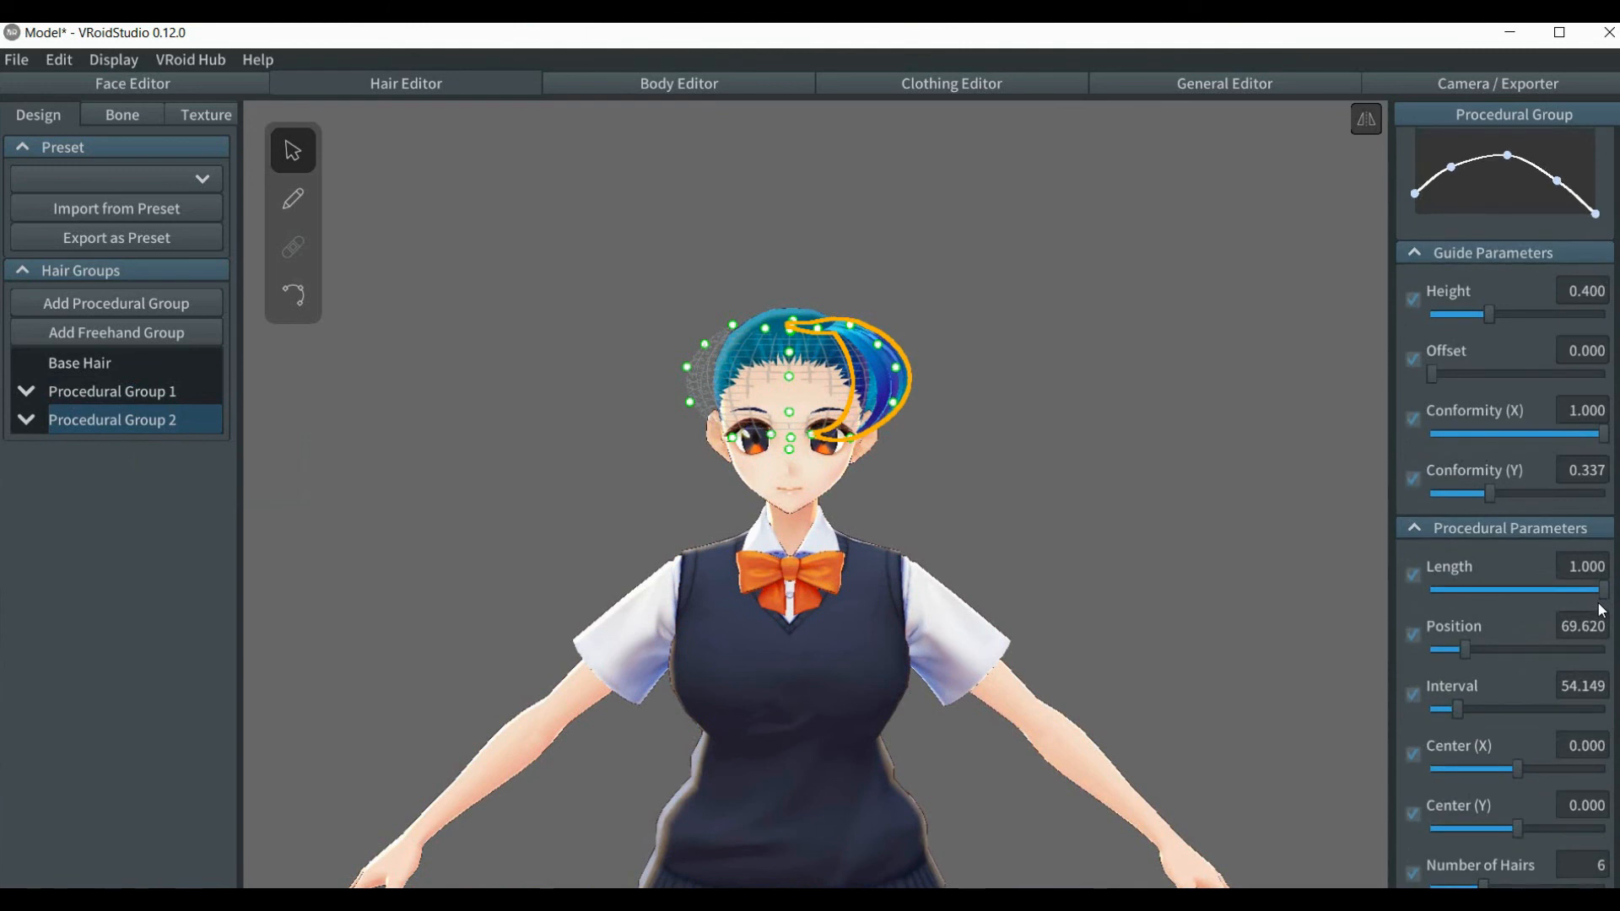
scroll(1601, 610, "down", 2)
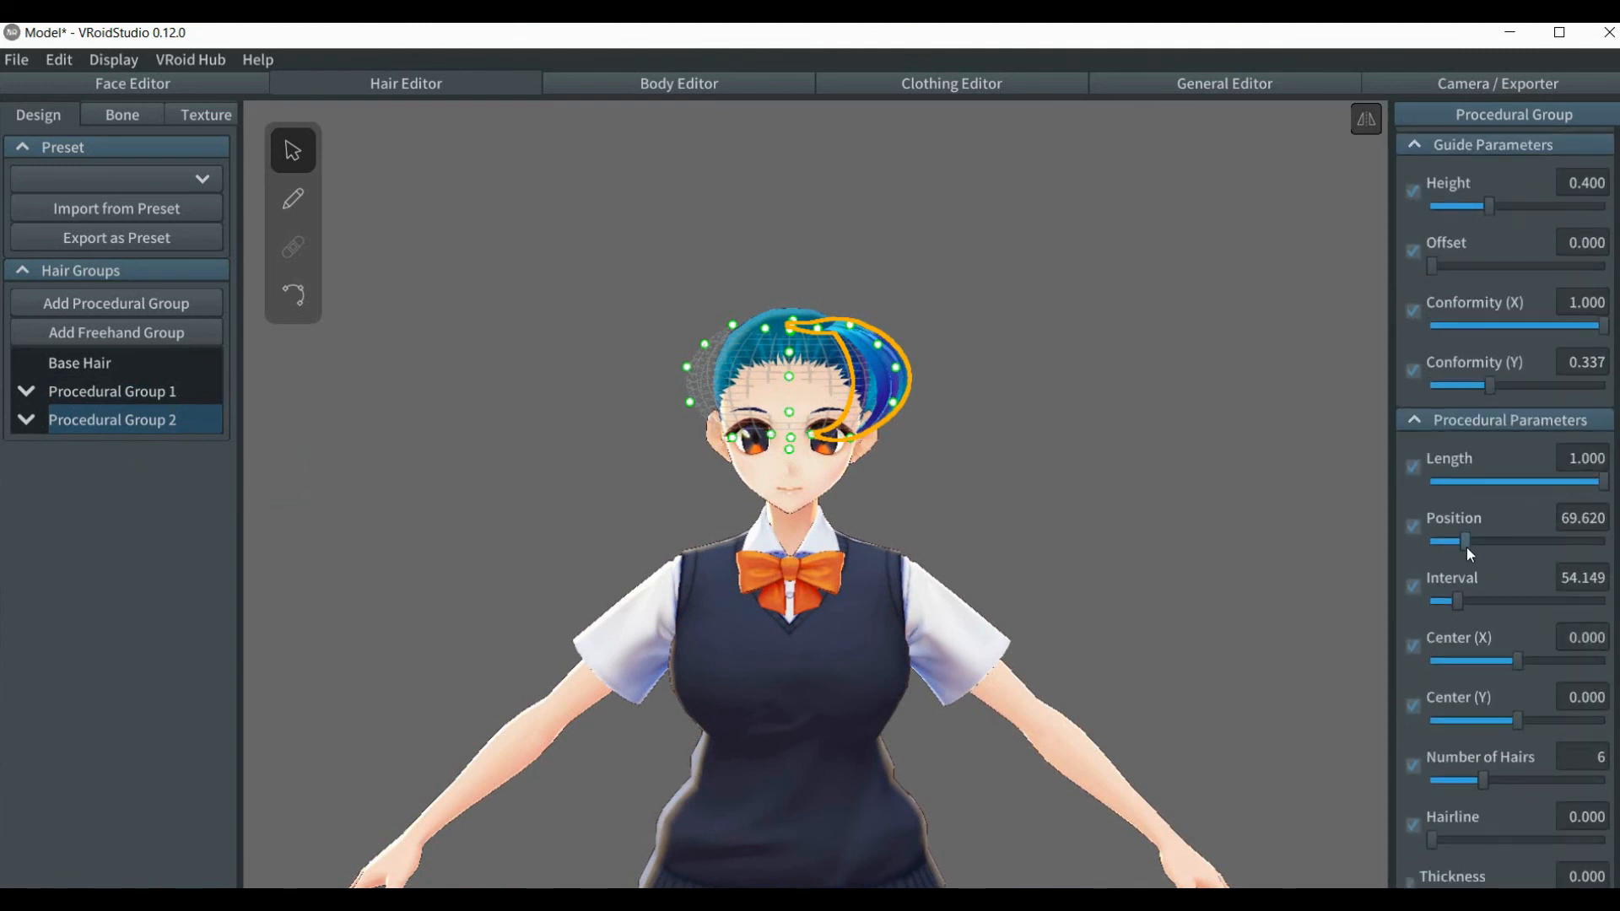
left_click_drag(1468, 550, 1546, 576)
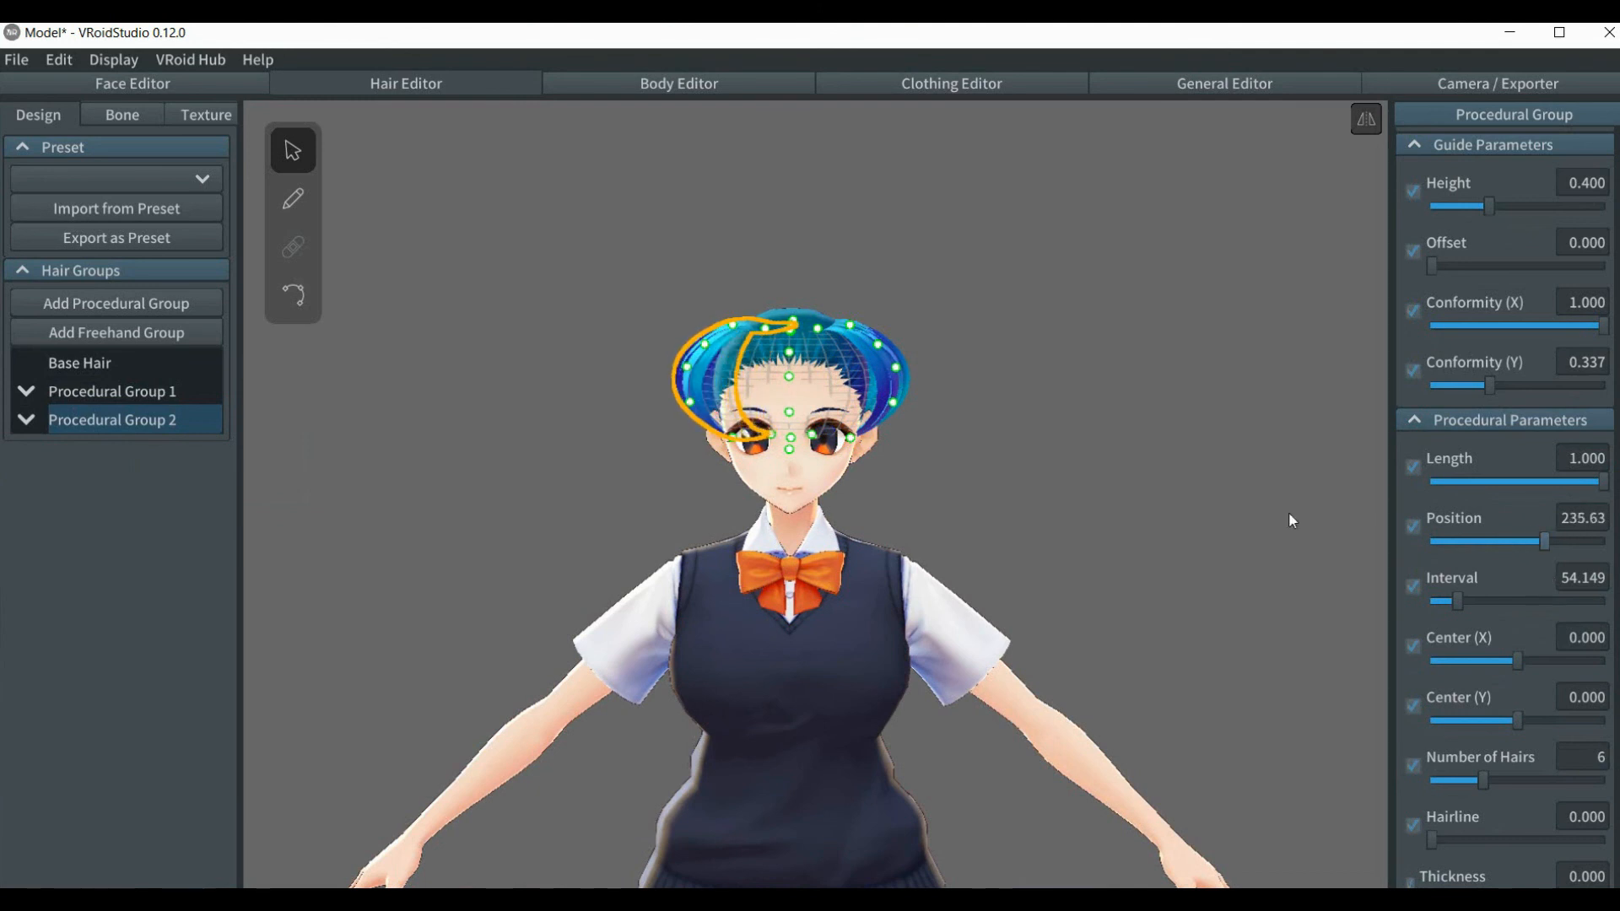
left_click(1163, 484)
mouse_move(1133, 492)
right_mouse_down()
mouse_move(1141, 552)
mouse_move(1133, 498)
right_mouse_up()
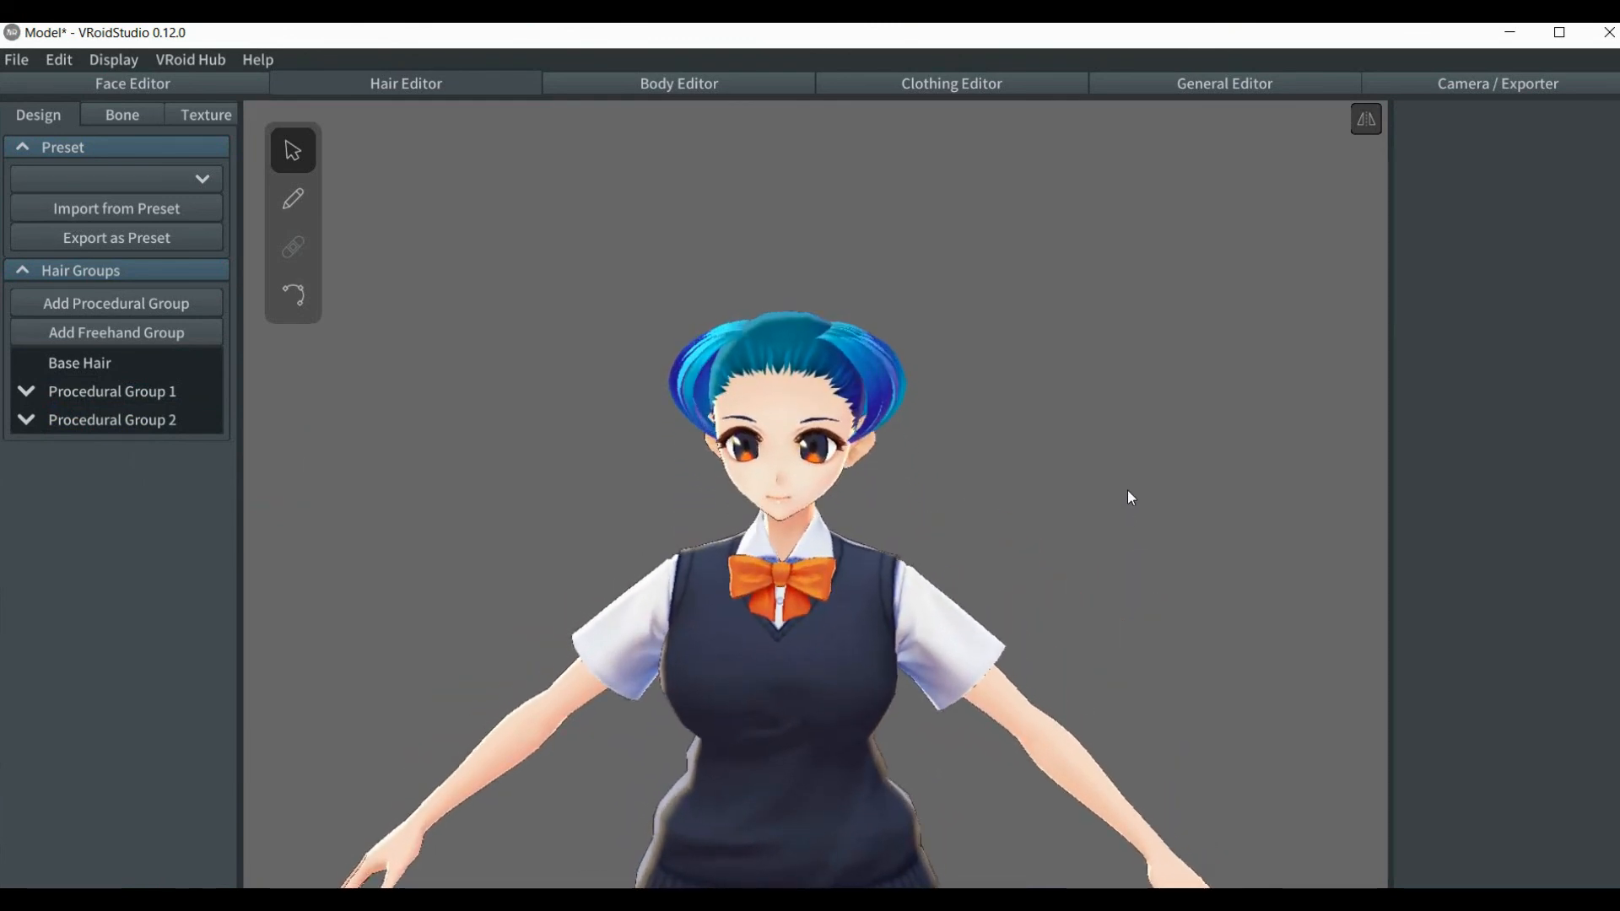
- Set Procedural Group 1's Conformity (Y) to about 0.967 and its guide Offset to about 0.013
left_click(123, 388)
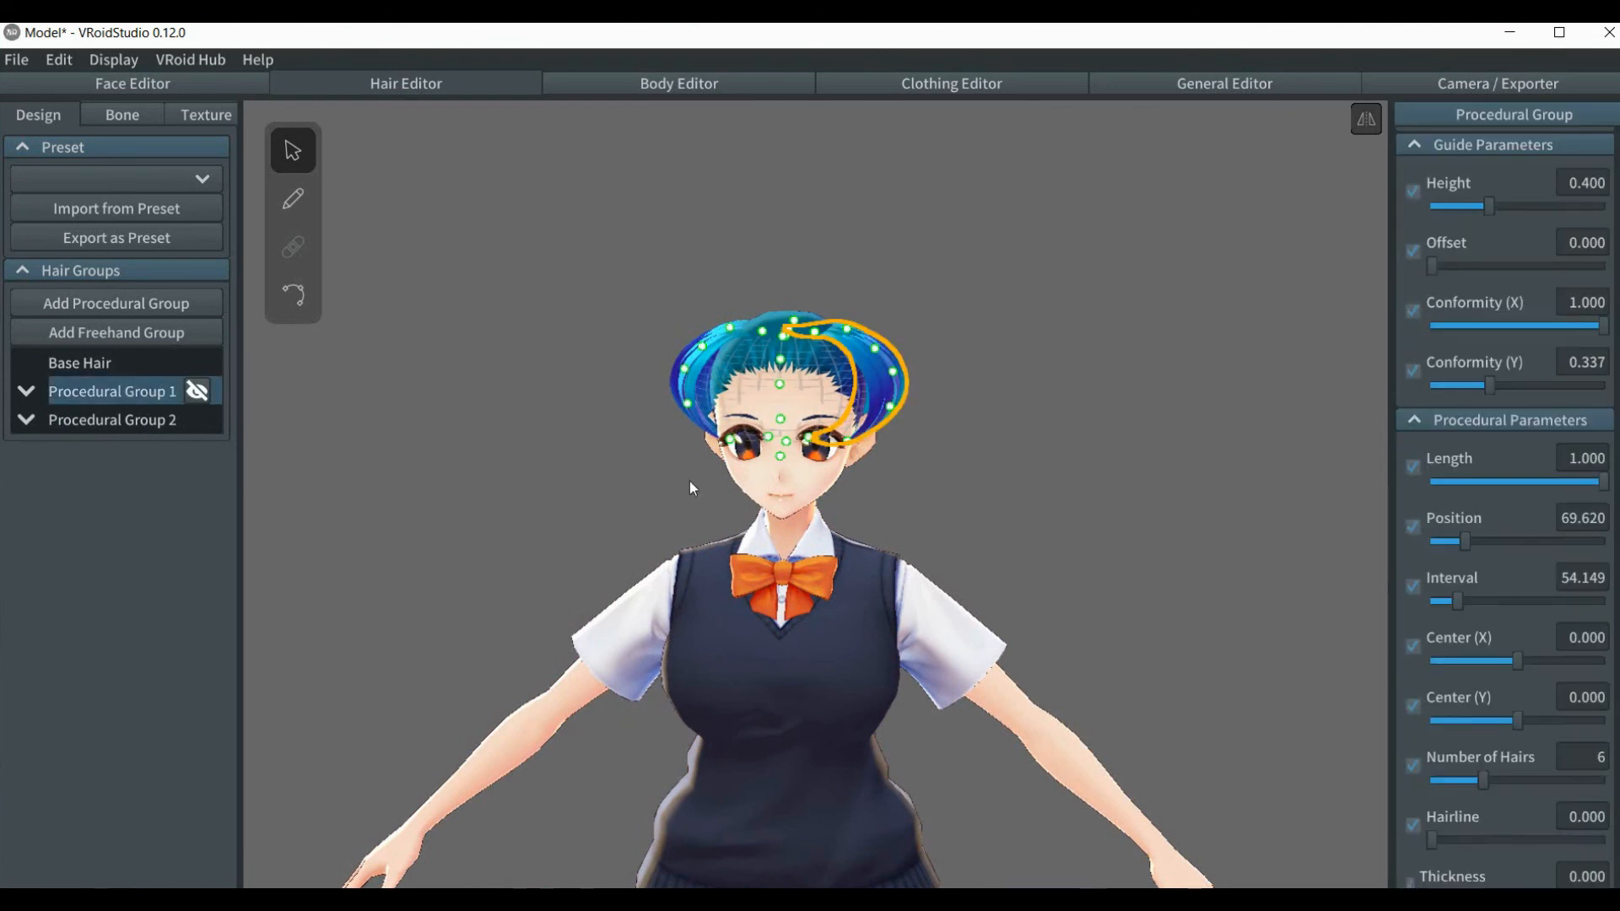
scroll(1504, 506, "down", 3)
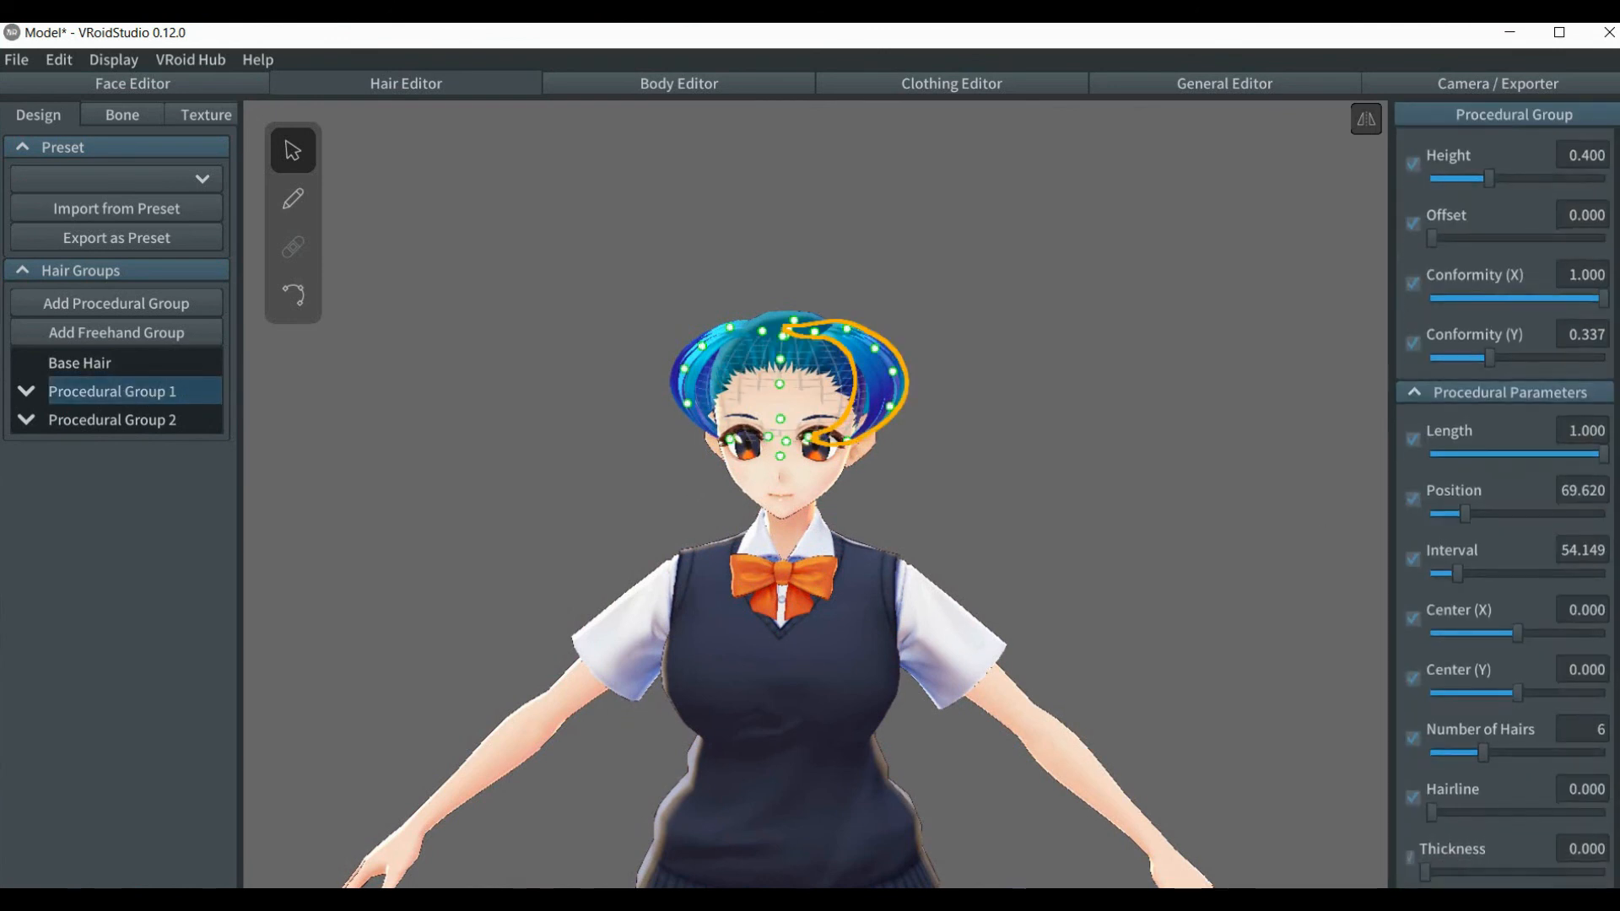
scroll(1504, 506, "down", 5)
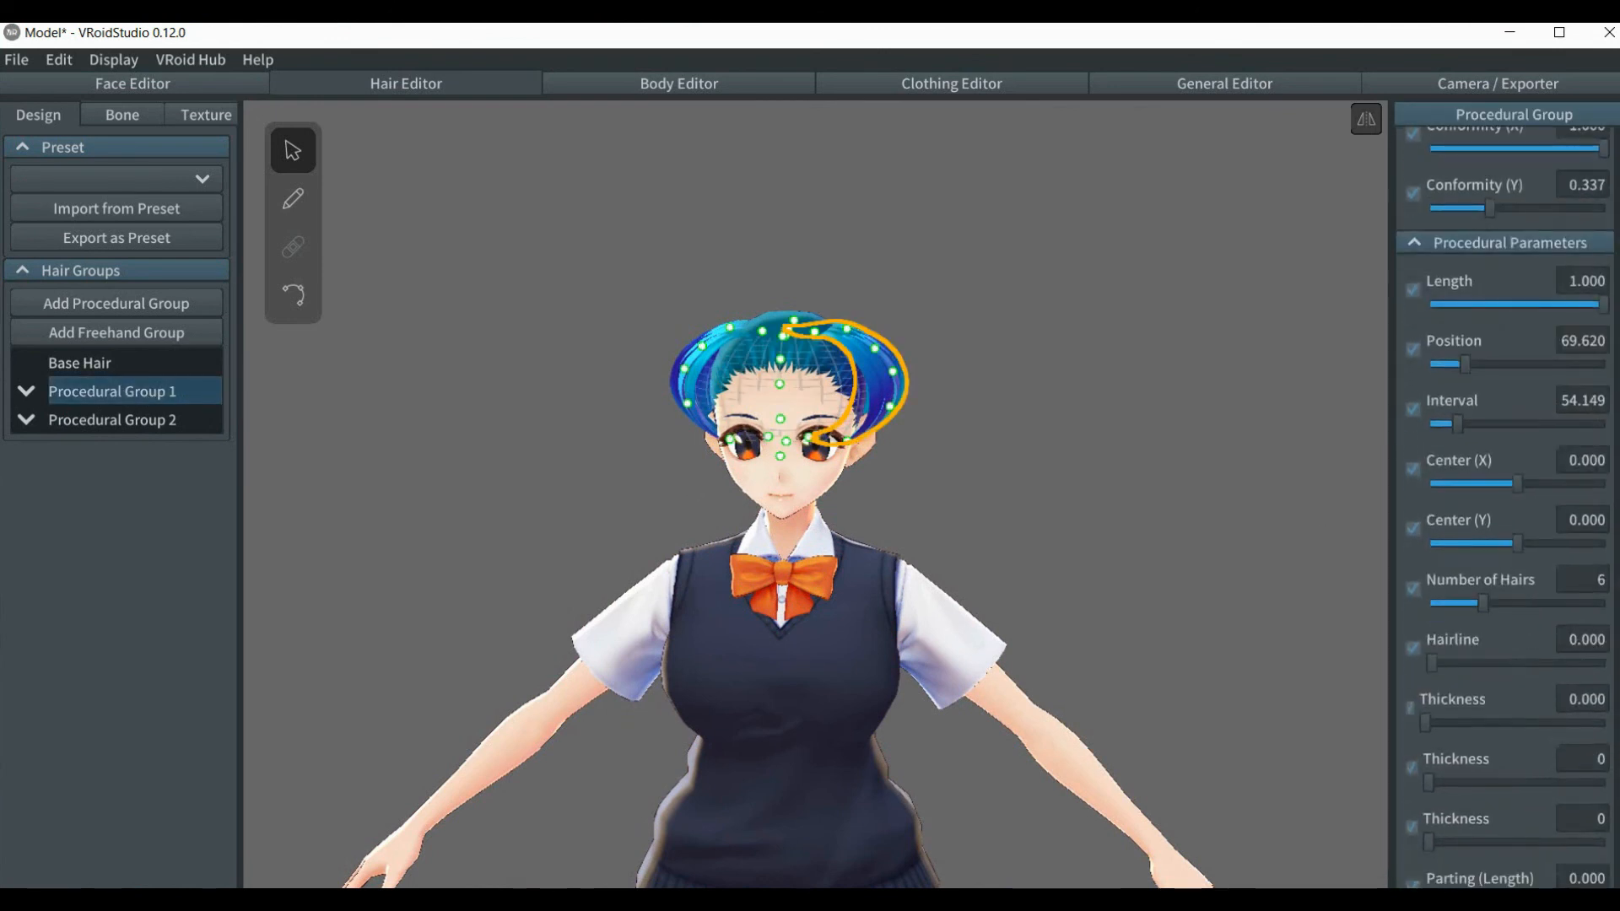
scroll(1504, 506, "down", 1)
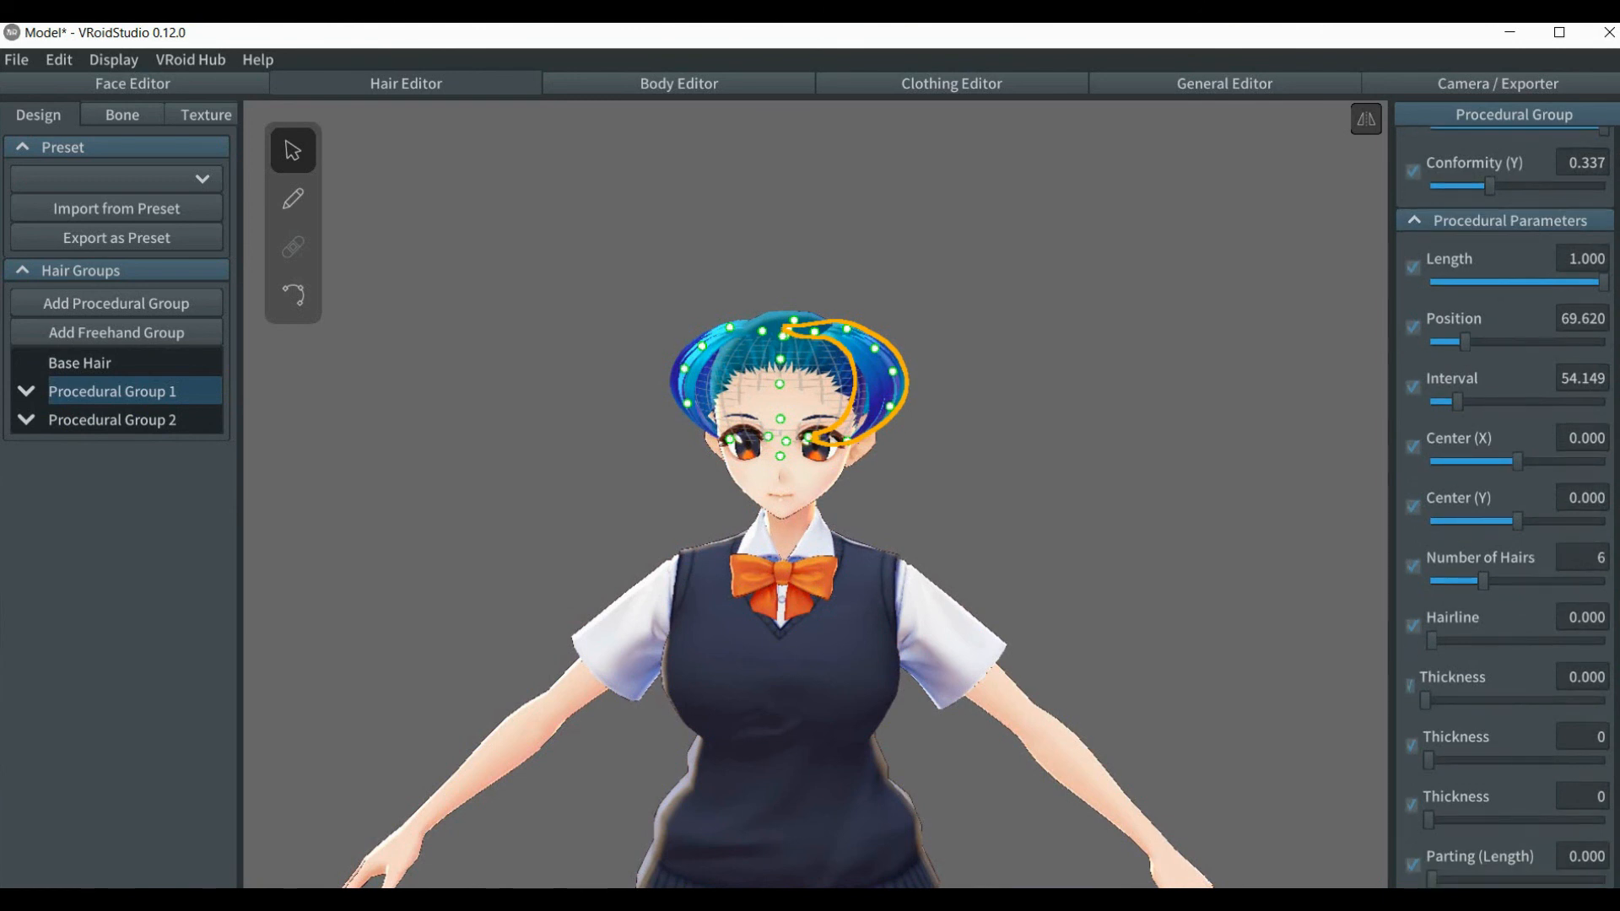
scroll(1613, 875, "down", 15)
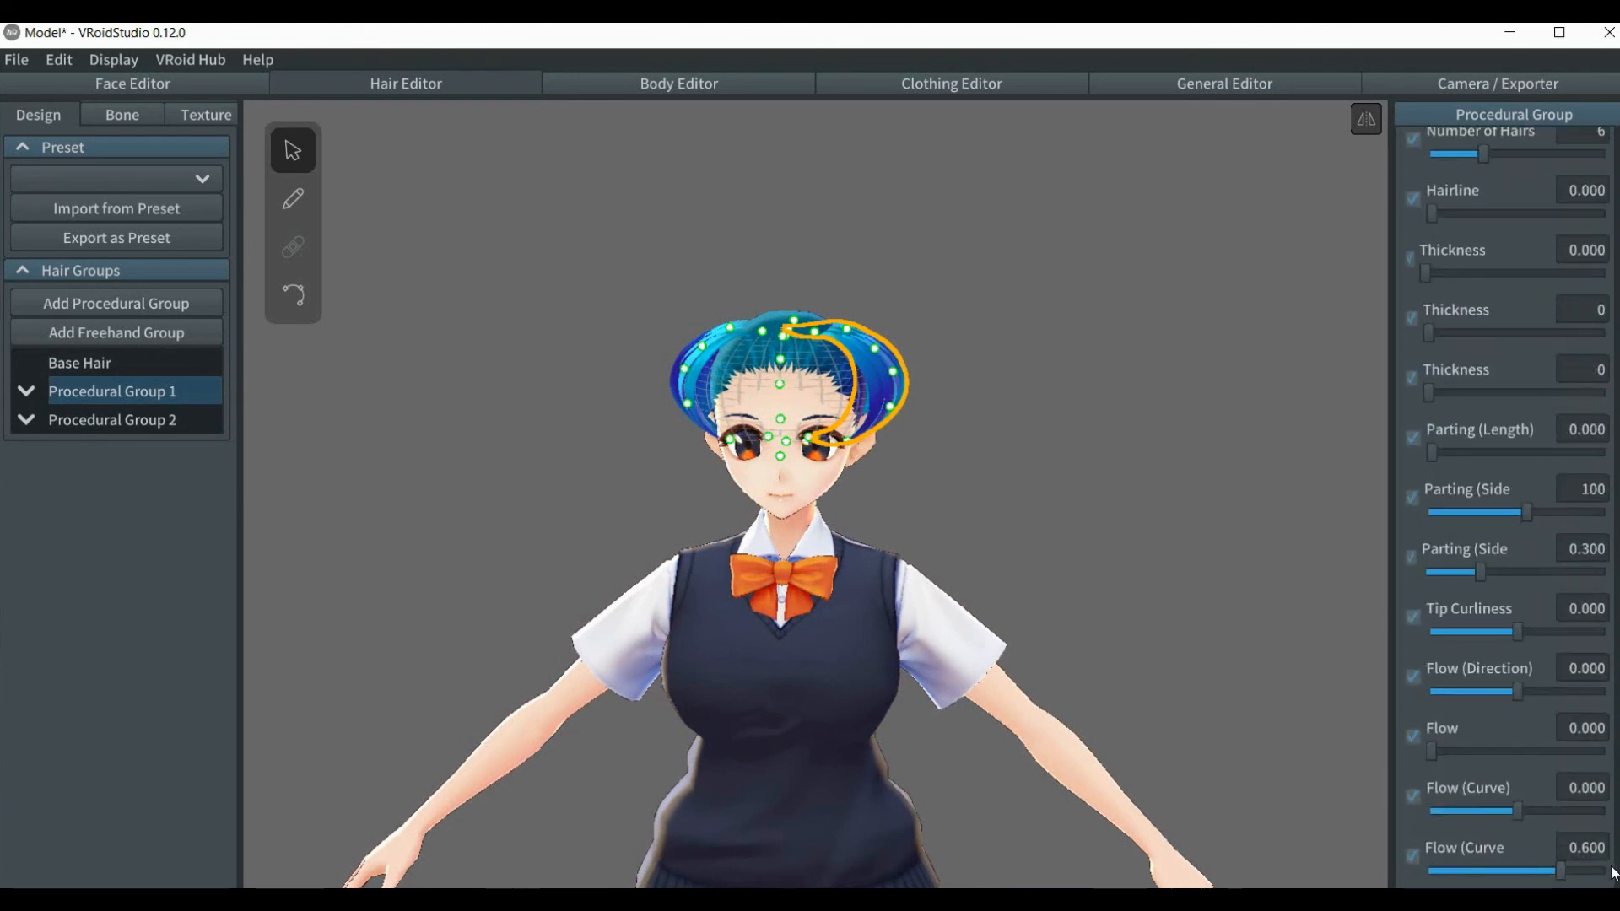
scroll(1613, 866, "up", 9)
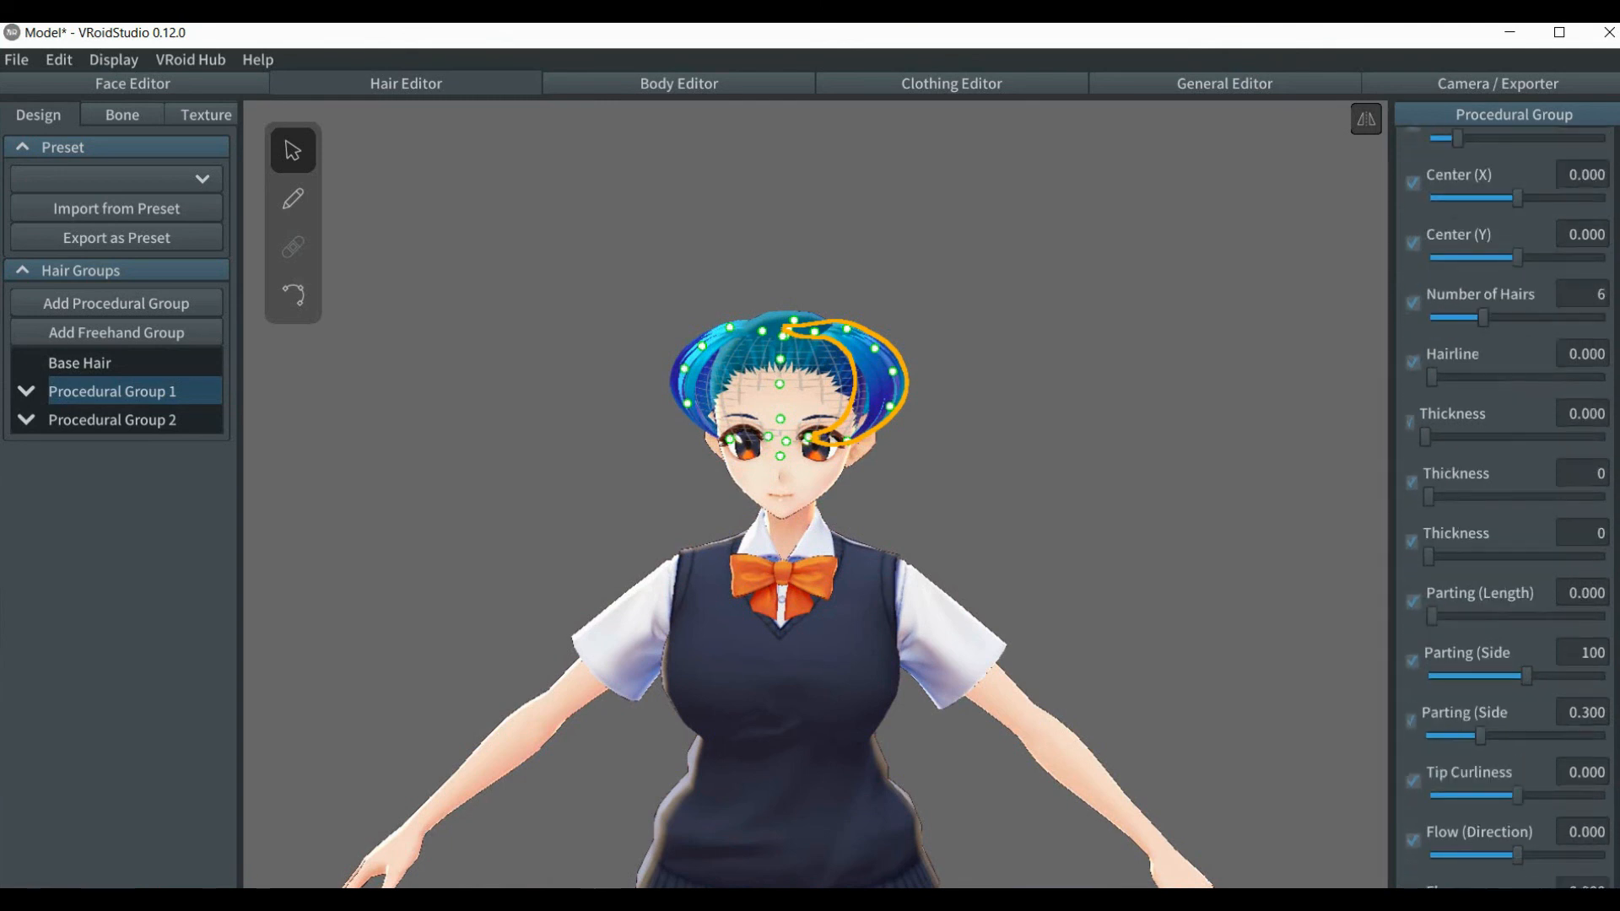
scroll(1614, 866, "up", 12)
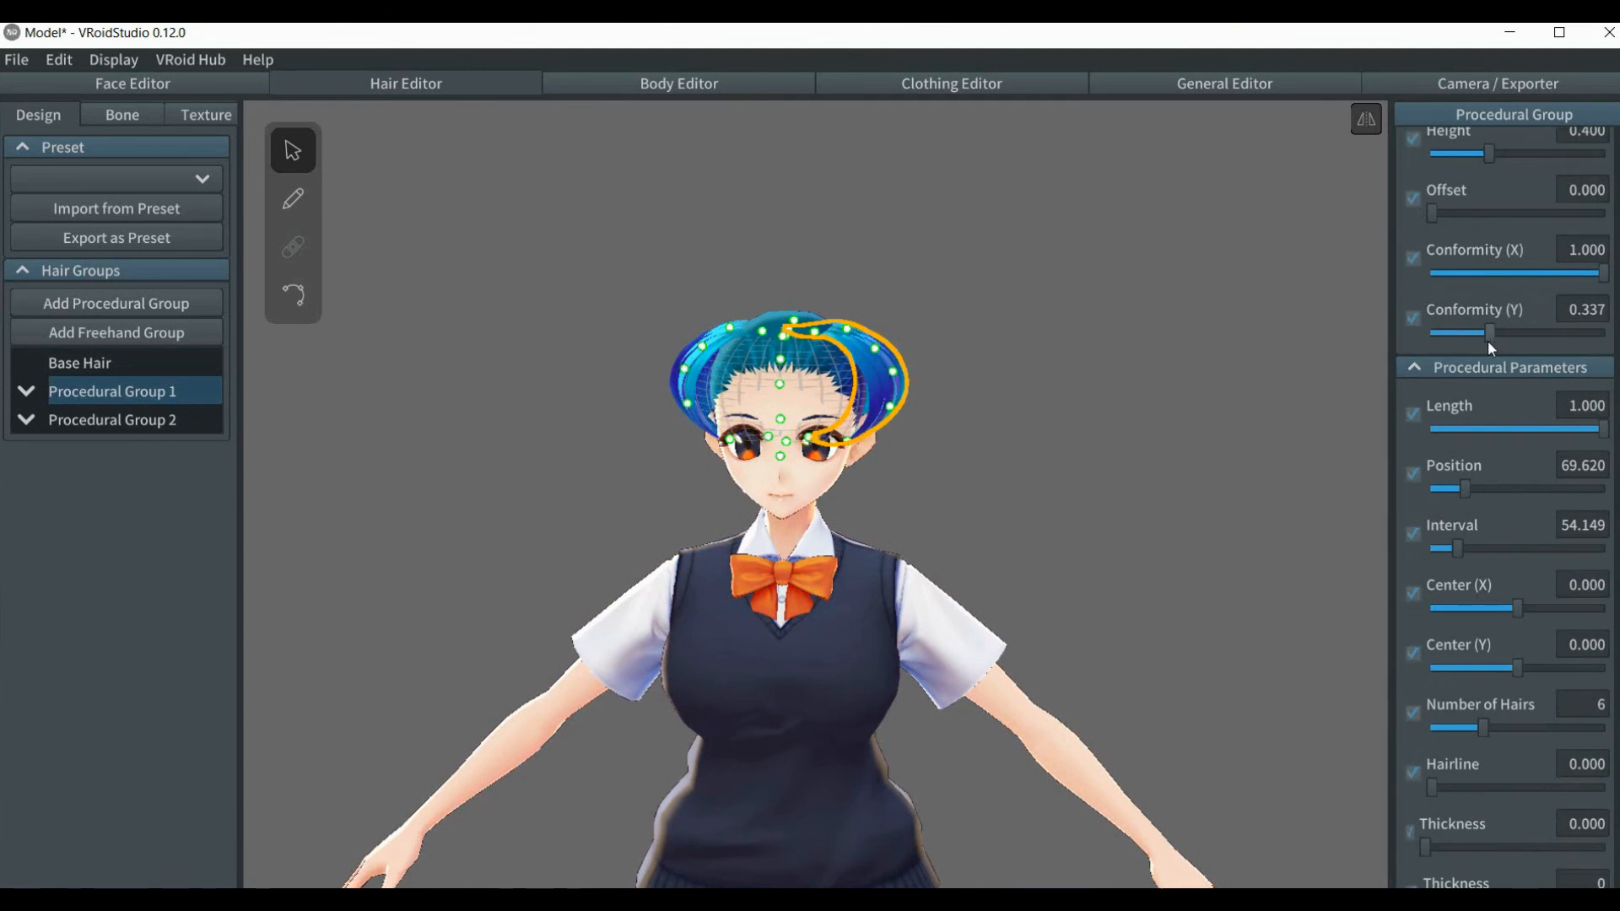
left_click_drag(1490, 336, 1598, 337)
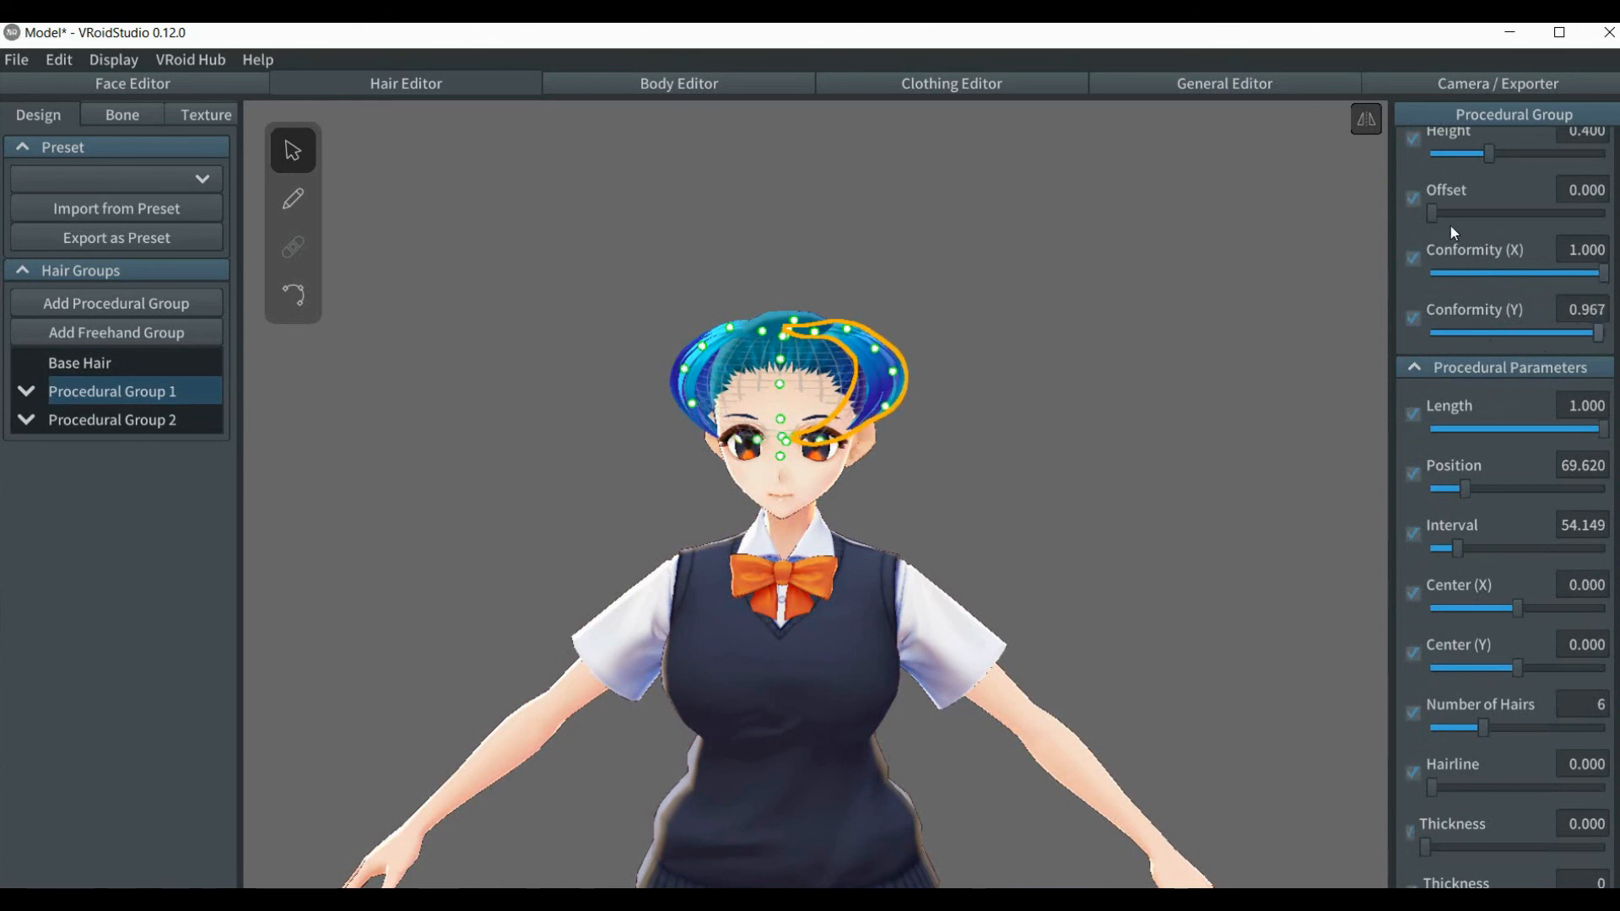
left_click_drag(1430, 213, 1477, 221)
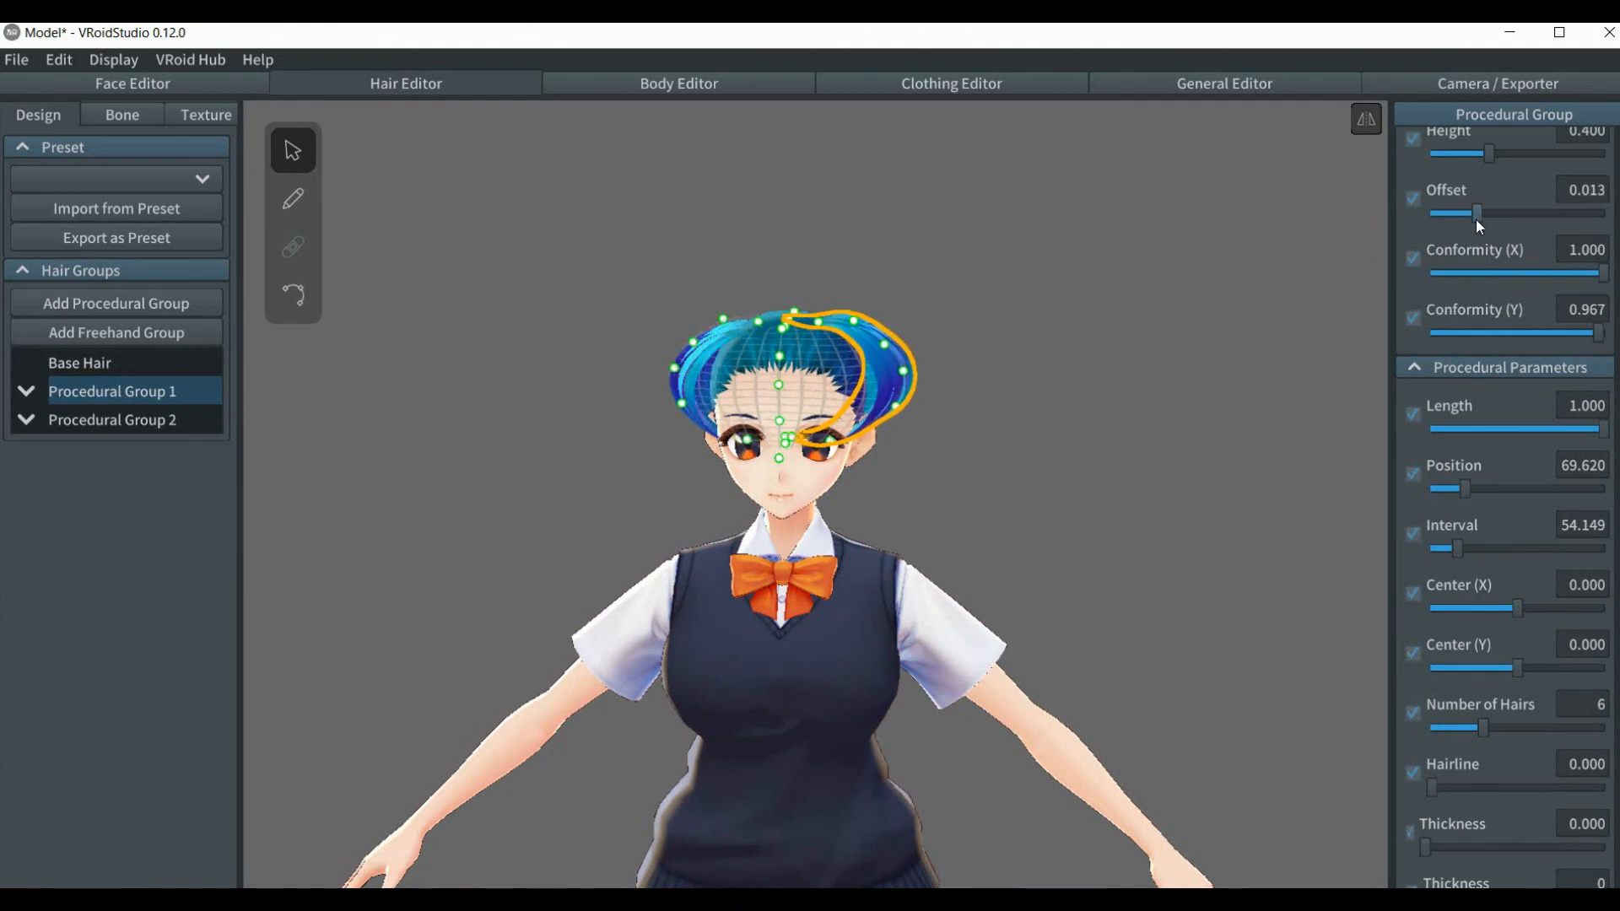
- Try a guide Offset of 0.130 for Procedural Group 2
left_click(165, 425)
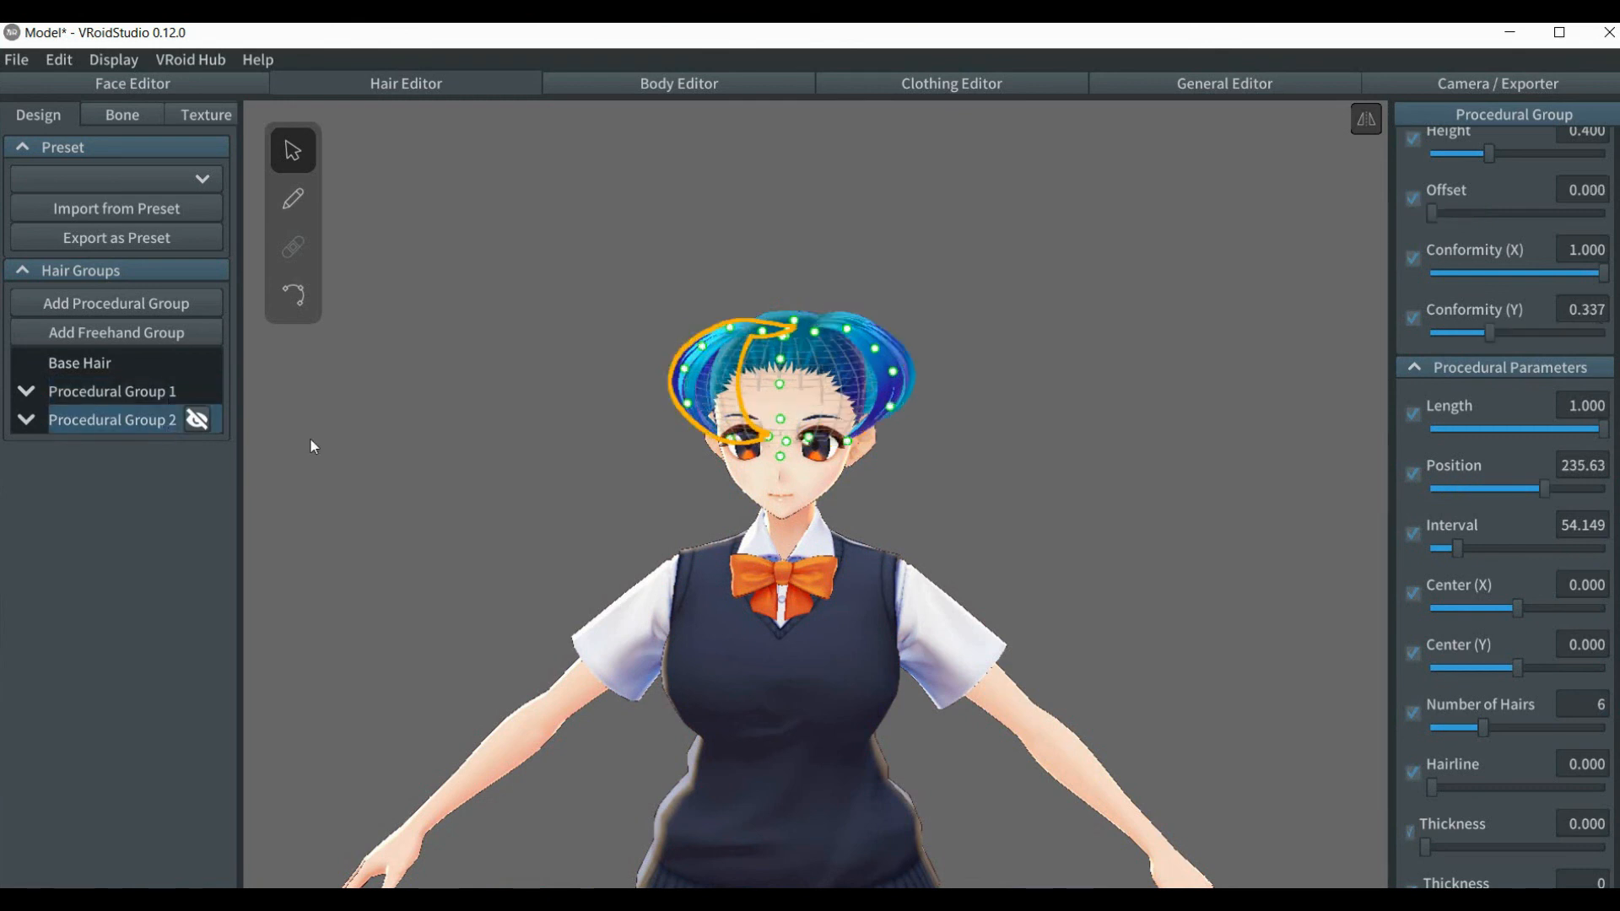
left_click(1432, 220)
left_click(1591, 199)
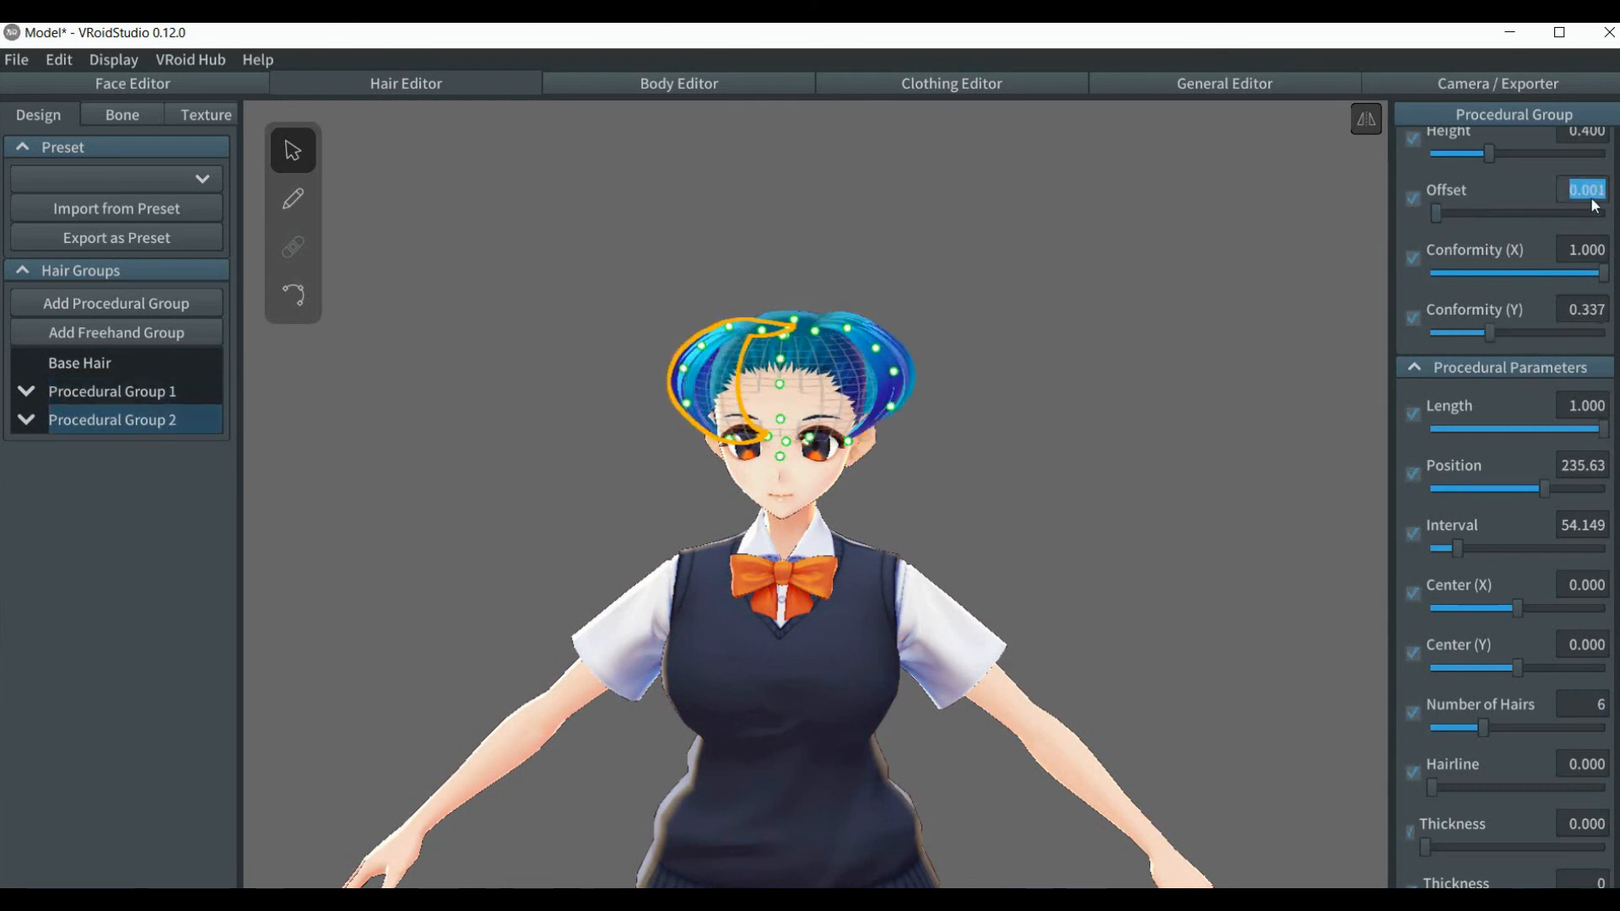
type("0.13")
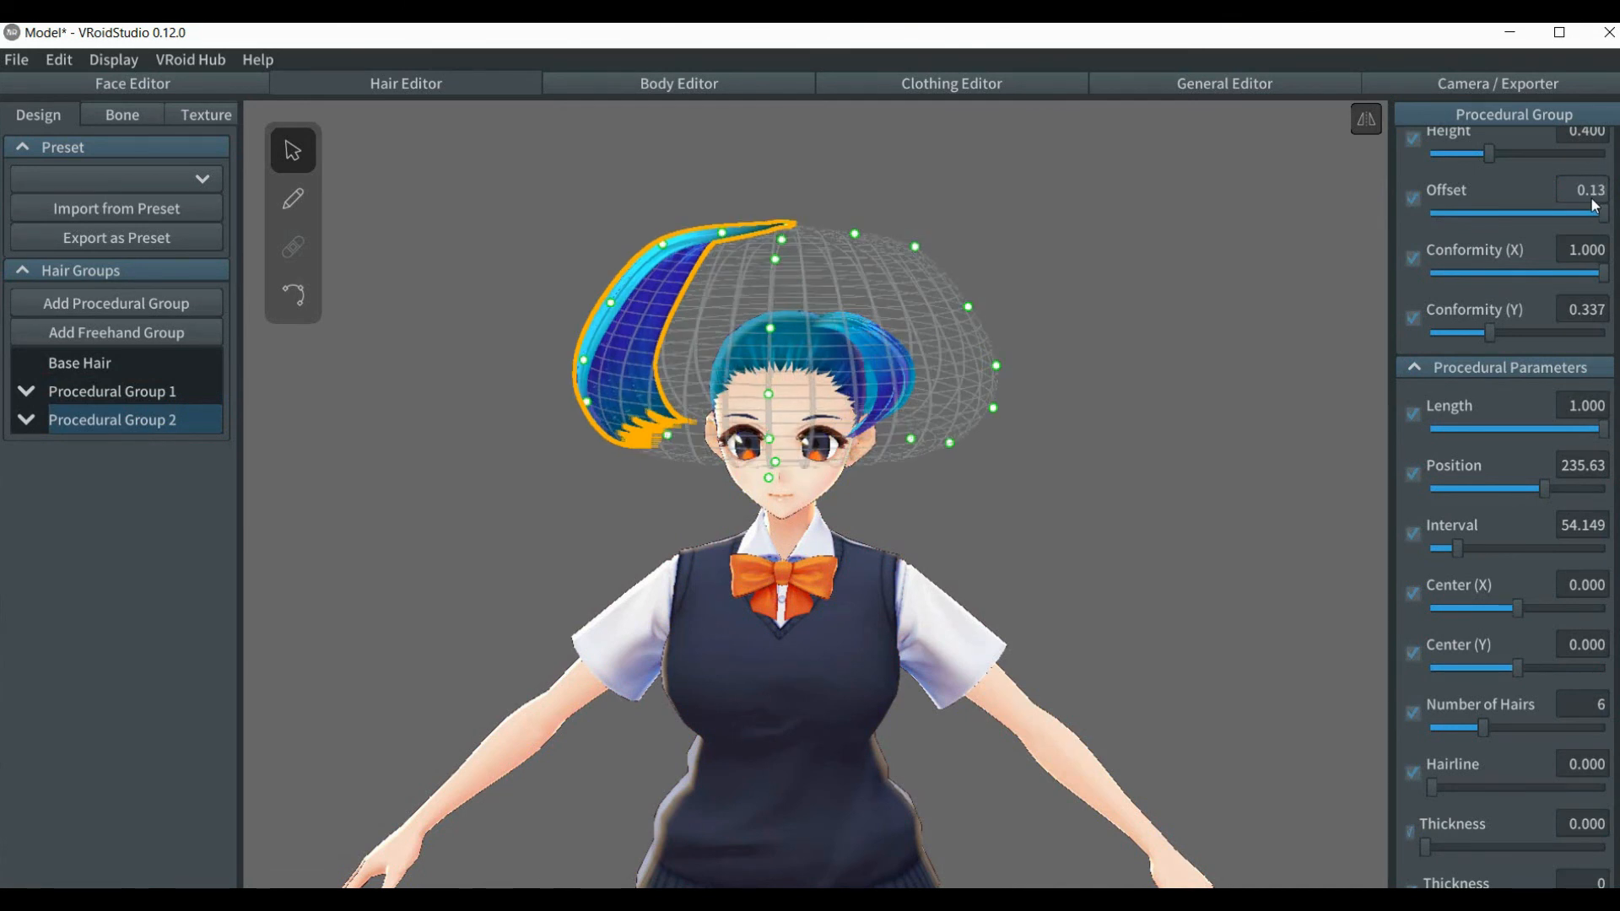
type("0")
- Match Procedural Group 2 to Procedural Group 1 by setting its guide Offset to 0.013 and its Conformity (Y) to 1.000
left_click(135, 396)
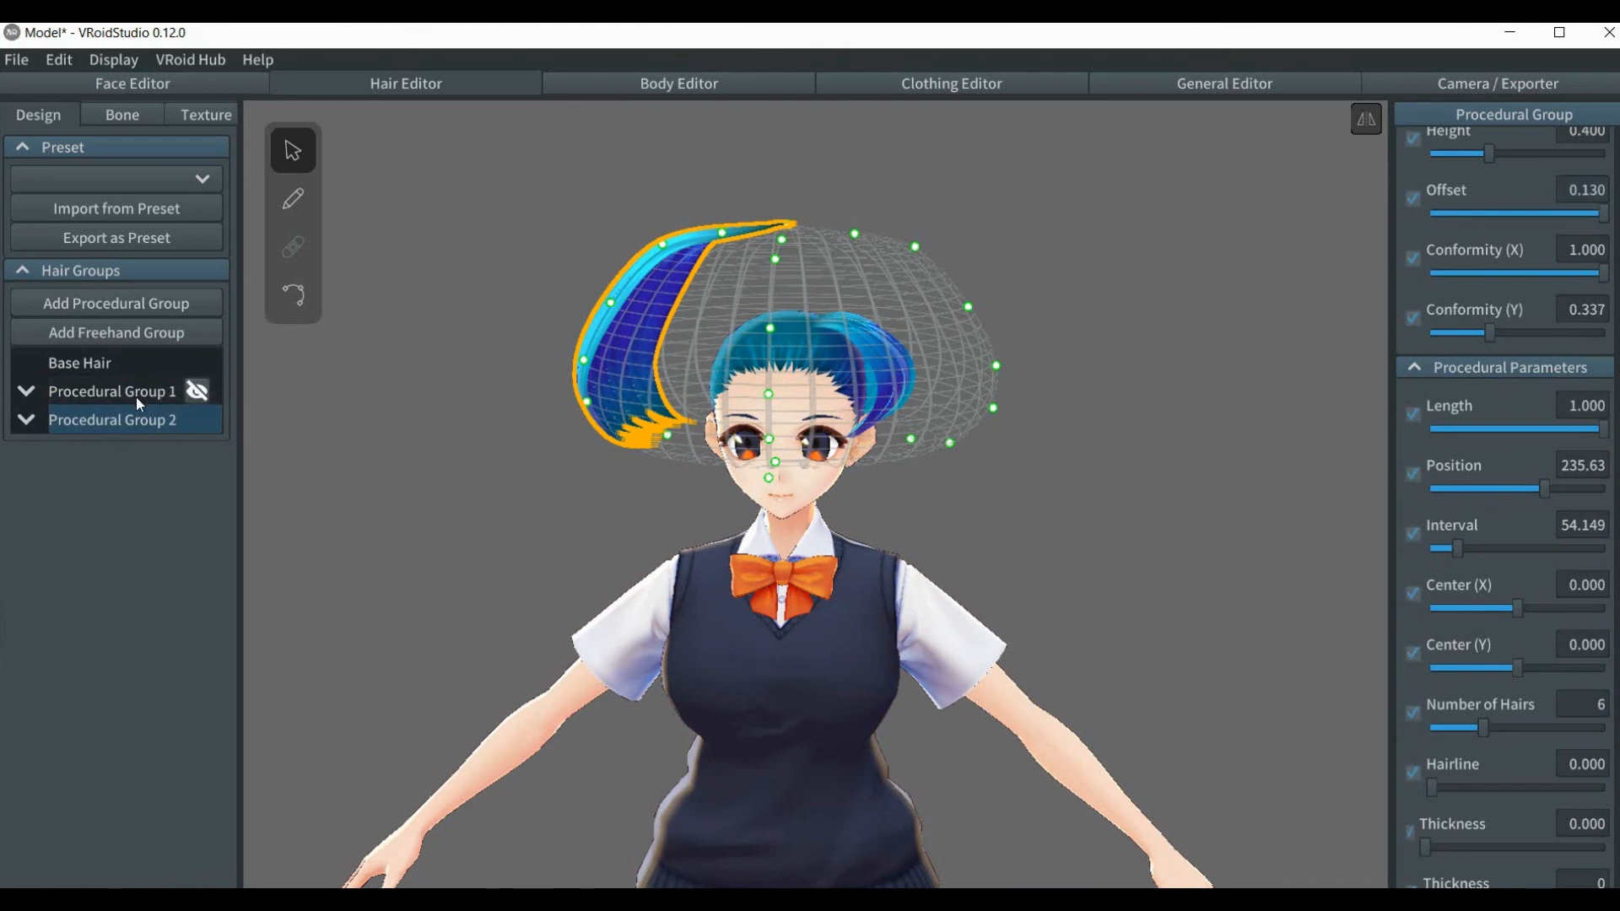
left_click(135, 424)
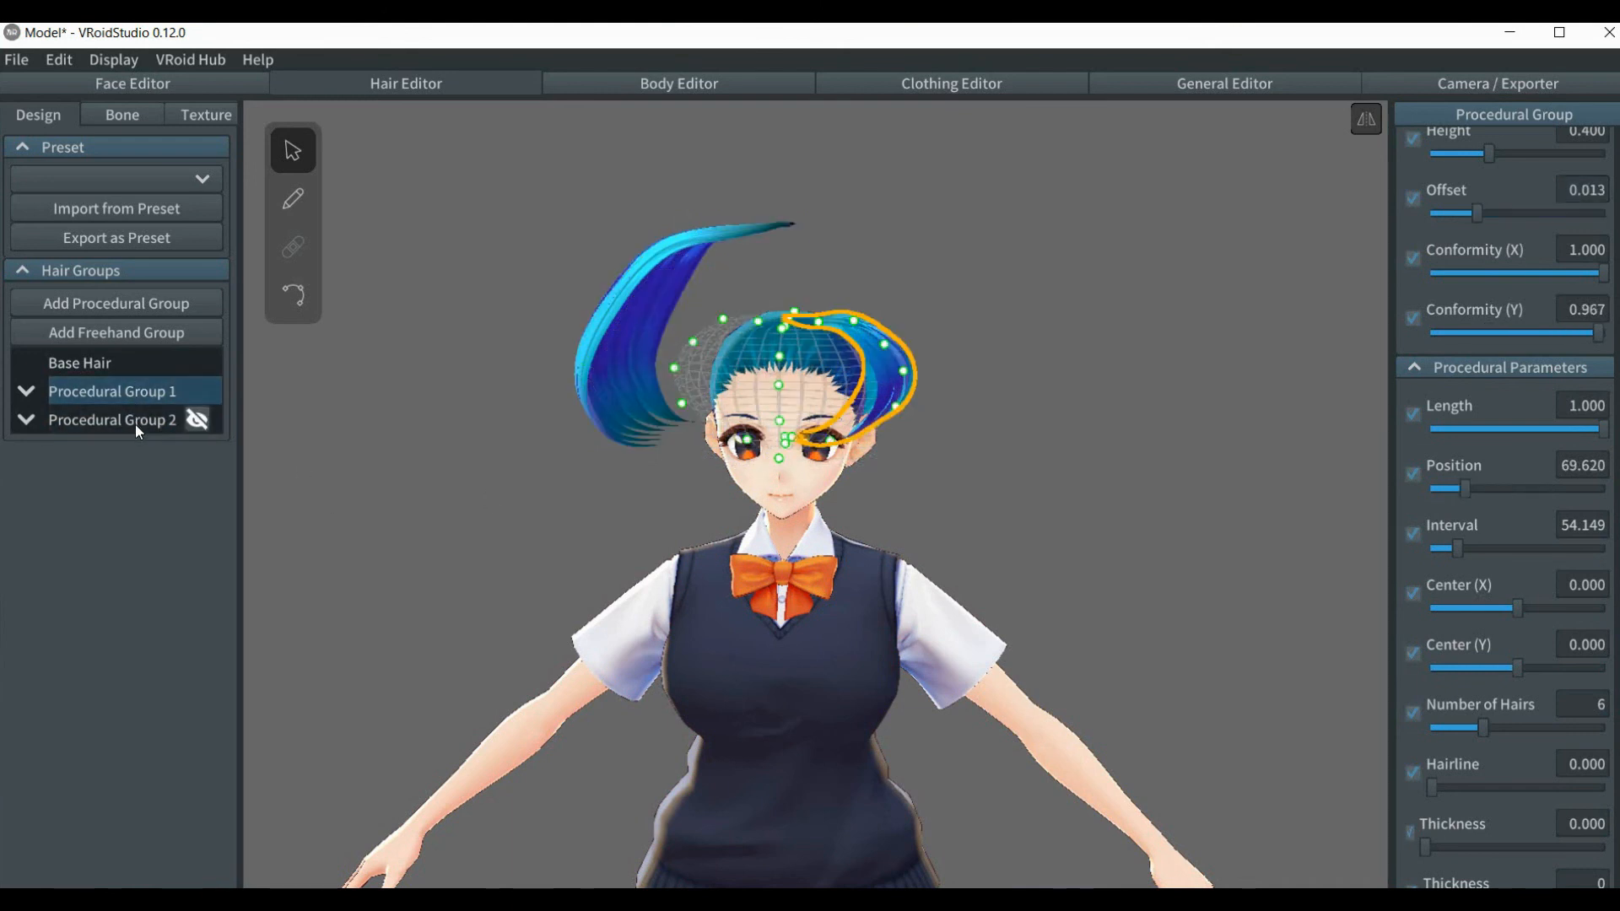
left_click(1584, 192)
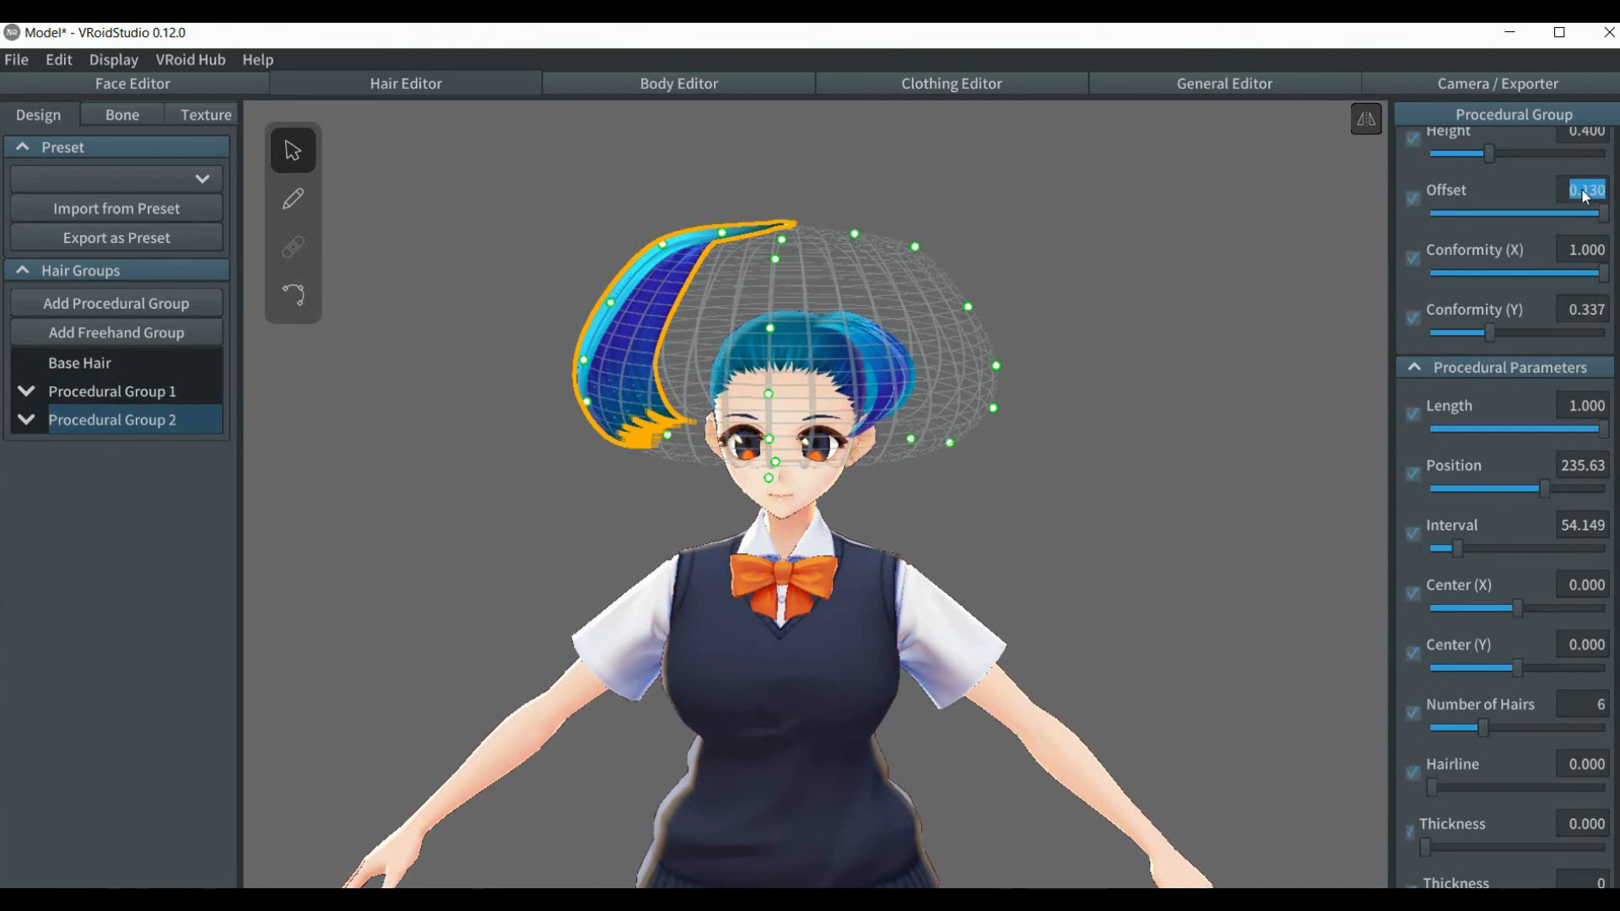
type("0.013")
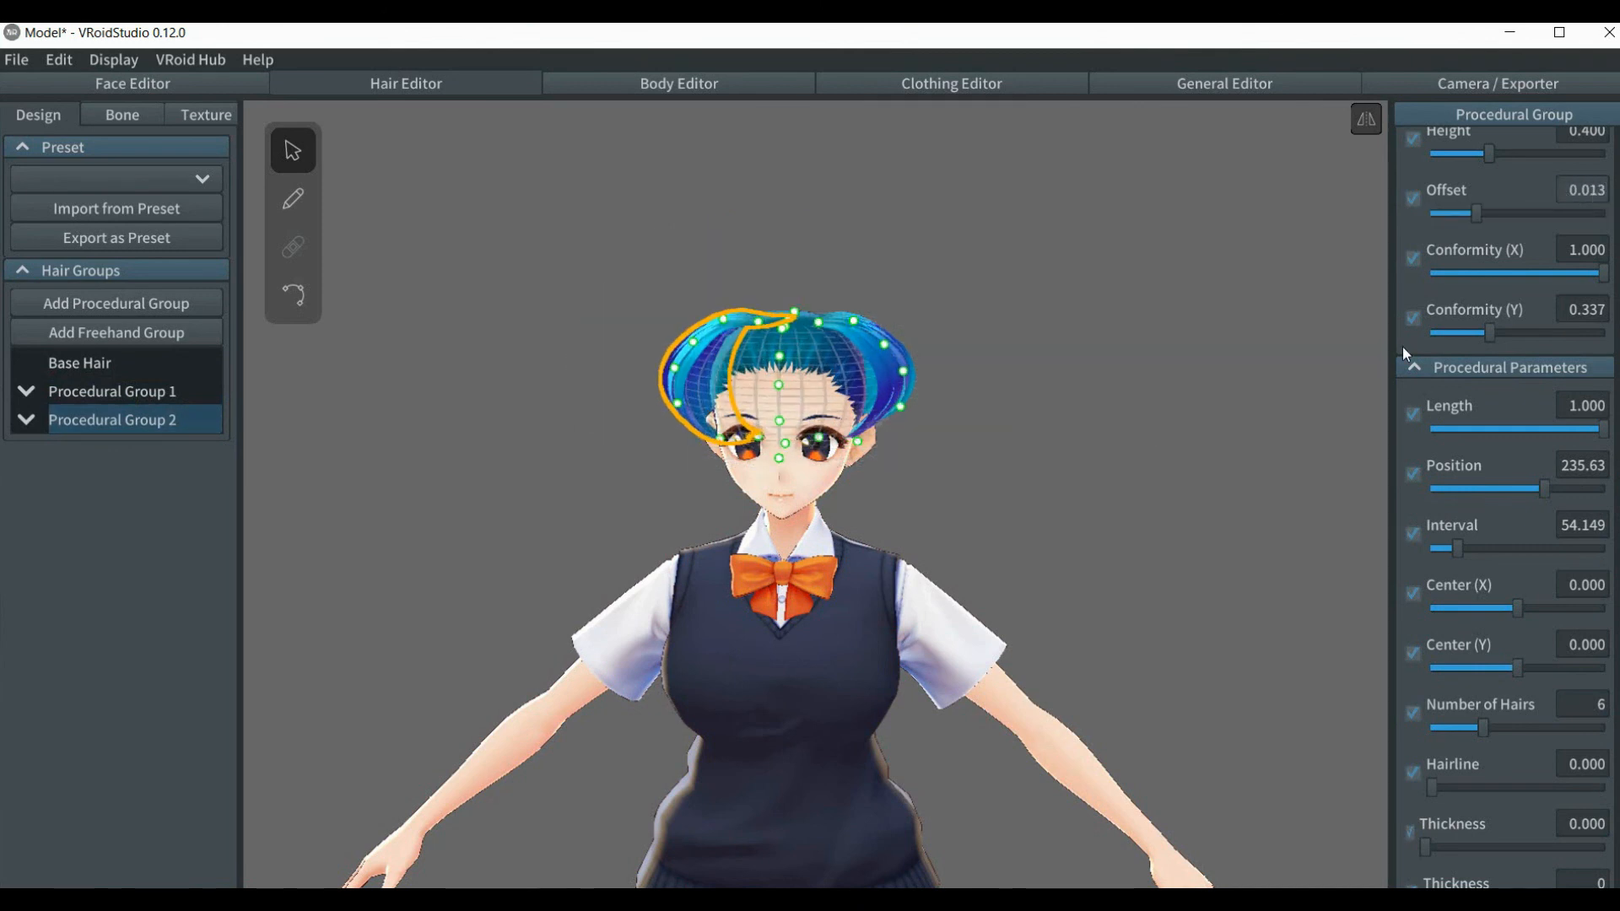
left_click_drag(1492, 336, 1614, 348)
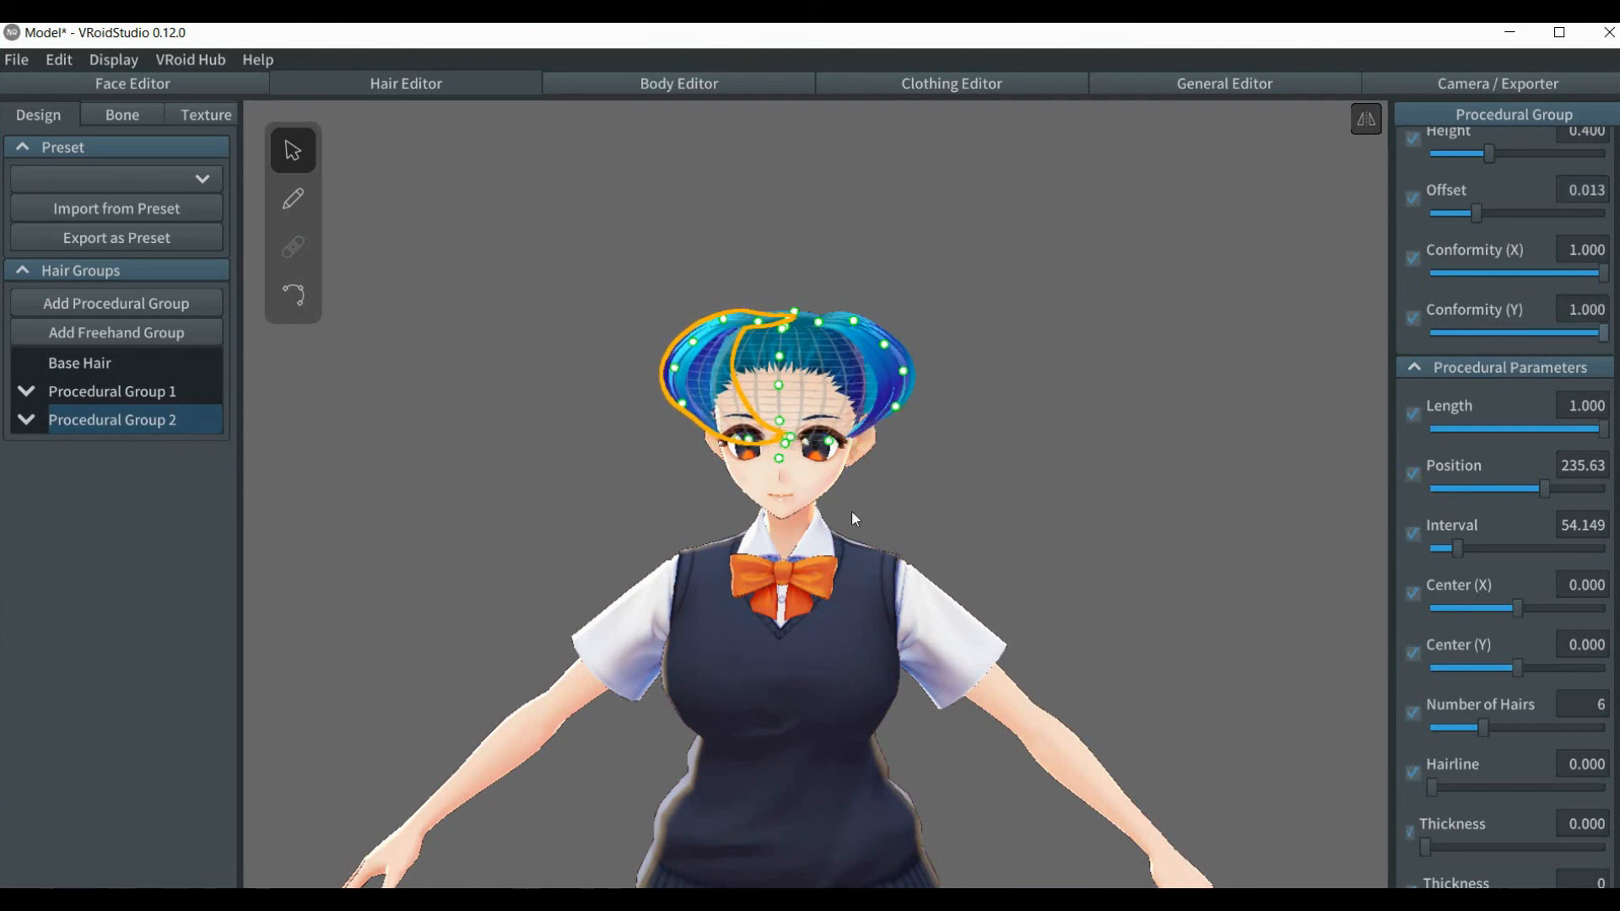
- Check Procedural Group 1's guide parameters, and view both side hair groups from the front without the guide overlay
left_click(153, 389)
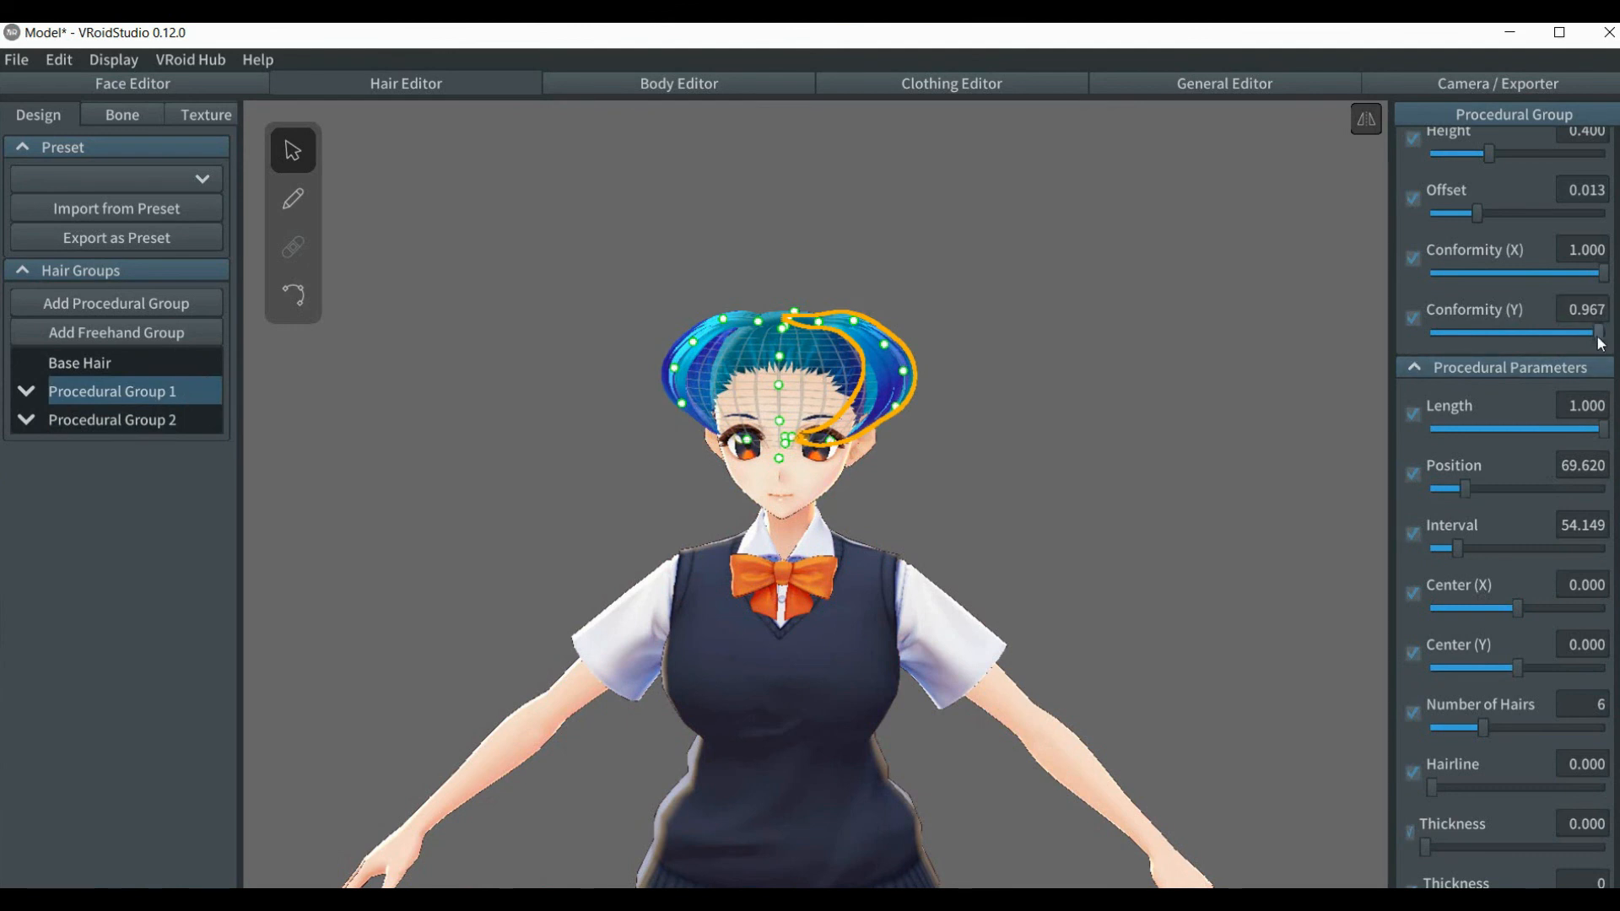
left_click(1008, 400)
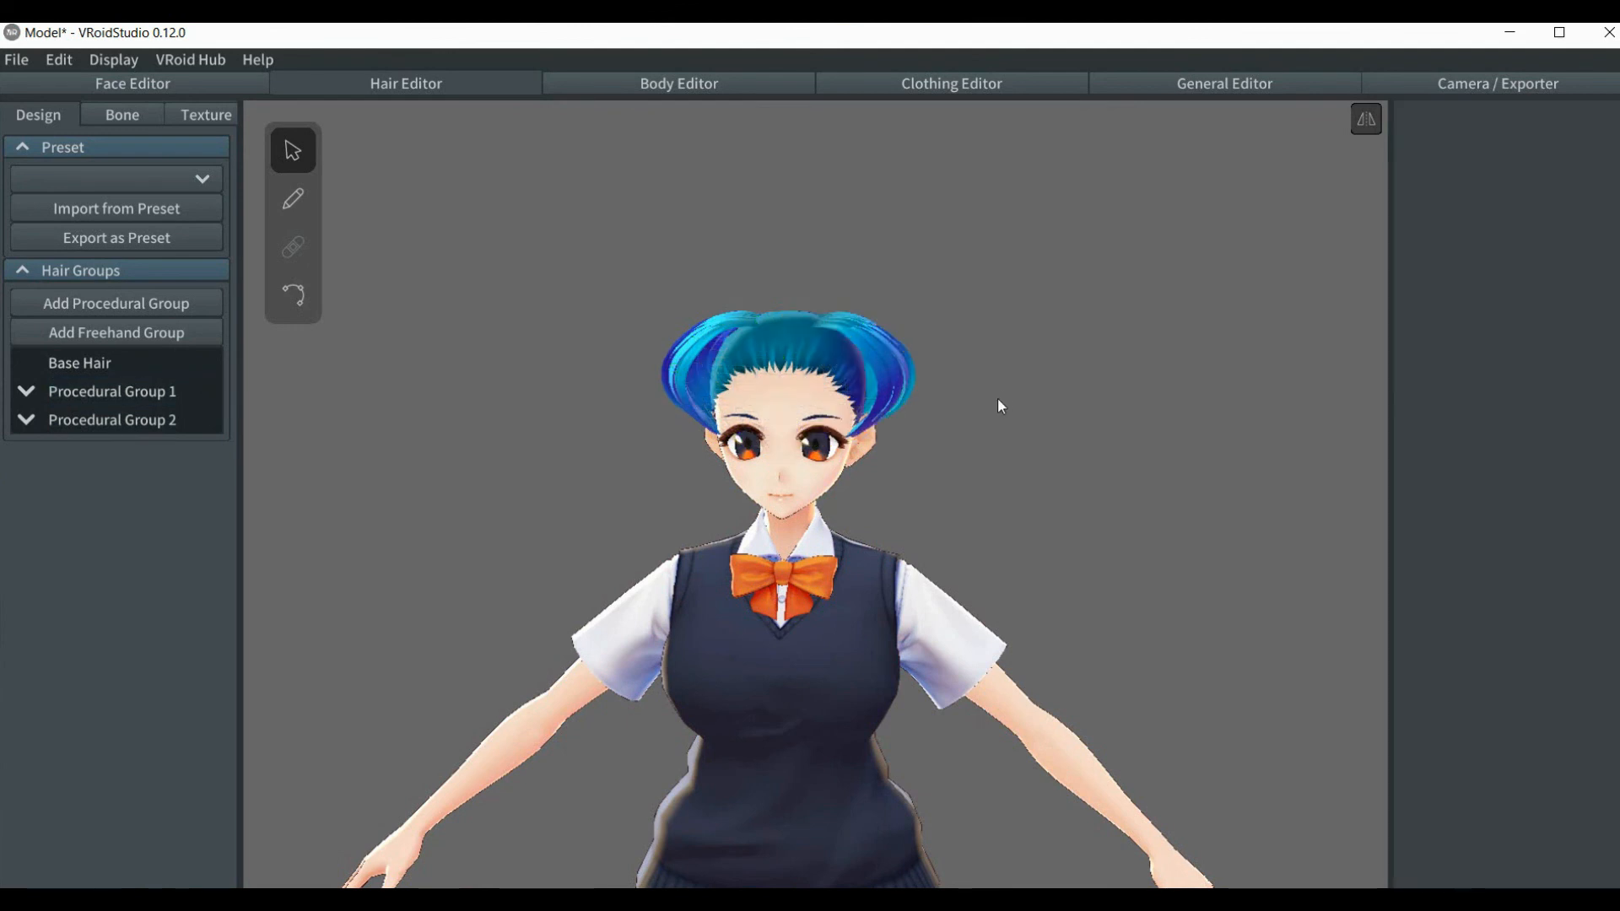
mouse_move(998, 400)
right_mouse_down()
mouse_move(1182, 412)
mouse_move(1135, 436)
mouse_move(980, 430)
mouse_move(1004, 403)
right_mouse_up()
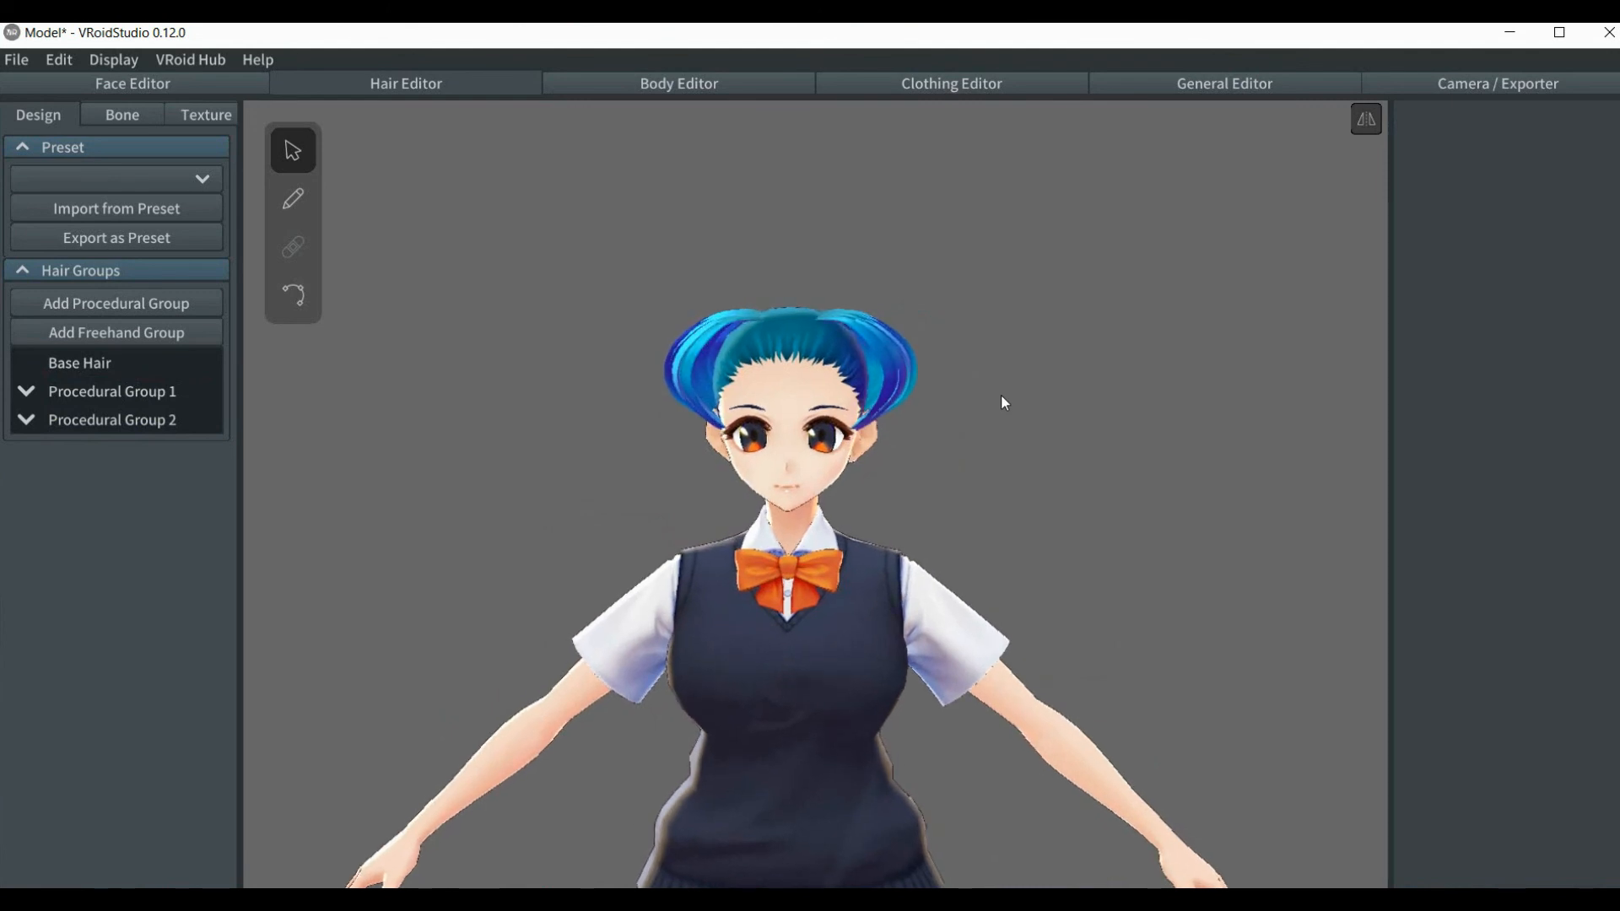
- Add a freehand hair group and try a Position (X) of about -0.188 for it
left_click(110, 419)
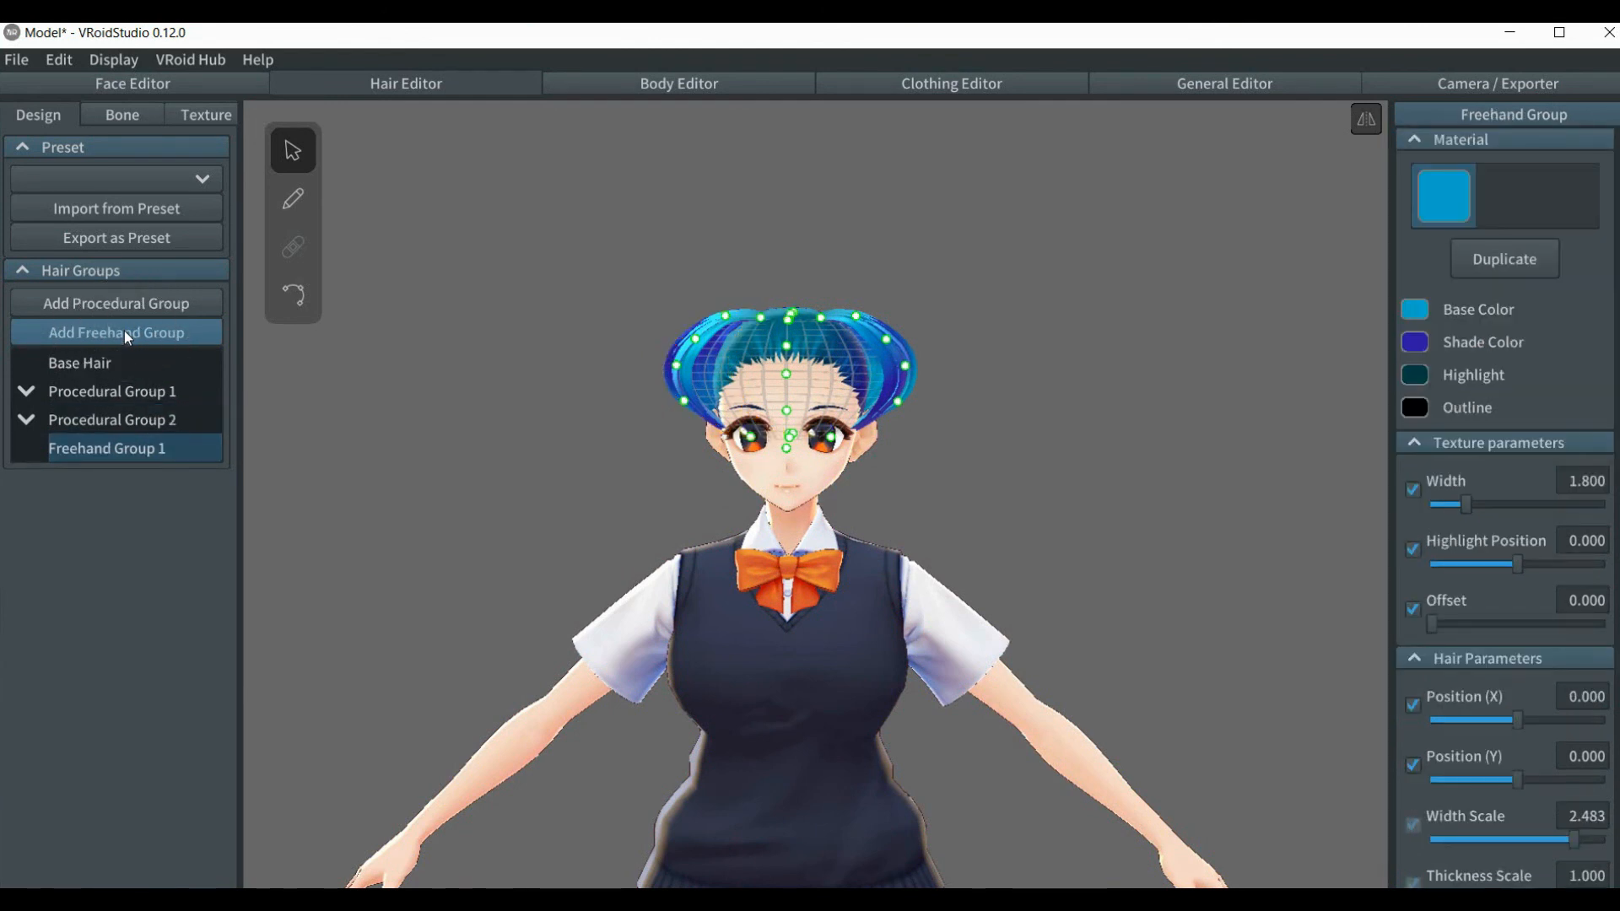
left_click(124, 331)
left_click_drag(1516, 723, 1490, 714)
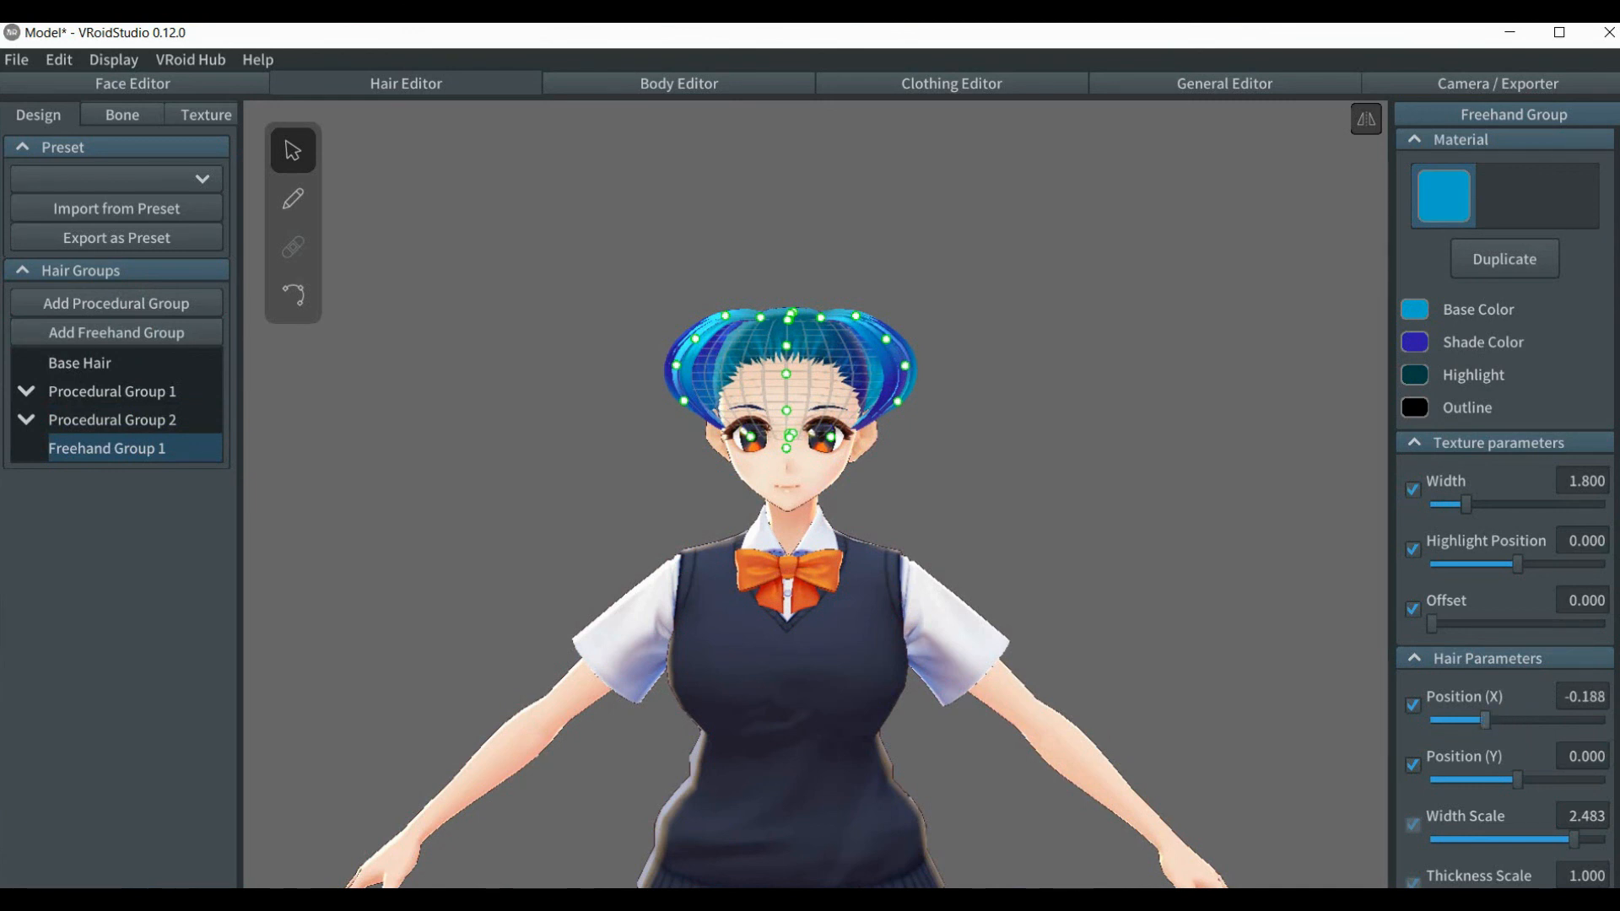
scroll(1547, 622, "down", 10)
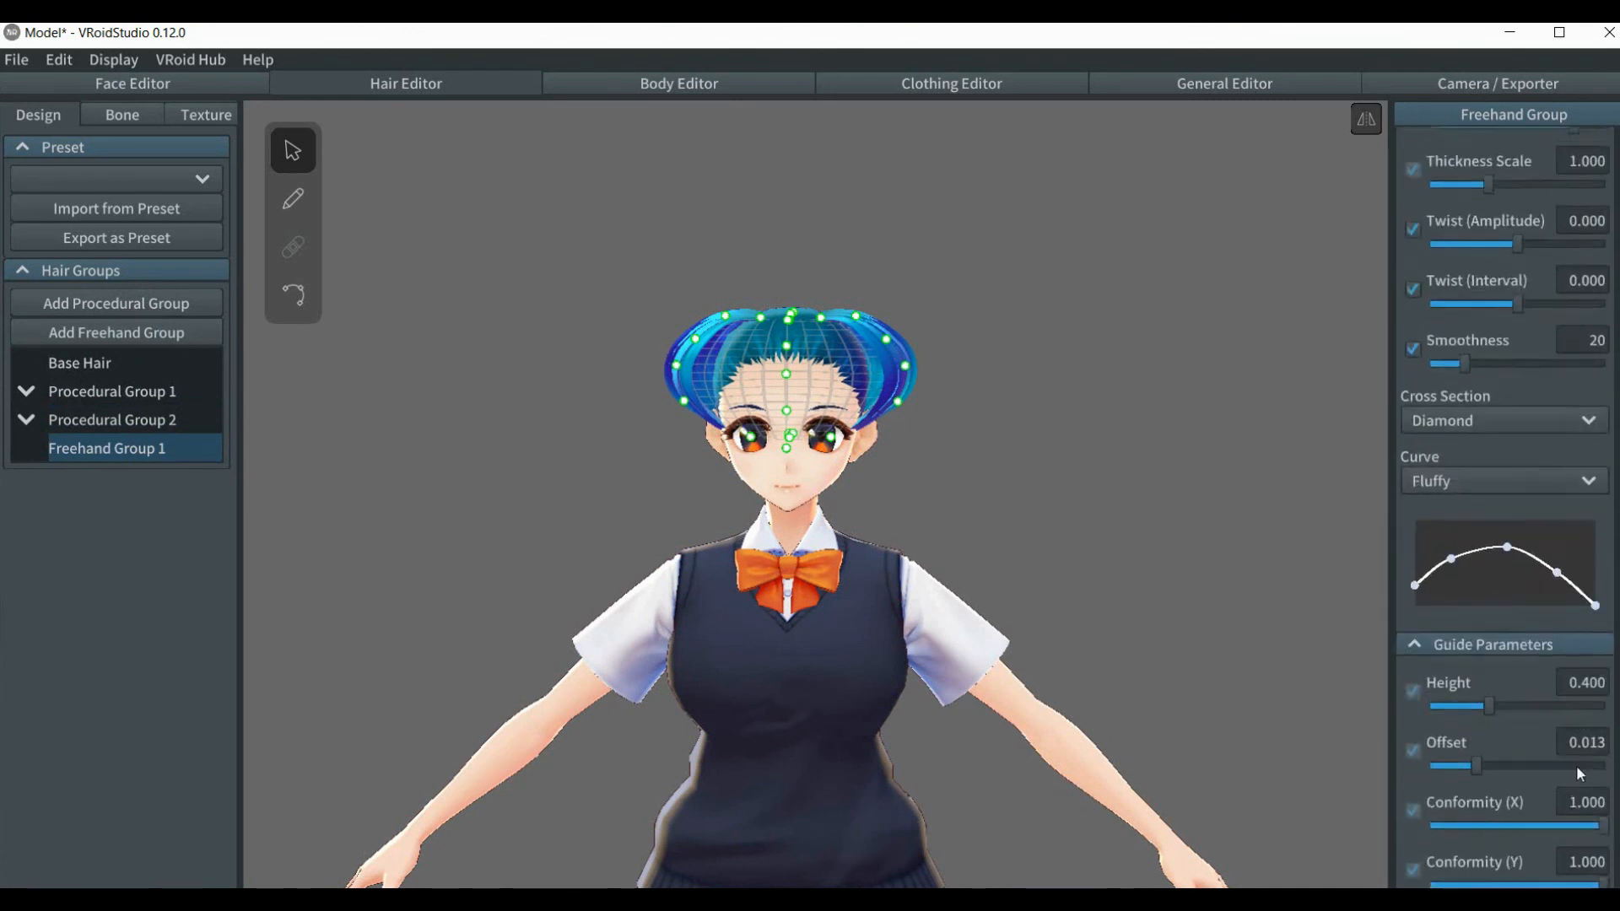
scroll(1574, 810, "up", 5)
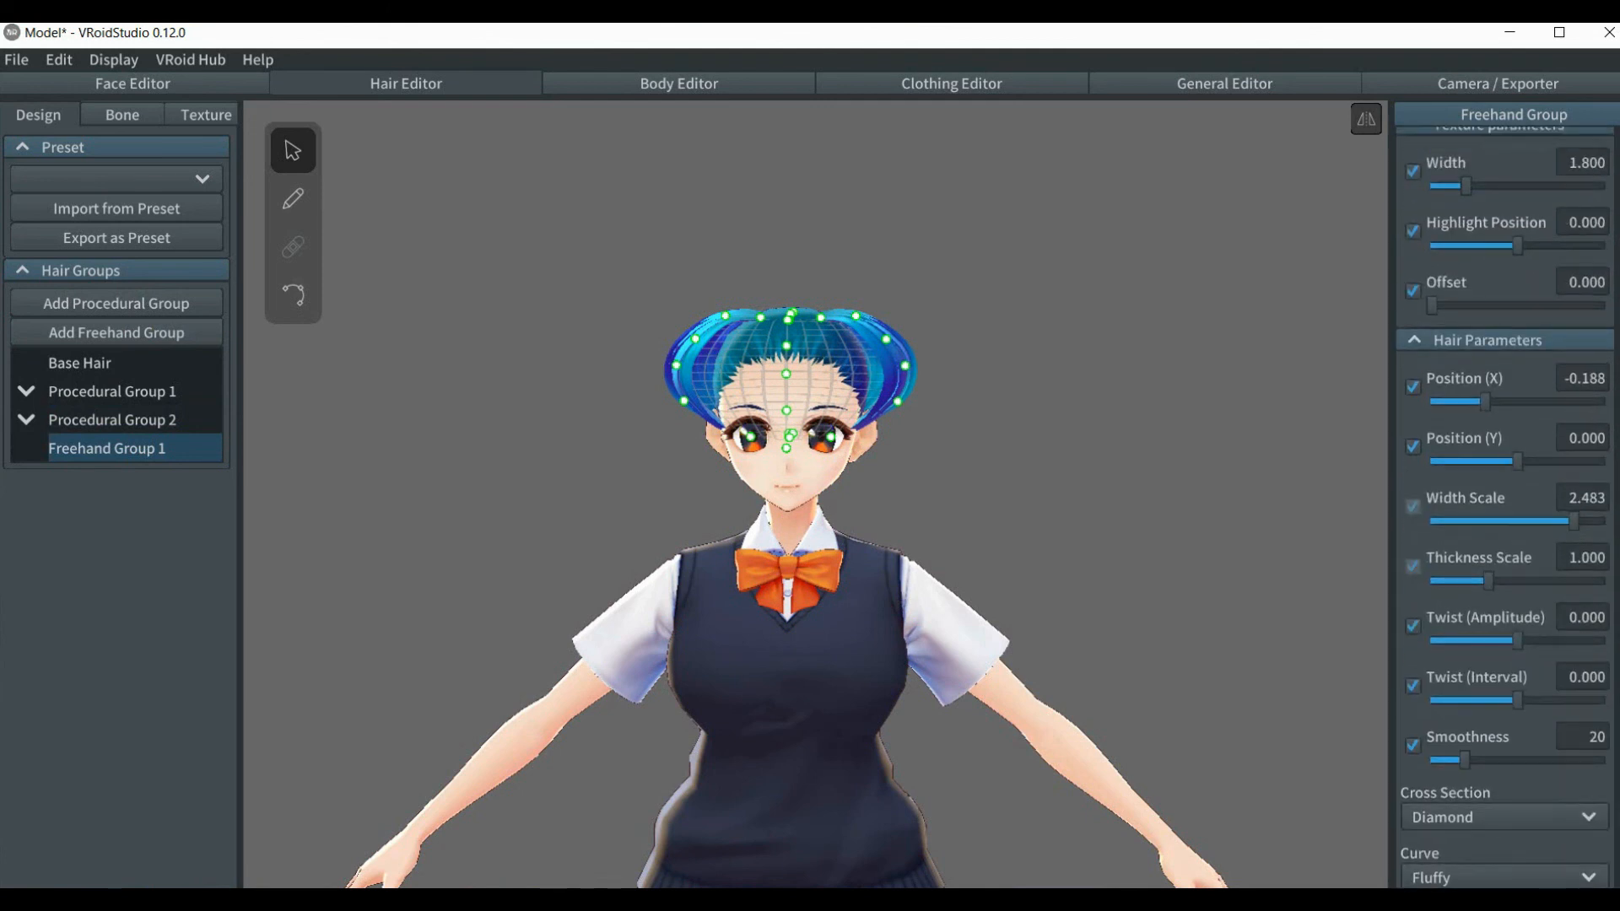
- Clone the freehand group, and delete both the original and the cloned freehand group
right_click(84, 453)
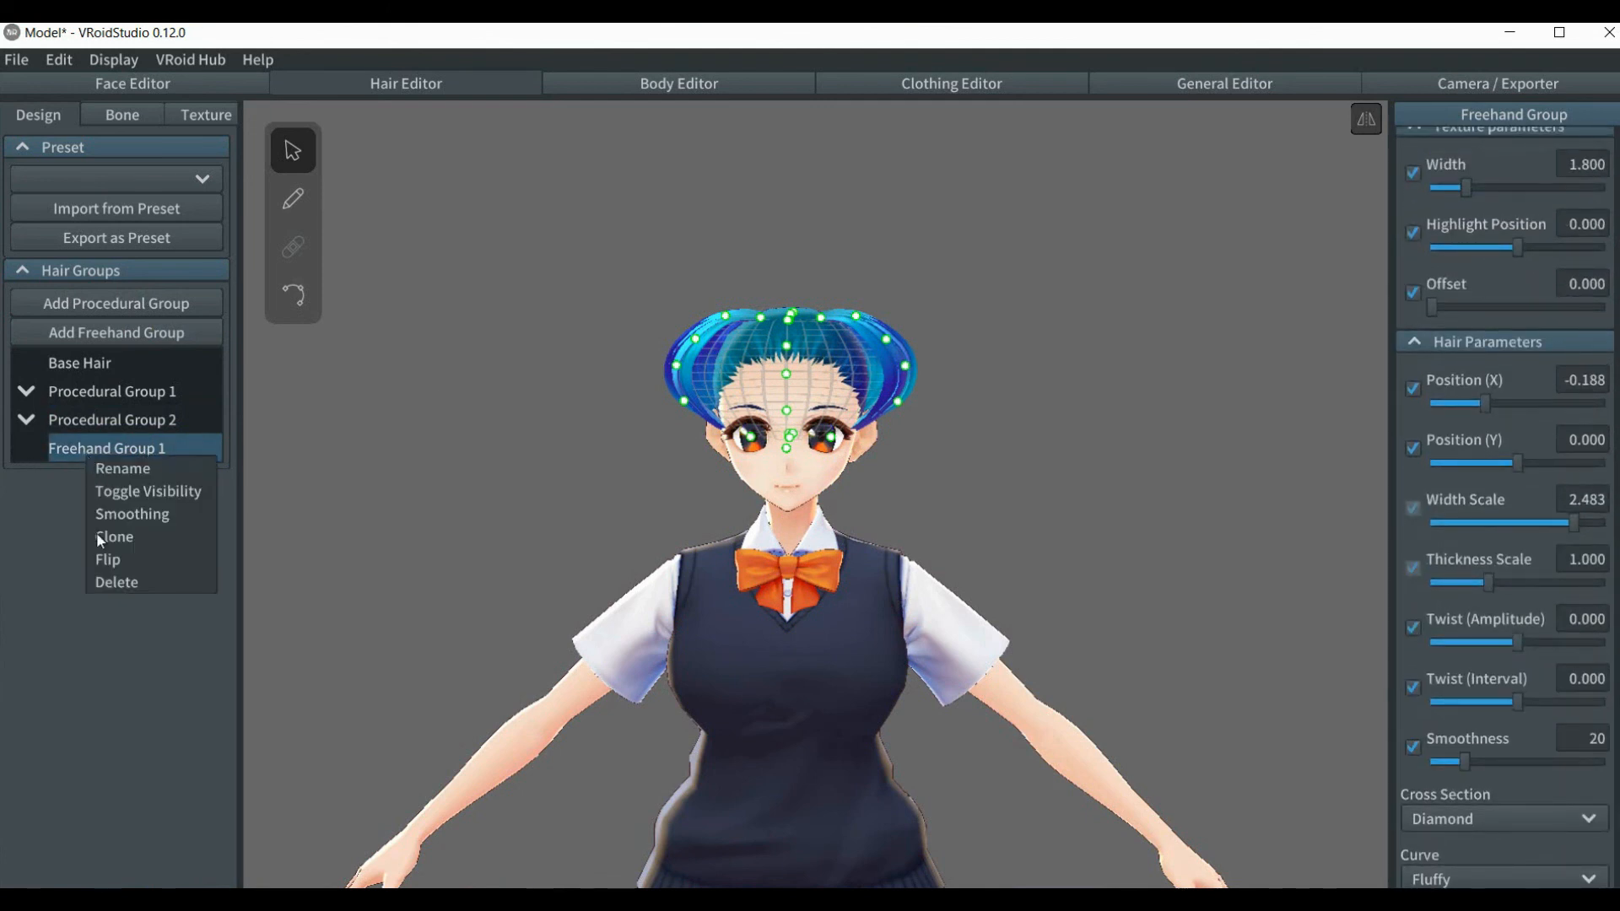
left_click(114, 536)
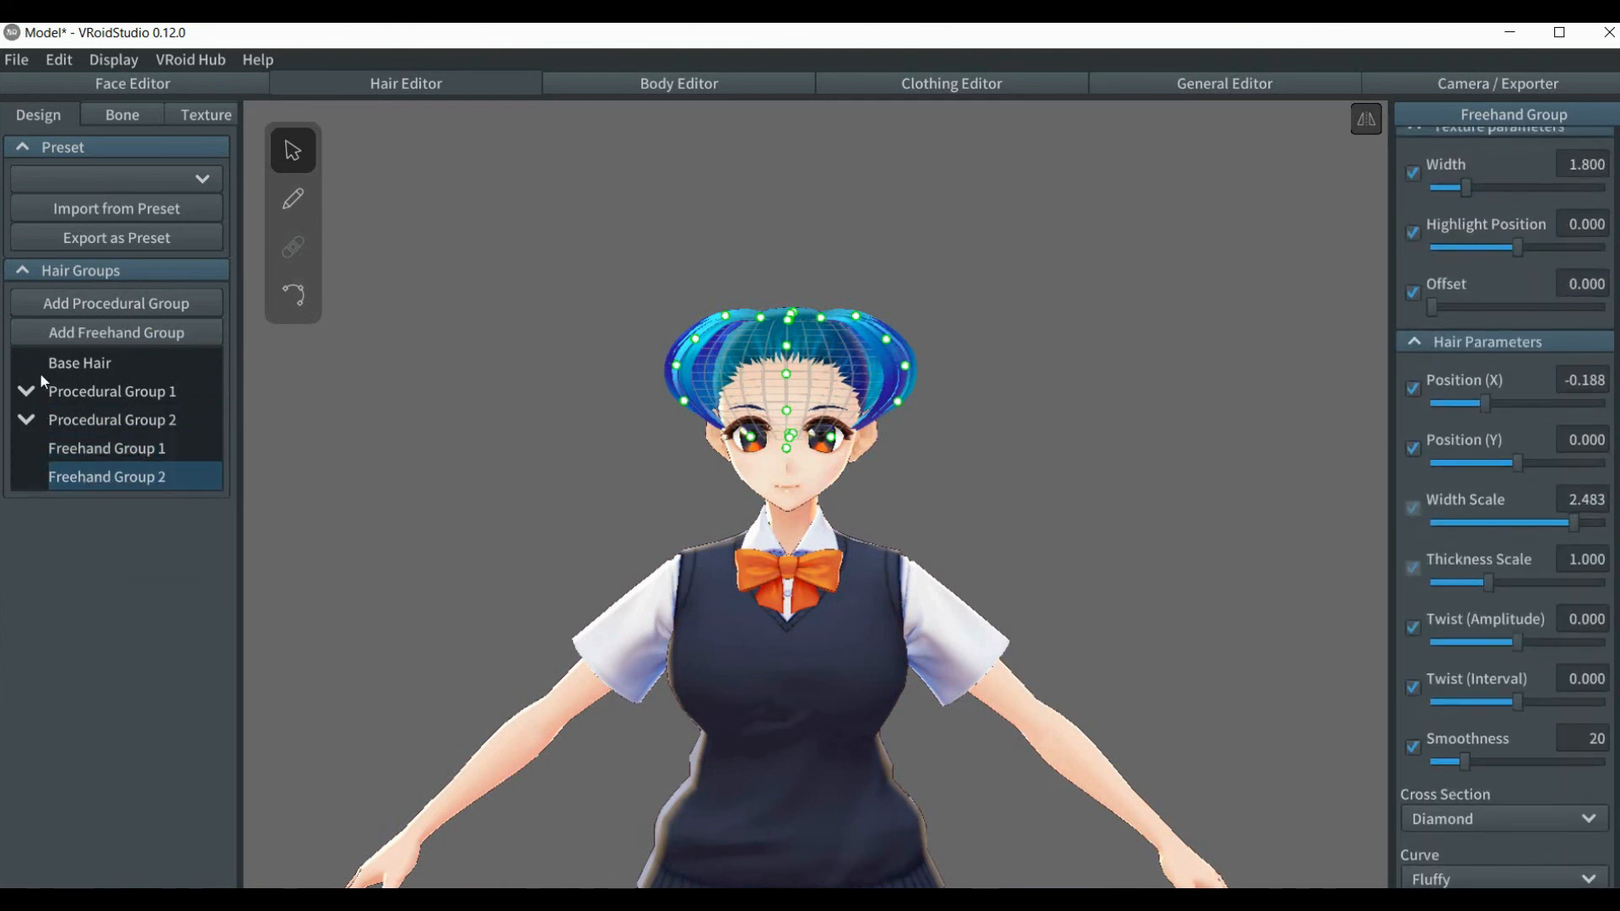
right_click(108, 453)
left_click(139, 581)
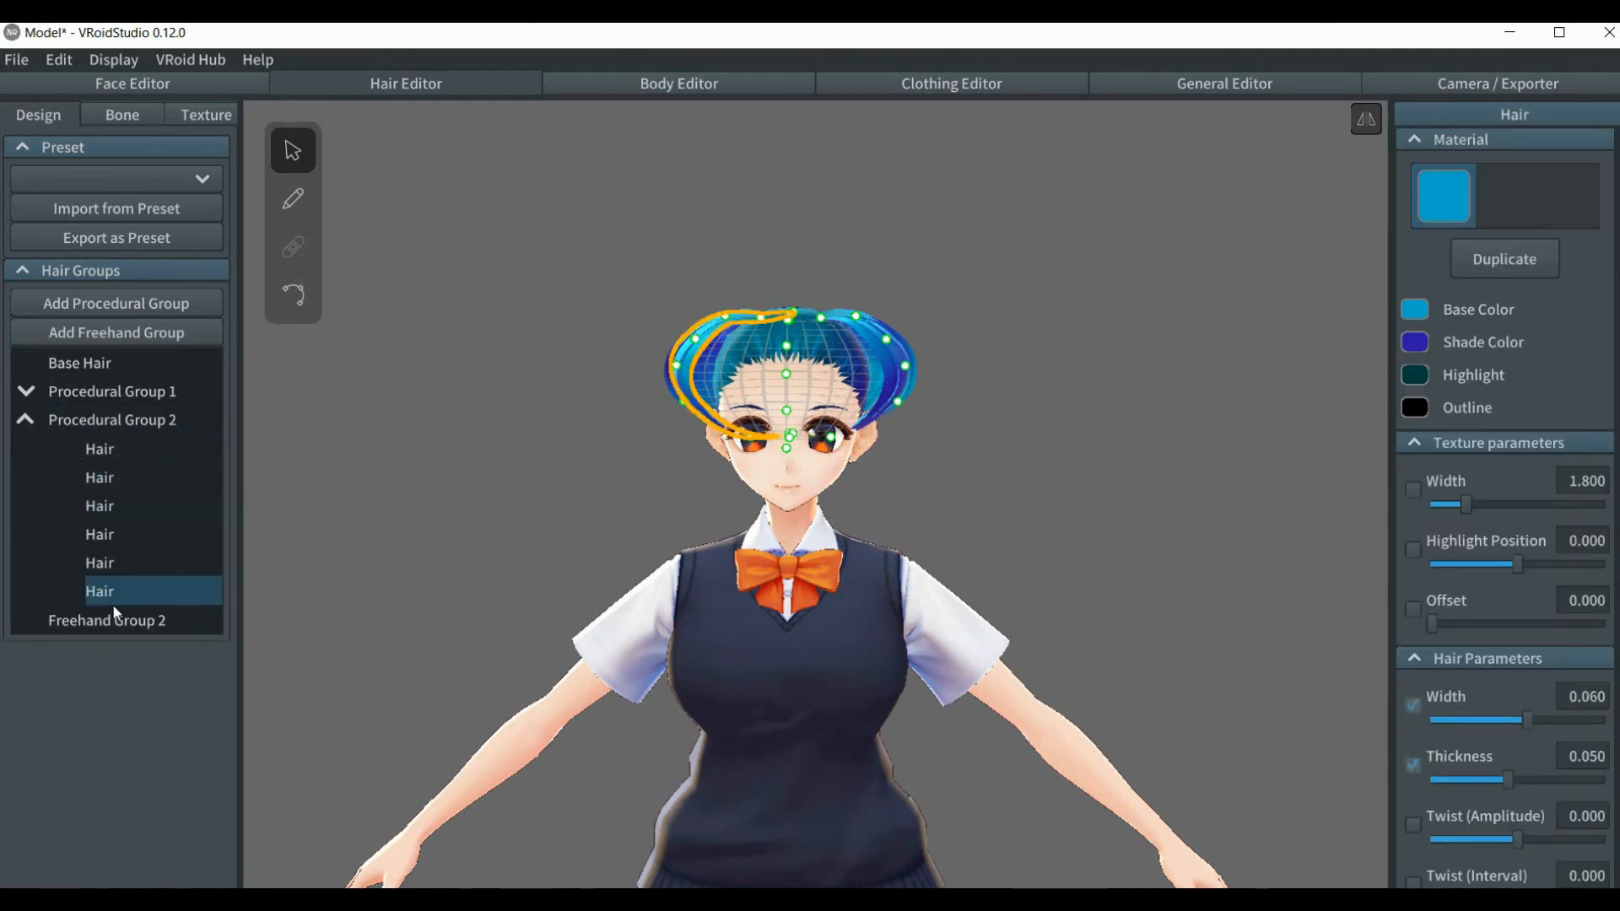
left_click(25, 420)
right_click(108, 458)
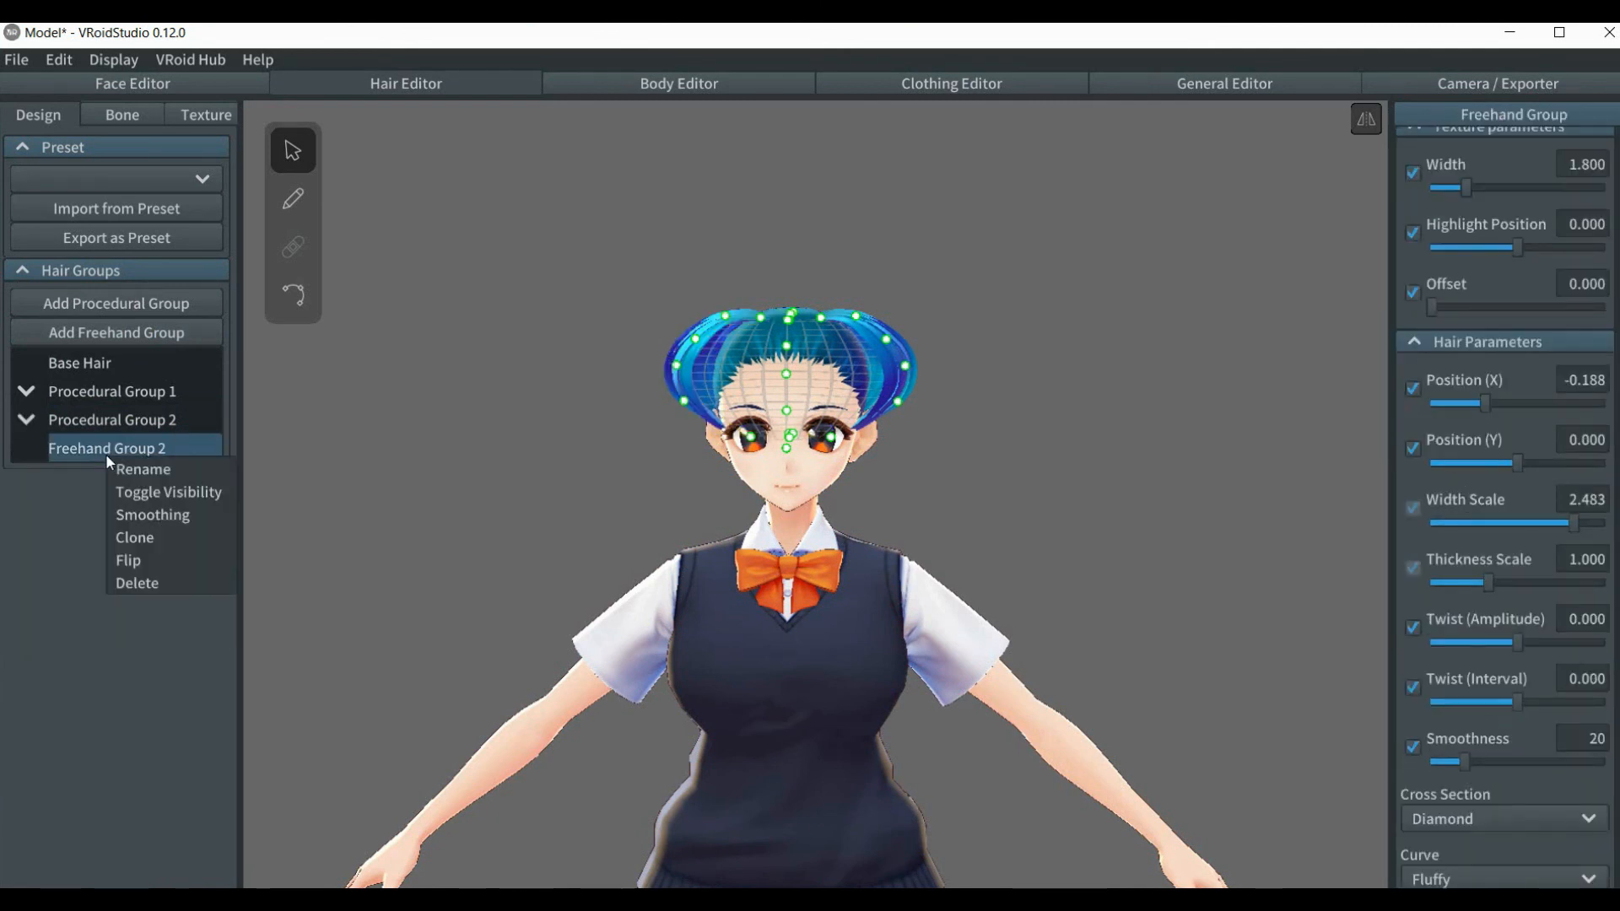
left_click(123, 581)
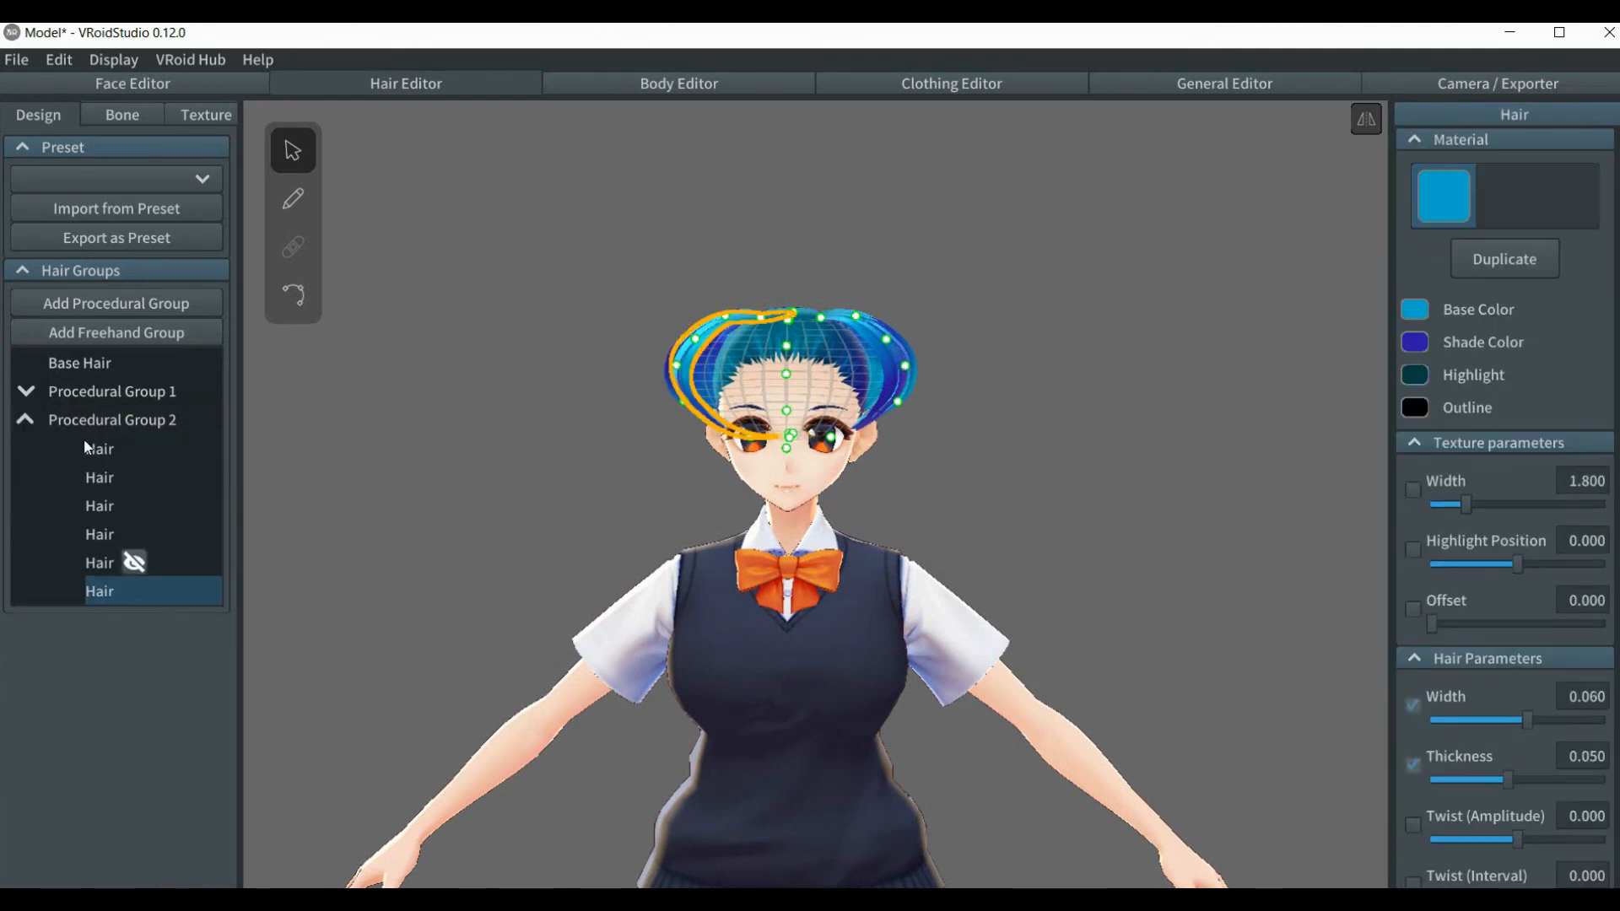
- Add a third procedural hair group and collapse the list of hairs under Procedural Group 2
left_click(108, 316)
left_click(24, 421)
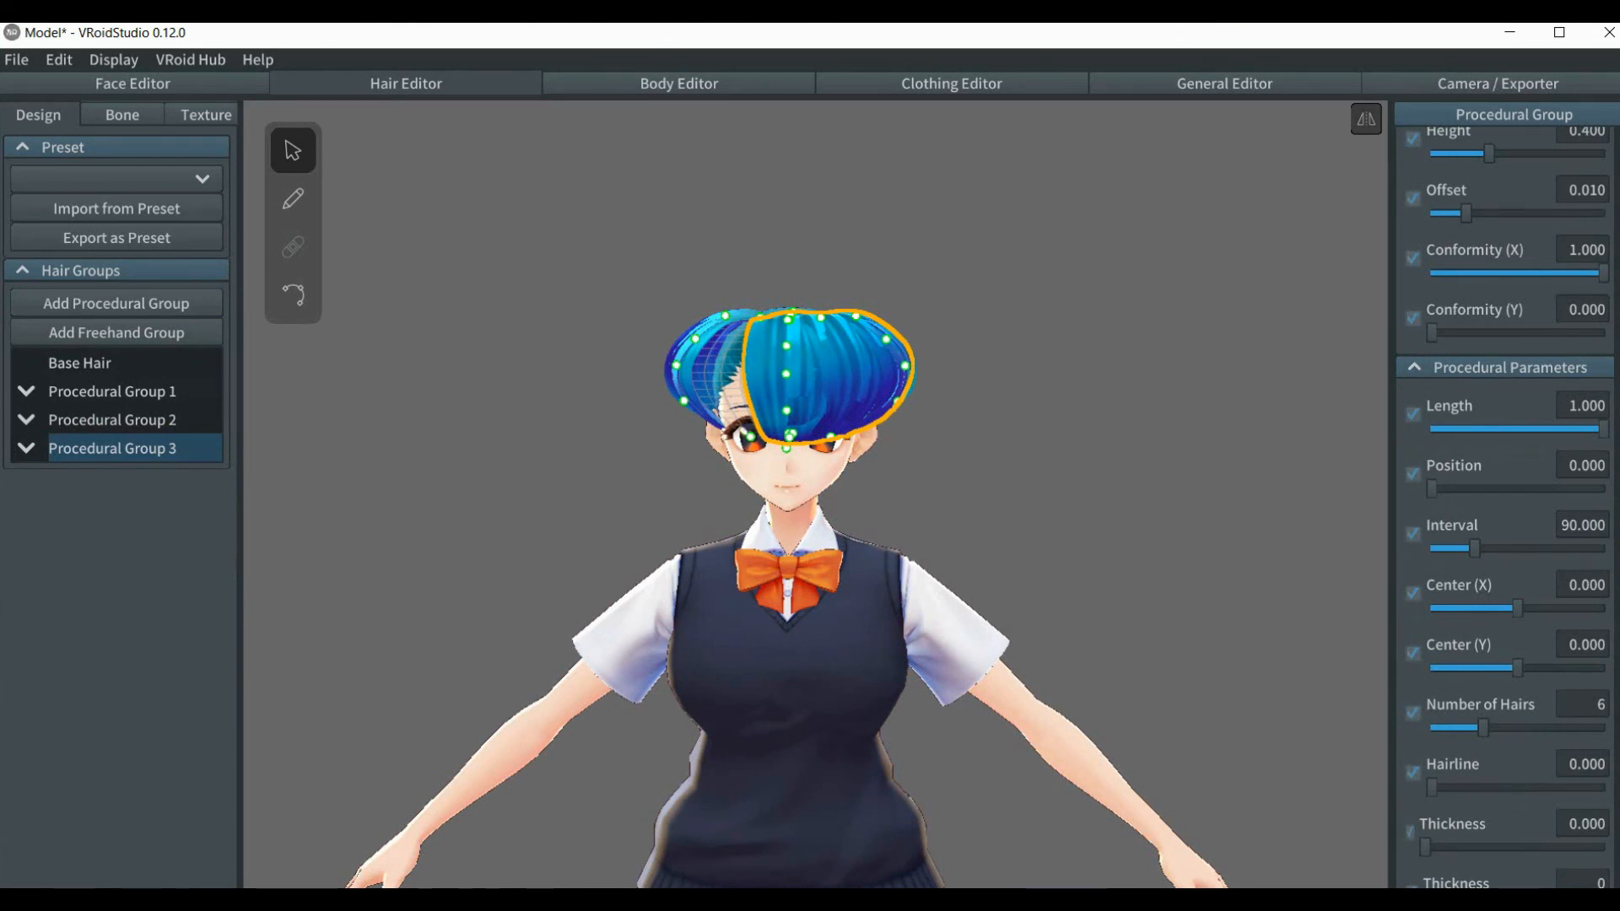
scroll(1505, 506, "up", 5)
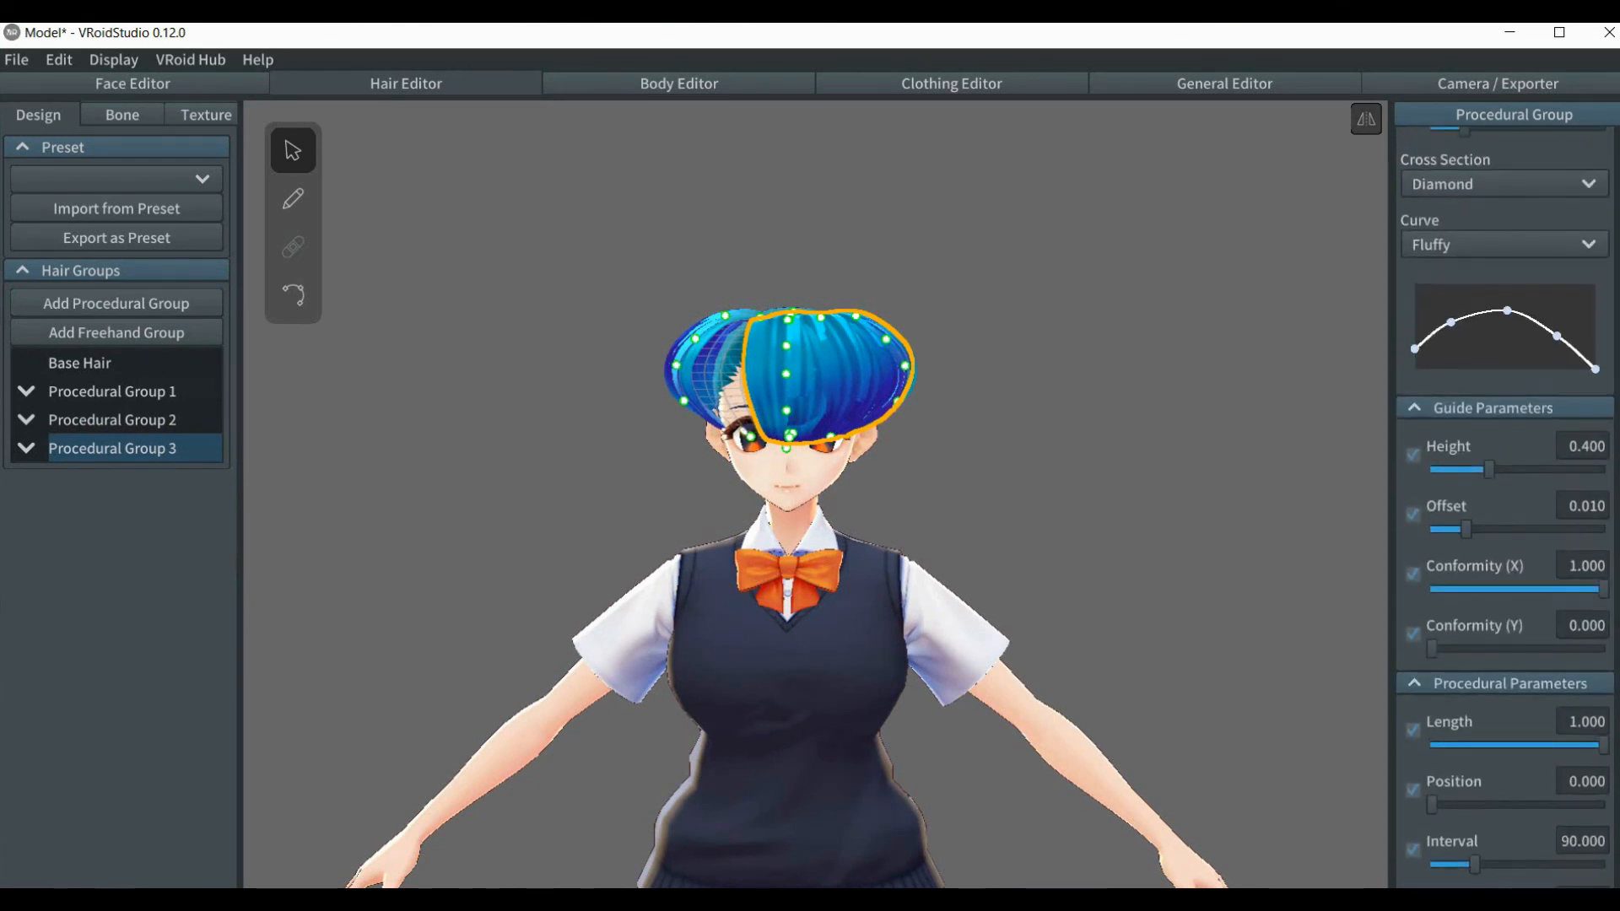
- Set the third procedural group's Conformity (X) to 0 and look through its remaining procedural parameters
scroll(1505, 507, "up", 1)
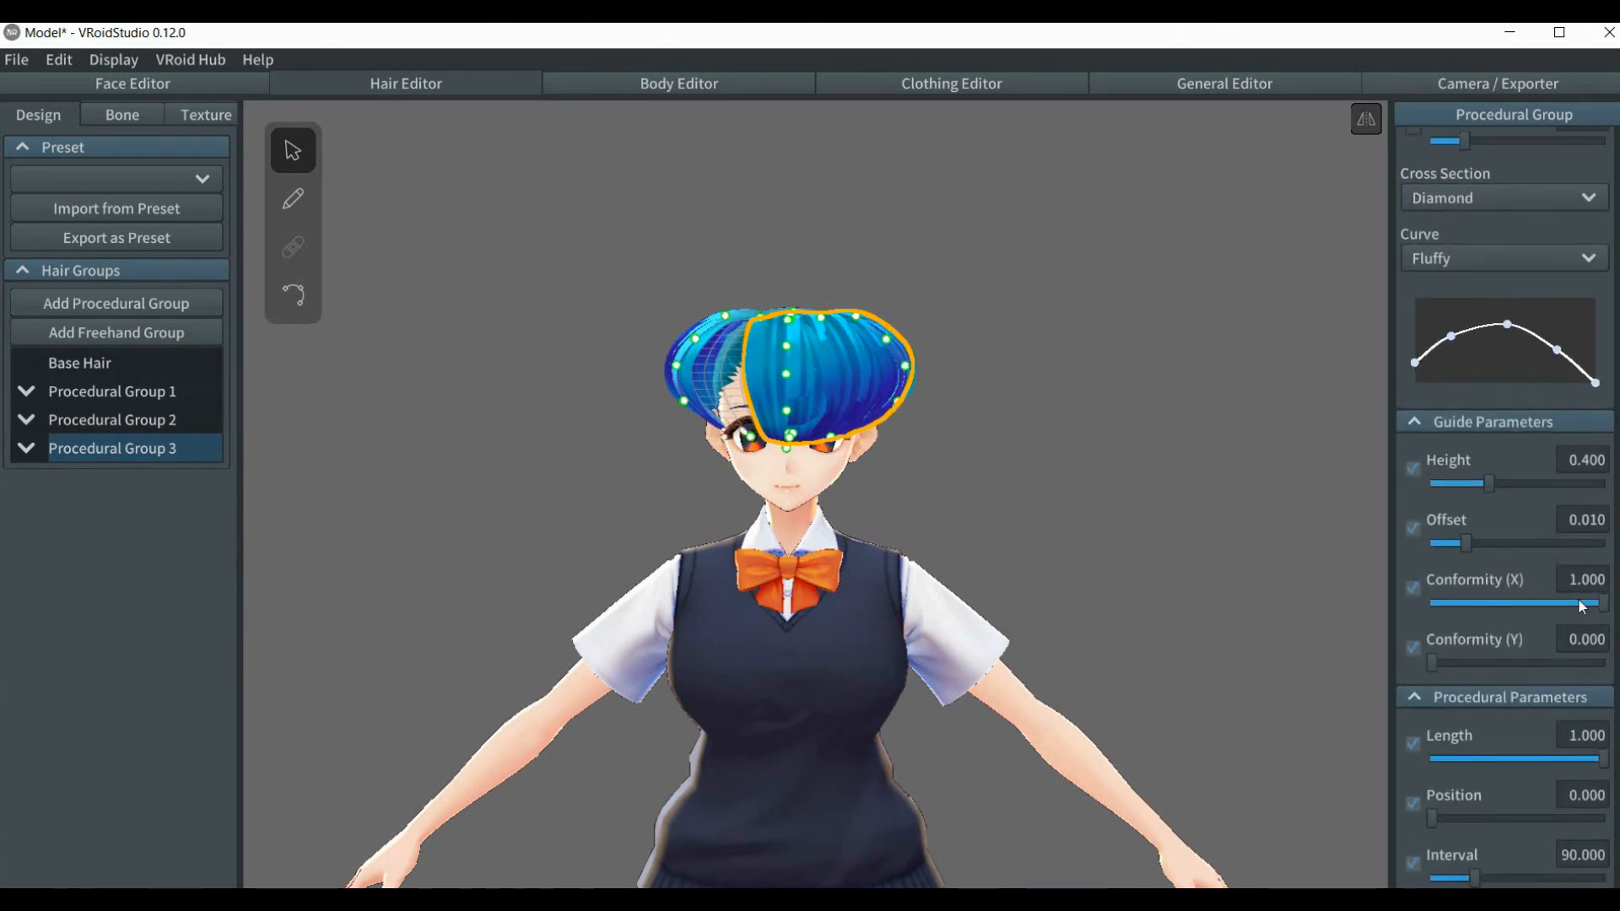
left_click_drag(1602, 603, 1402, 603)
scroll(1613, 614, "down", 5)
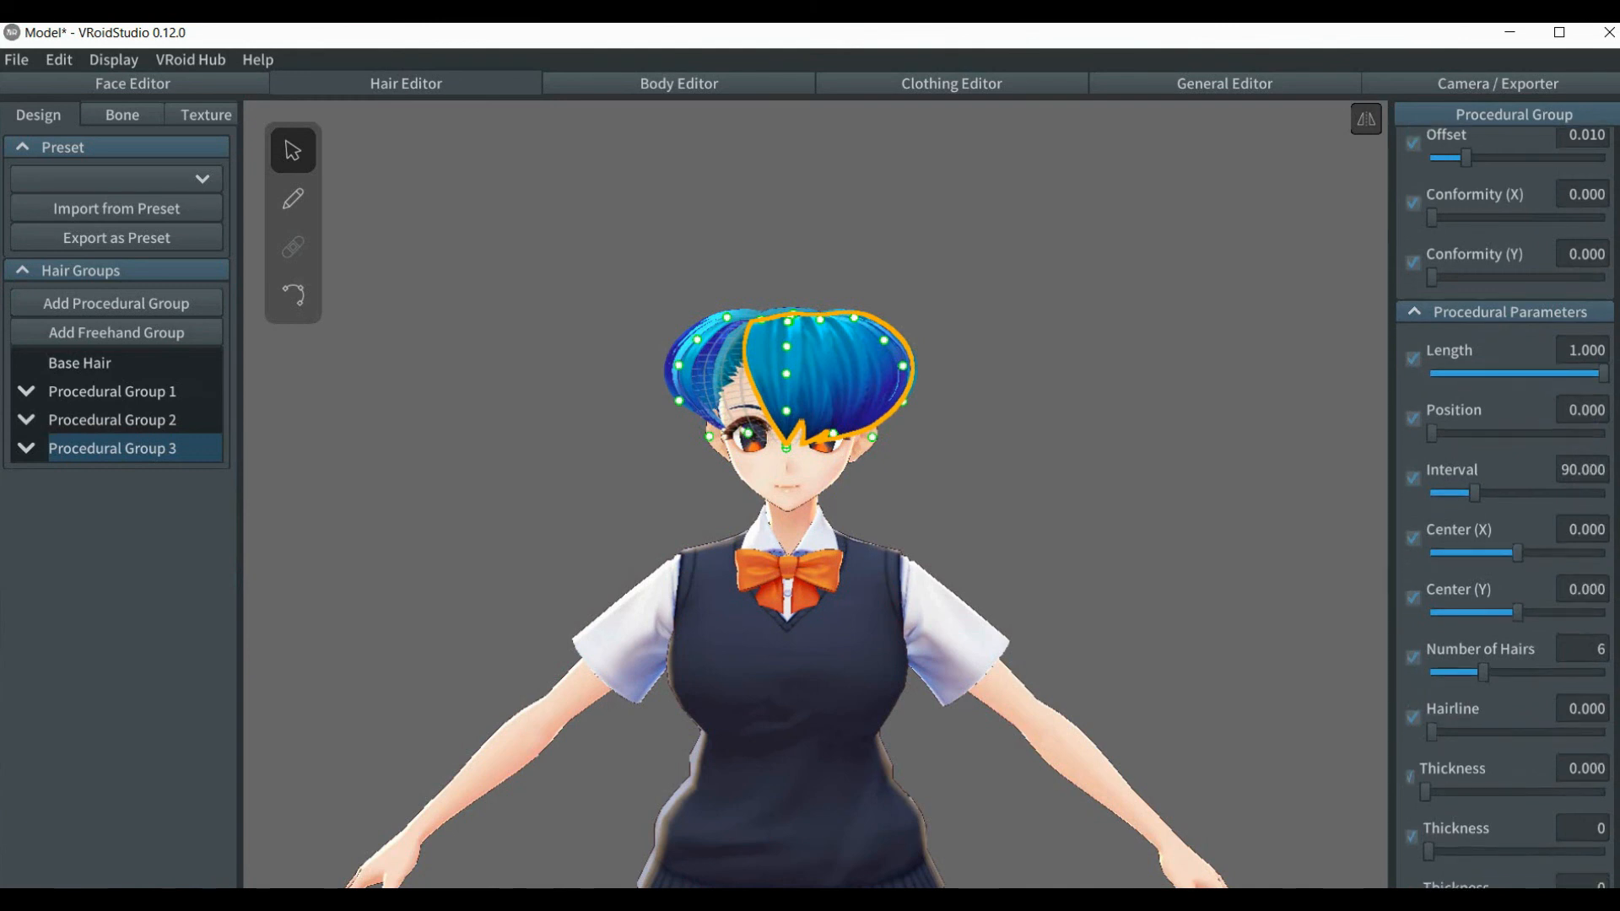
scroll(1508, 469, "down", 1)
scroll(1504, 506, "down", 10)
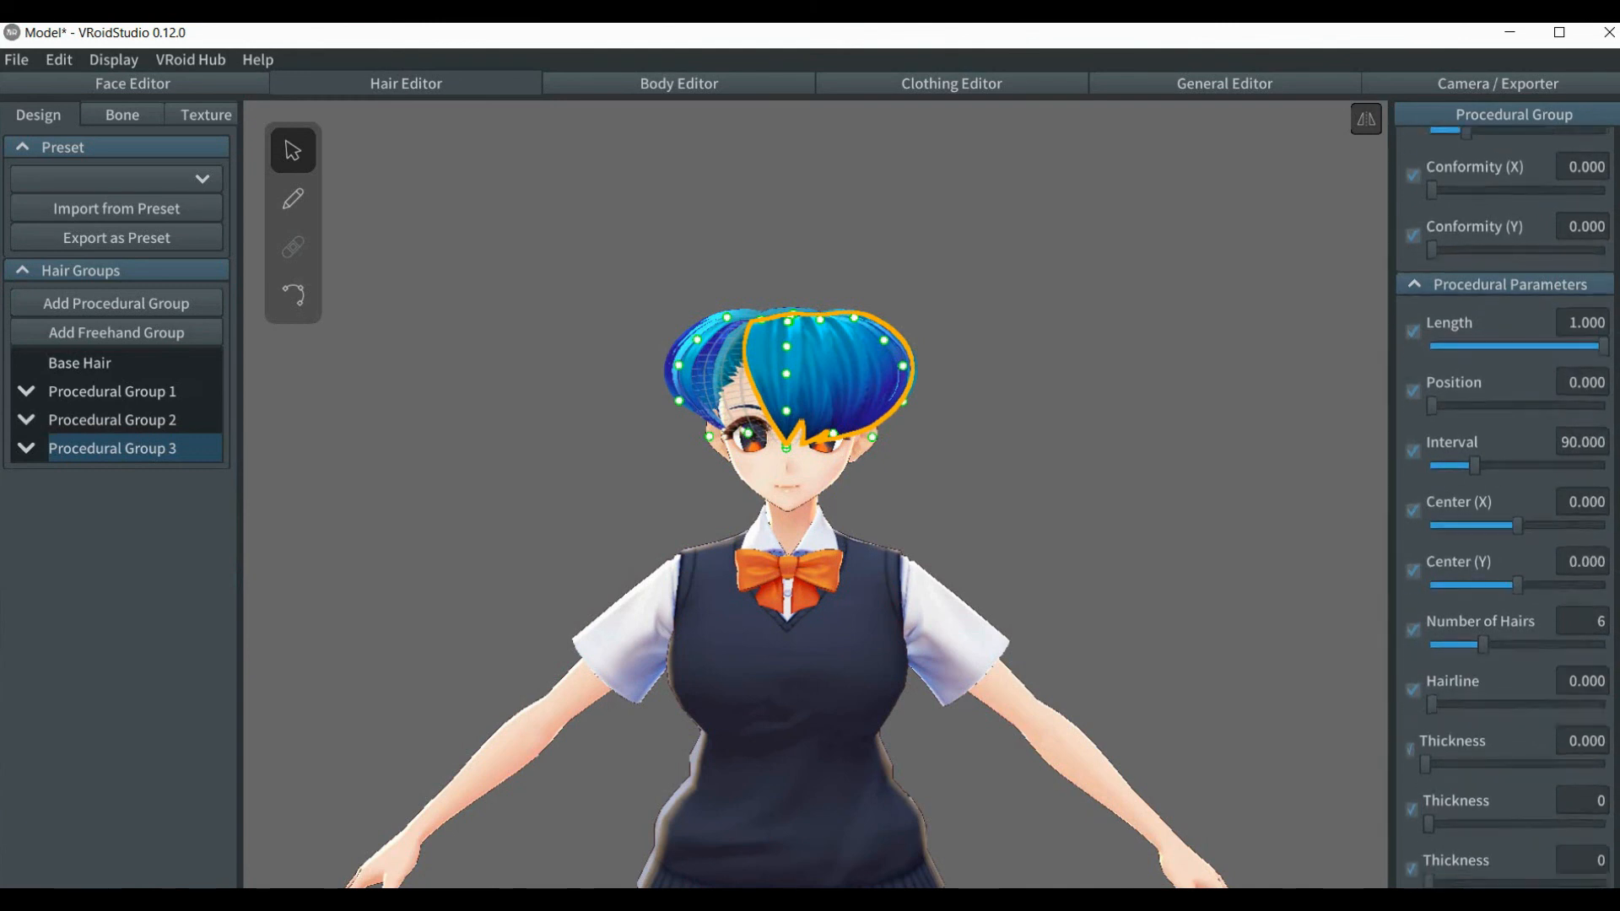
scroll(1504, 506, "down", 1)
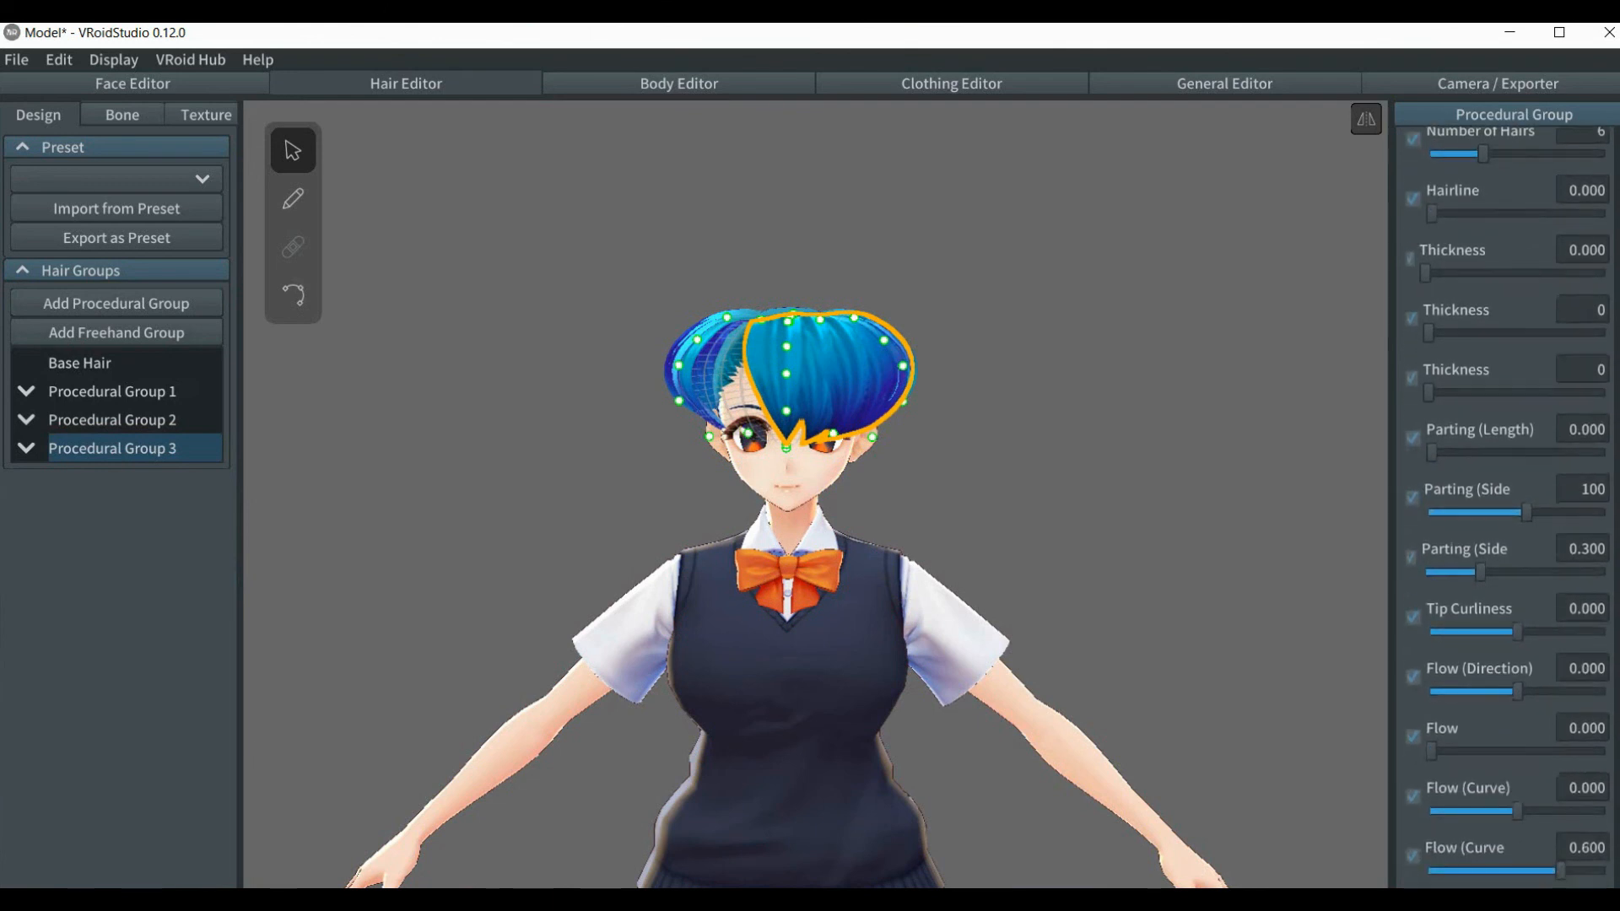
scroll(1504, 506, "up", 2)
scroll(1504, 506, "down", 2)
scroll(1504, 506, "up", 14)
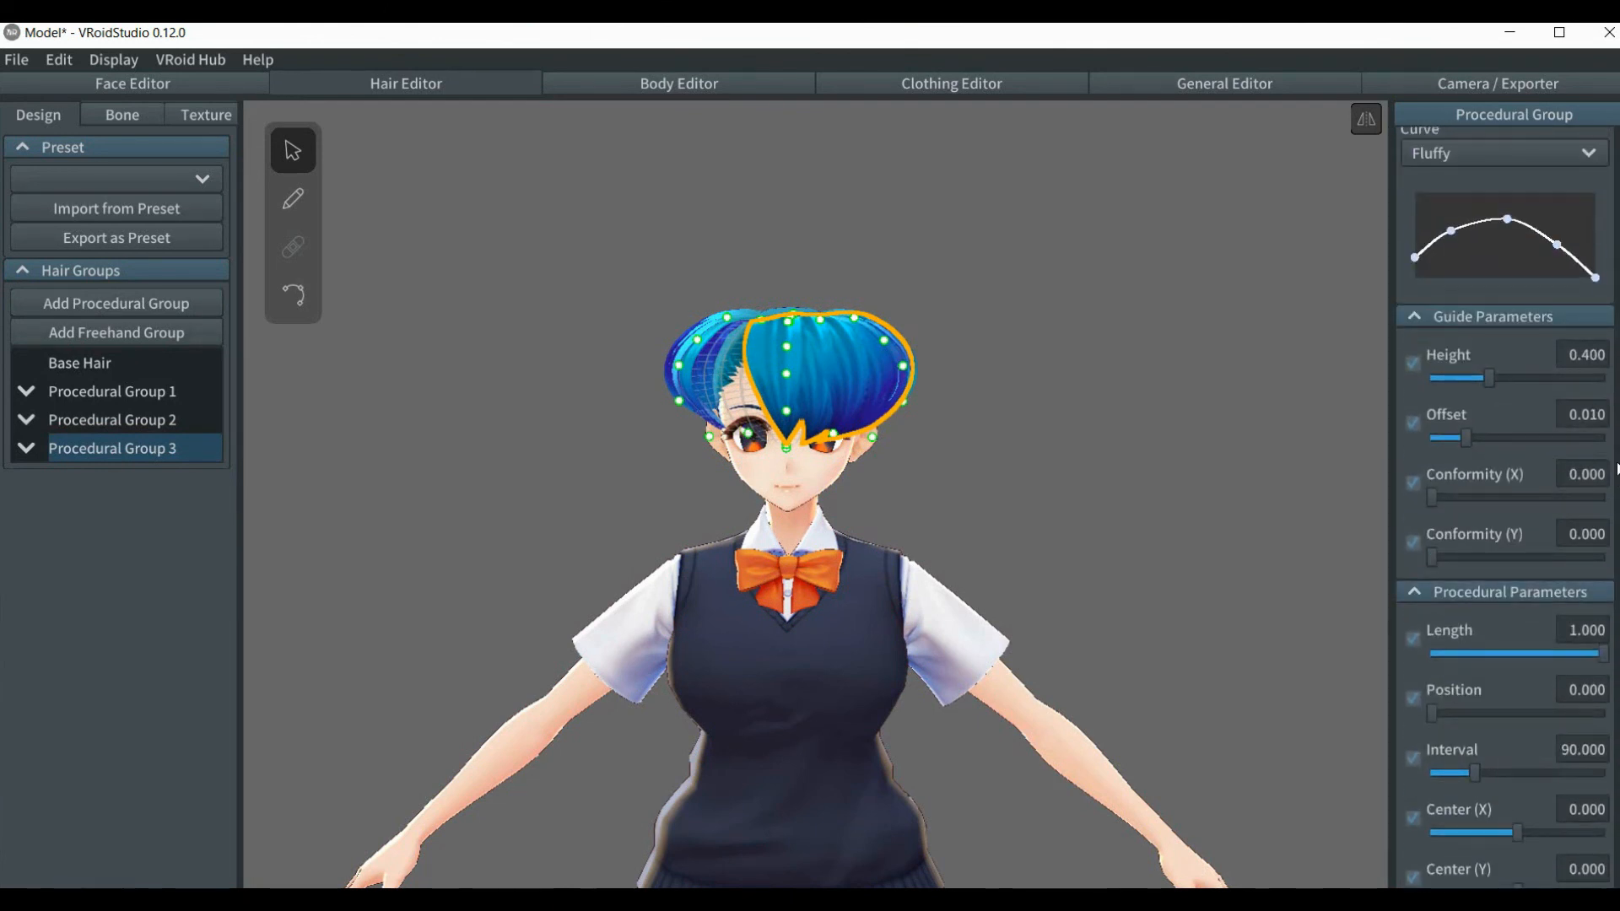
- Try a texture Offset of about 0.364, reset and disable it, and return Twist (Interval) to 0 after a slight change
left_click_drag(1617, 468, 1617, 254)
left_click(1494, 411)
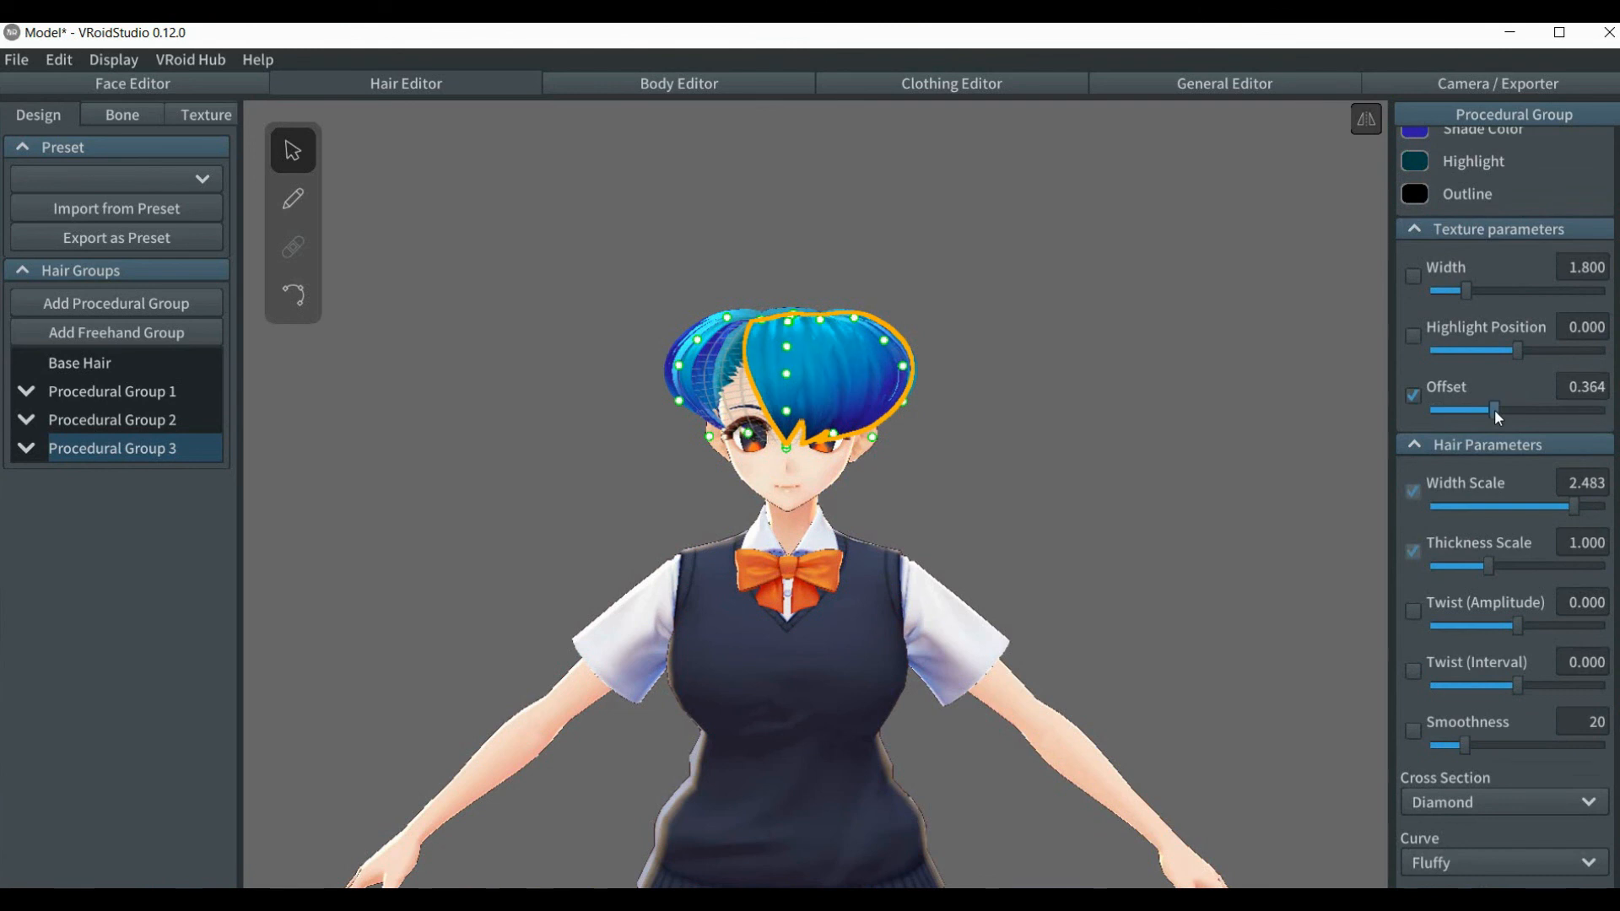
left_click(1414, 394)
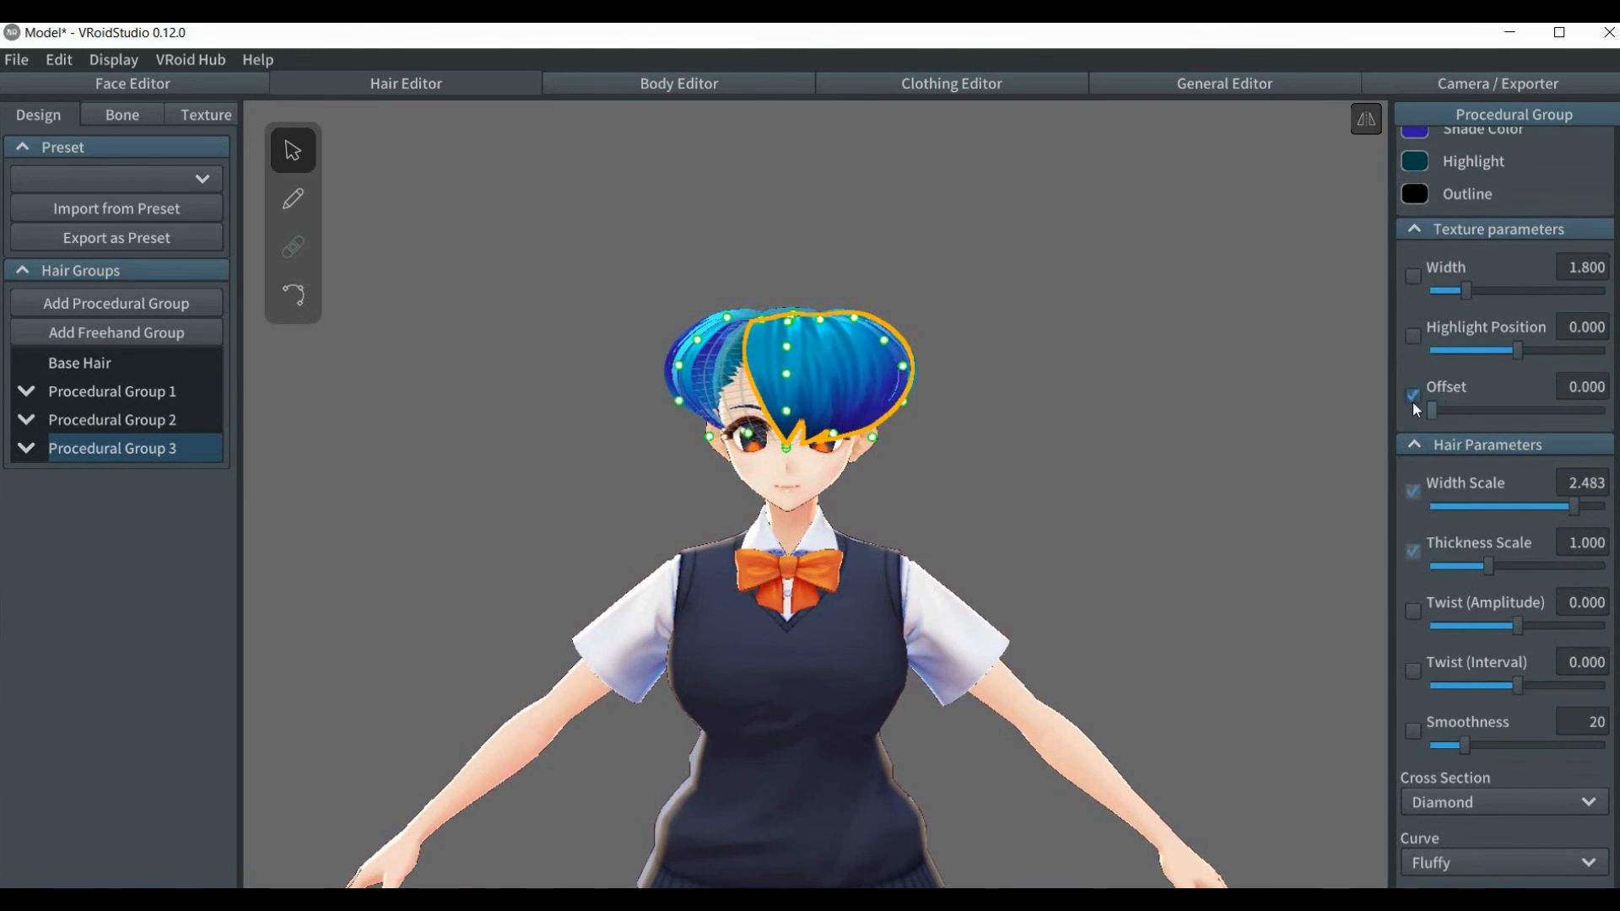
left_click(1412, 397)
left_click_drag(1519, 686, 1525, 685)
left_click(1584, 666)
type("0")
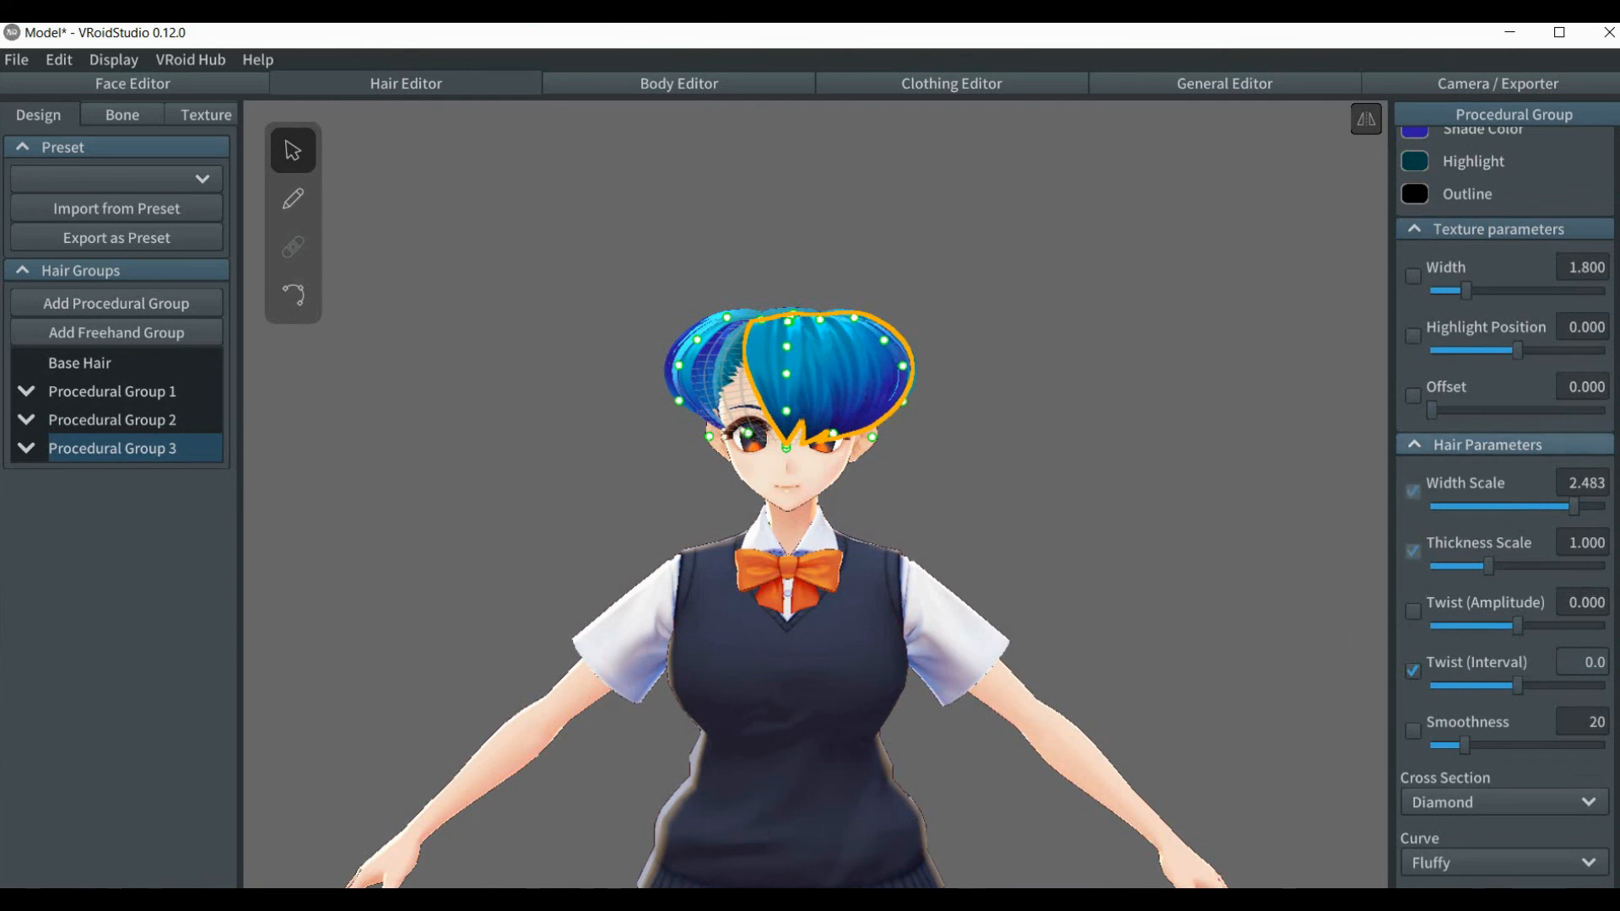
- Try a Length of about 0.137 for the third procedural group and restore it to 1
left_click_drag(1617, 306, 1617, 413)
scroll(1617, 413, "down", 6)
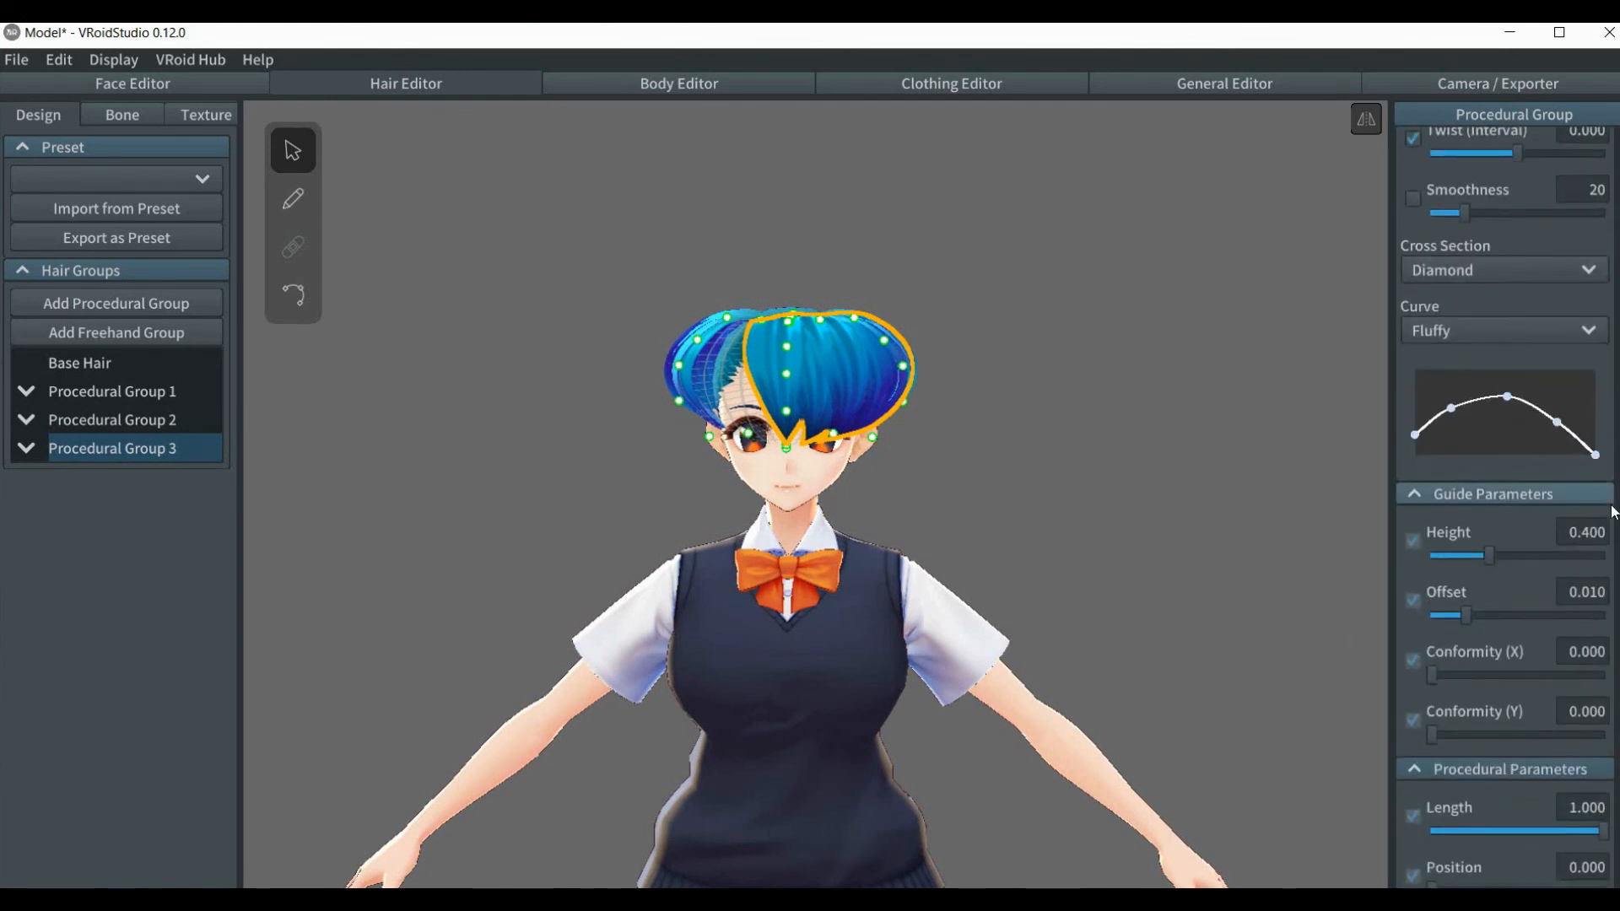
scroll(1607, 559, "down", 3)
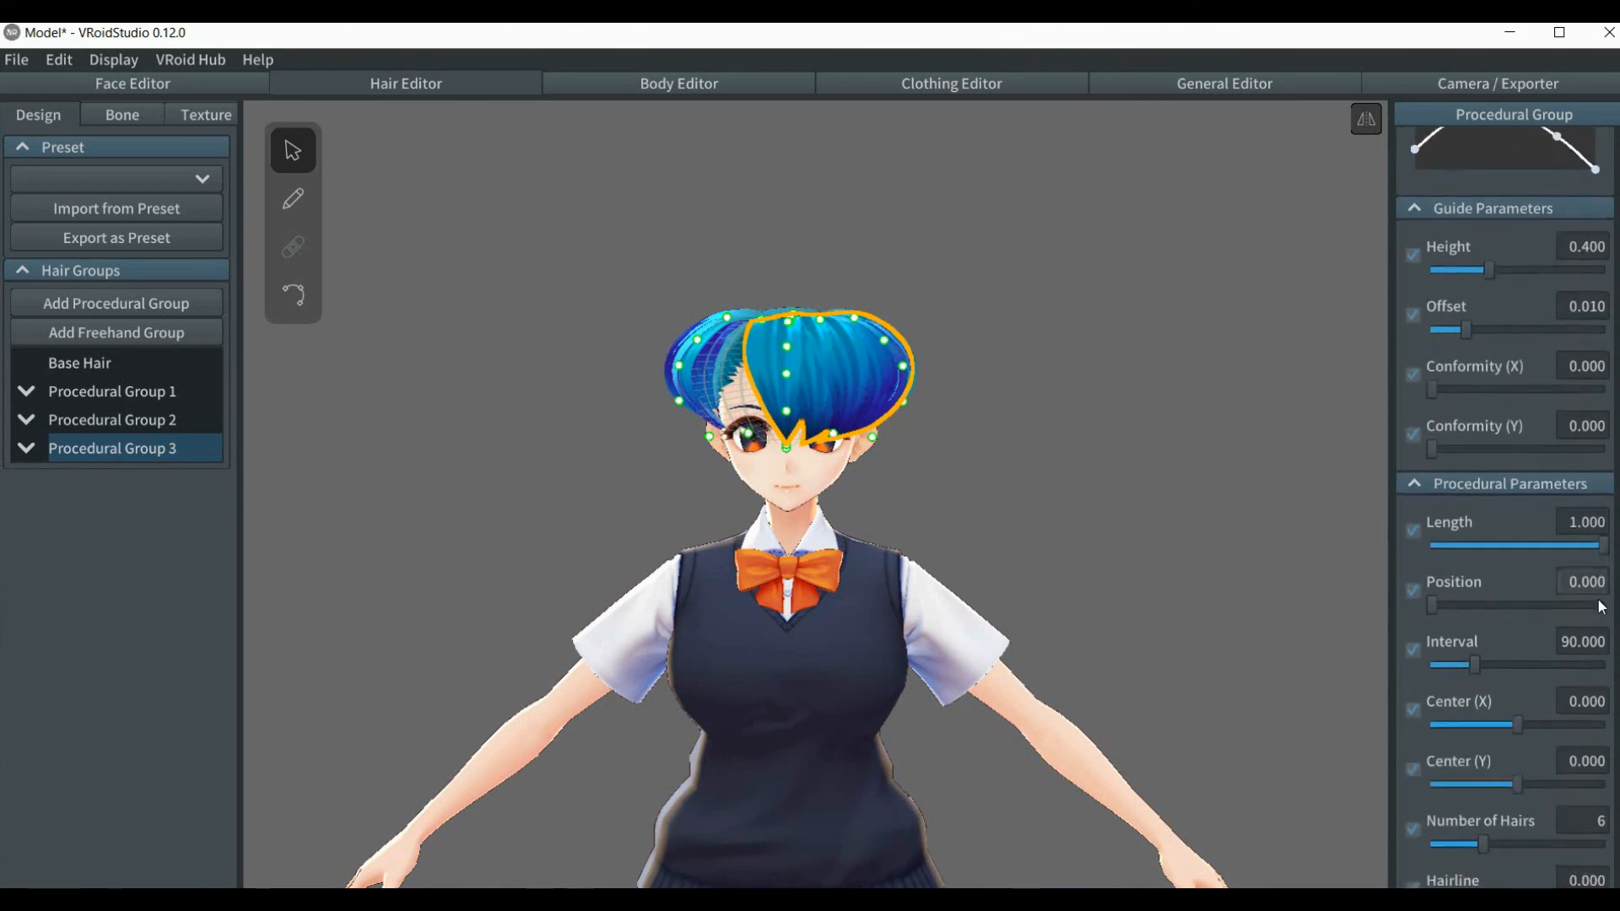
left_click(1439, 413)
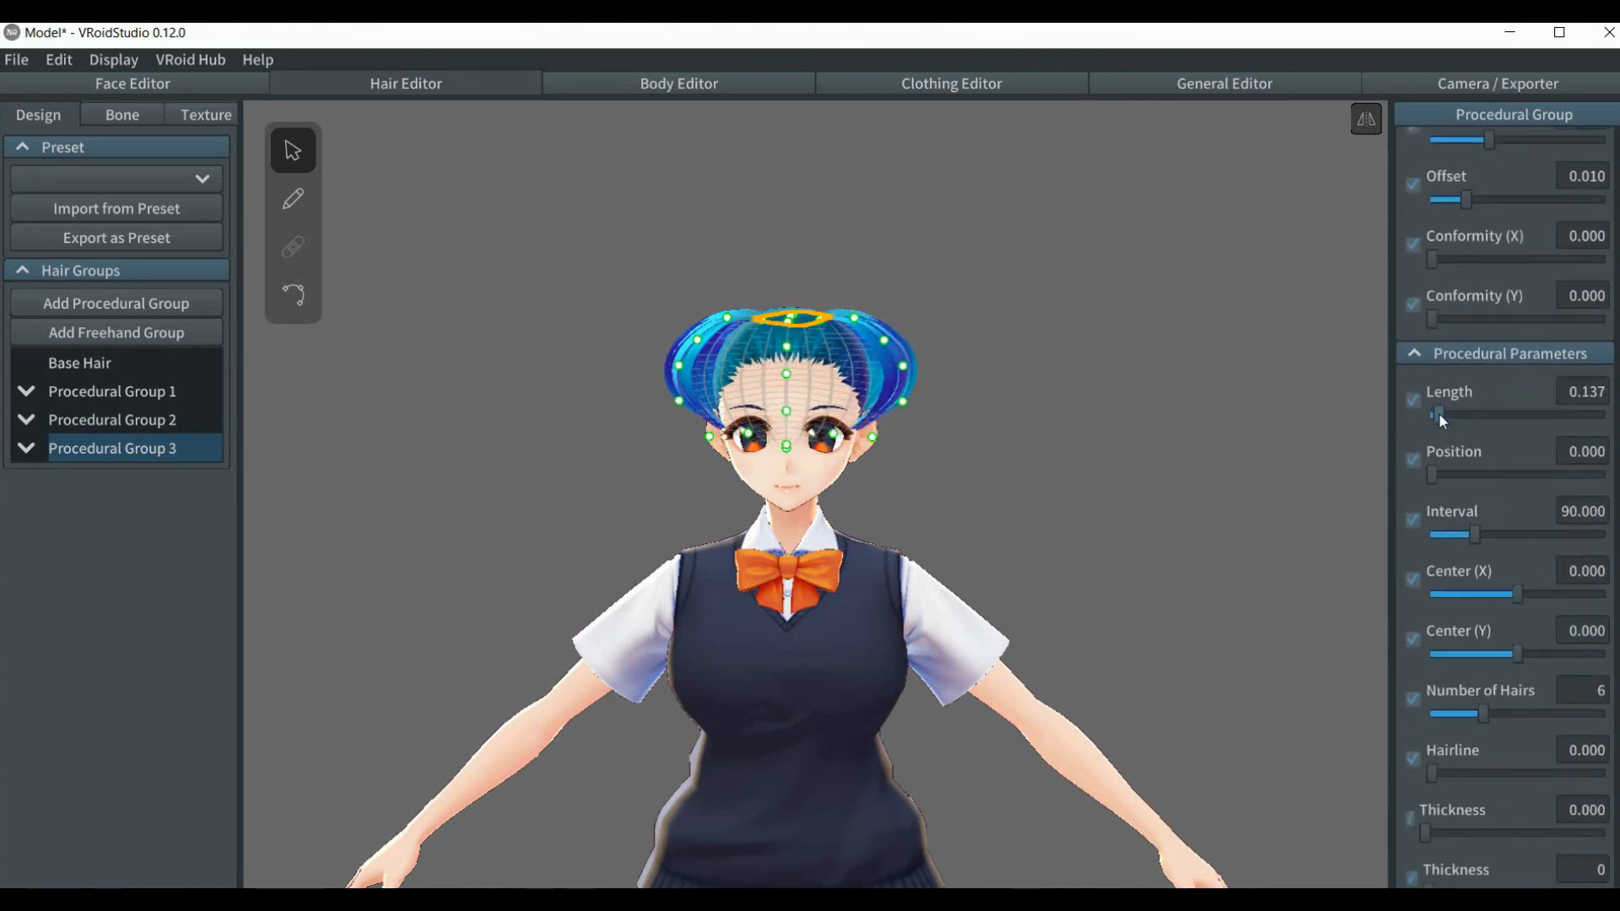
left_click_drag(1439, 412, 1605, 415)
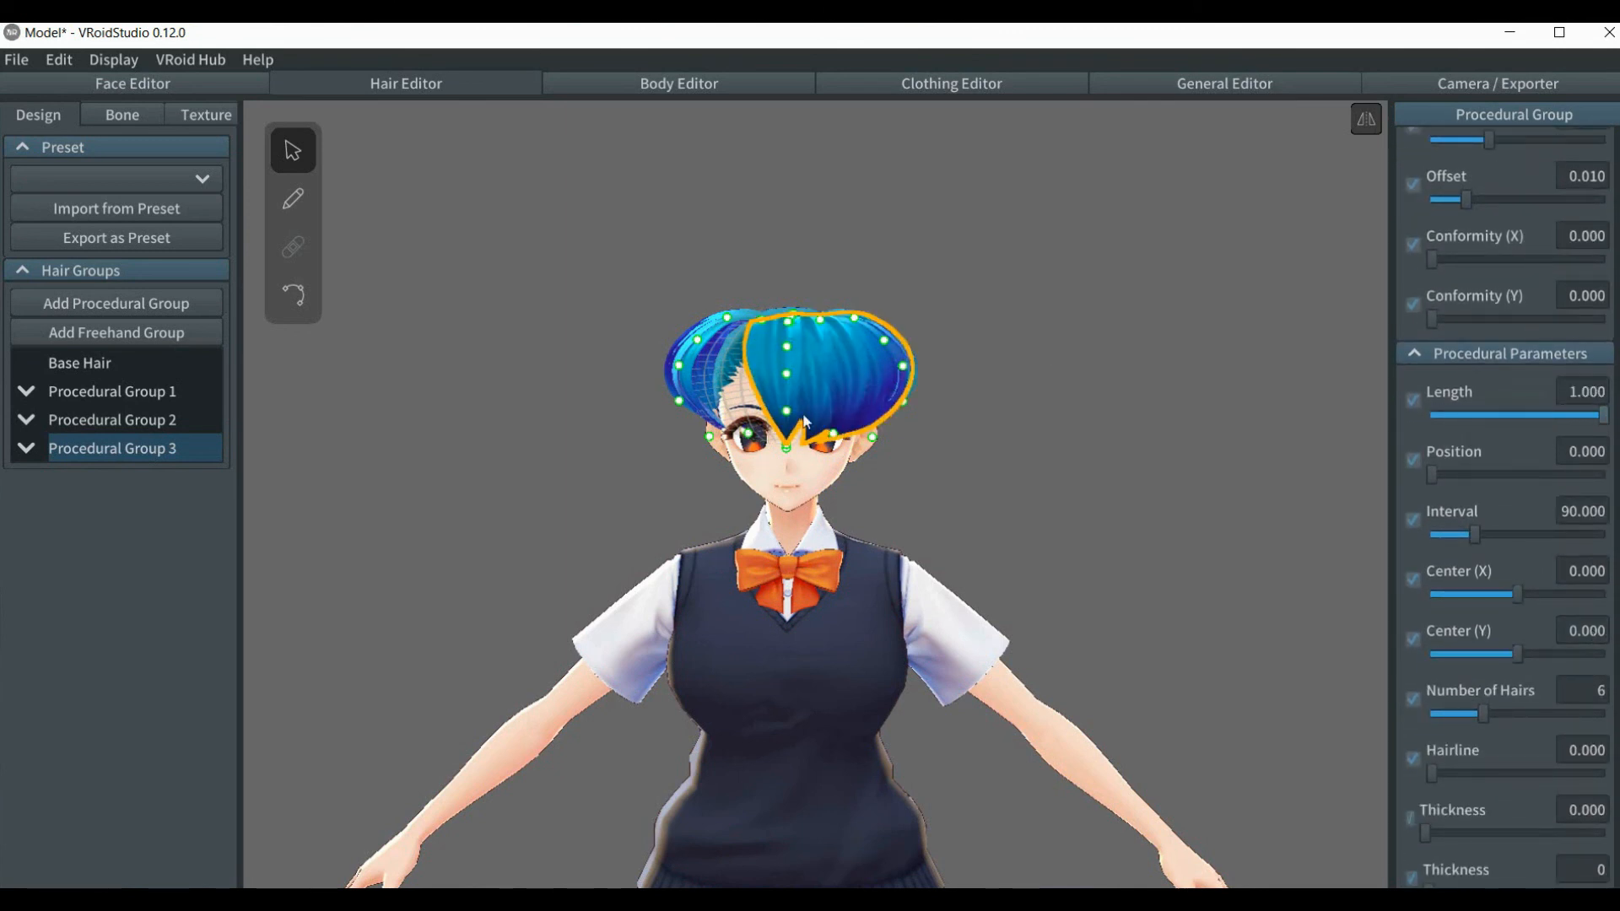
- Stretch the third group's hair guide down to shoulder level by moving its lower and side control points downward and outward
left_click(391, 236)
left_click_drag(836, 435, 908, 412)
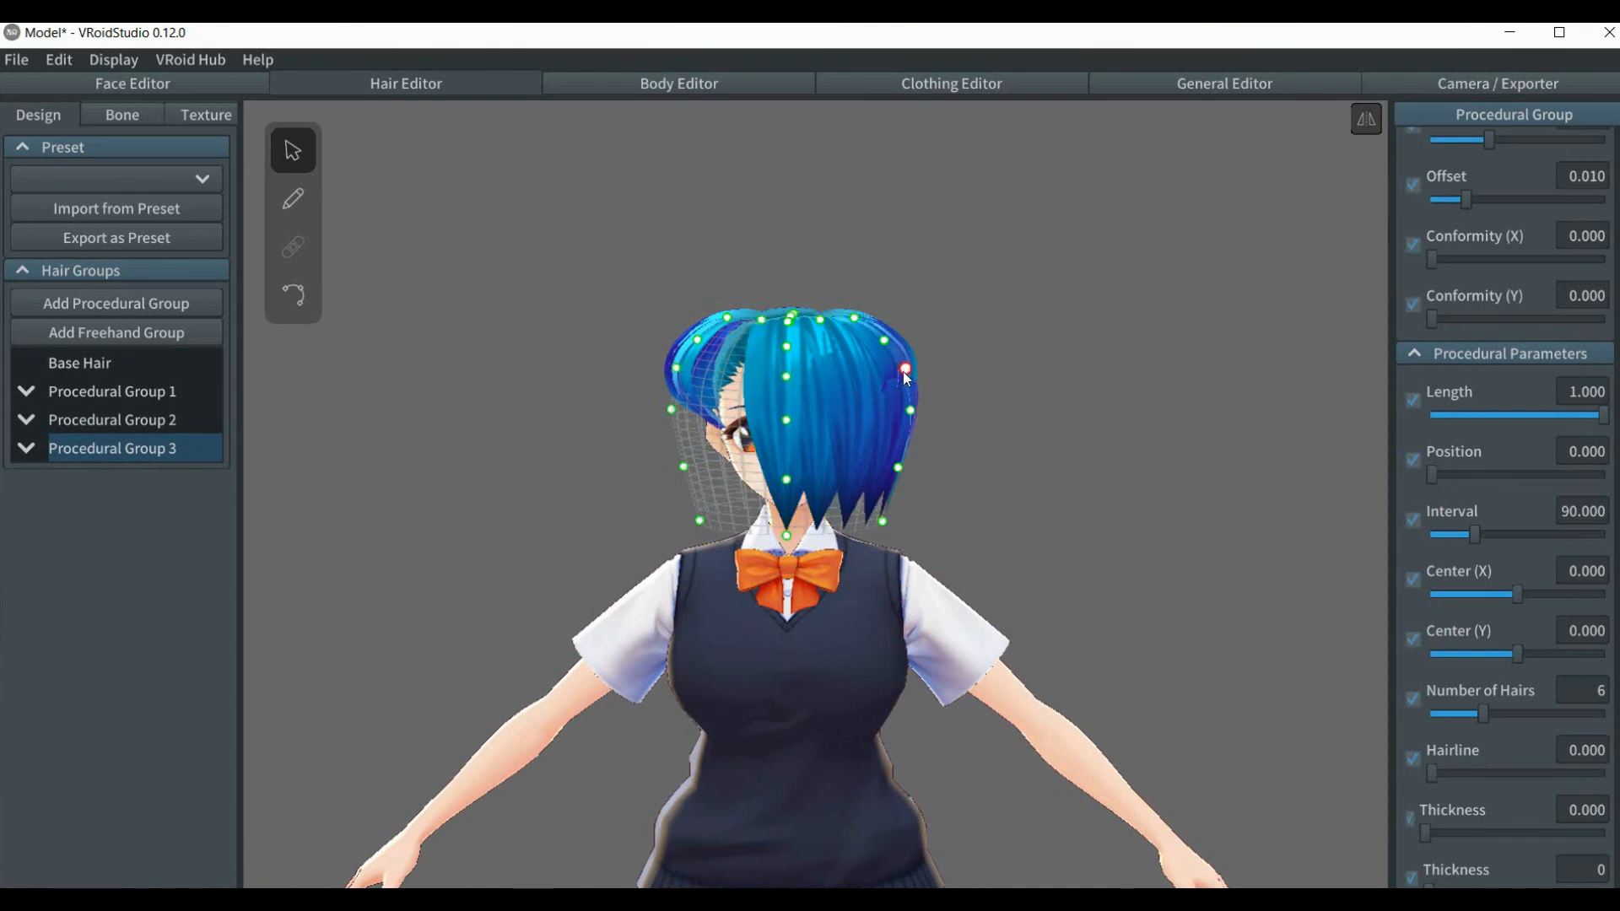
left_click_drag(883, 523, 888, 566)
left_click_drag(900, 464, 908, 505)
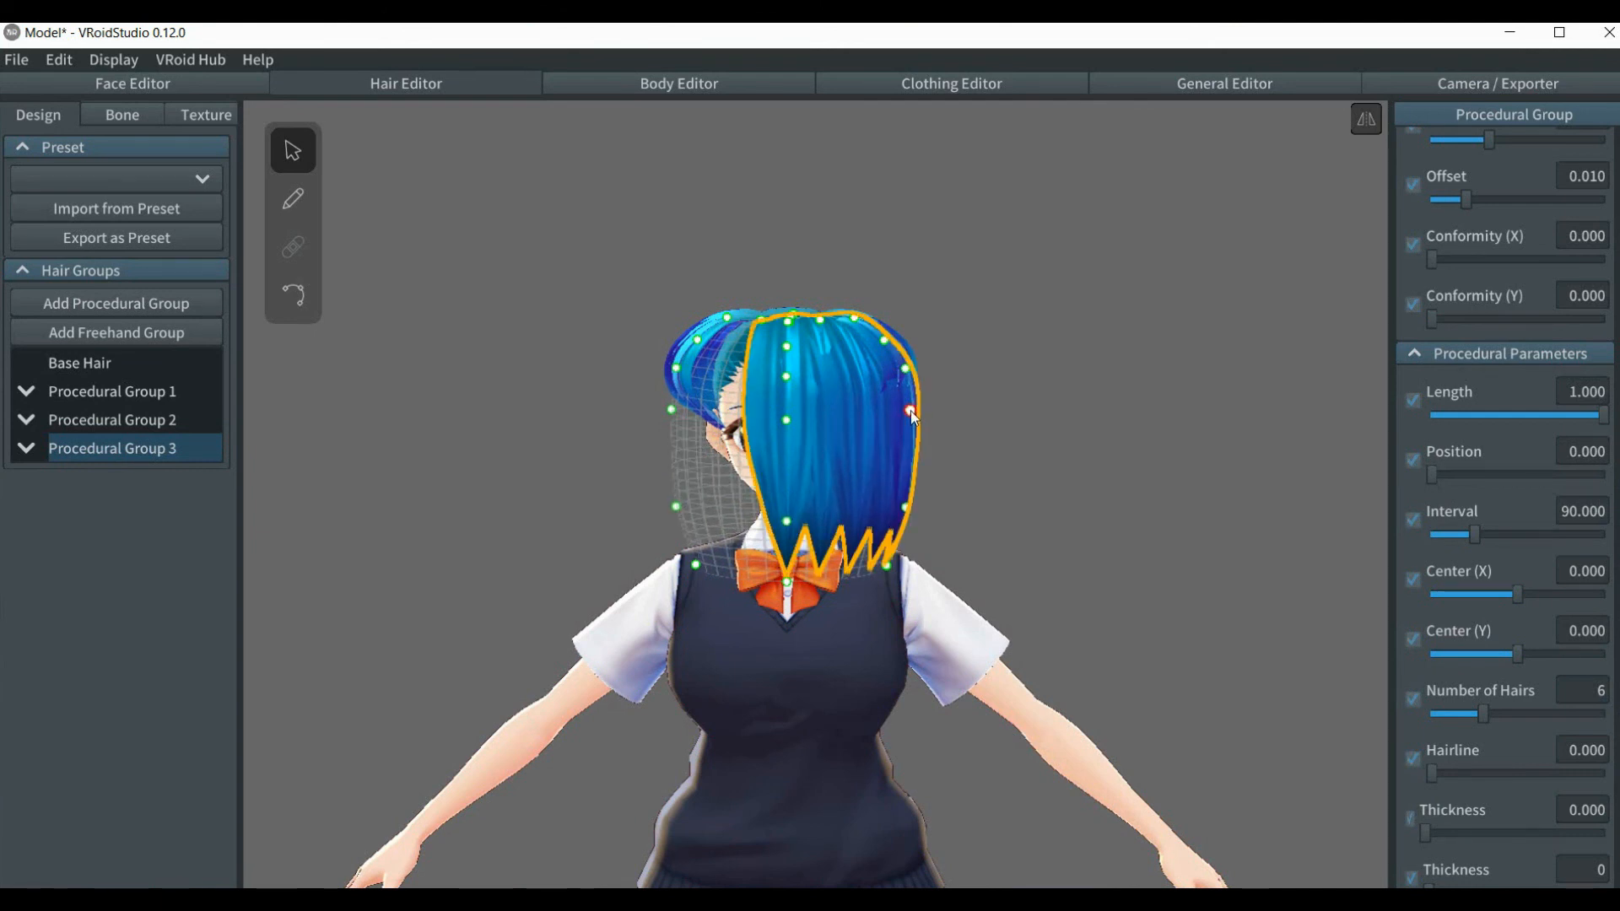